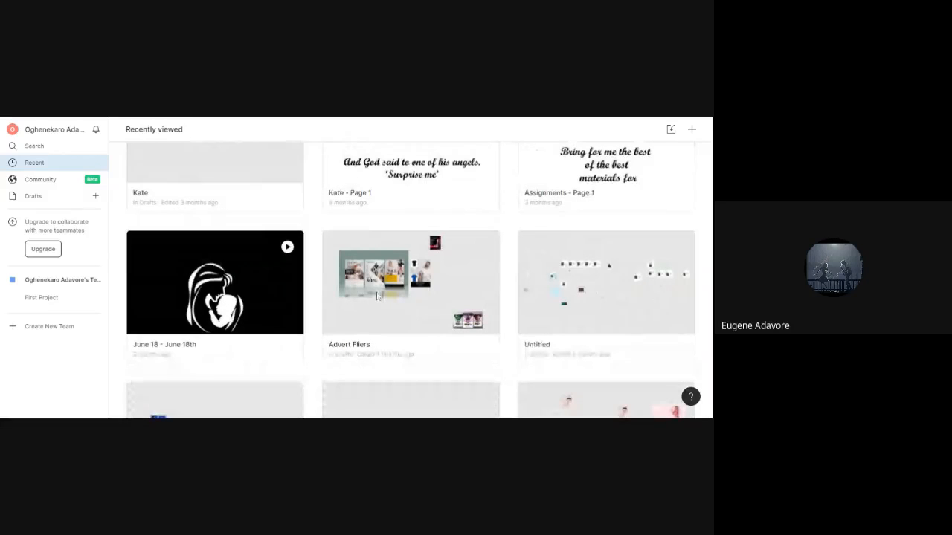
Find the Studihub draft among the recently viewed files and open it.
scroll(377, 296, "up", 4)
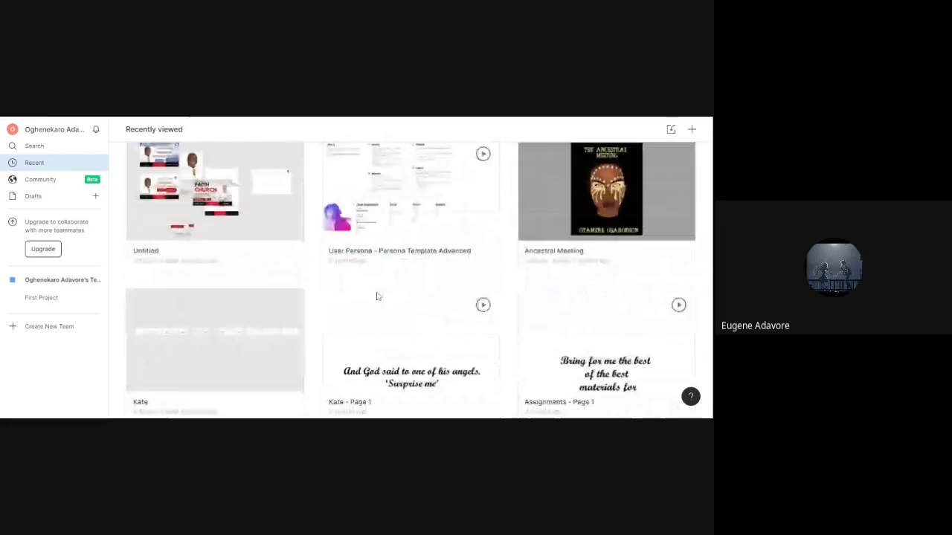
scroll(377, 296, "up", 8)
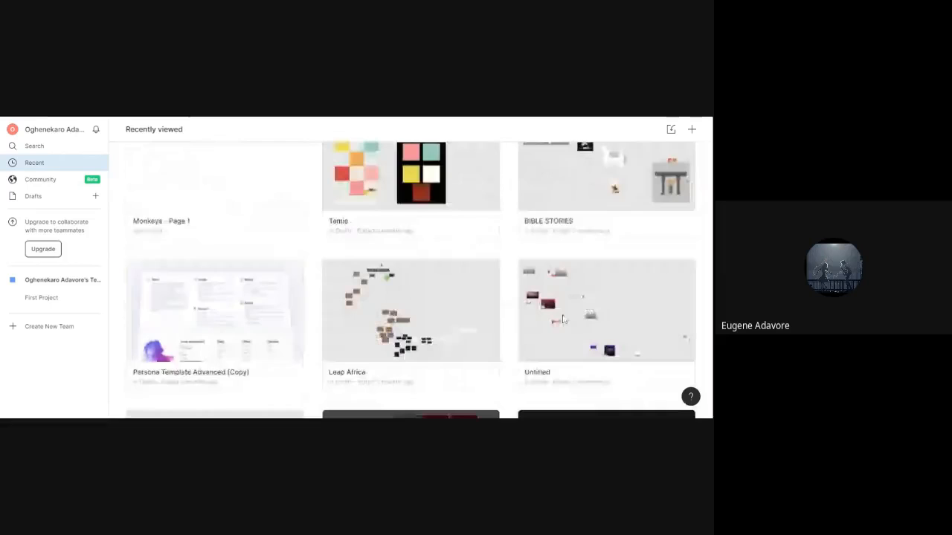
scroll(563, 320, "up", 5)
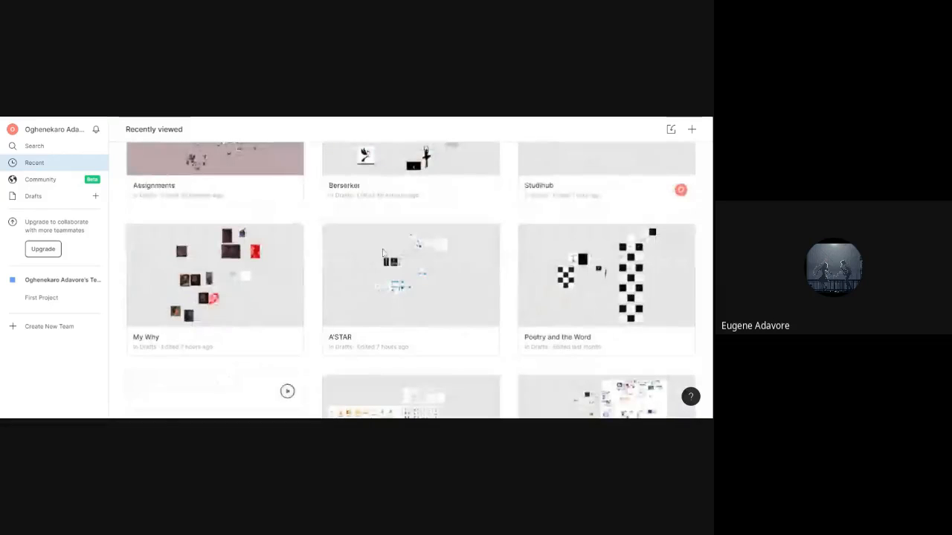
scroll(383, 253, "up", 3)
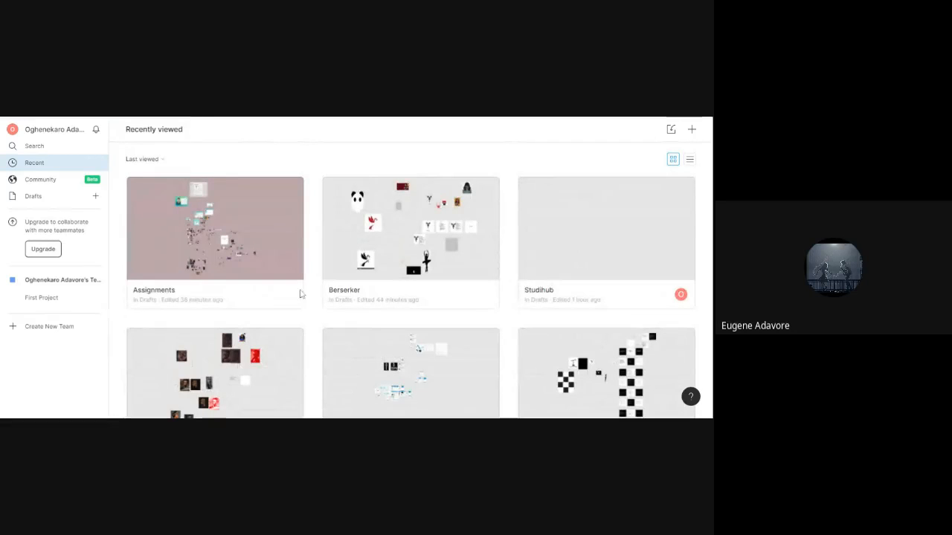
left_click(606, 239)
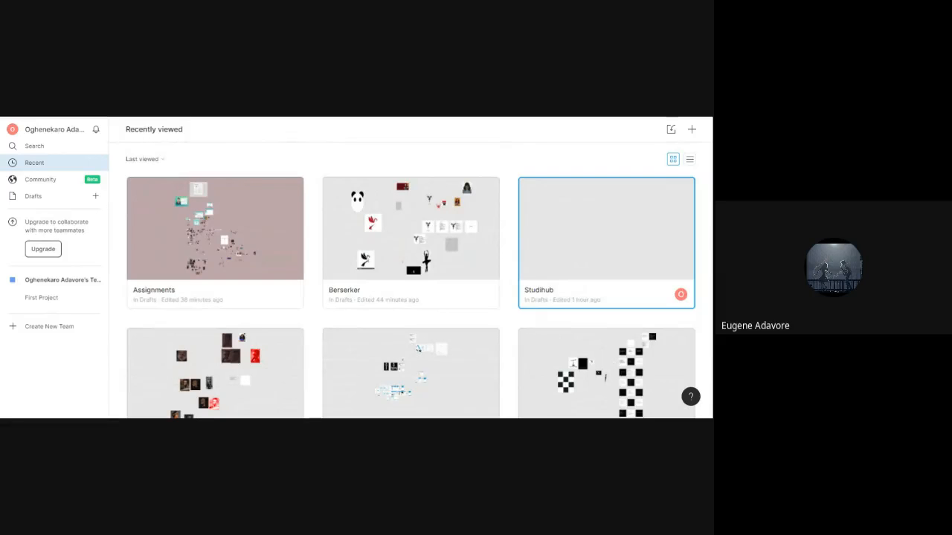
double_click(613, 264)
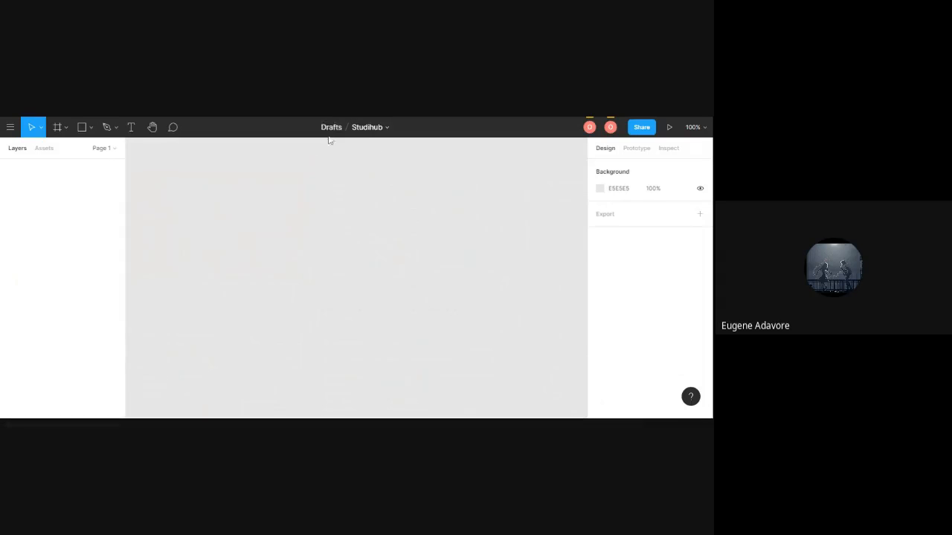
Rename the Studihub file as Ebele.
double_click(368, 128)
key("Right")
key("ctrl+a")
type("Ebelke")
key("BackSpace")
key("BackSpace")
type("e")
key("Return")
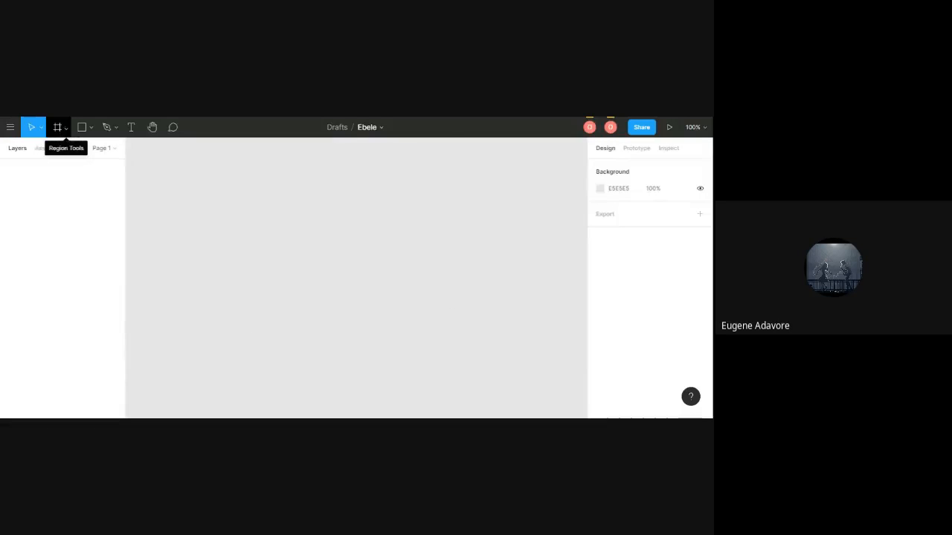
Start the Frame tool and examine the preset frame sizes for Phone, Tablet, Desktop and Paper.
left_click(64, 129)
left_click(64, 130)
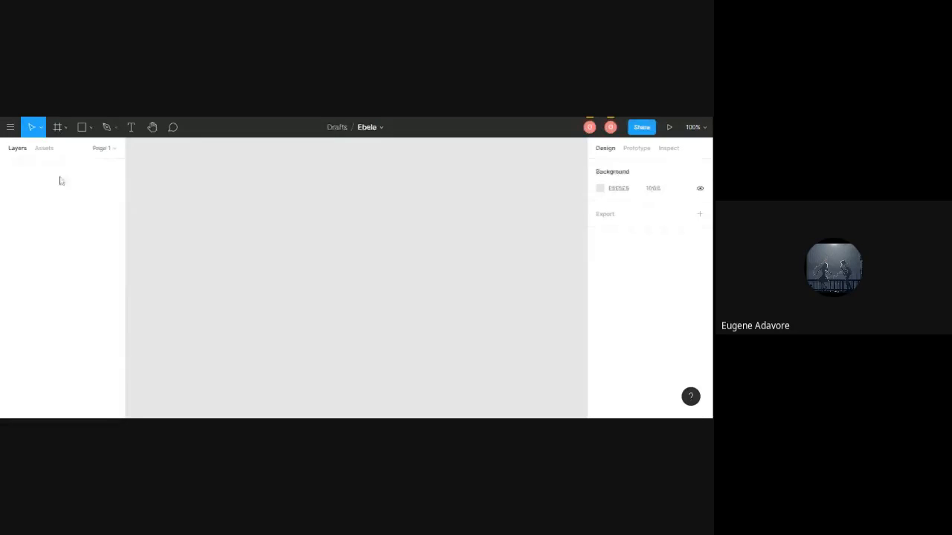
left_click(58, 128)
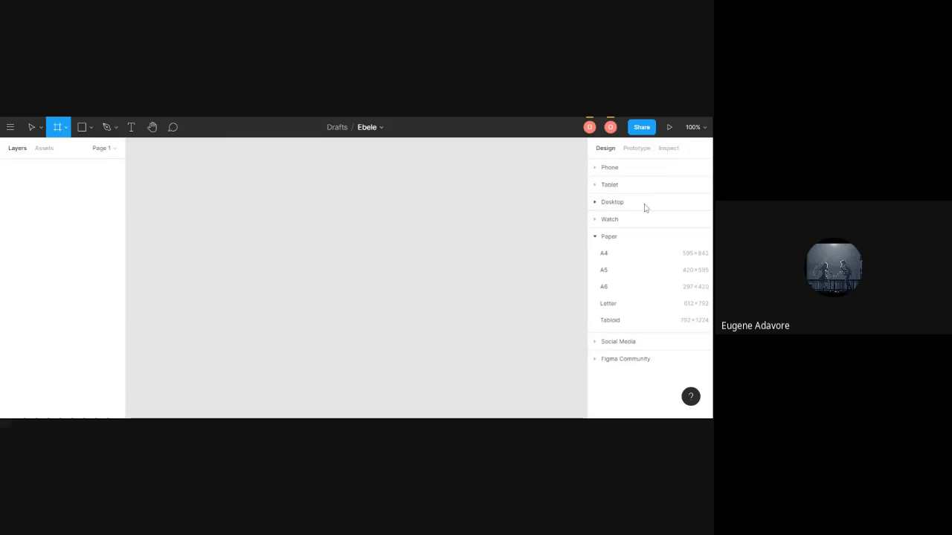
left_click(608, 238)
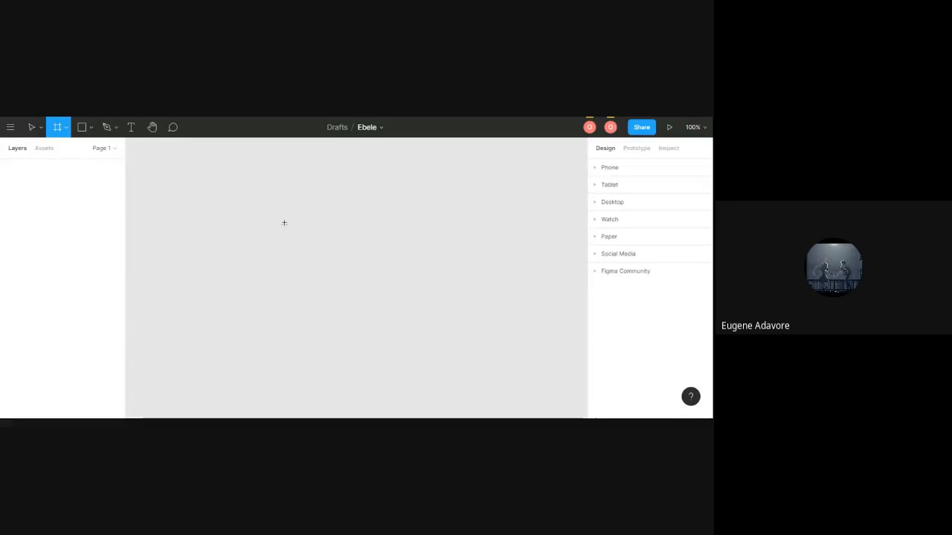
left_click(615, 171)
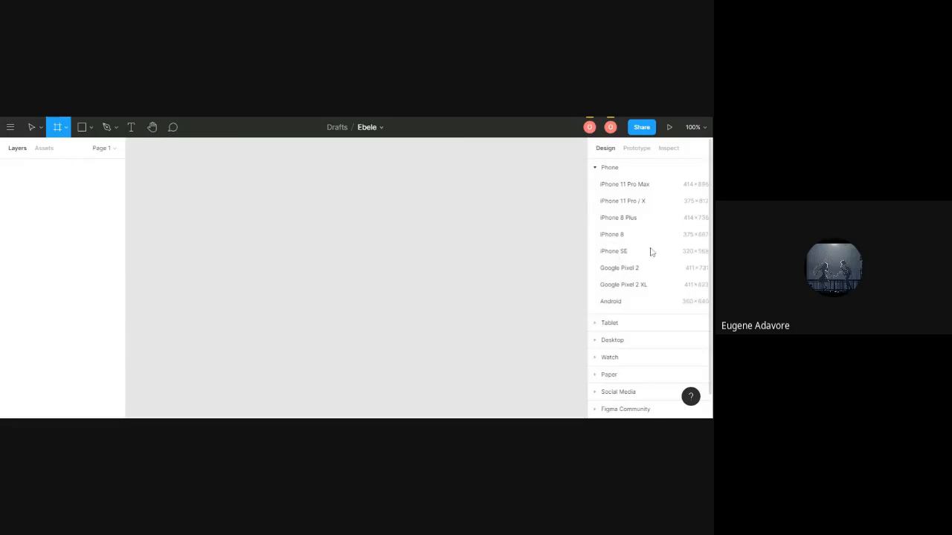
left_click(615, 168)
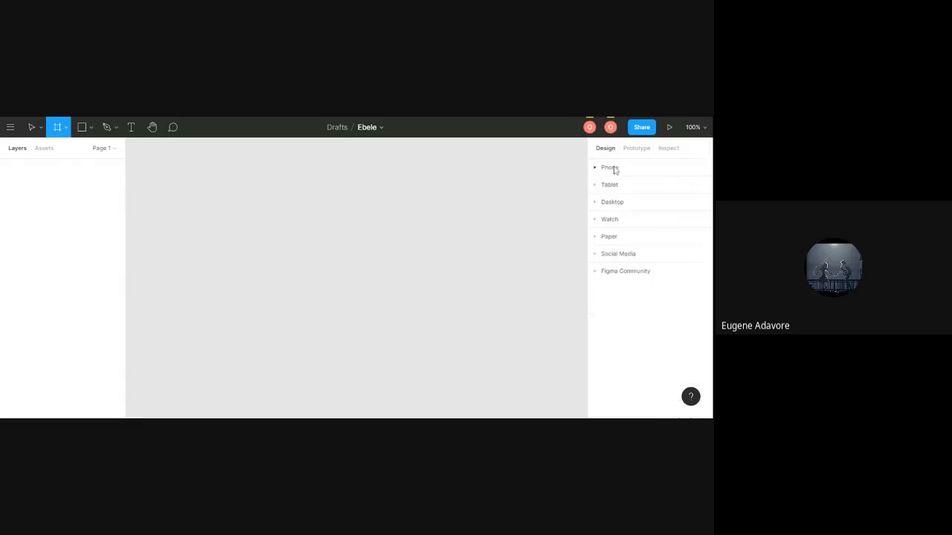
left_click(610, 185)
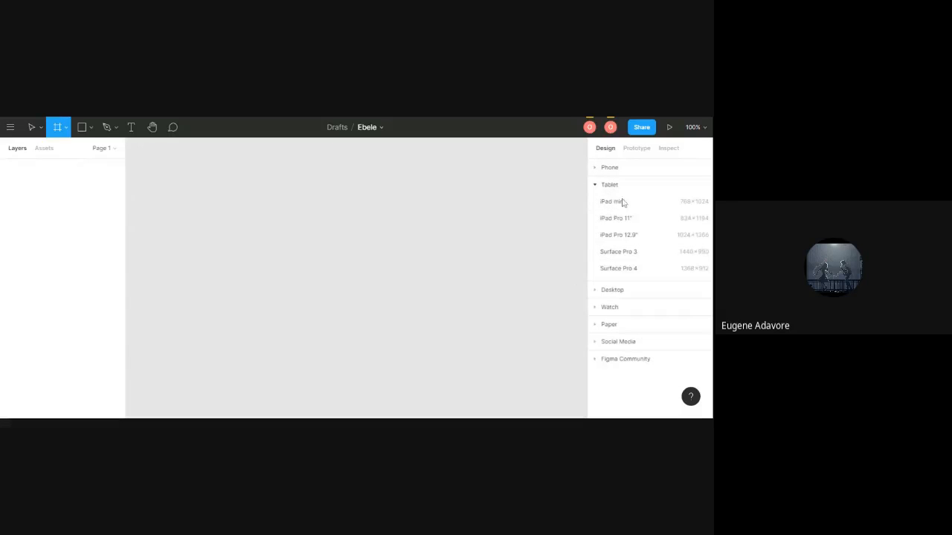
left_click(609, 187)
left_click(611, 202)
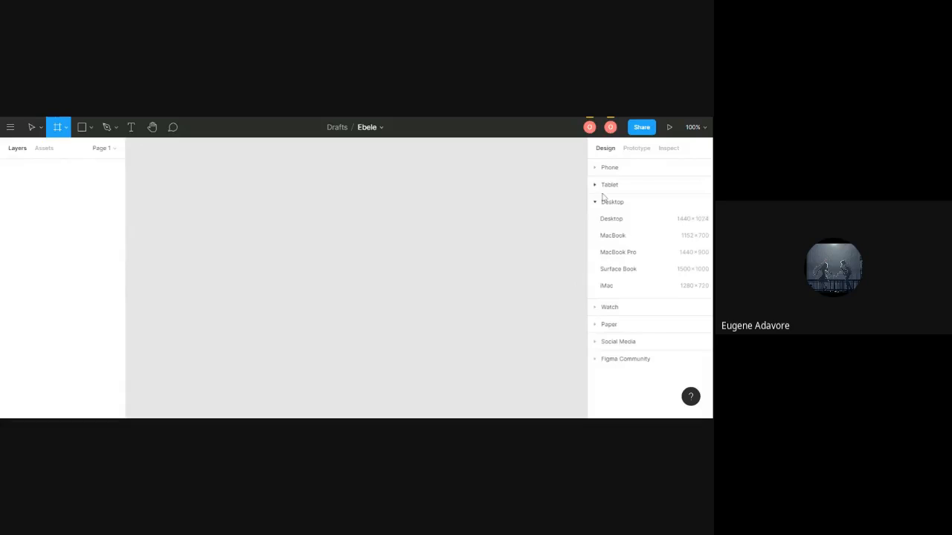
left_click(608, 201)
left_click(619, 238)
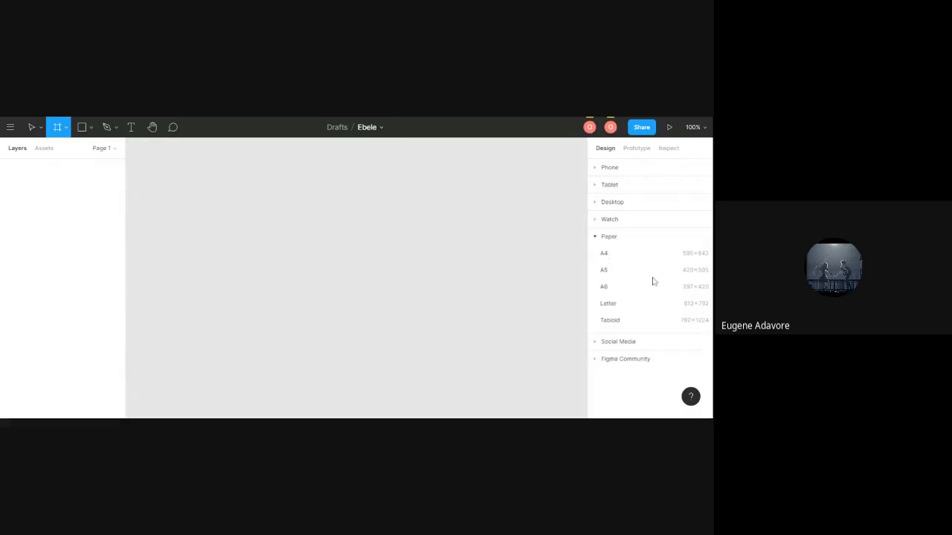
left_click(604, 237)
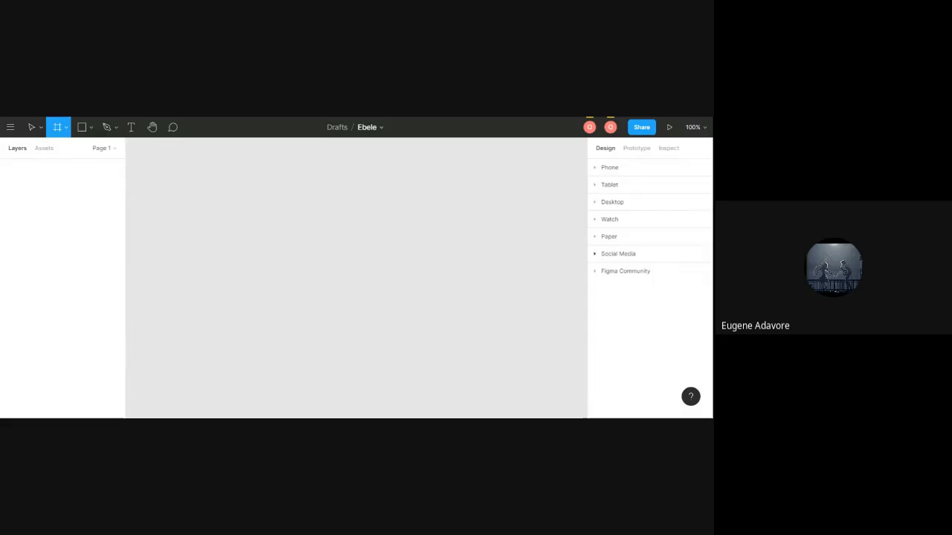
Create a frame from the Instagram Post preset and move it to the left part of the canvas, leaving it deselected.
left_click(600, 260)
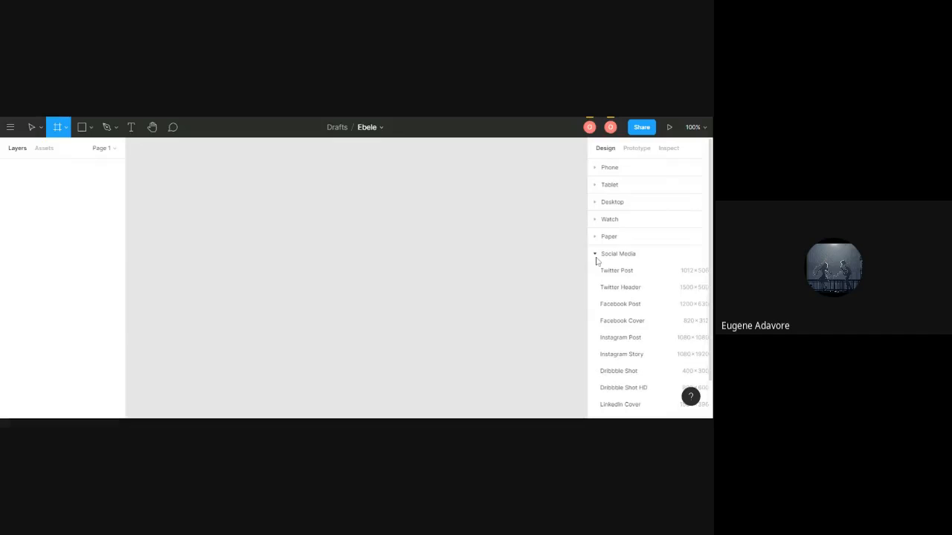
left_click(620, 337)
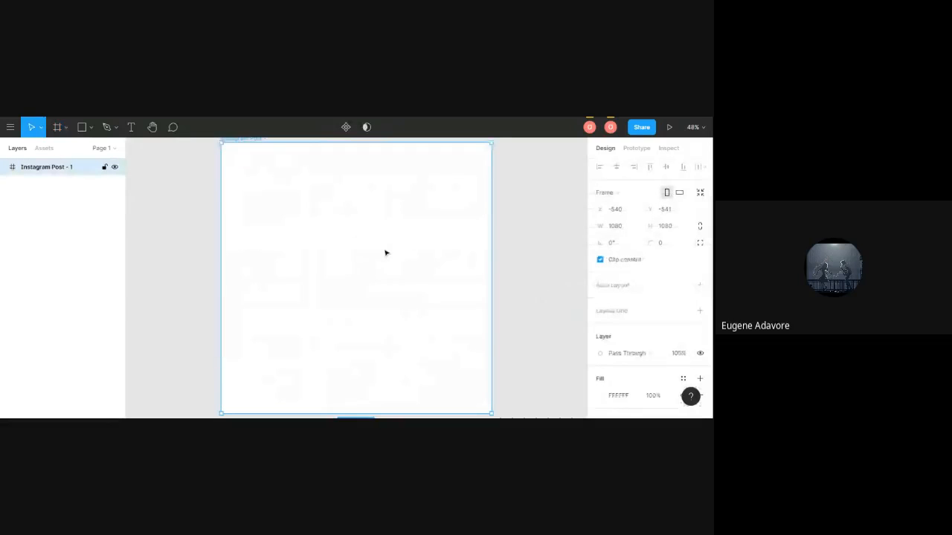
key("ctrl+minus")
left_click_drag(358, 268, 226, 234)
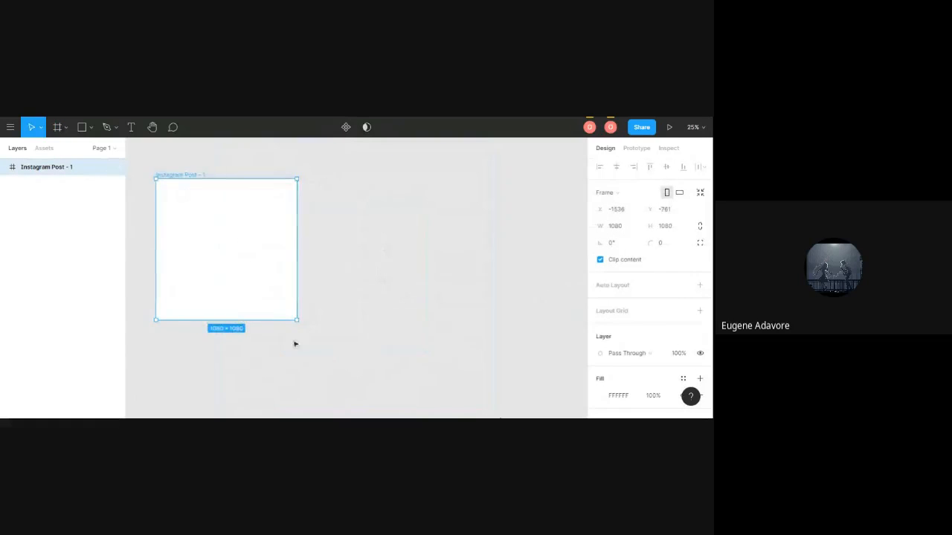
left_click(349, 292)
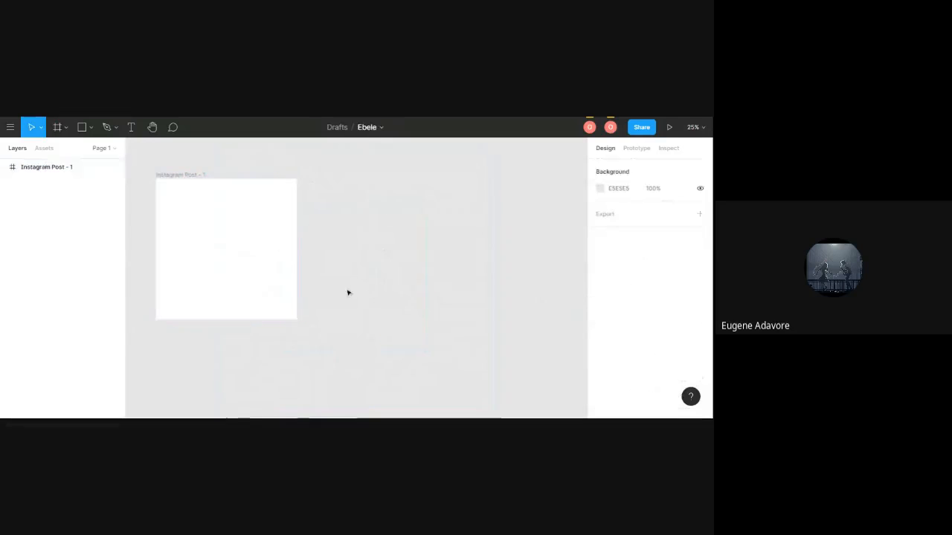
Add a frame from the Twitter Header preset and position it beside the Instagram Post frame.
key("f")
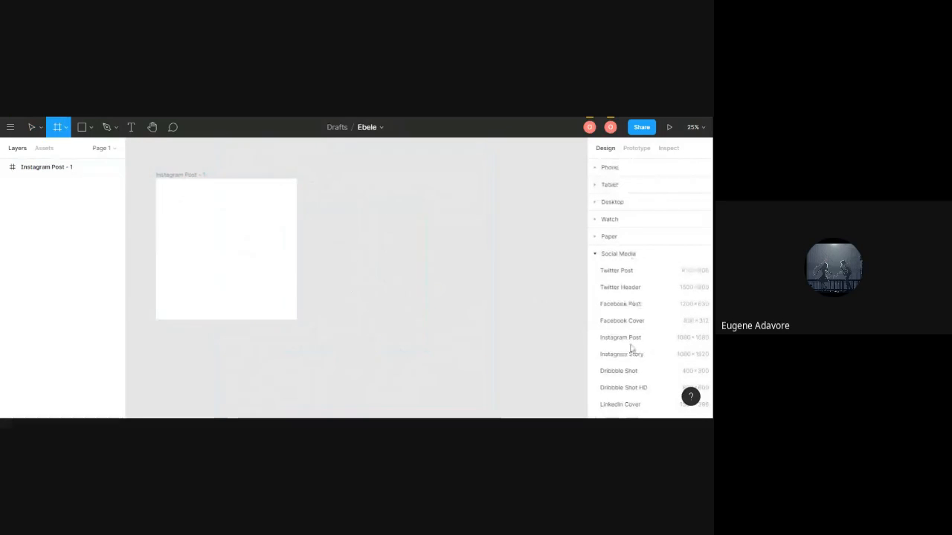
left_click(622, 288)
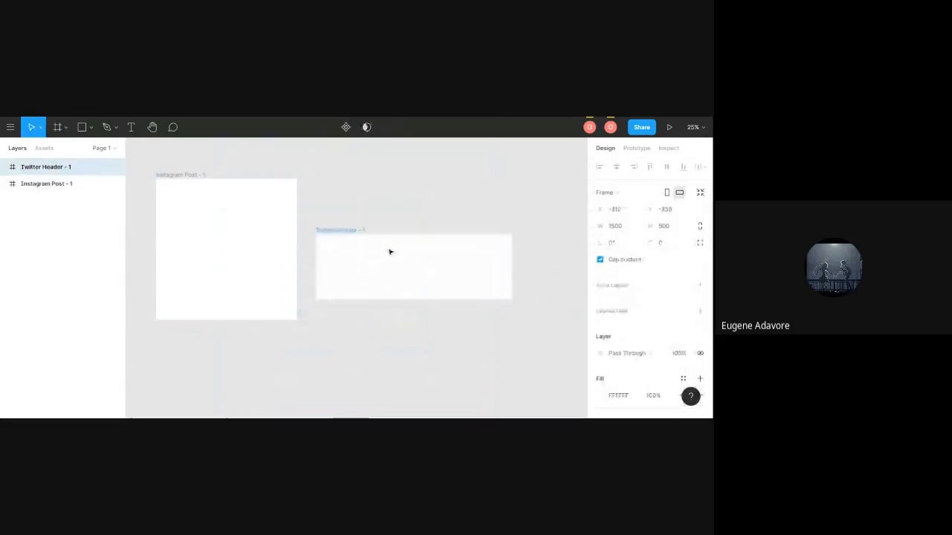
left_click_drag(389, 252, 397, 238)
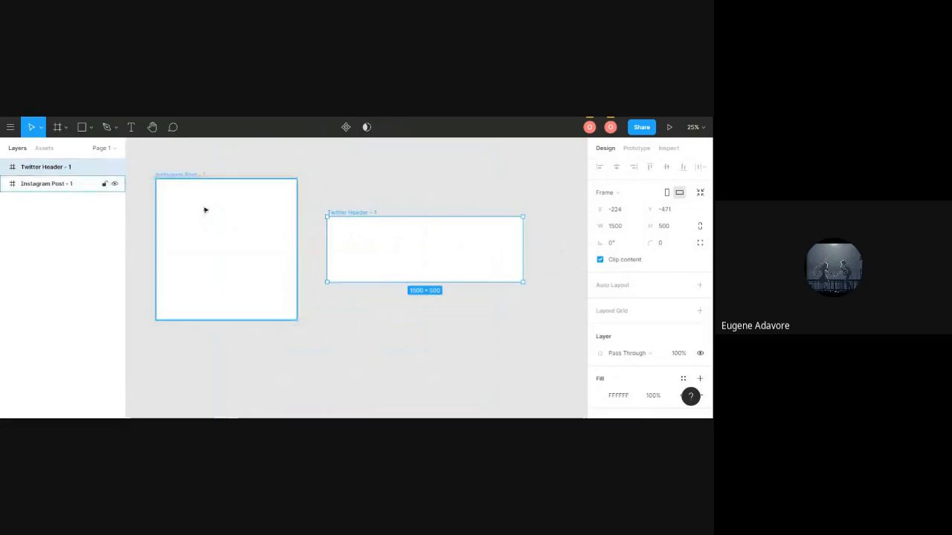
key("f")
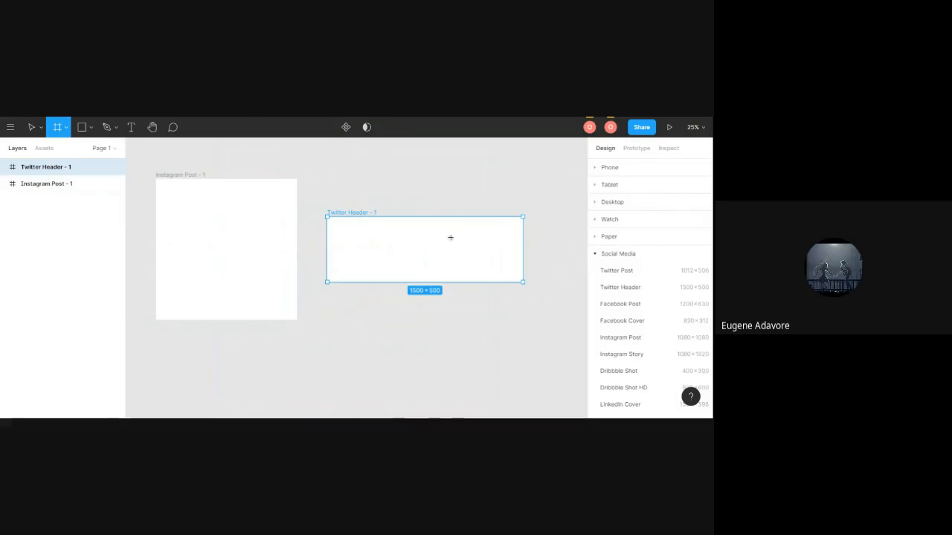
key("v")
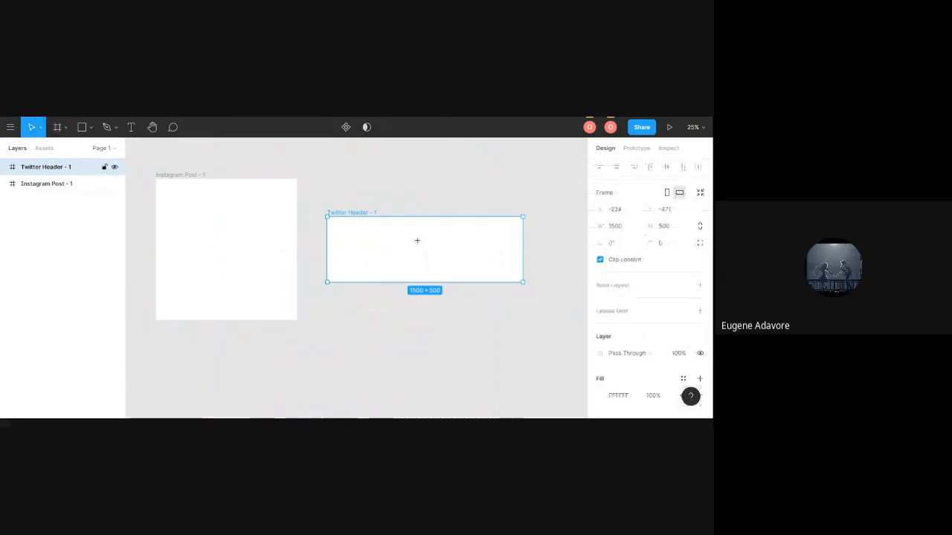
Add an A4 paper frame to the right of the Twitter Header frame and shift the header to overlap the Instagram Post frame.
left_click(243, 212)
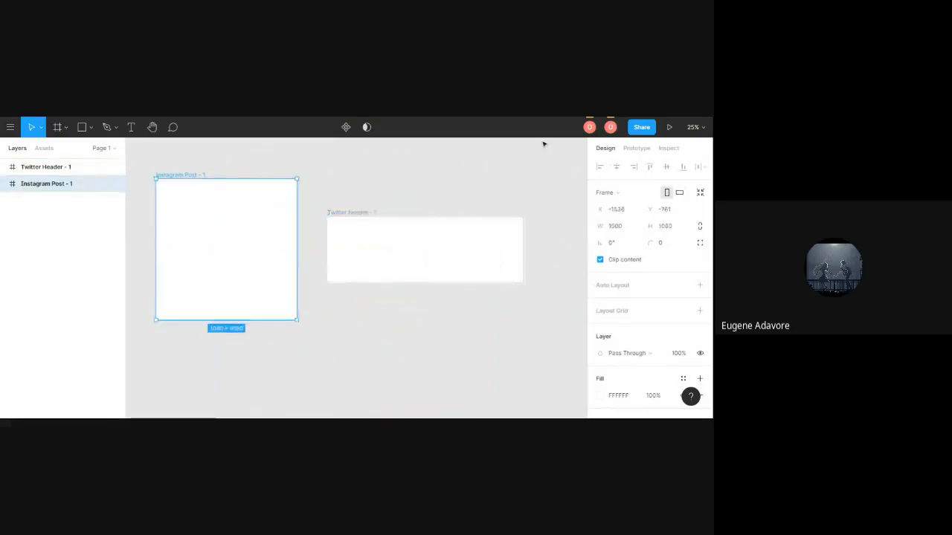
left_click(58, 127)
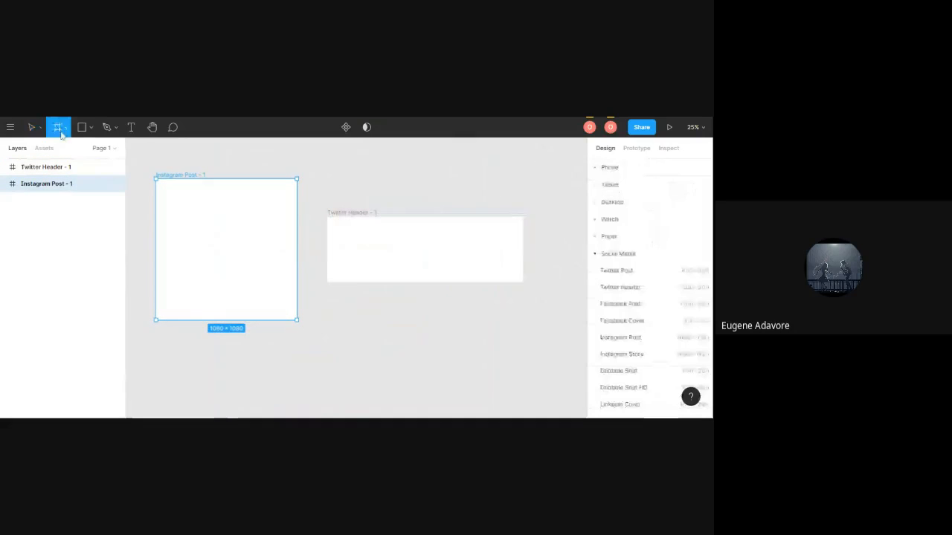
left_click(604, 239)
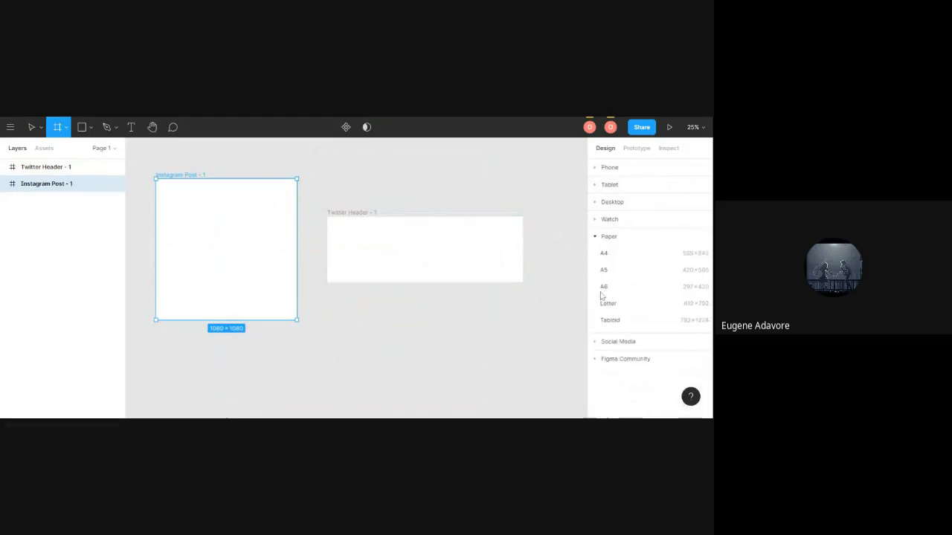
left_click(606, 254)
left_click_drag(509, 235, 532, 249)
left_click_drag(389, 240, 331, 252)
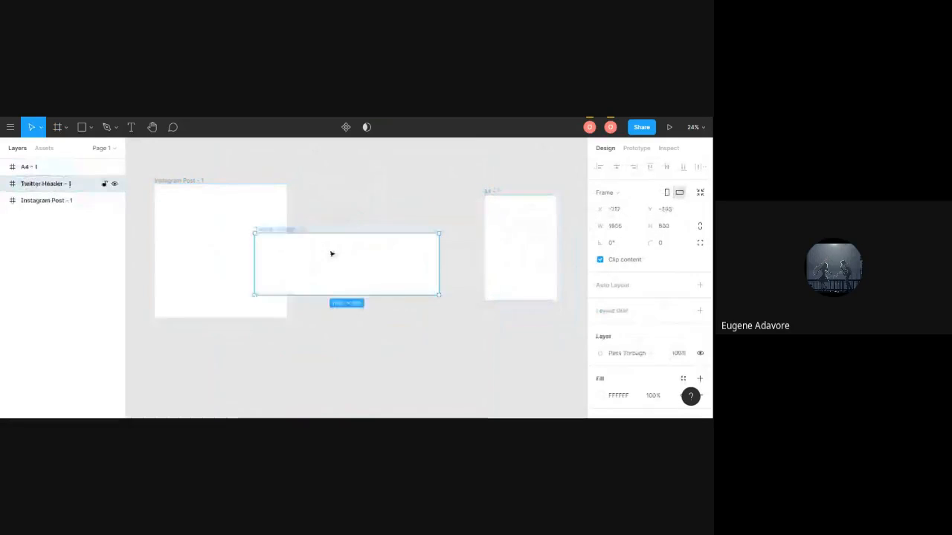
Delete the Instagram Post, Twitter Header and A4 frames together.
left_click(248, 223)
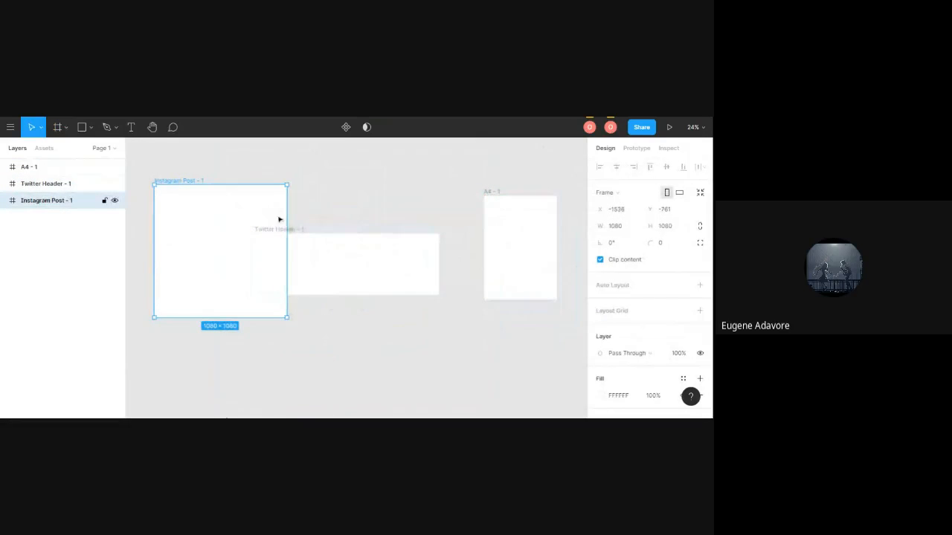
left_click(308, 260, "shift")
left_click(534, 256, "shift")
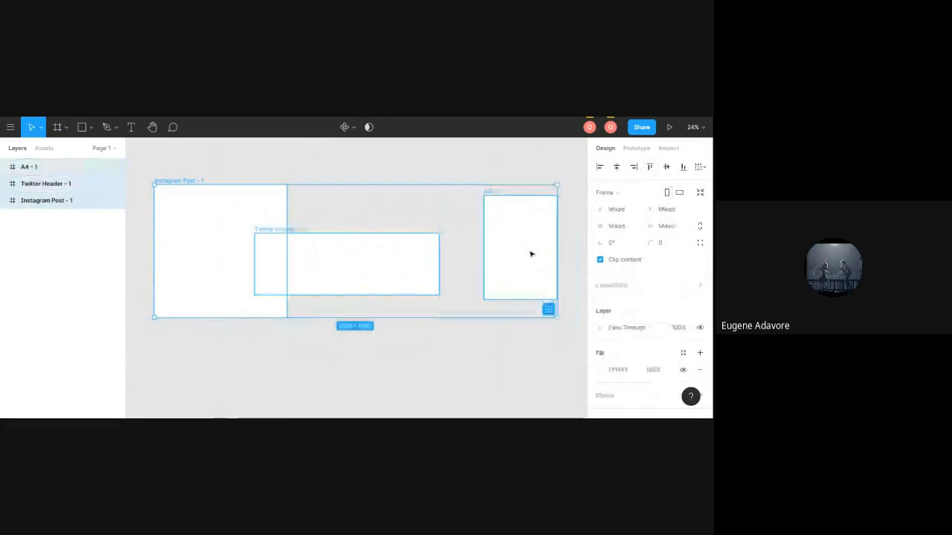
key("Delete")
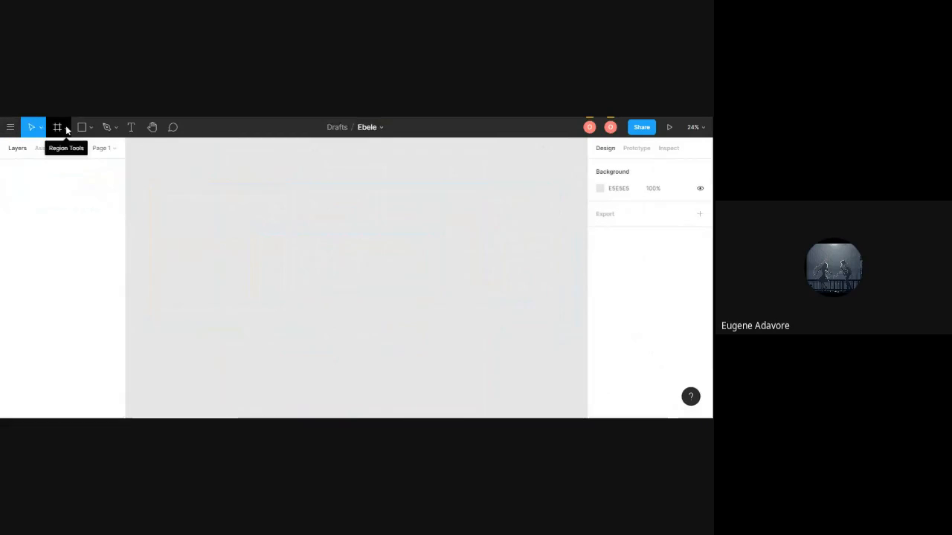
Draw a rectangle about 1041 × 842 in the upper-left area of the empty canvas.
left_click(90, 128)
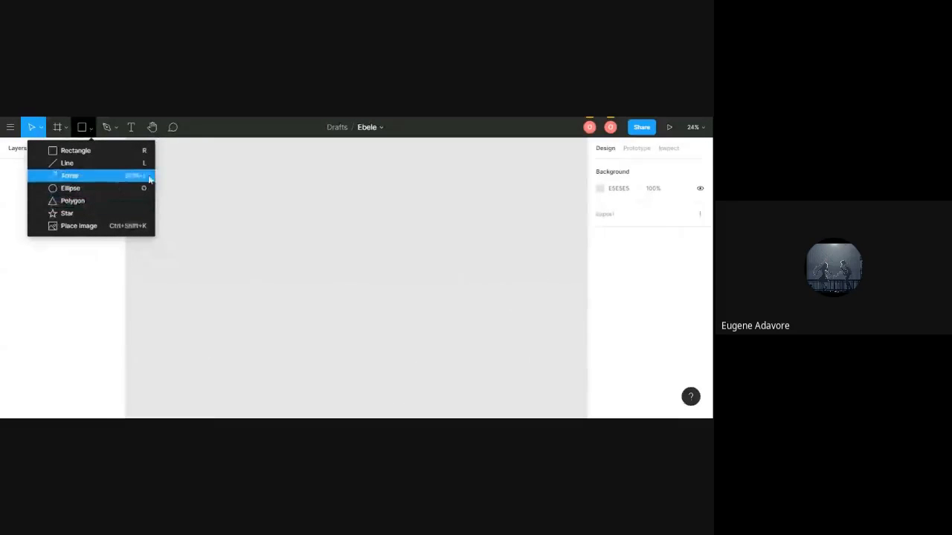
left_click(168, 158)
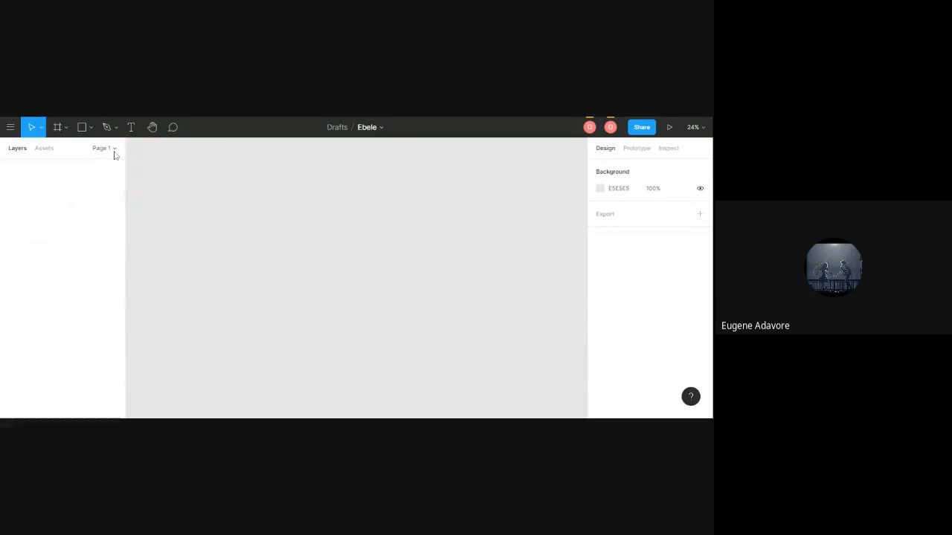
key("r")
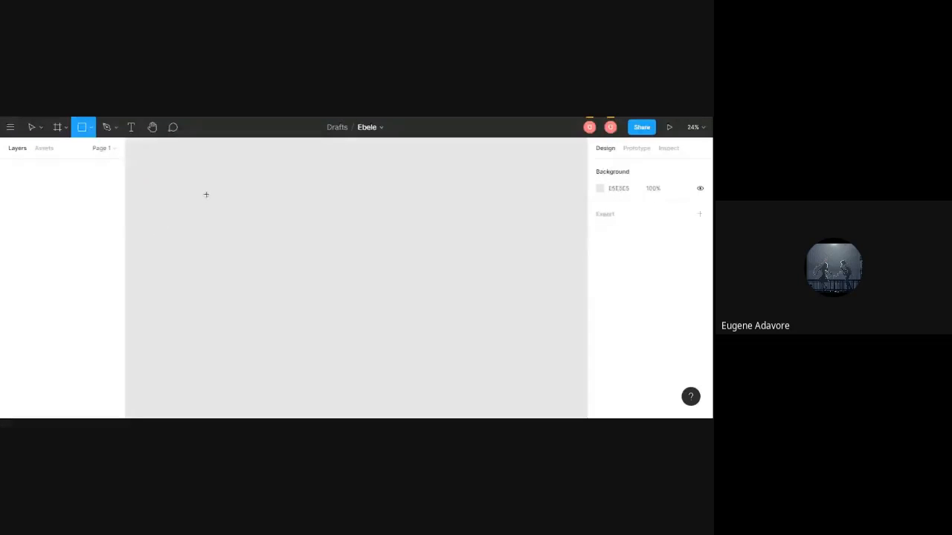
mouse_move(206, 195)
left_mouse_down()
mouse_move(310, 298)
mouse_move(428, 362)
mouse_move(503, 354)
mouse_move(536, 332)
mouse_move(333, 298)
left_mouse_up()
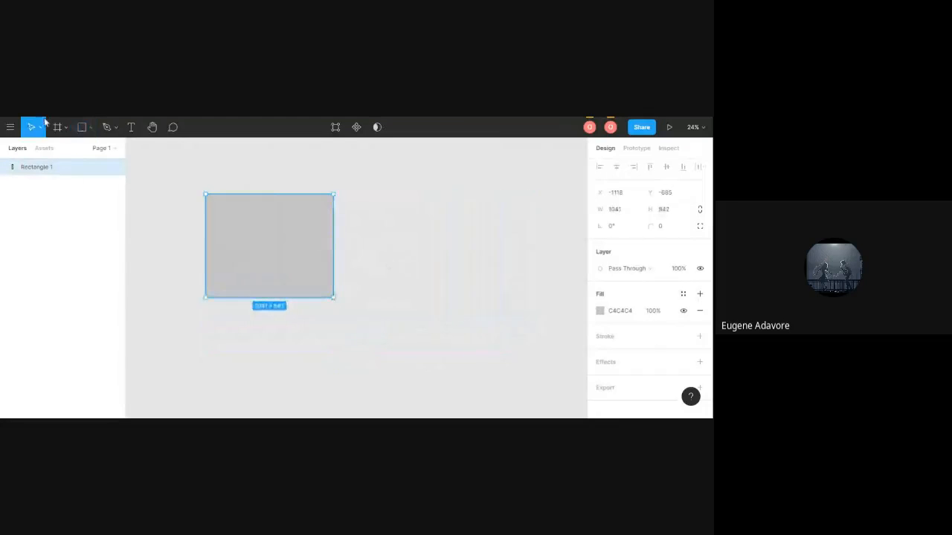
Draw a line about 1891 long sloping down over the rectangle and an arrow about 2280 long rising from below it, leaving nothing selected.
left_click(89, 127)
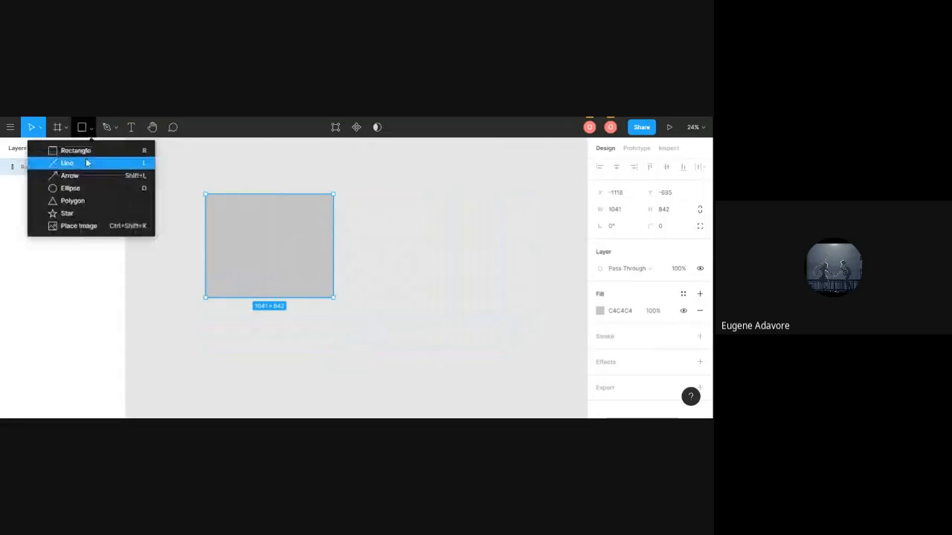
left_click(87, 163)
left_click_drag(231, 172, 456, 226)
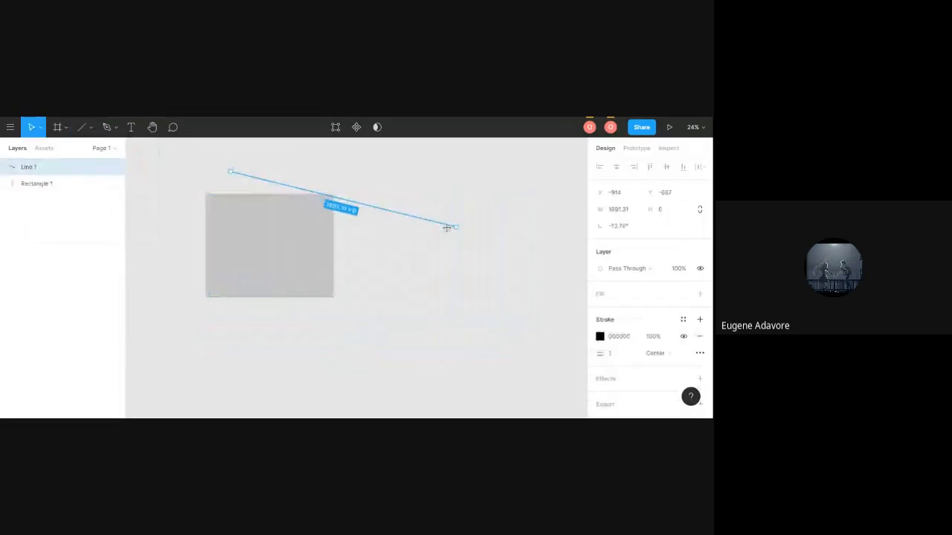
left_click(92, 130)
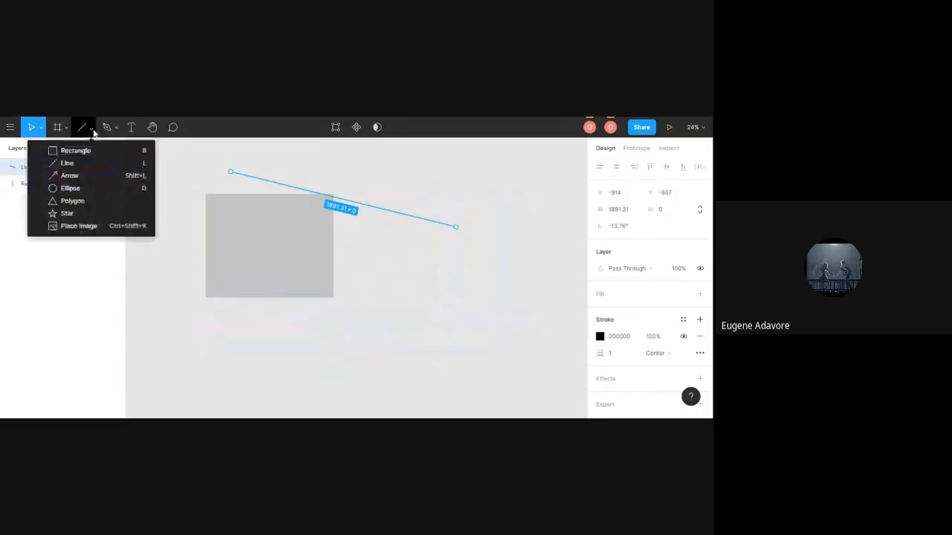
left_click(101, 176)
left_click_drag(207, 339, 466, 231)
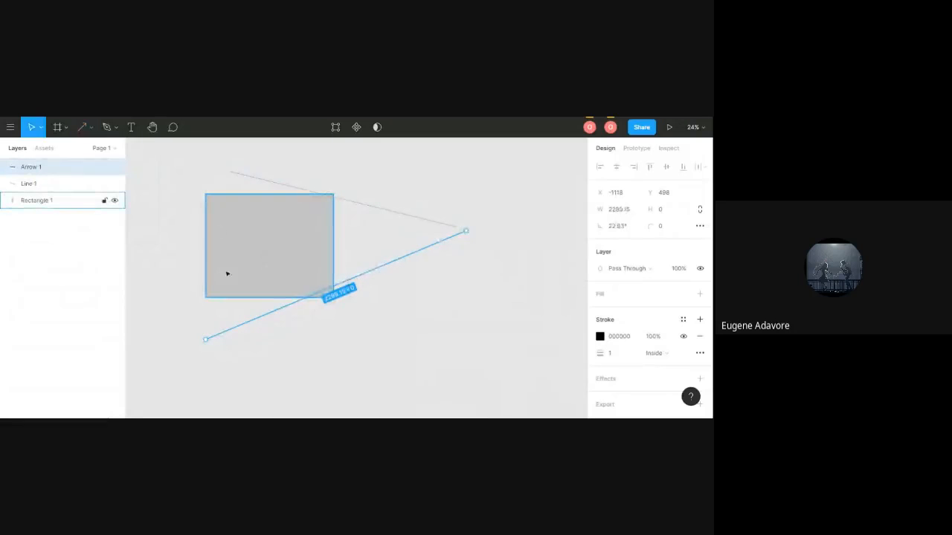
left_click(185, 287)
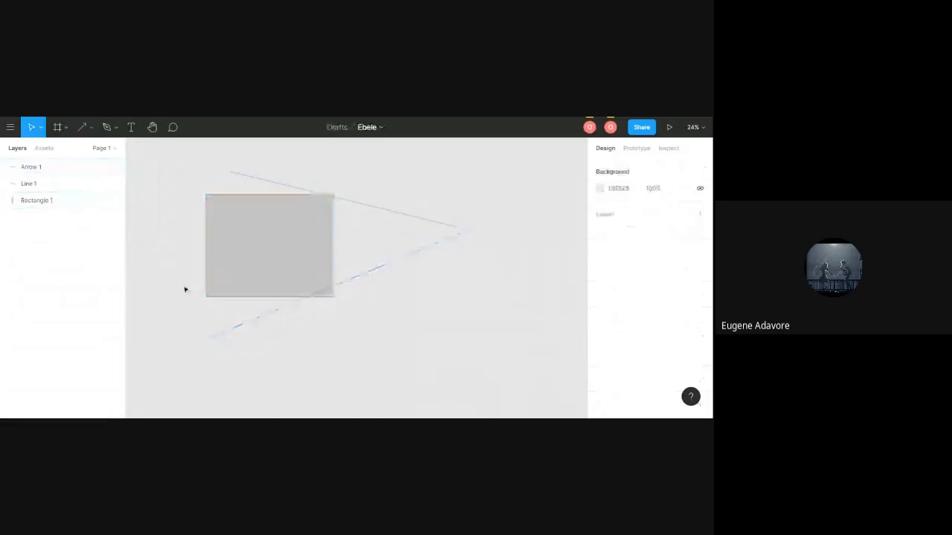
Draw an ellipse about 1300 × 1270 beside the rectangle and a triangular polygon about 1765 × 1263 over the rectangle.
left_click(90, 127)
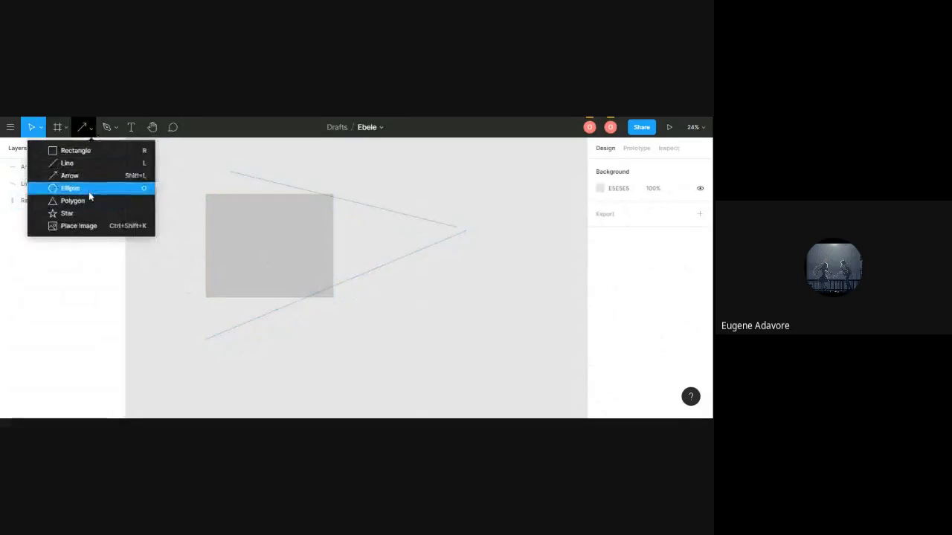
left_click(89, 193)
left_click_drag(374, 186, 536, 343)
left_click(92, 131)
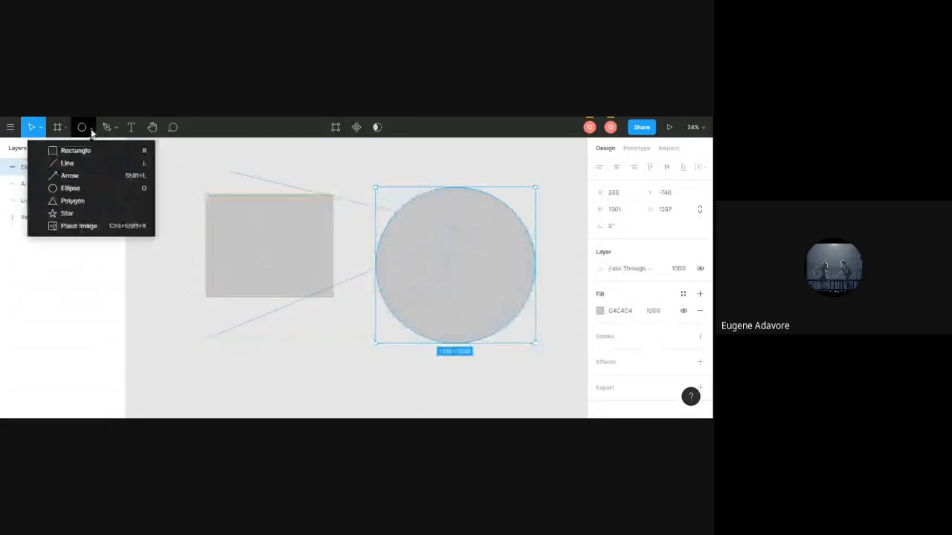
left_click(94, 198)
left_click_drag(152, 181, 369, 336)
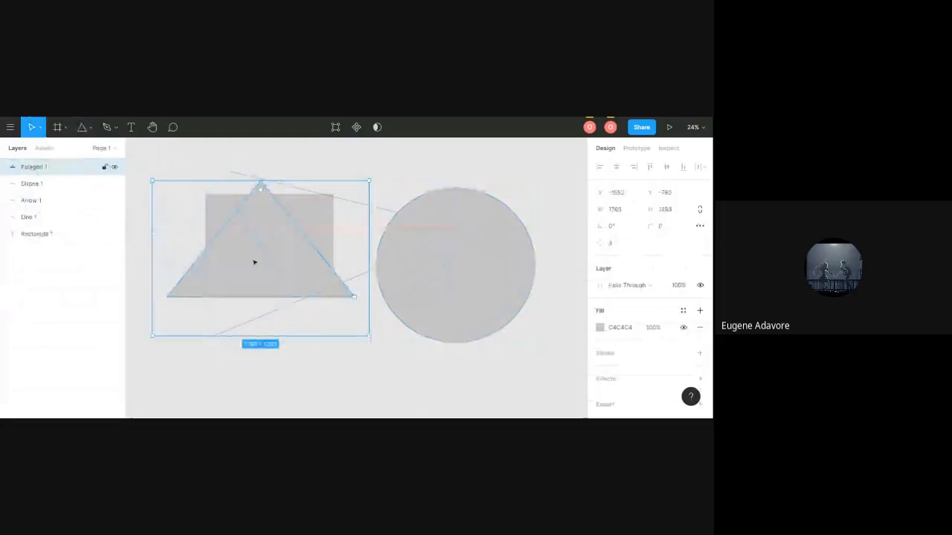
Draw a five-pointed star about 1150 × 1410 over the ellipse.
left_click(91, 130)
left_click(83, 213)
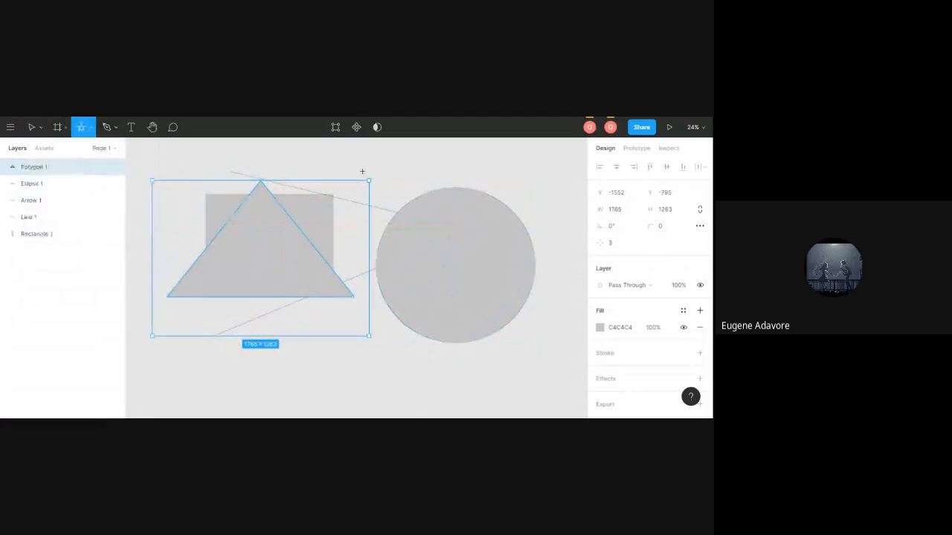
left_click_drag(375, 165, 517, 340)
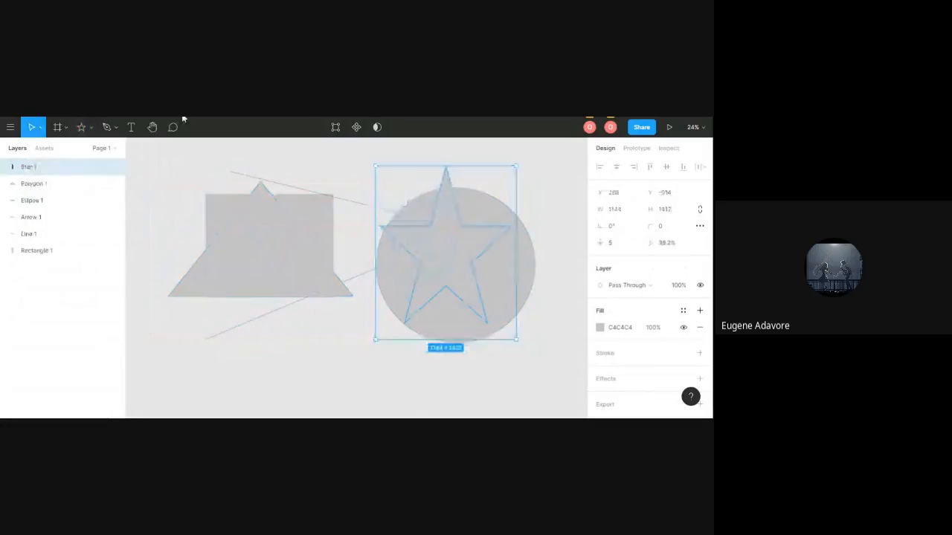
left_click(91, 128)
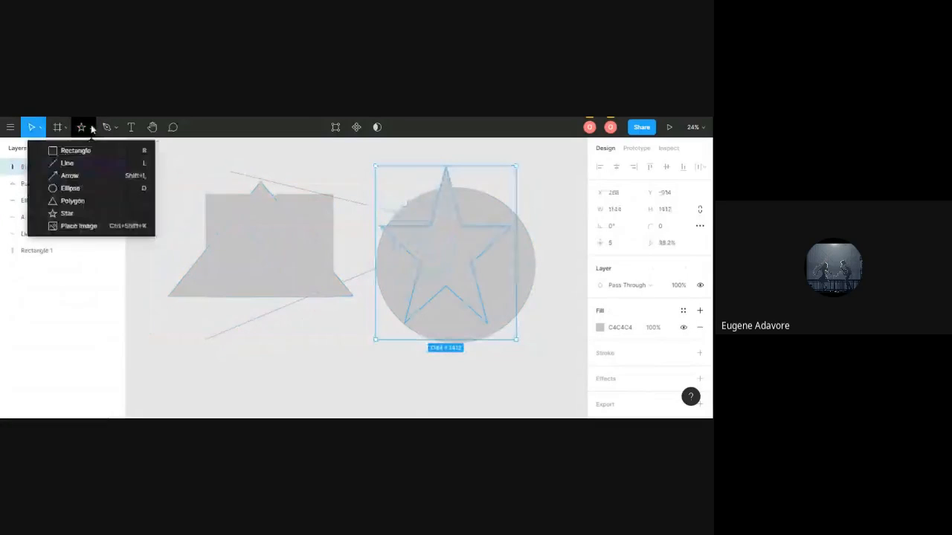
left_click(119, 233)
left_click(119, 233)
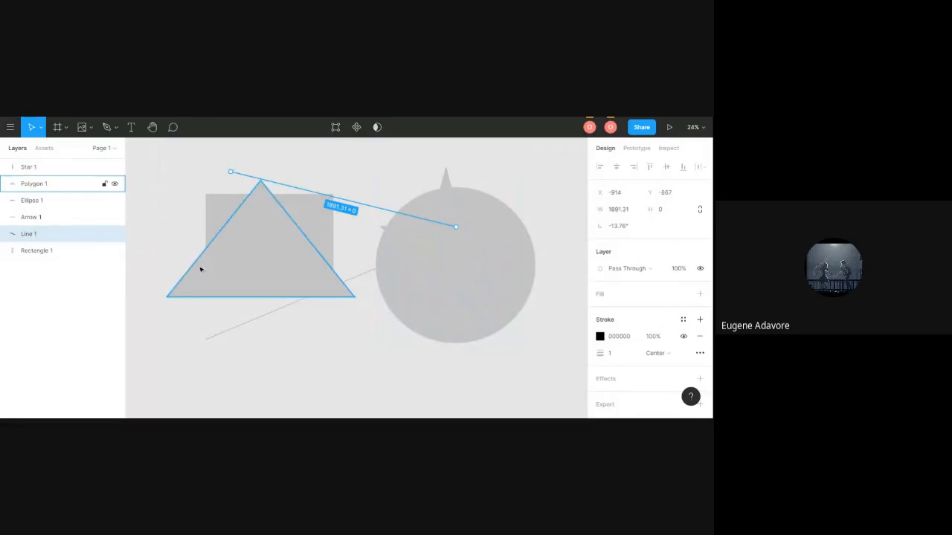
left_click(166, 227)
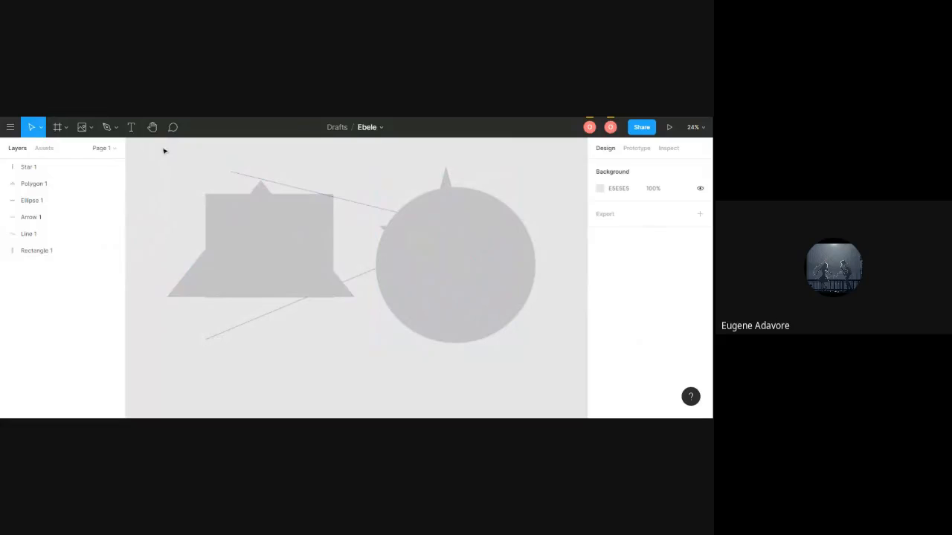
Delete all the shapes, lines and arrows on the canvas together.
left_click_drag(163, 147, 508, 340)
left_click_drag(531, 382, 230, 206)
left_click(227, 204)
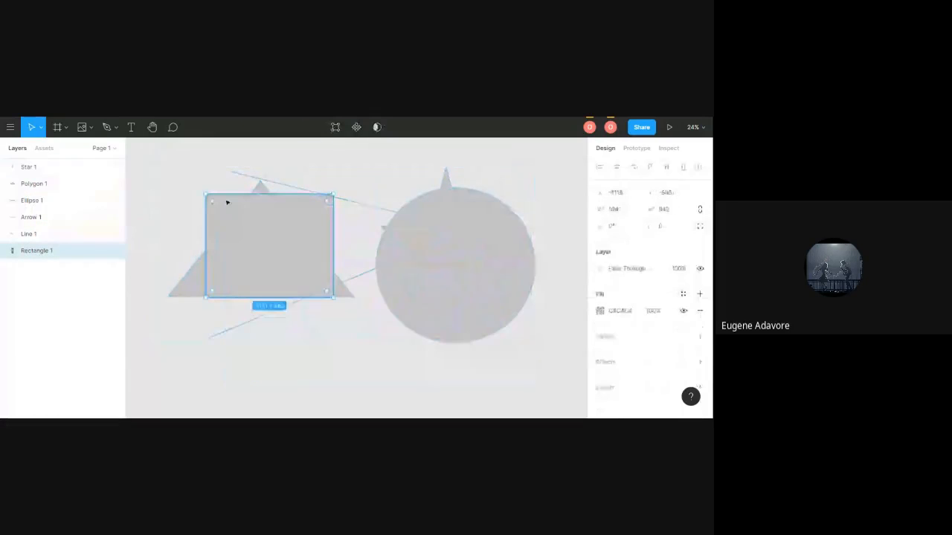
key("ctrl+a")
key("Delete")
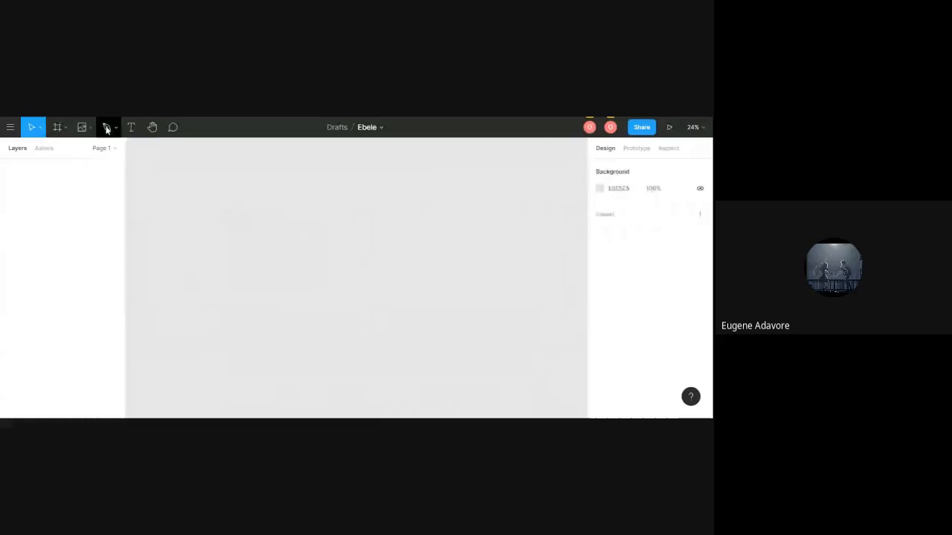
Draw an open, wavy curved path across the middle of the canvas with the Pen tool and leave it deselected.
left_click(93, 130)
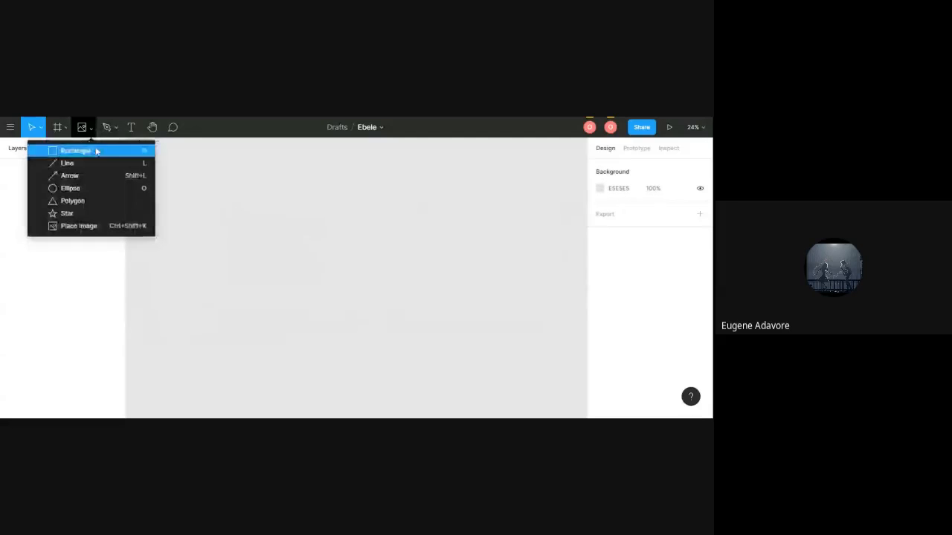
left_click(95, 148)
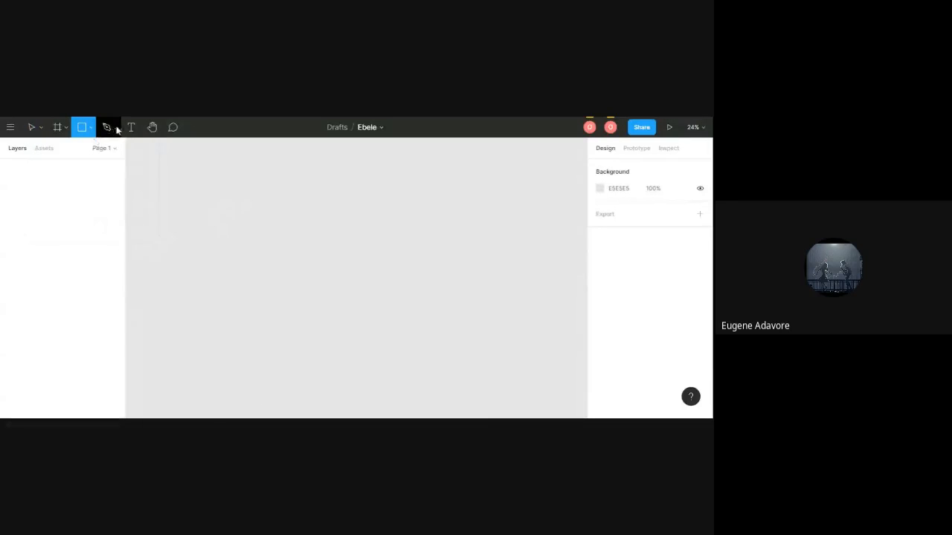
left_click(116, 129)
left_click(119, 151)
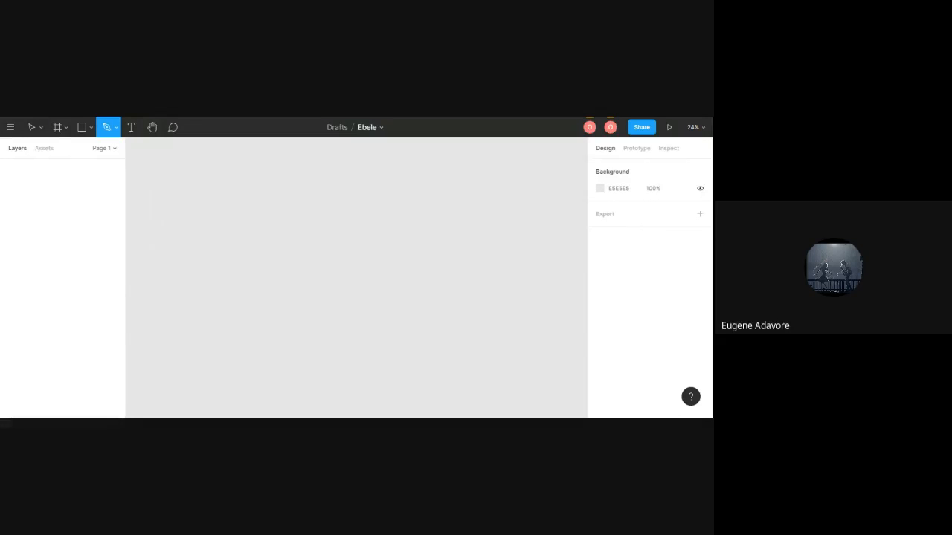
left_click(204, 318)
left_click(198, 340)
left_click_drag(280, 264, 331, 294)
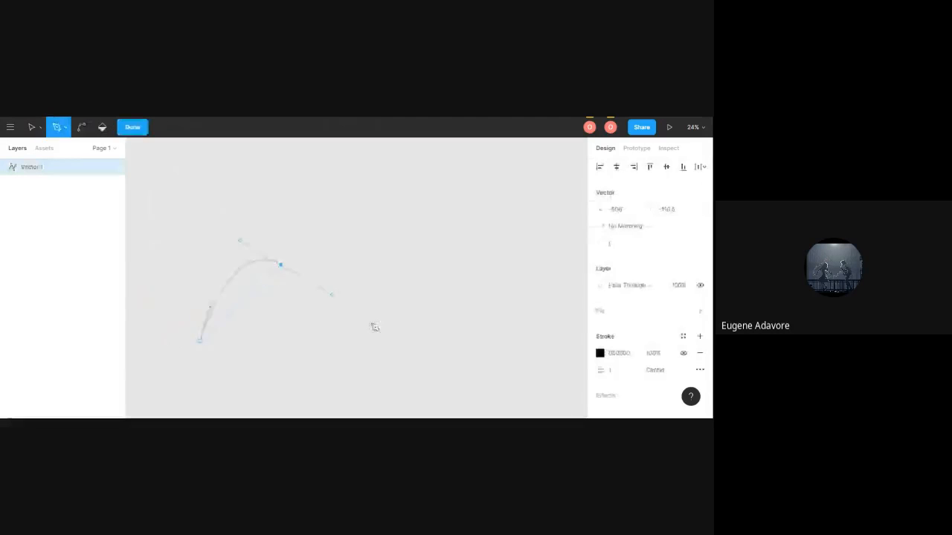
left_click_drag(371, 324, 457, 370)
left_click_drag(341, 222, 437, 204)
left_click_drag(411, 259, 453, 313)
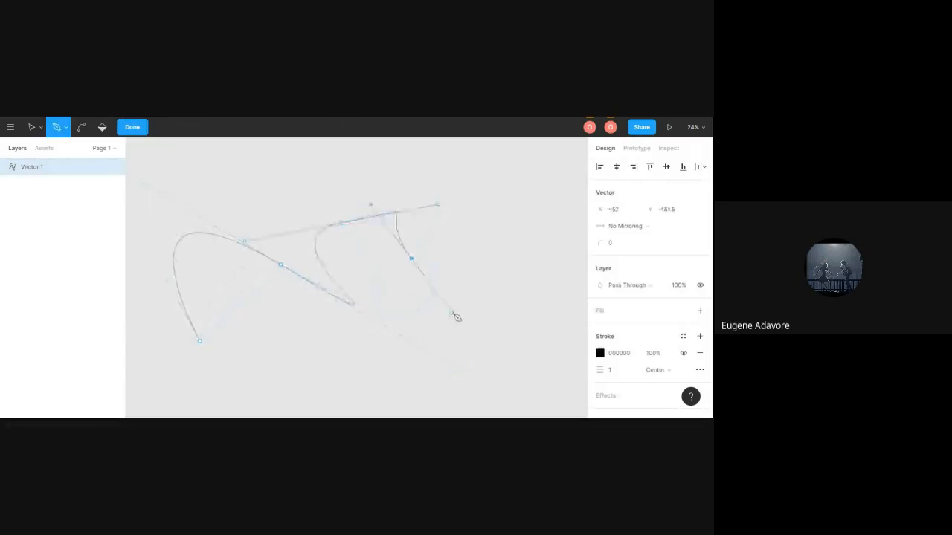
left_click(298, 315)
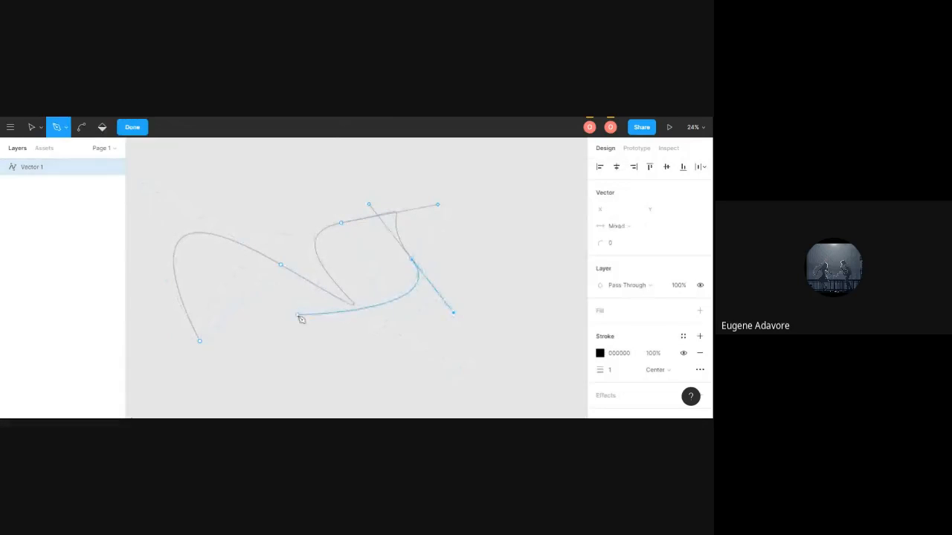
key("Escape")
left_click(307, 394)
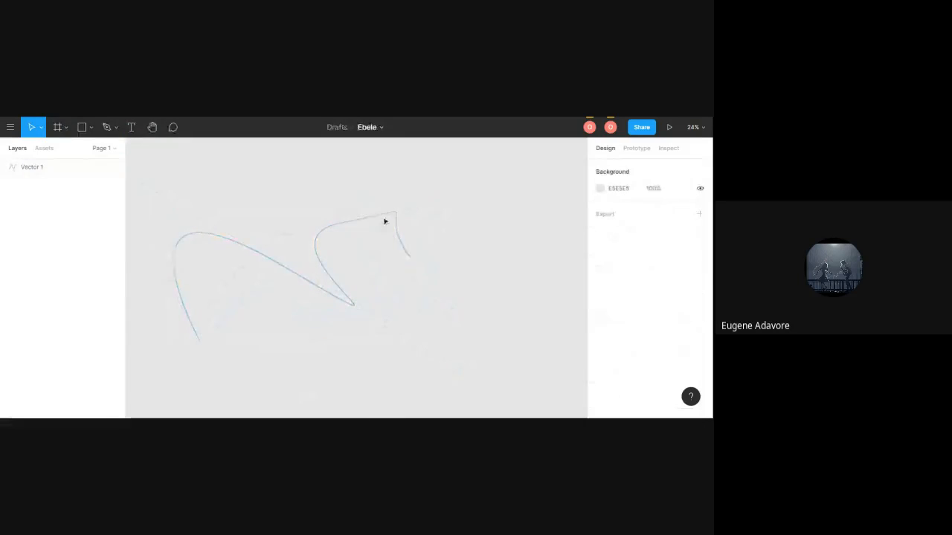
Reshape the curved path by moving both end points outward and adjusting the handle of its first bend, and delete the path.
double_click(383, 219)
key("Escape")
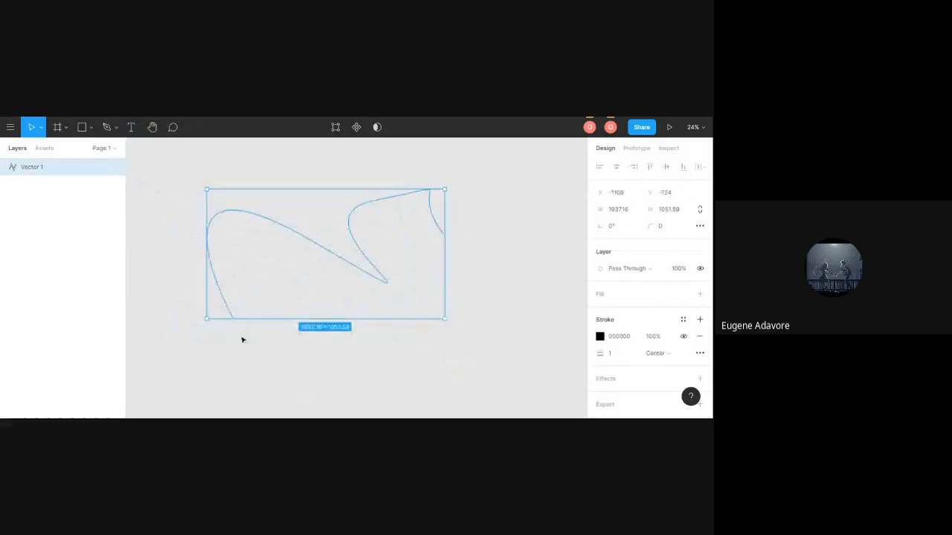
double_click(235, 316)
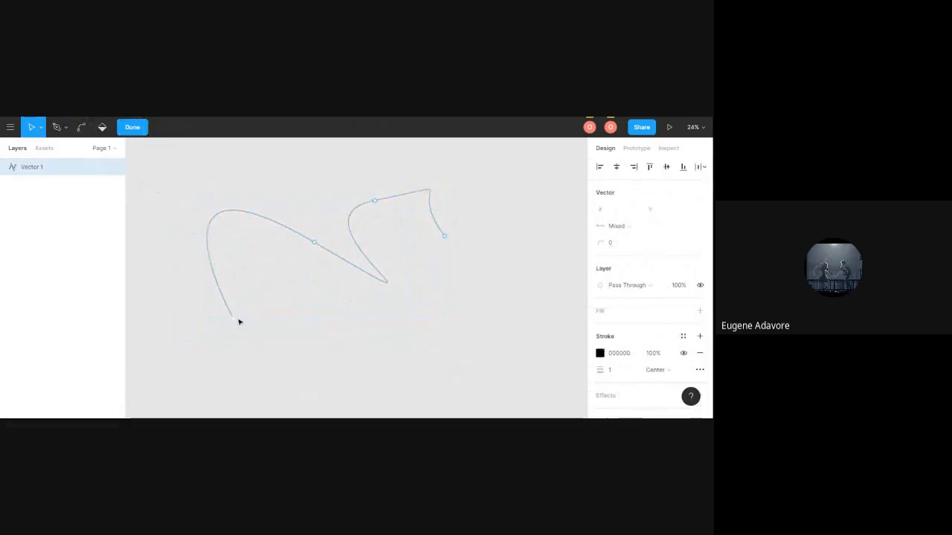
left_click_drag(237, 320, 183, 297)
left_click_drag(172, 165, 245, 165)
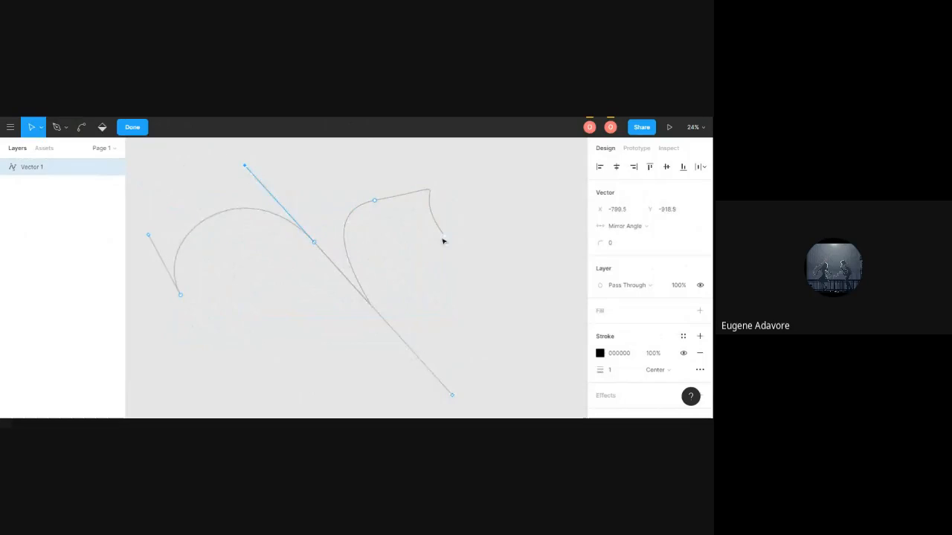
left_click_drag(444, 235, 466, 263)
left_click(382, 310)
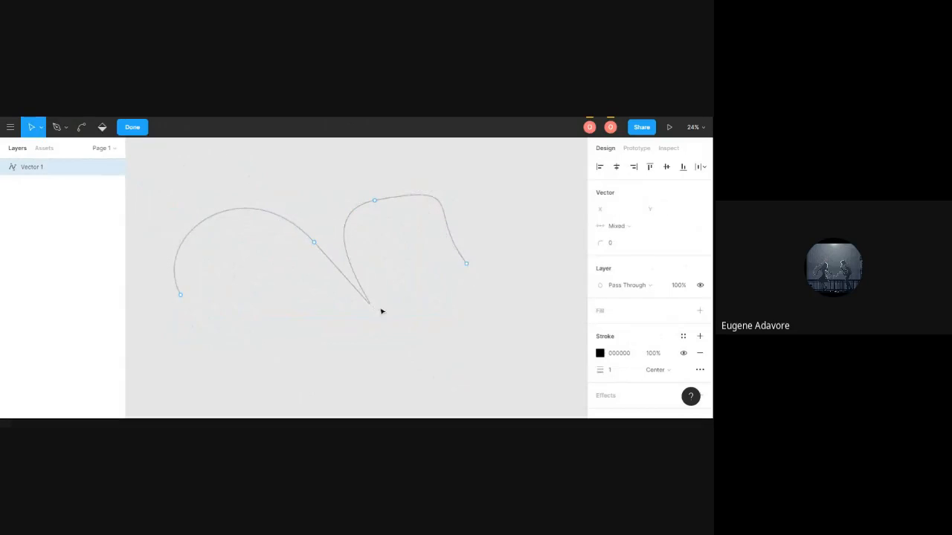
key("Escape")
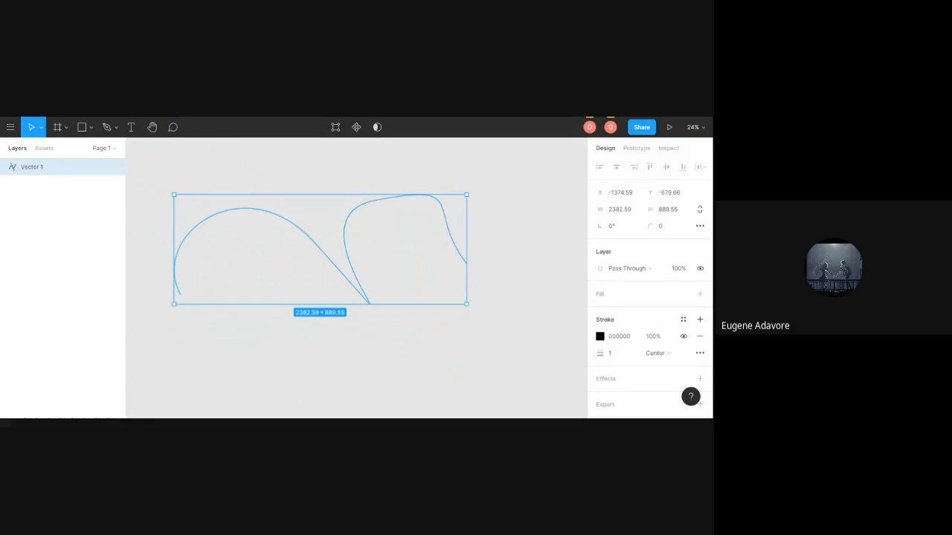
key("Delete")
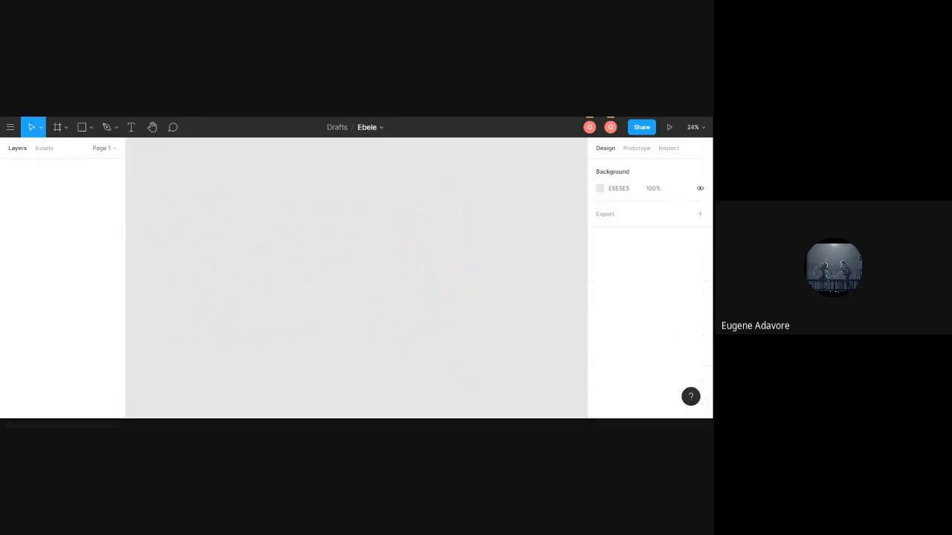
Add a text layer of random sample letters in the left half of the canvas.
left_click(134, 131)
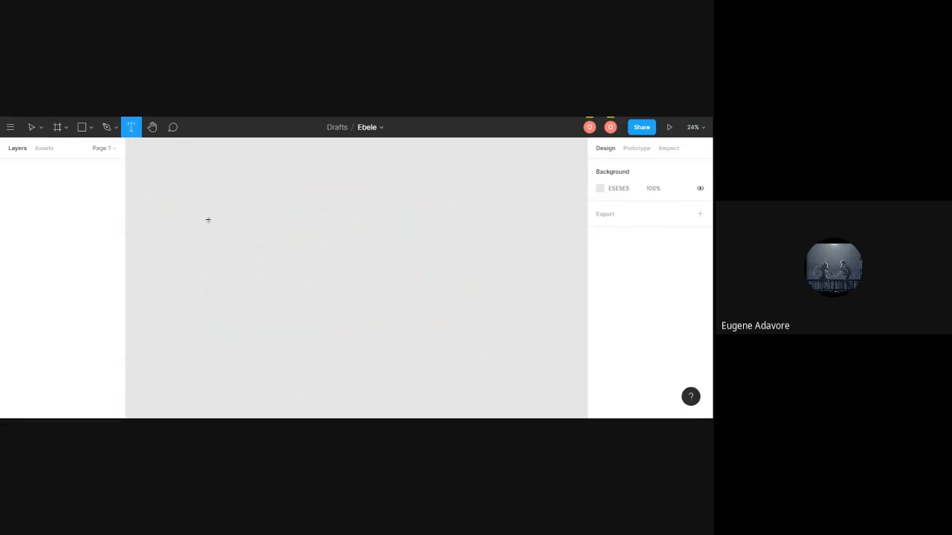
left_click(232, 259)
type("a")
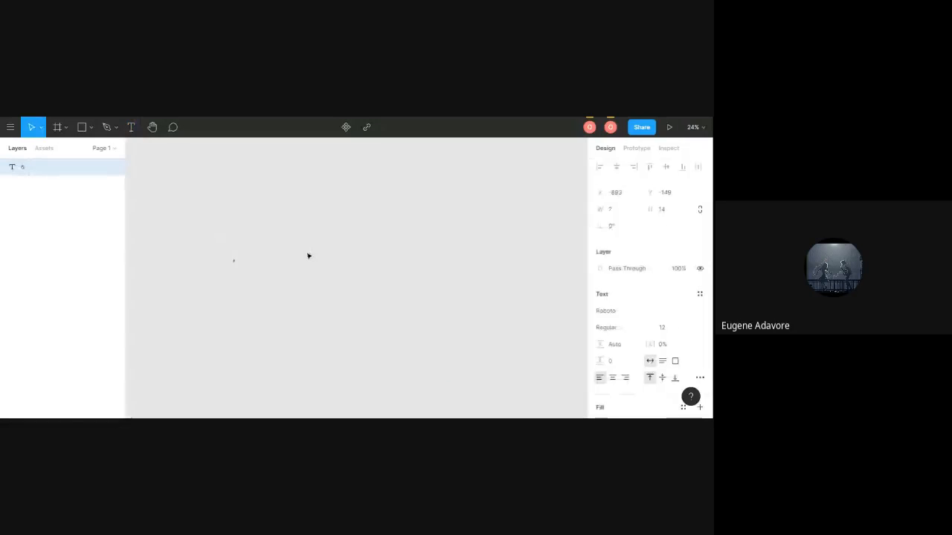
type("igfuivuh ufhjhgjh")
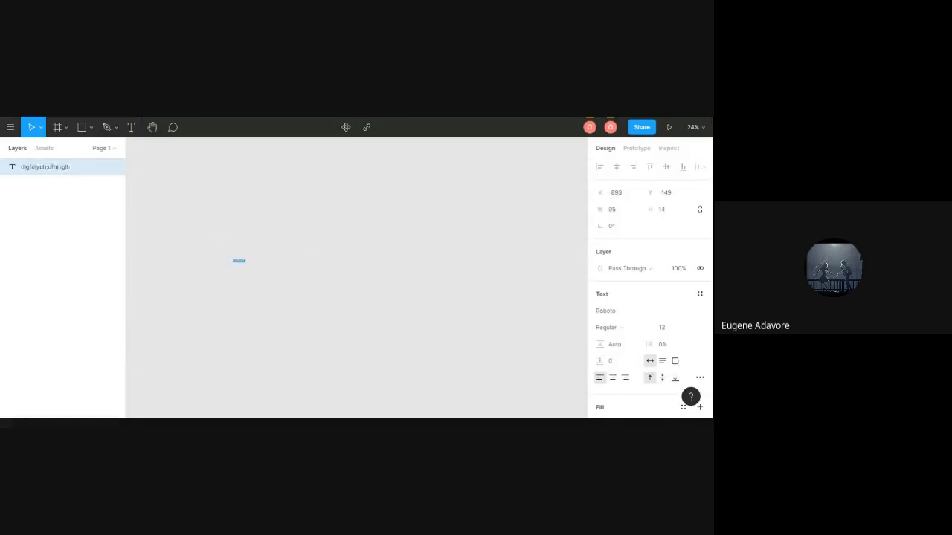
Delete all the sample letters from the text layer and leave the empty text so the canvas is clear.
key("BackSpace")
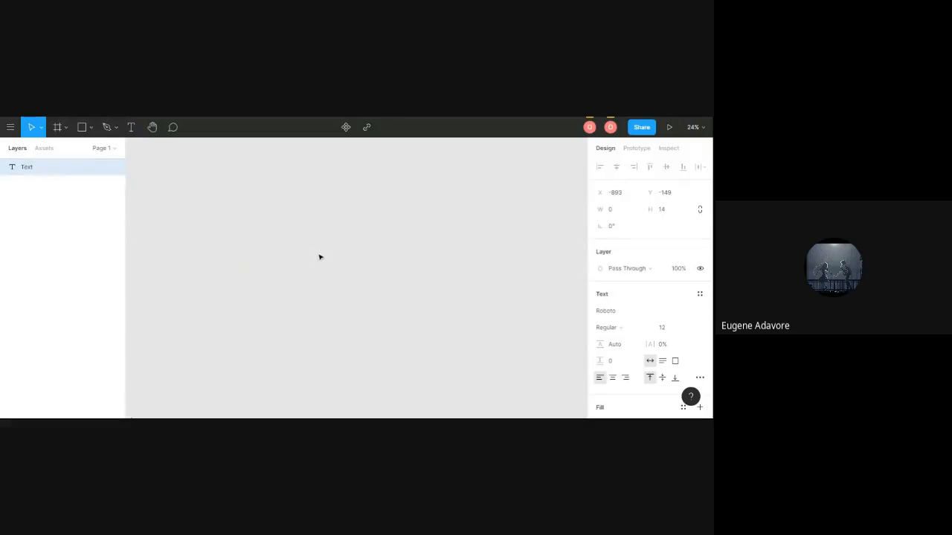
left_click(238, 264)
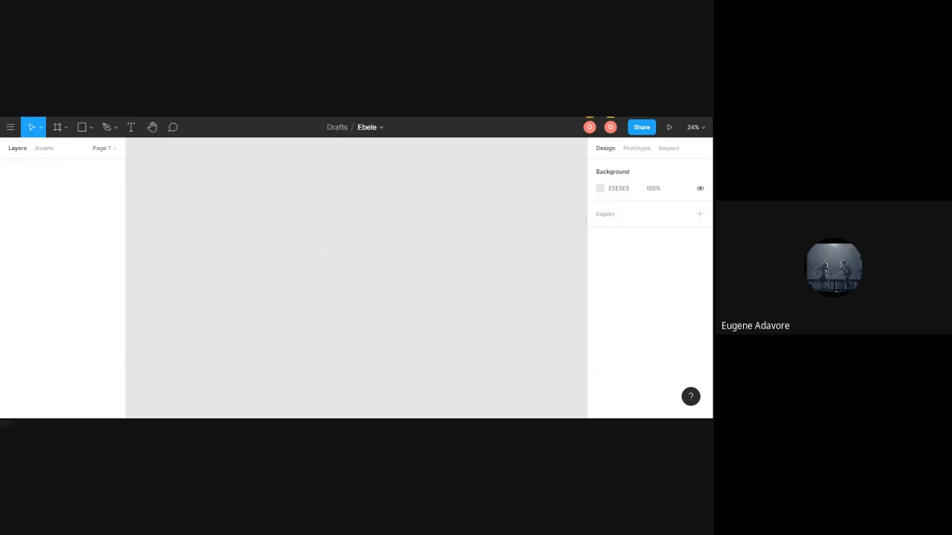
Draw a rectangle about 1905 × 1008 in the upper-left part of the canvas and leave it deselected.
left_click(90, 129)
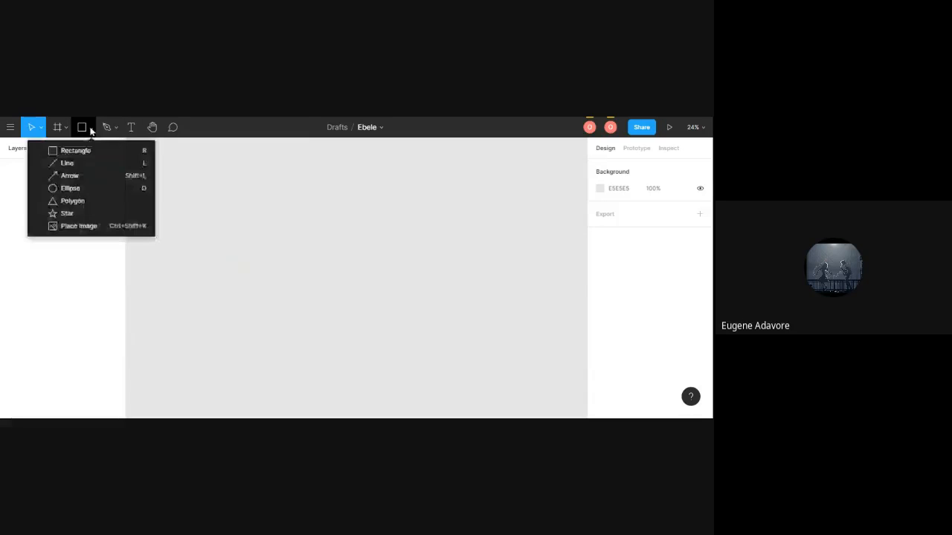
left_click(96, 151)
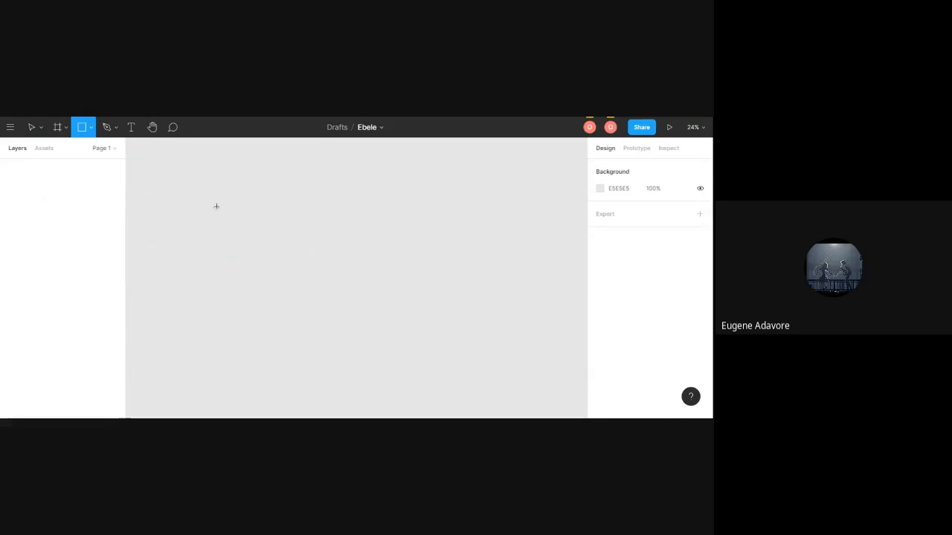
left_click_drag(167, 182, 402, 302)
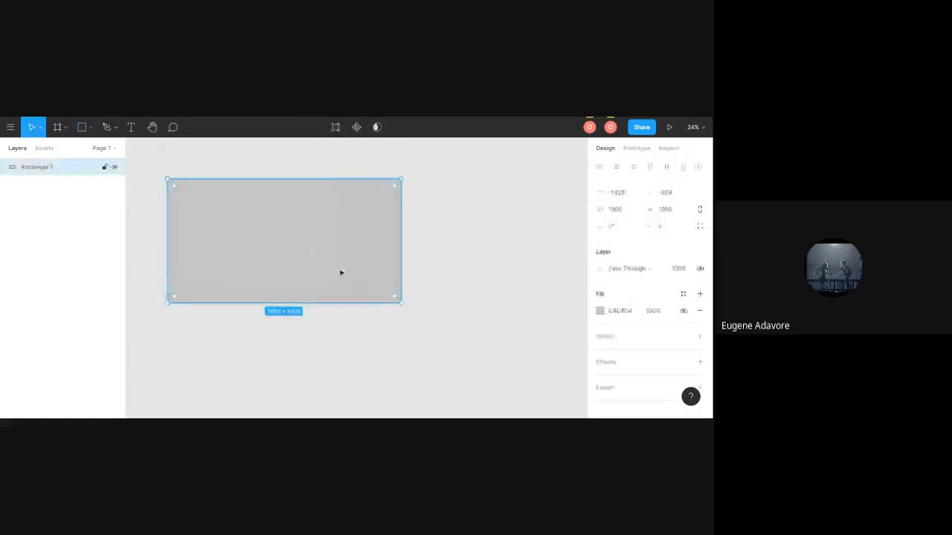
left_click(441, 275)
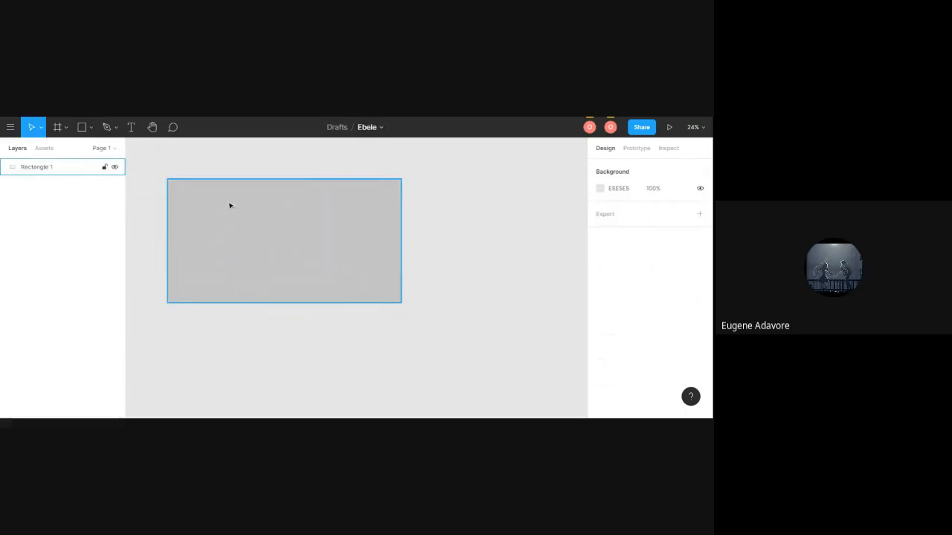
Draw an ellipse about 2029 × 1603 overlapping the rectangle's right half and leave it deselected.
key("o")
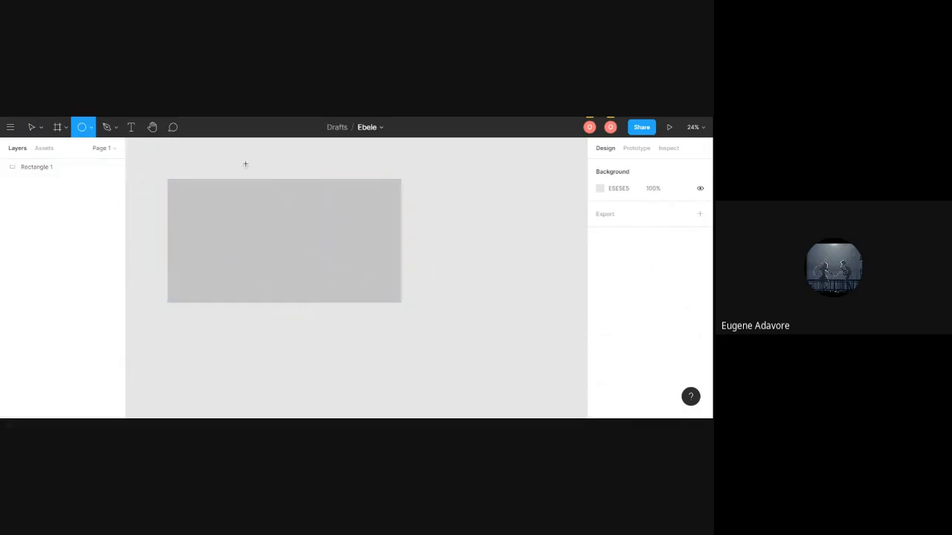
left_click_drag(245, 165, 498, 371)
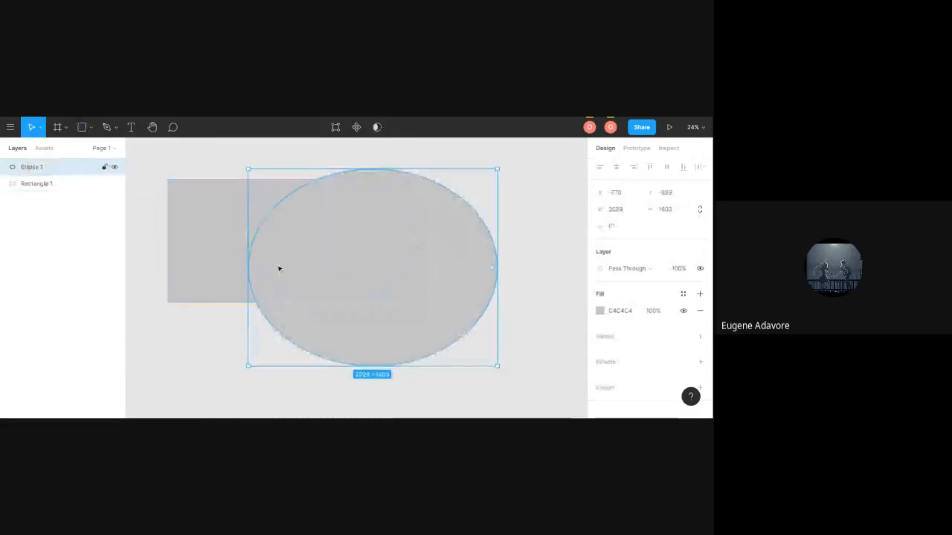
left_click(210, 335)
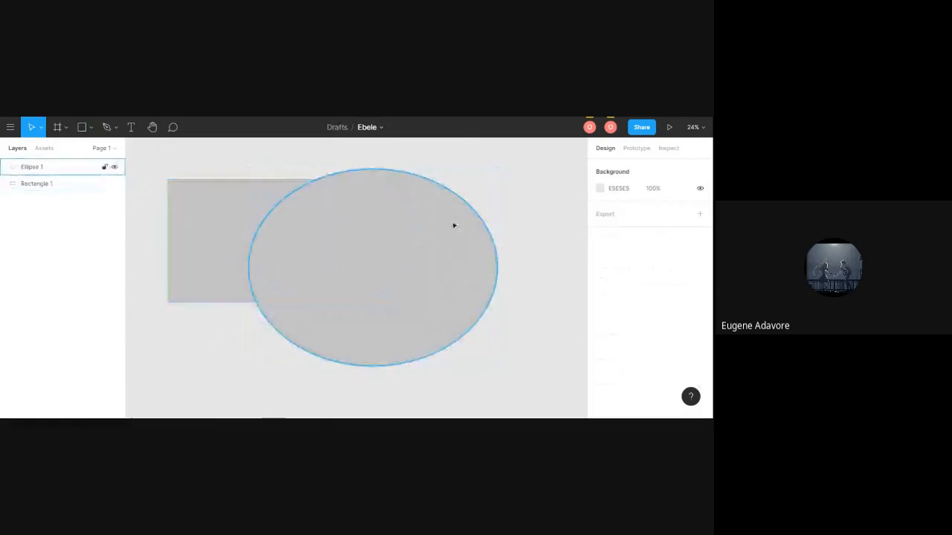
Draw a diagonal line about 3069 long across both shapes and move its layer between the ellipse and the rectangle.
key("l")
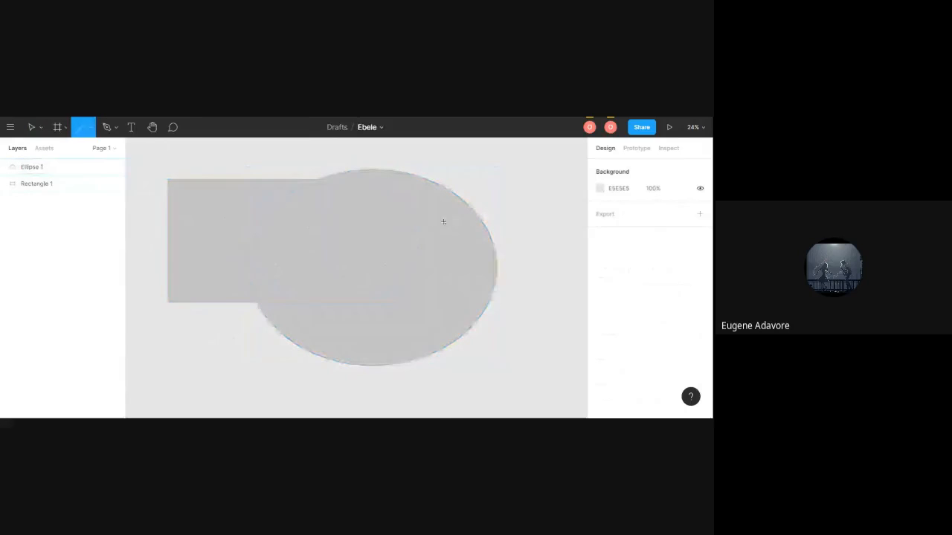
mouse_move(525, 209)
left_mouse_down()
mouse_move(189, 278)
mouse_move(176, 347)
left_mouse_up()
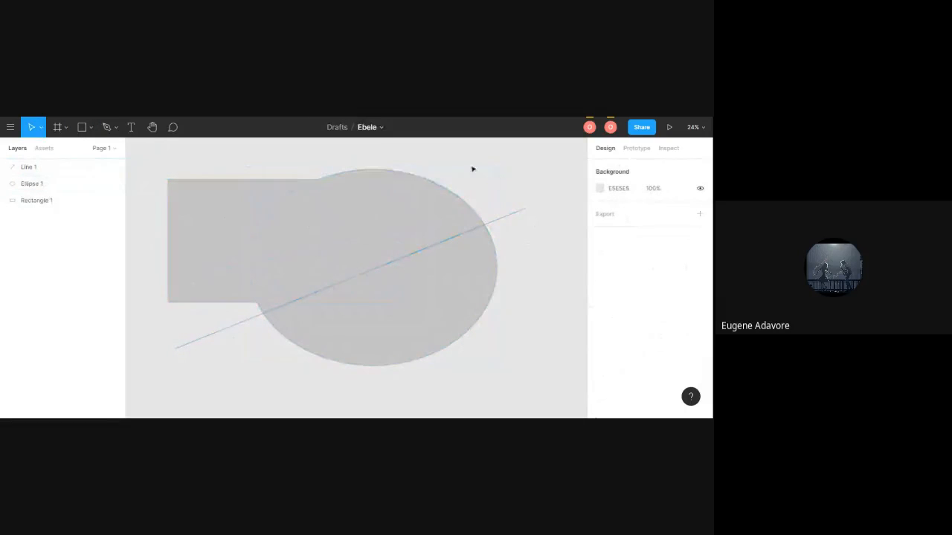
left_click(225, 333)
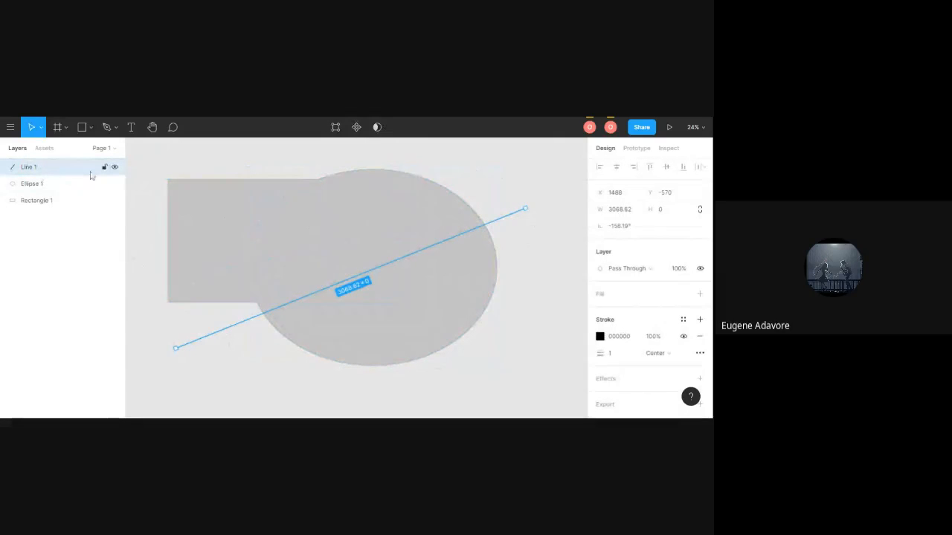
left_click_drag(74, 167, 64, 193)
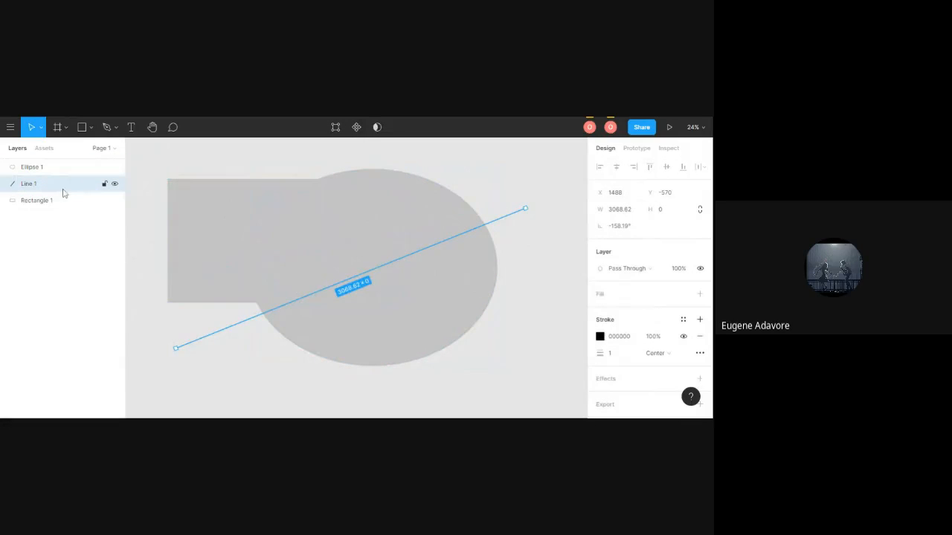
Add a black inside stroke of weight 1 to the rectangle and bring the rectangle in front of the ellipse and line.
left_click(256, 217)
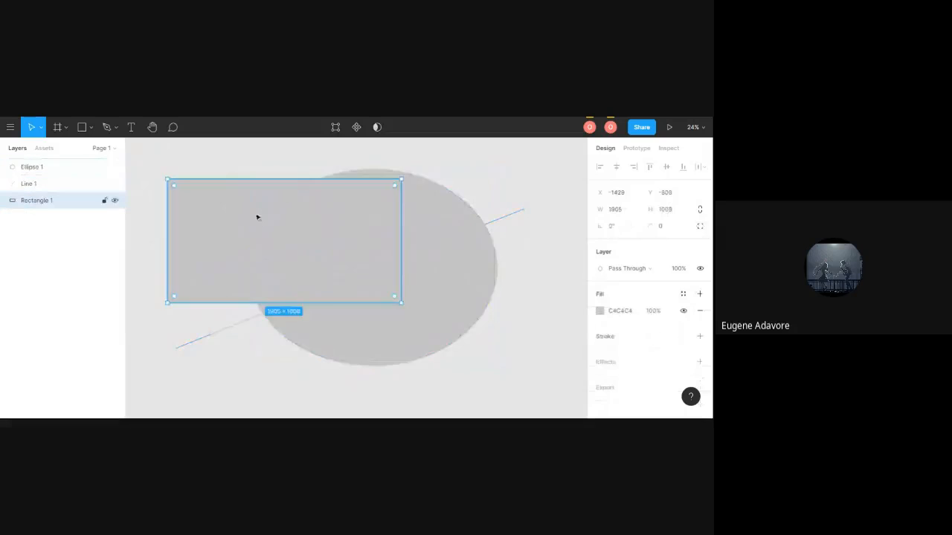
left_click(699, 336)
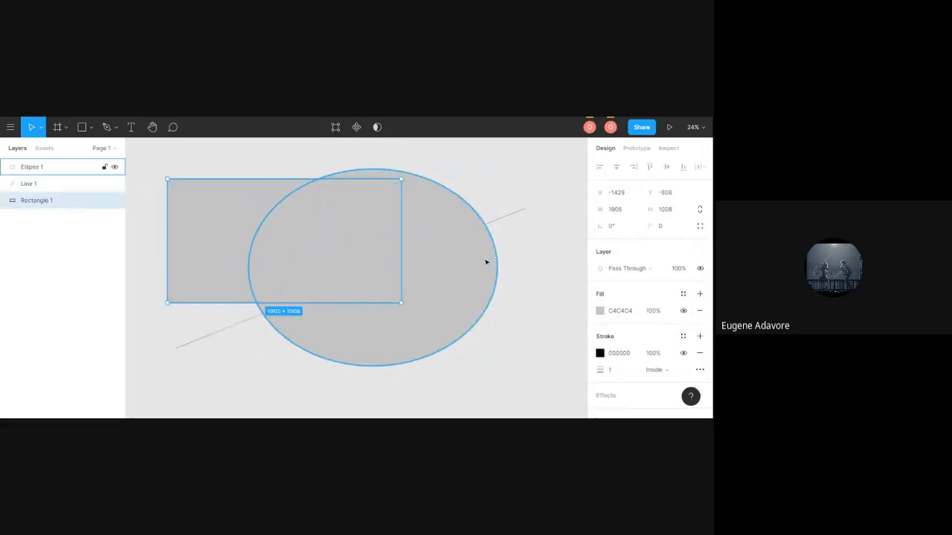
left_click(382, 213)
left_click(227, 219)
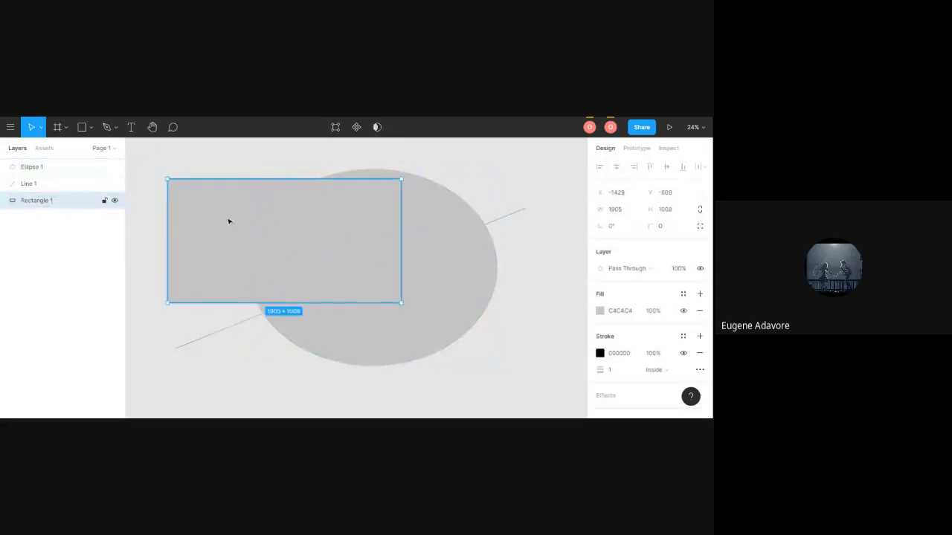
key("bracketright")
left_click(487, 209)
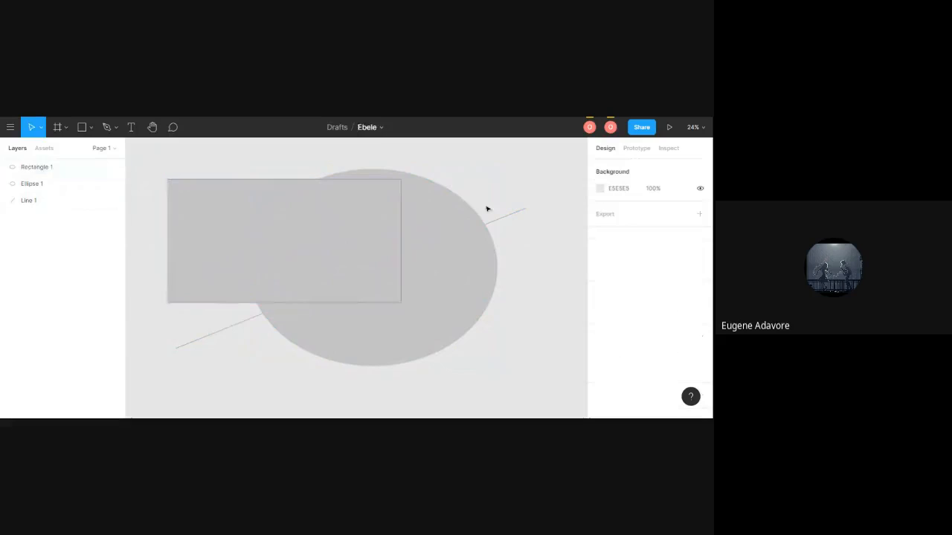
Add a black inside stroke of weight 1 to the ellipse.
left_click(263, 273)
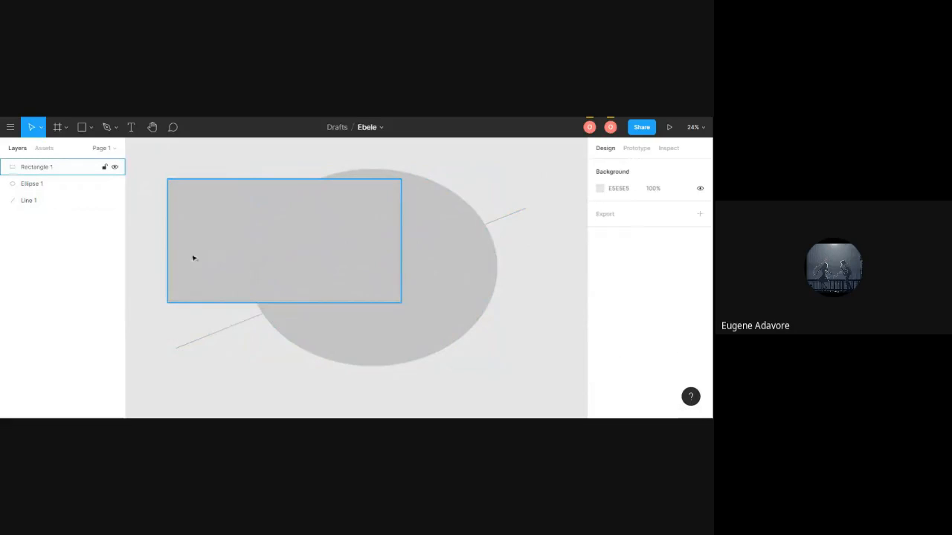
left_click(442, 225)
left_click(393, 236)
left_click(418, 238)
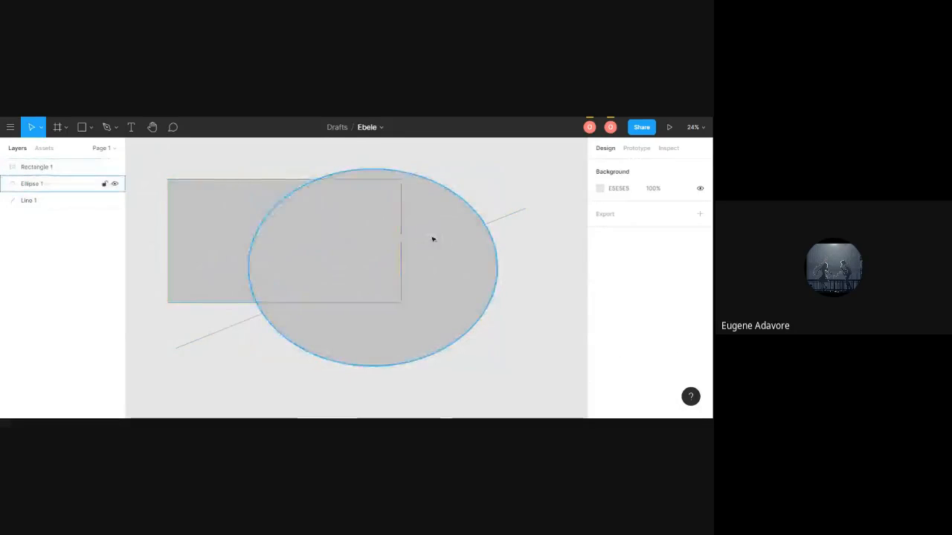
left_click(432, 239)
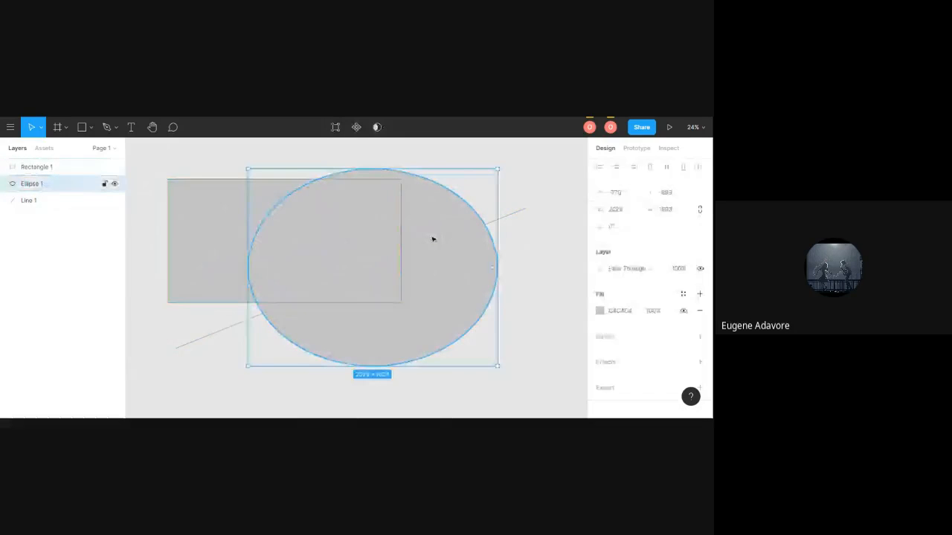
left_click(700, 336)
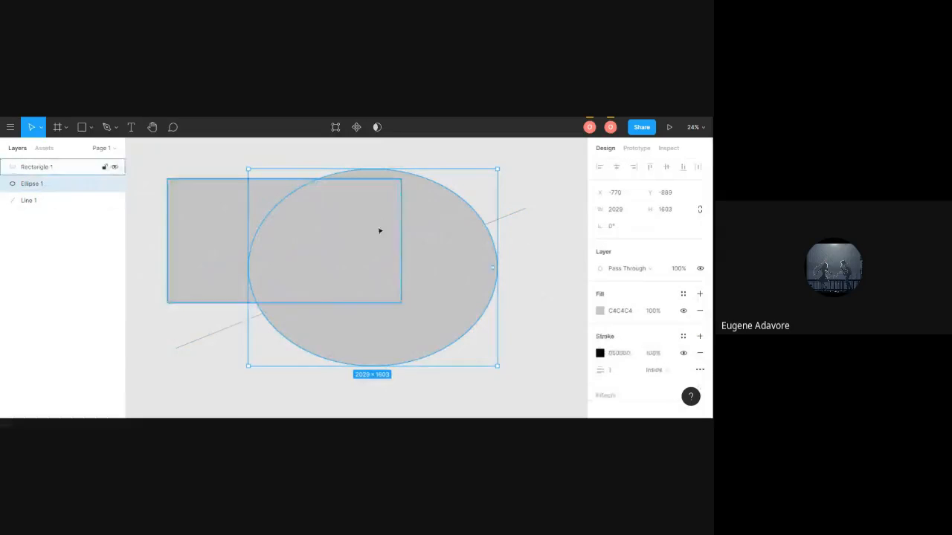
Set the diagonal line's stroke weight to 4 and deselect it.
left_click(529, 205)
left_click(525, 213)
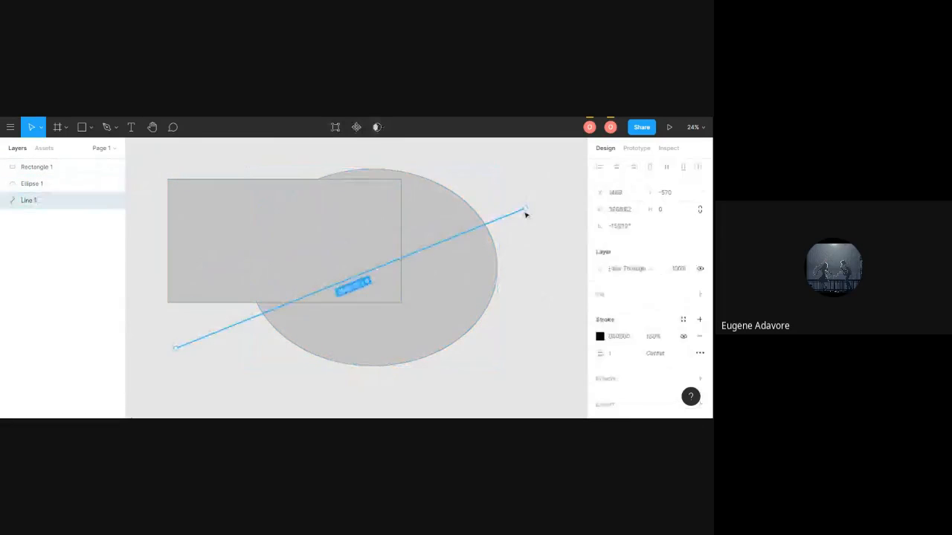
left_click(628, 356)
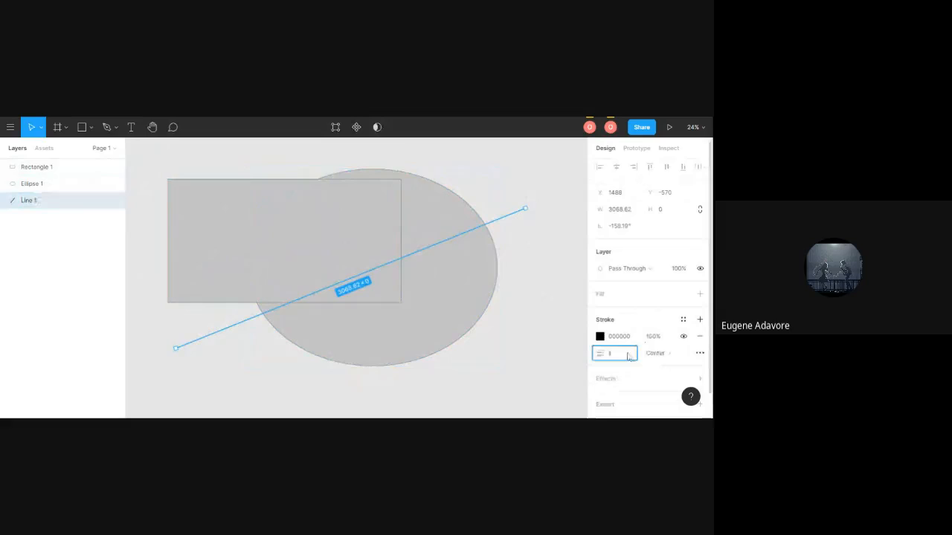
type("4")
key("Return")
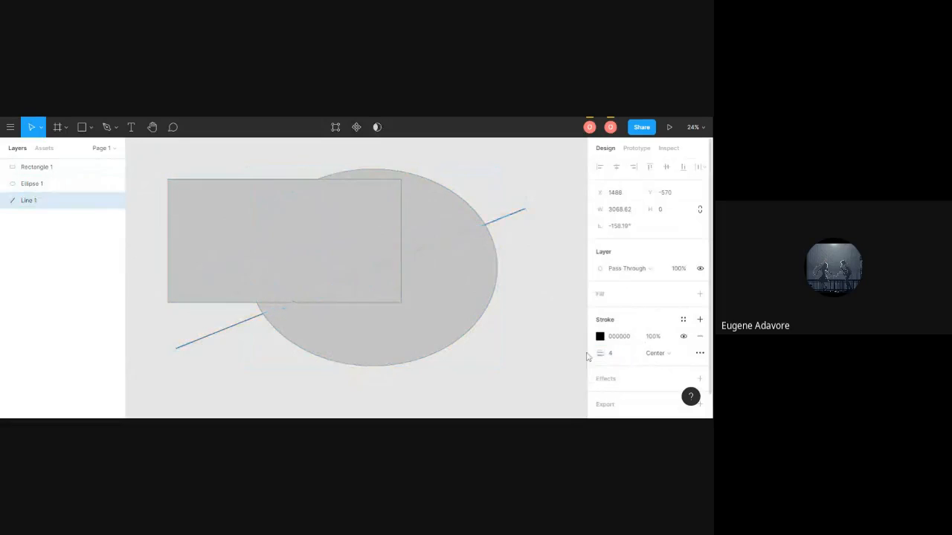
left_click(480, 382)
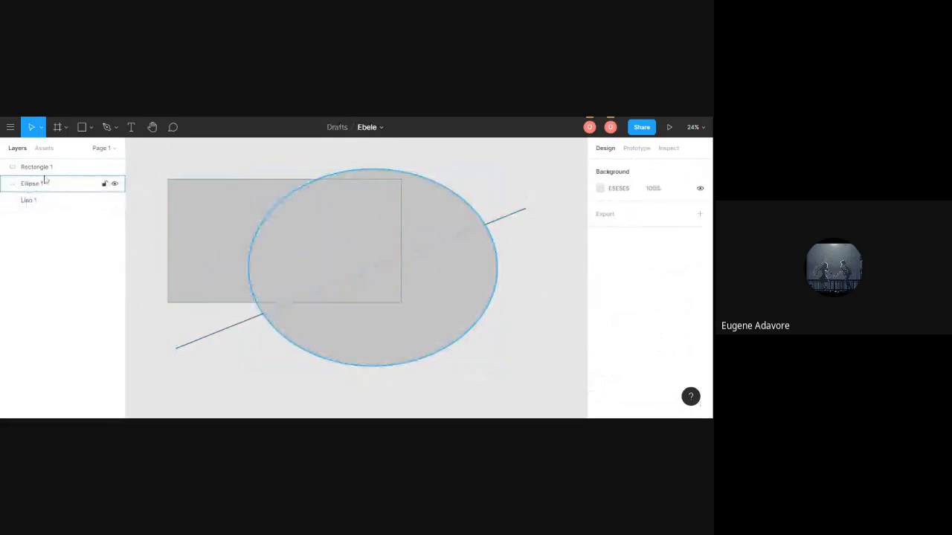
Reorder the layers with the rectangle at the back, the ellipse in the middle and the line in front.
left_click_drag(46, 166, 41, 211)
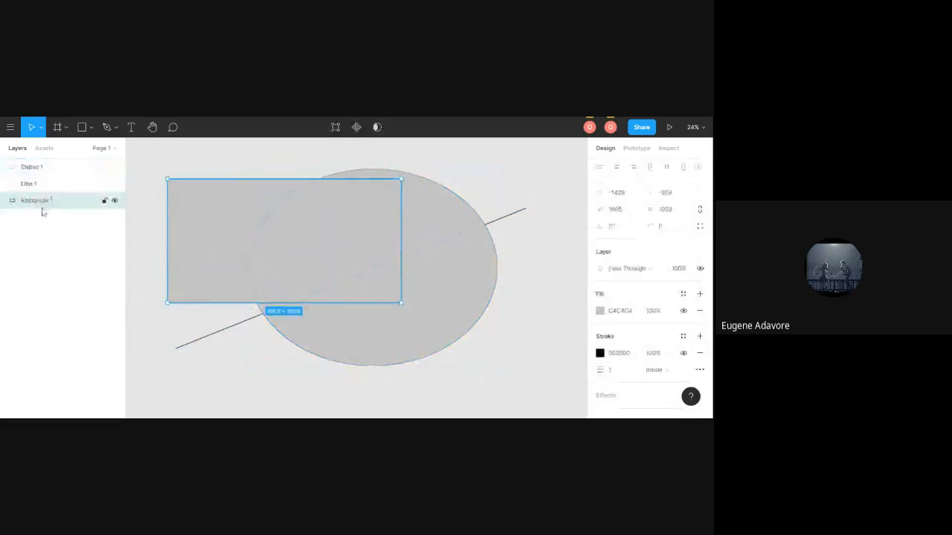
left_click(199, 373)
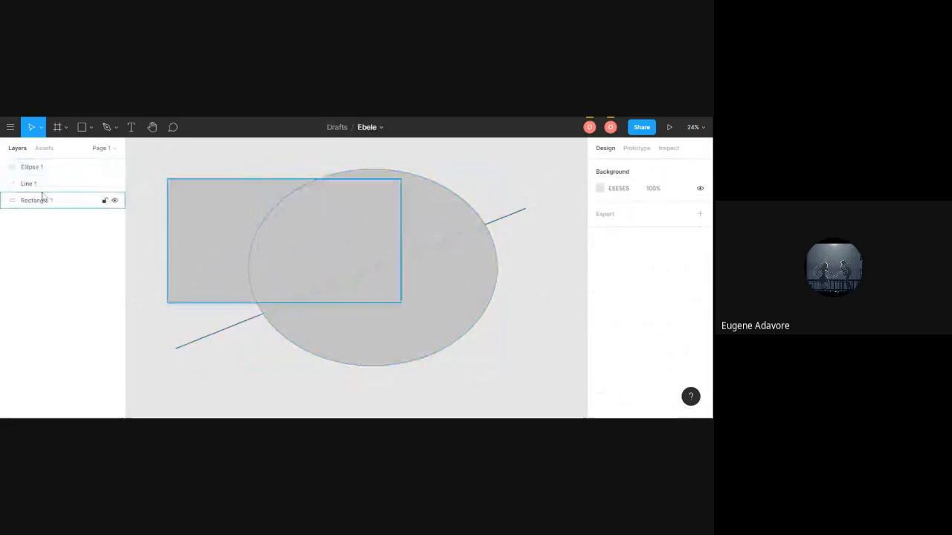
left_click_drag(42, 191, 41, 160)
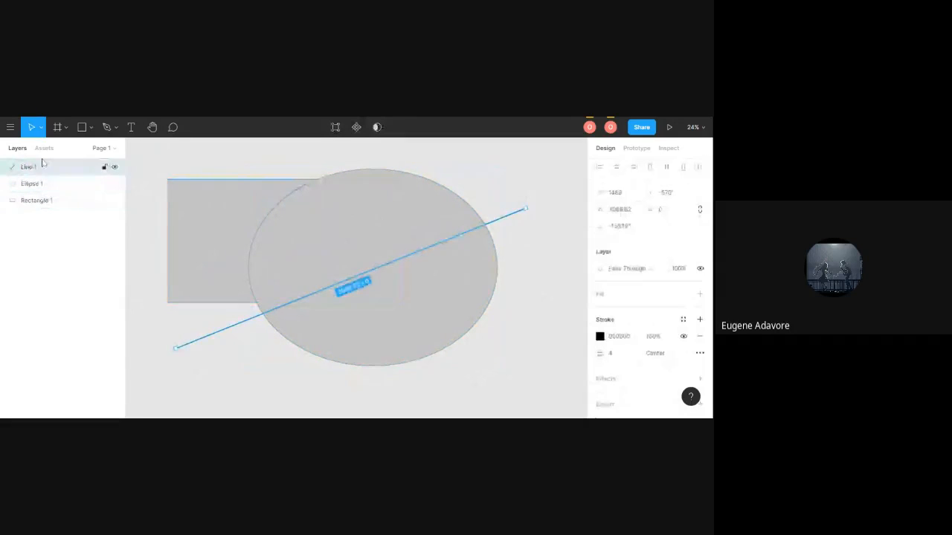
left_click(184, 366)
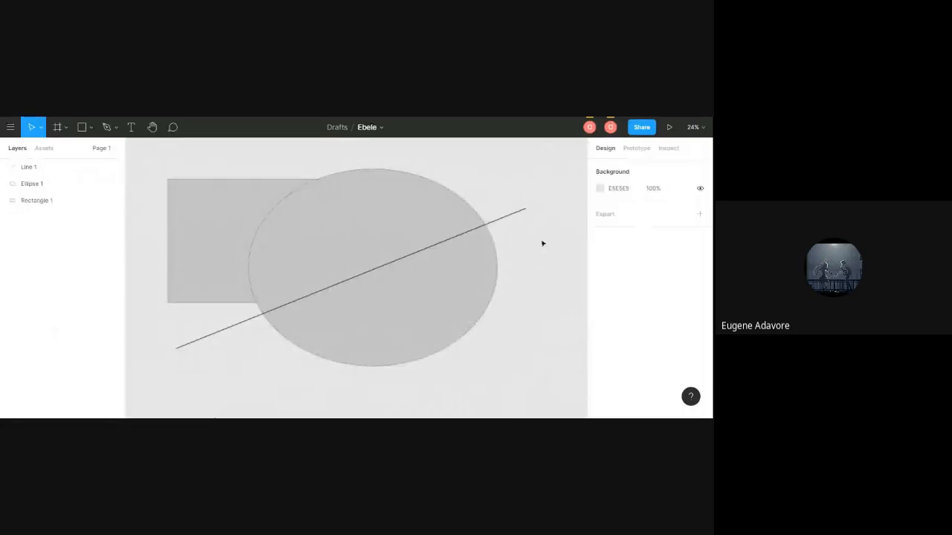
left_click(468, 308)
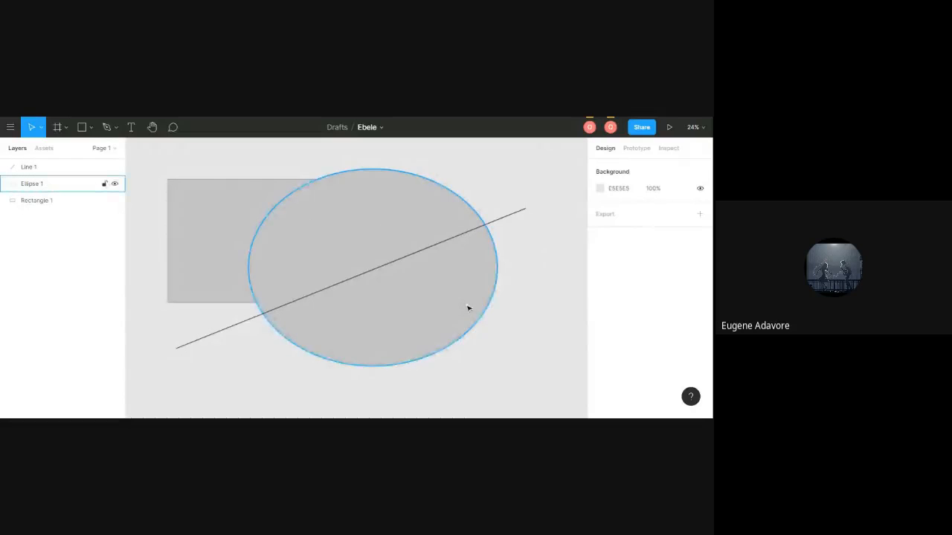
left_click(467, 309)
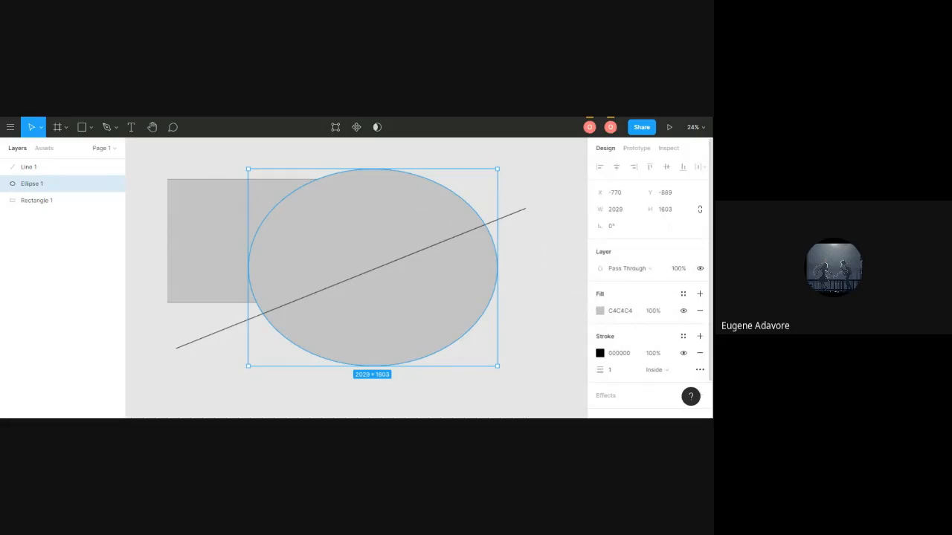
left_click(569, 282)
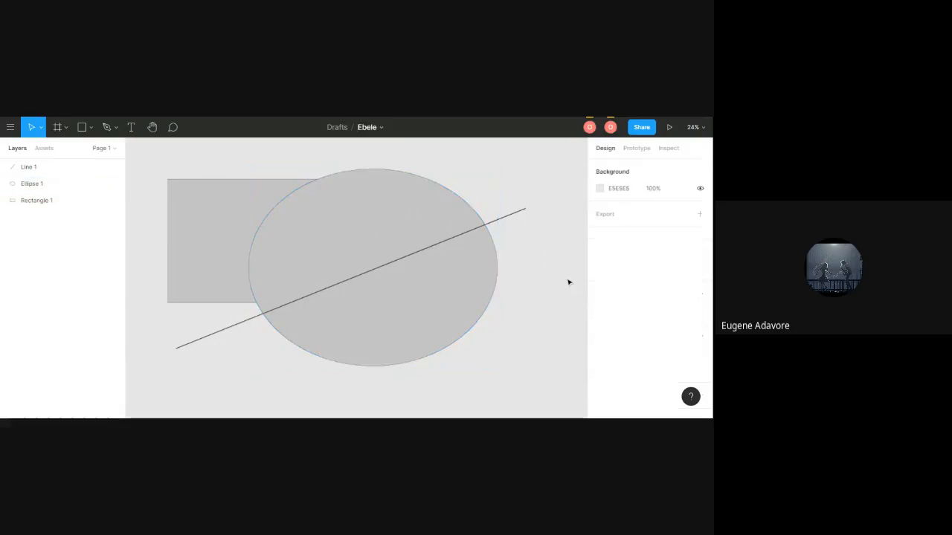
Draw a closed curvy shape about 1582 by 1195 over the lower half of the ellipse with the Pen tool.
key("p")
left_click(304, 365)
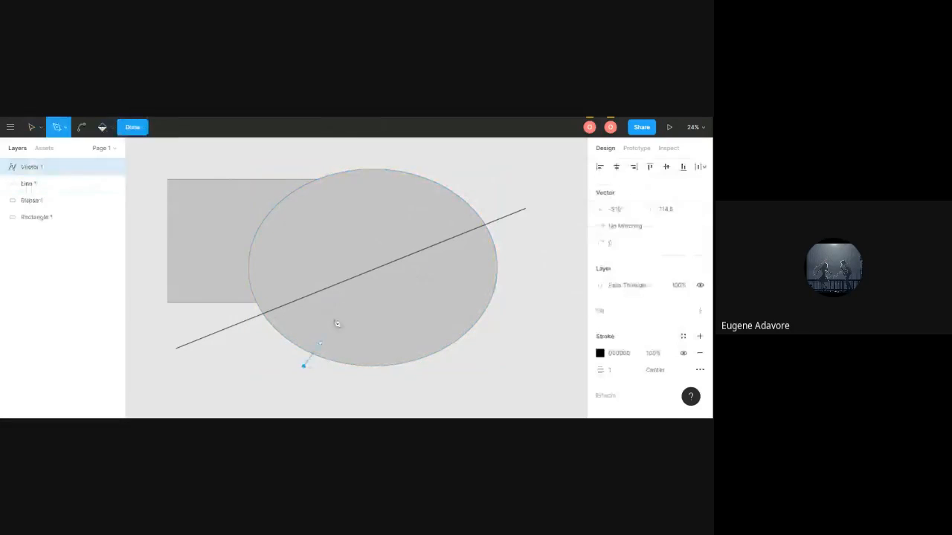
left_click_drag(344, 303, 388, 309)
left_click_drag(410, 265, 489, 282)
left_click_drag(482, 219, 522, 219)
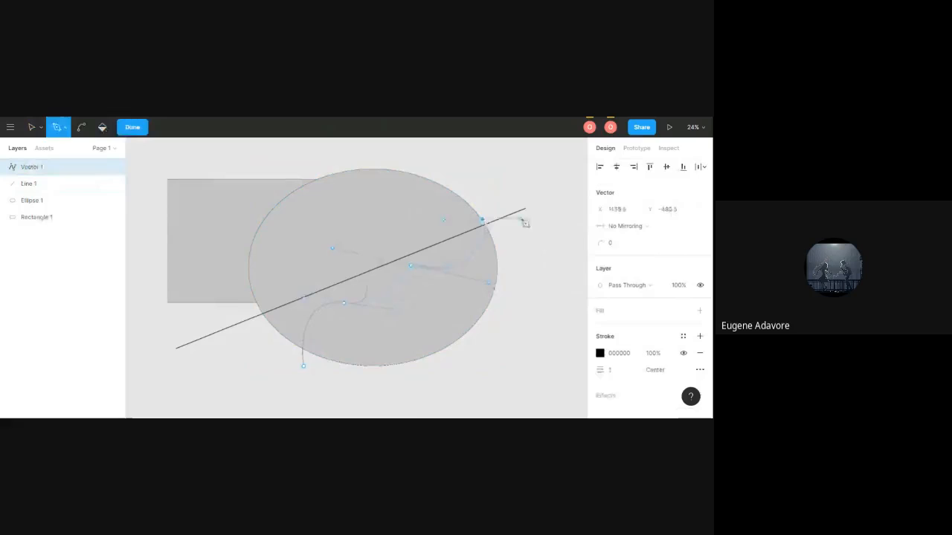
left_click(469, 303)
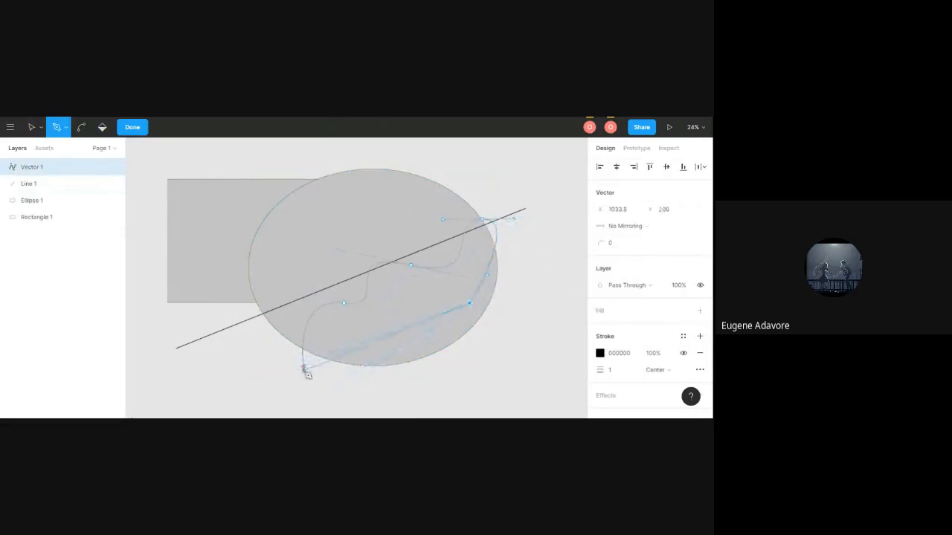
left_click(303, 365)
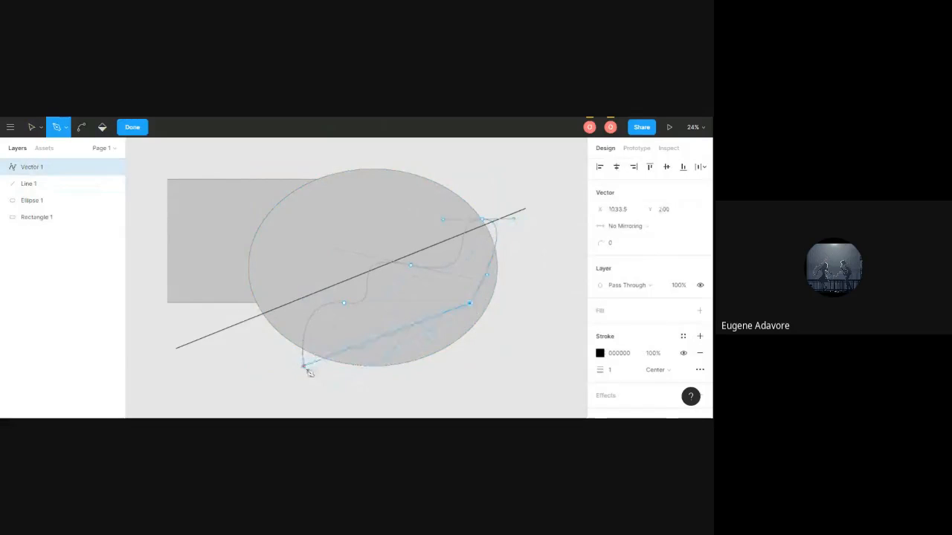
left_click(137, 131)
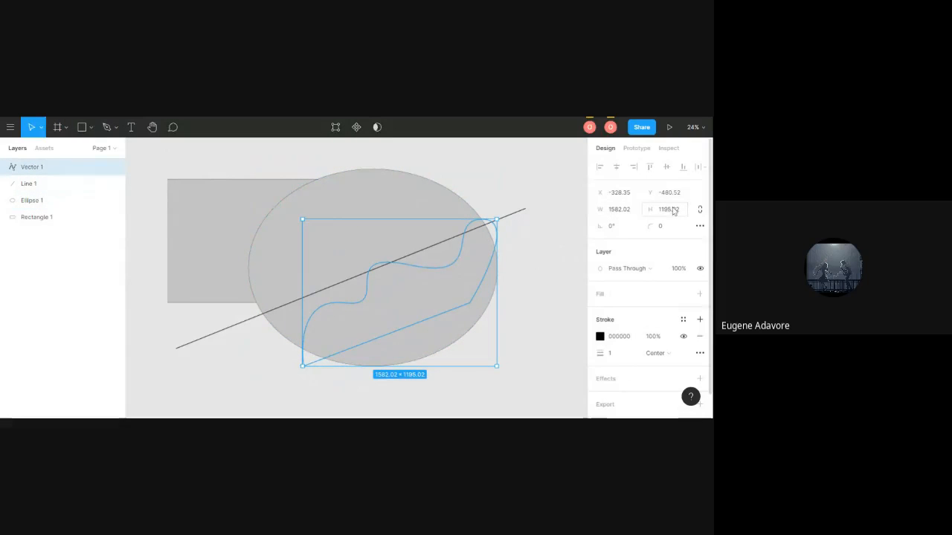
Add a solid muted red fill to the closed curvy shape and deselect it.
left_click(593, 297)
left_click(600, 311)
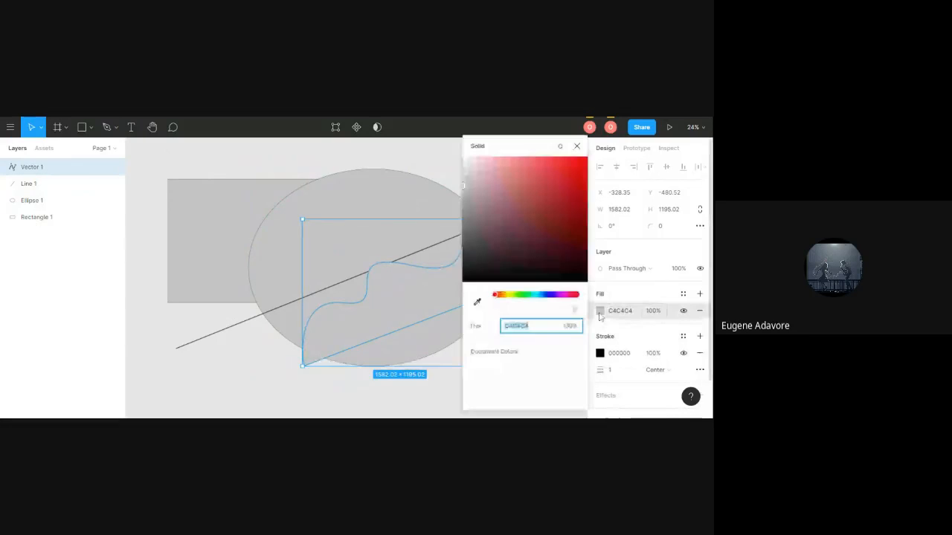
left_click(524, 201)
left_click(576, 147)
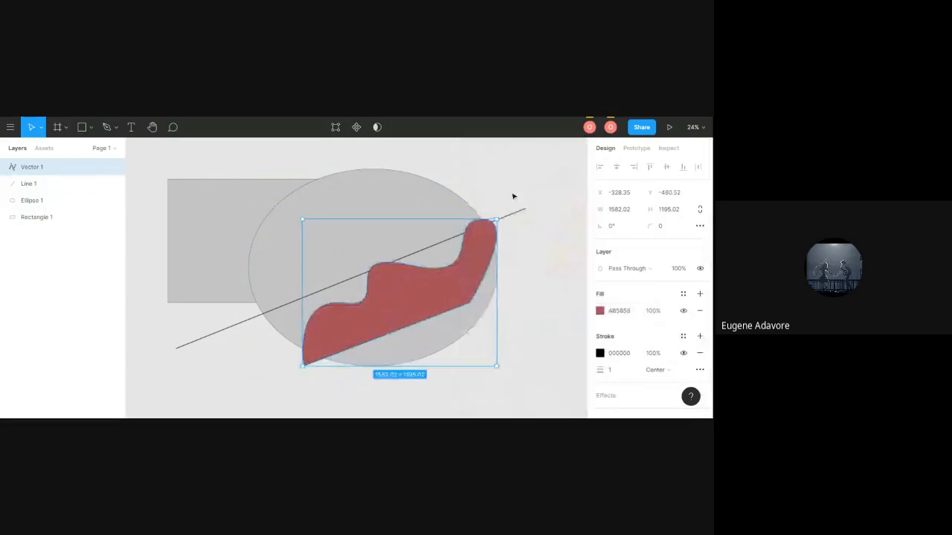
left_click(512, 197)
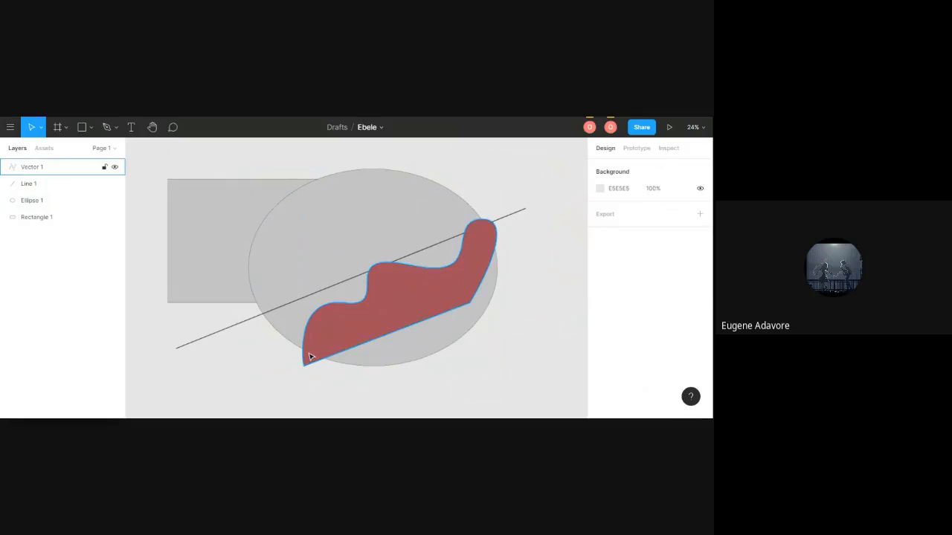
Delete the red vector shape, the diagonal line, the ellipse and the rectangle to empty the canvas.
left_click(353, 316)
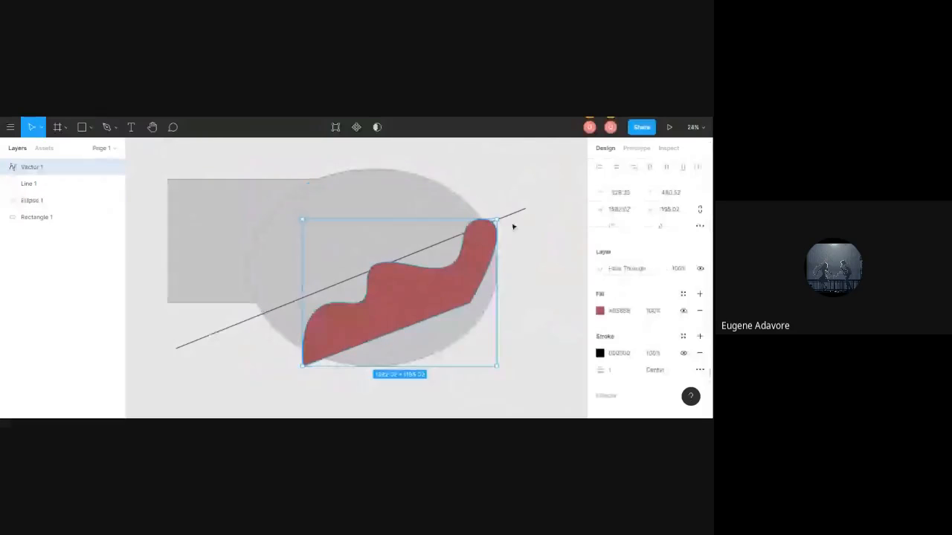
key("Delete")
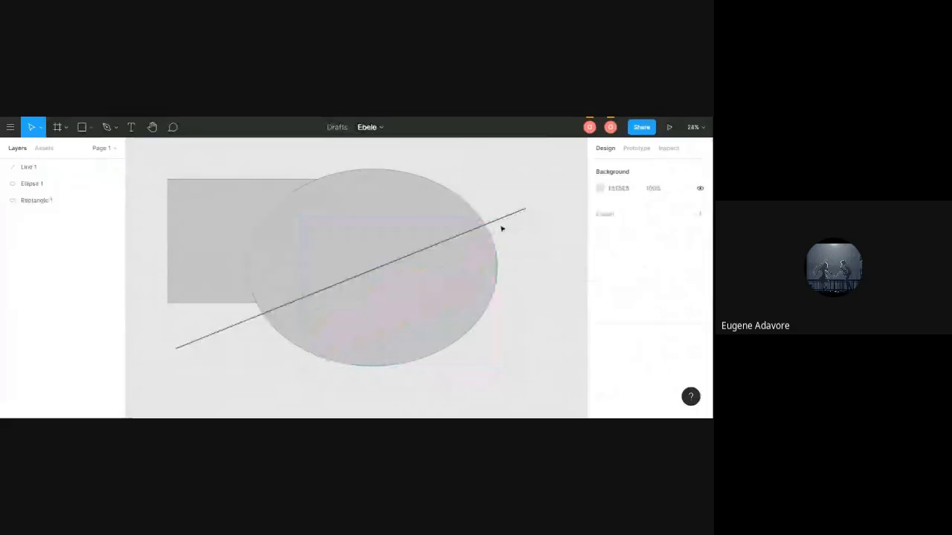
left_click(502, 221)
key("Delete")
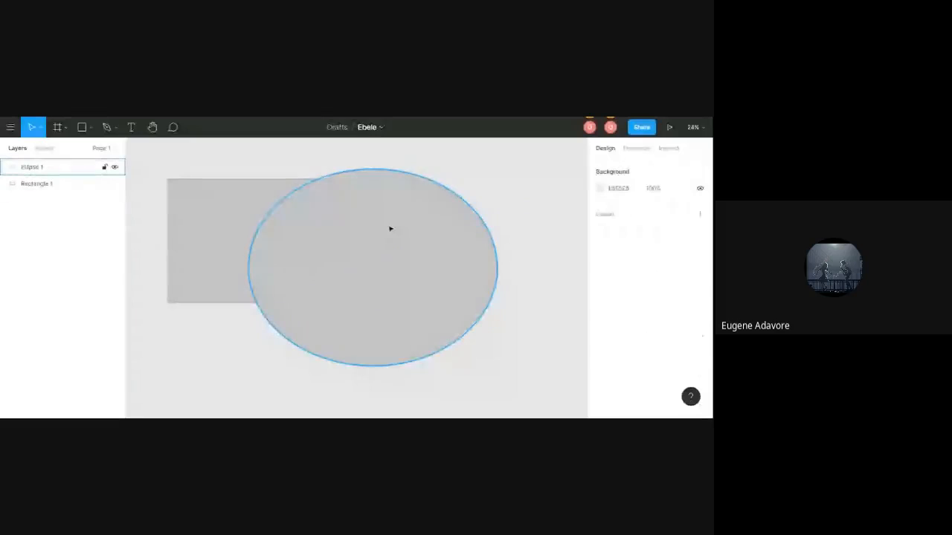
left_click(389, 229)
key("Delete")
left_click(391, 224)
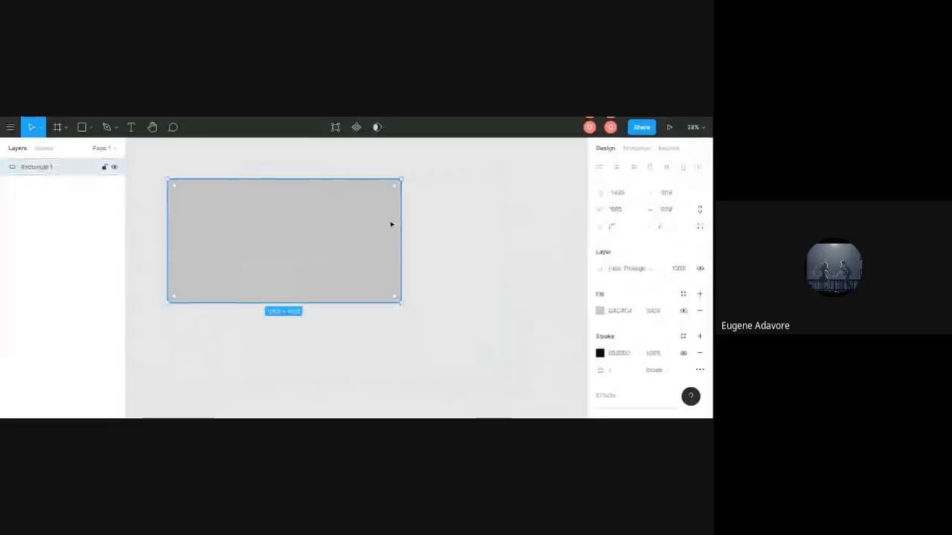
key("Delete")
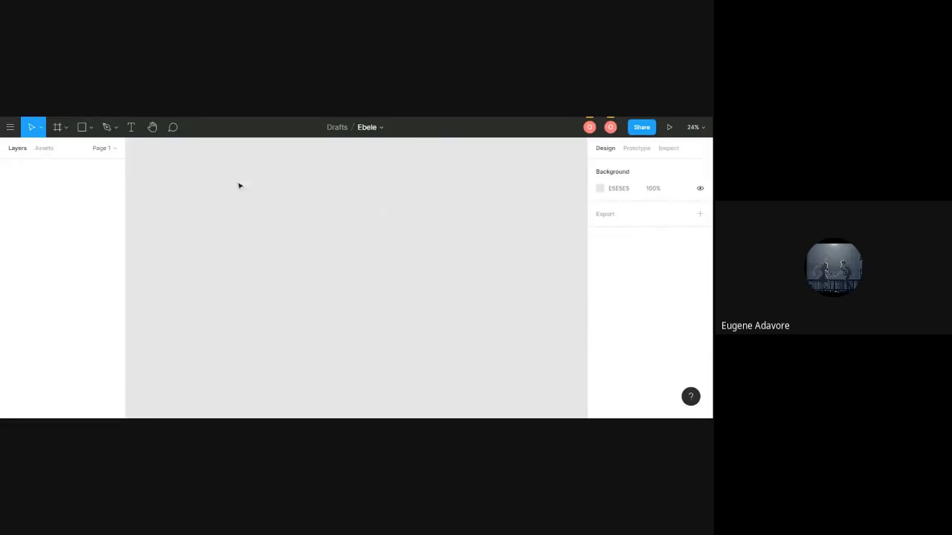
Draw a new rectangle about 1756 by 1136 and move it slightly up and to the right on the canvas.
key("r")
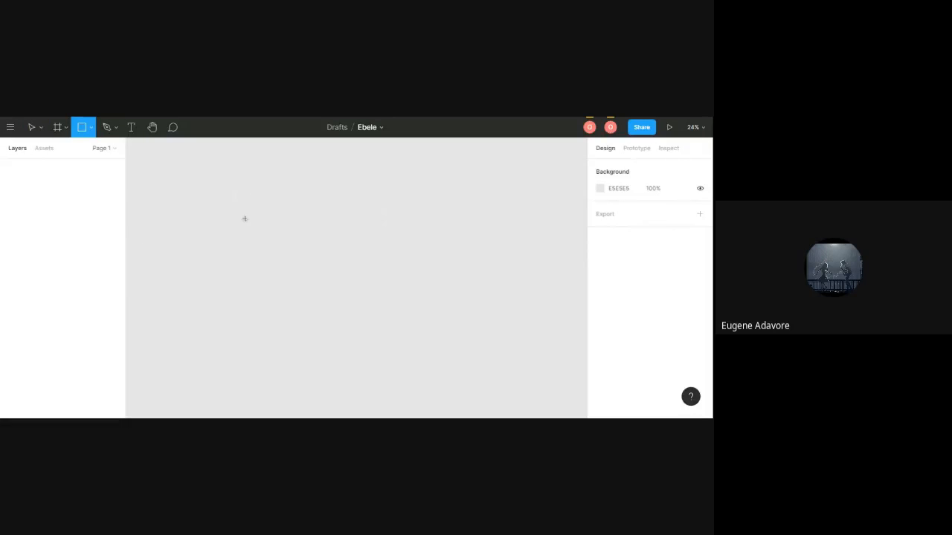
left_click_drag(236, 209, 453, 348)
mouse_move(354, 279)
left_mouse_down()
mouse_move(315, 235)
mouse_move(376, 258)
left_mouse_up()
left_click(454, 249)
Try teal shades for the rectangle's solid fill and settle on olive, hex 62602F.
left_click(600, 311)
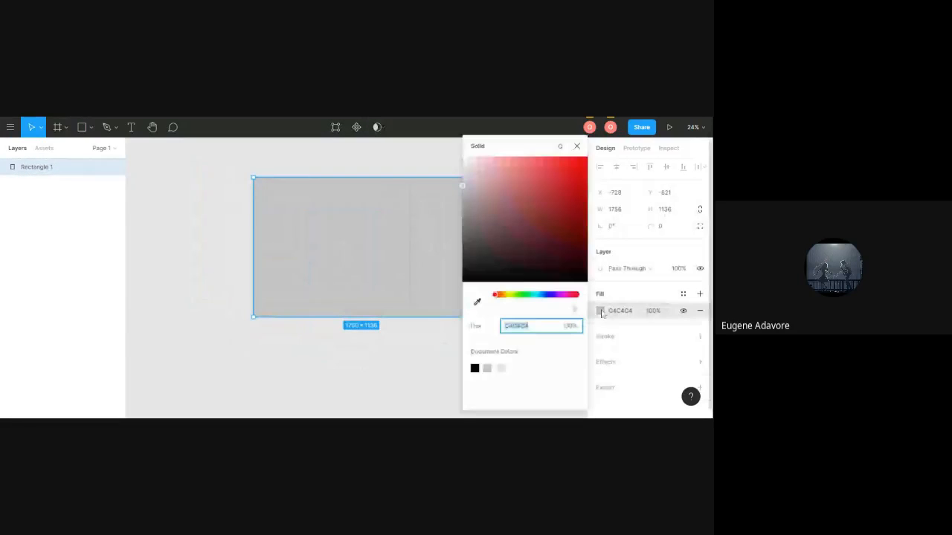
left_click_drag(523, 148, 569, 145)
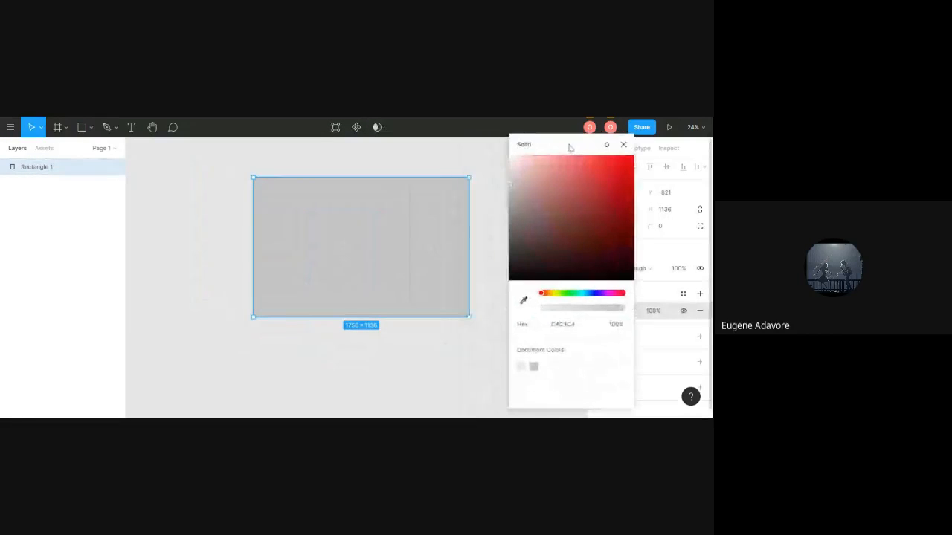
left_click_drag(543, 294, 576, 300)
left_click_drag(548, 268, 613, 199)
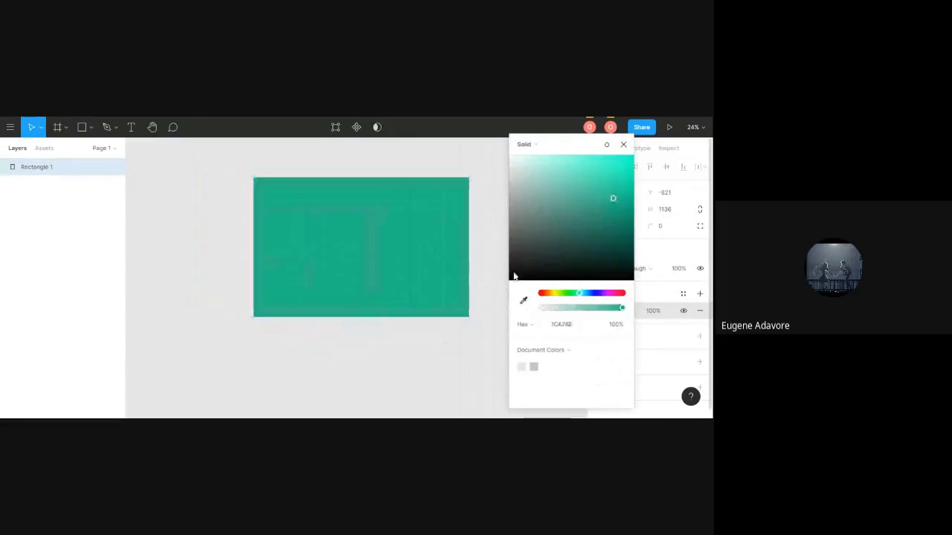
left_click_drag(513, 273, 584, 188)
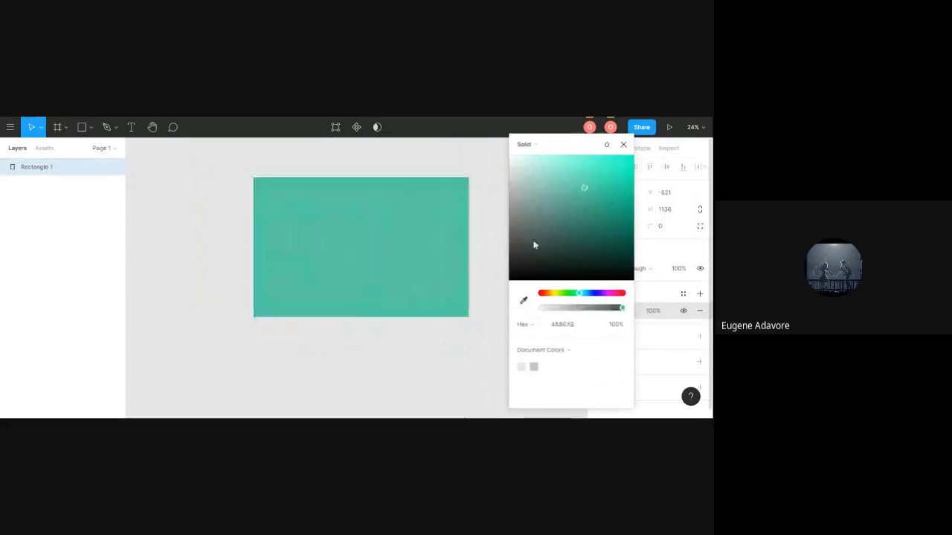
left_click_drag(535, 245, 547, 230)
left_click(555, 294)
left_click(564, 258)
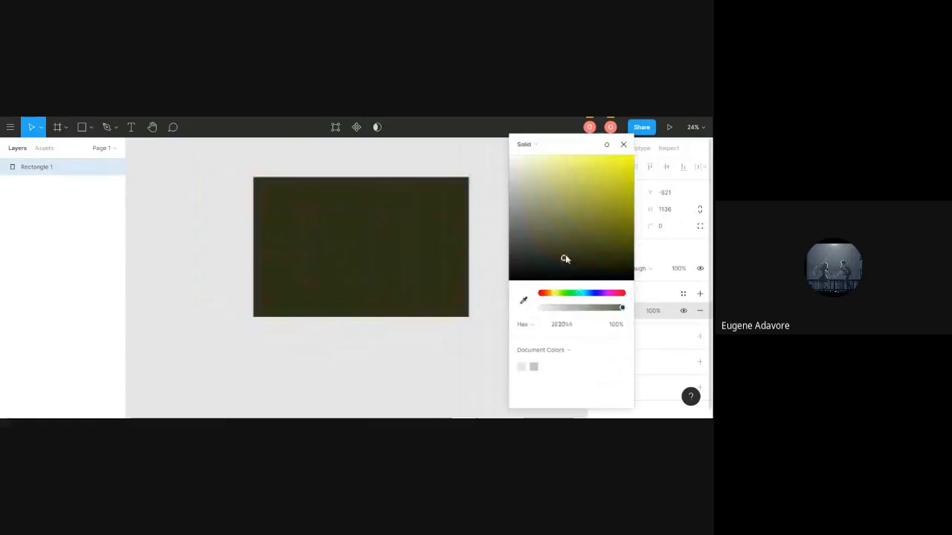
left_click(573, 232)
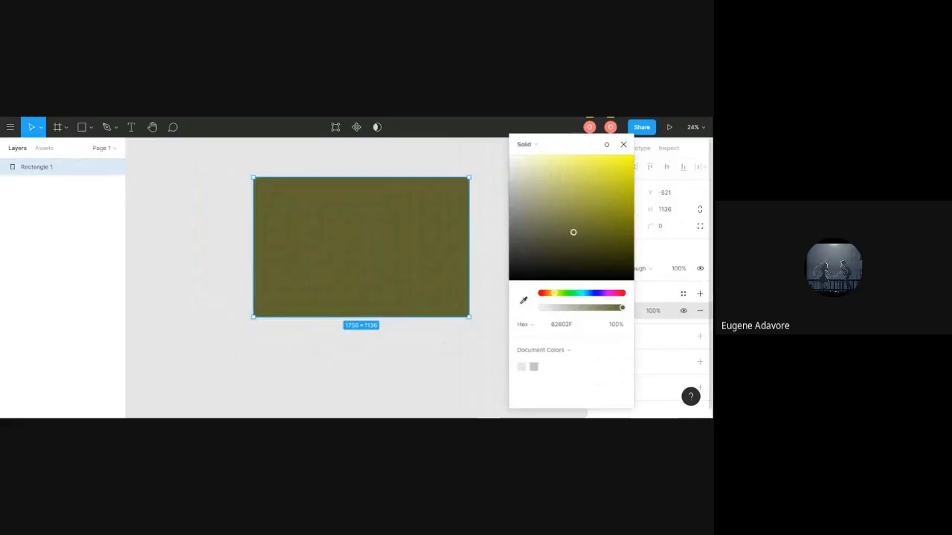
Lower the rectangle's fill opacity to 8% and switch the colour format to RGB and back to Hex.
left_click_drag(622, 307, 547, 332)
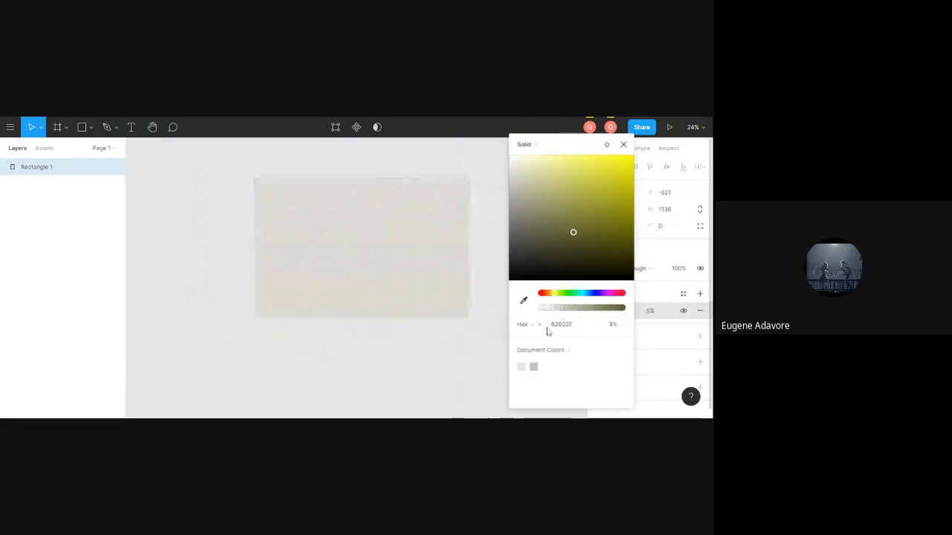
left_click(570, 328)
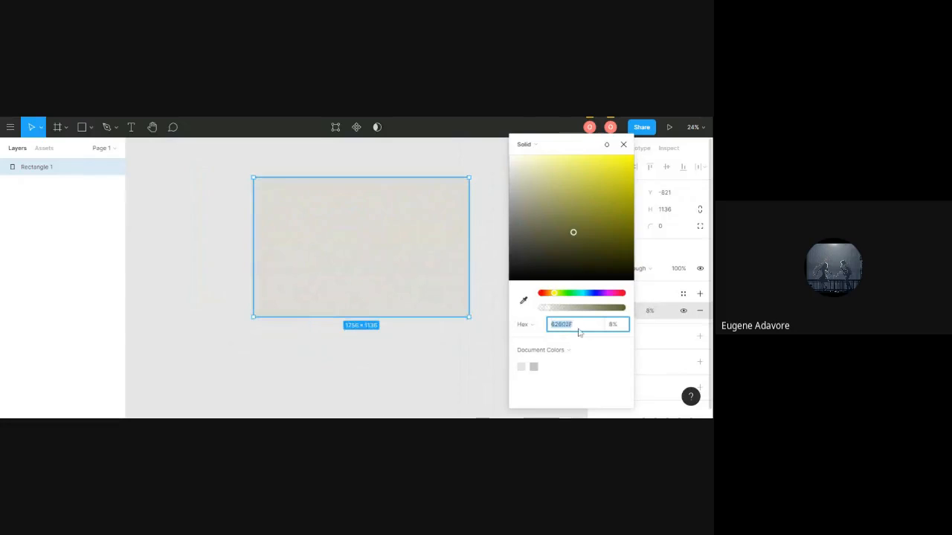
left_click(578, 332)
left_click(531, 325)
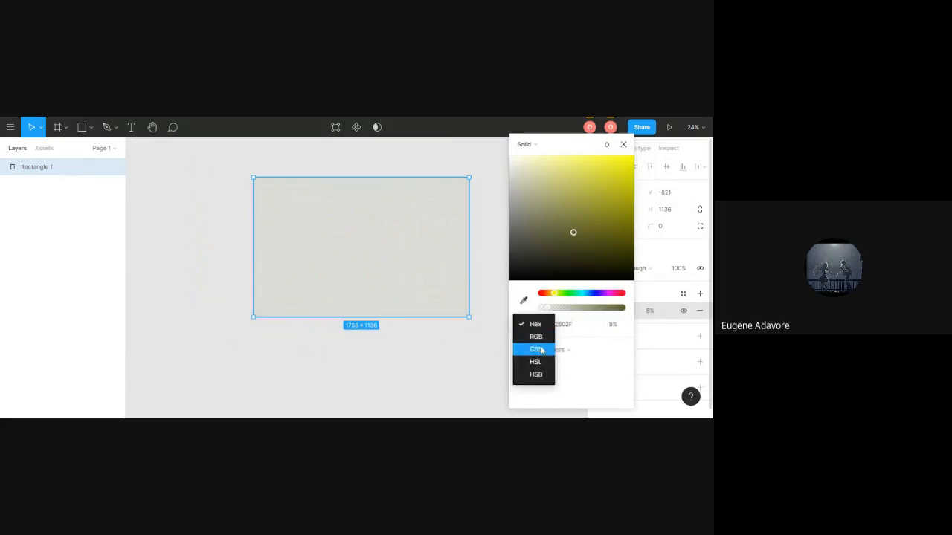
left_click(537, 337)
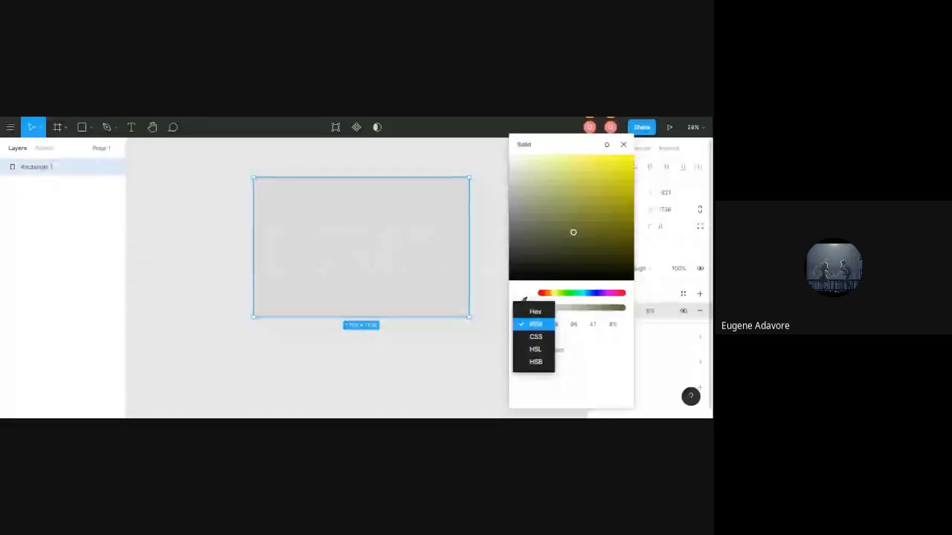
left_click(536, 312)
Set the rectangle's fill to hex B9B9B9 at 100% opacity and deselect it.
left_click(588, 326)
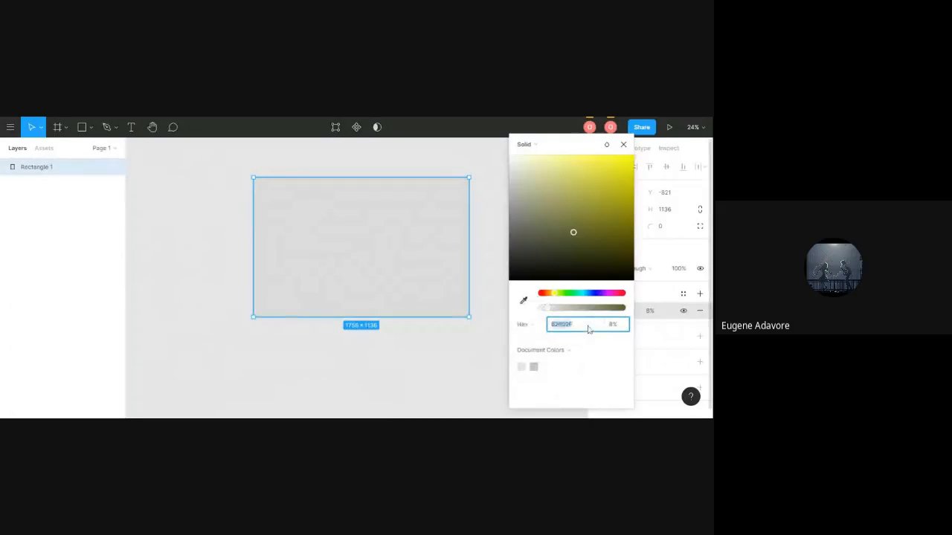
type("b")
type("6b4b8b8")
key("Return")
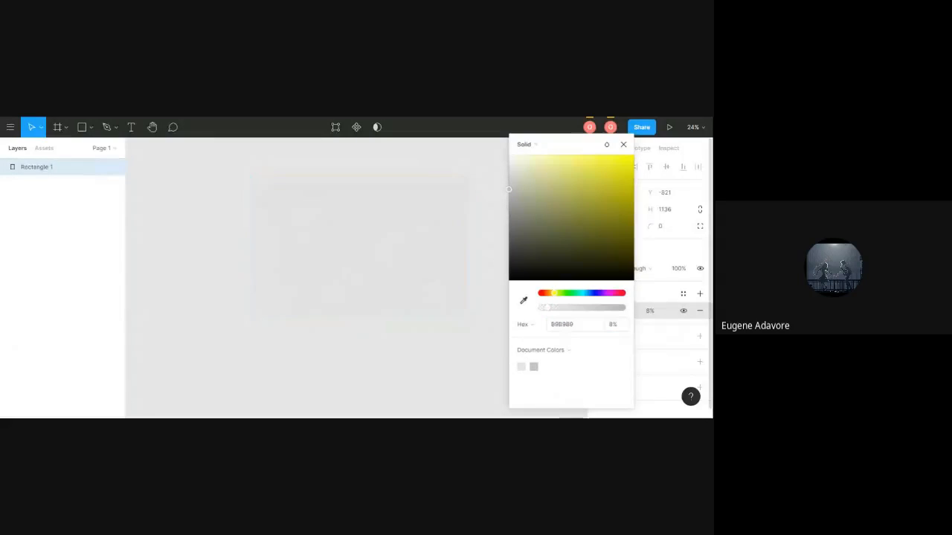
left_click_drag(582, 308, 645, 312)
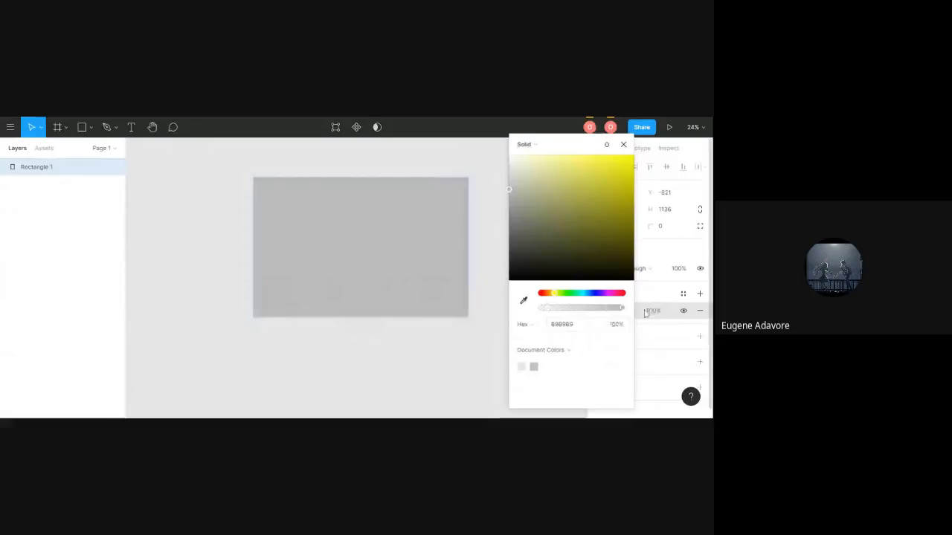
left_click(353, 358)
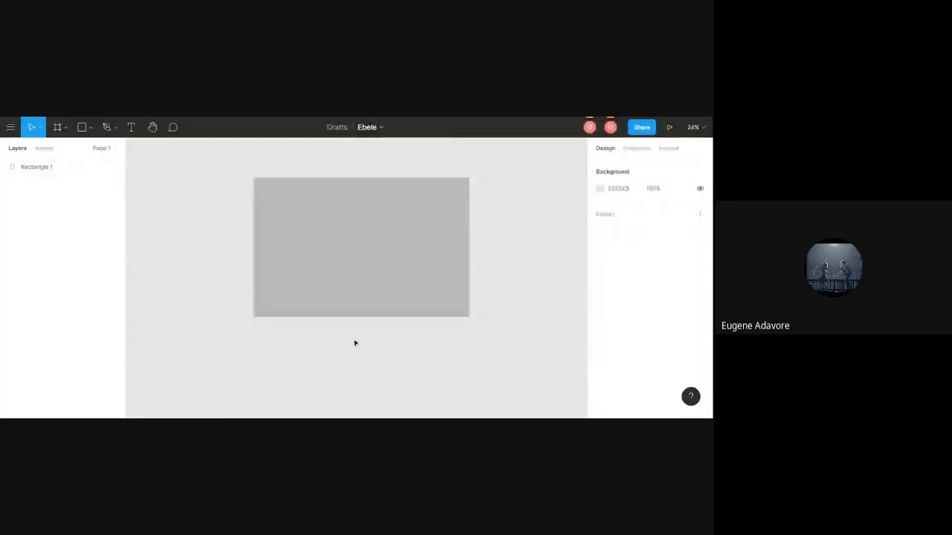
Set the grey rectangle's fill to hex F9F9F9 and deselect it.
left_click(334, 287)
left_click(628, 312)
type("f")
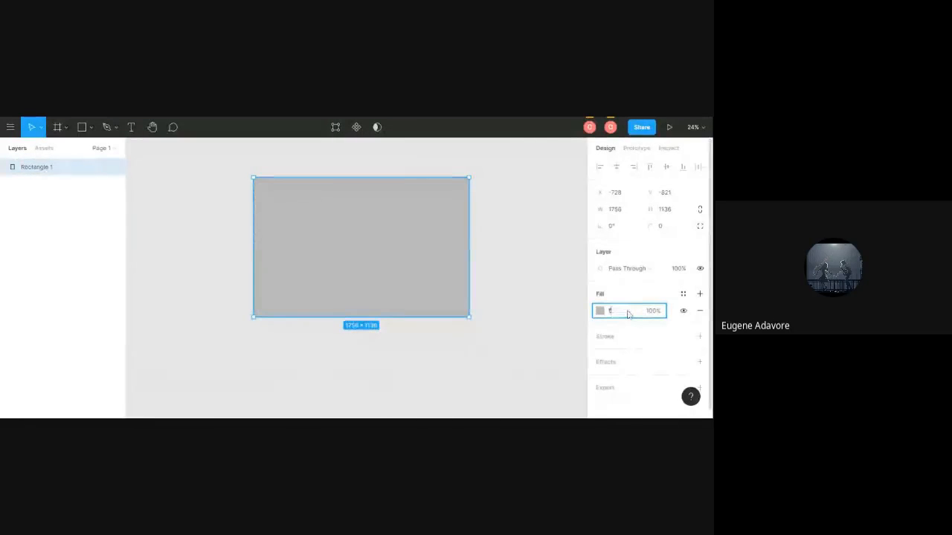
type("9f9f9")
key("Return")
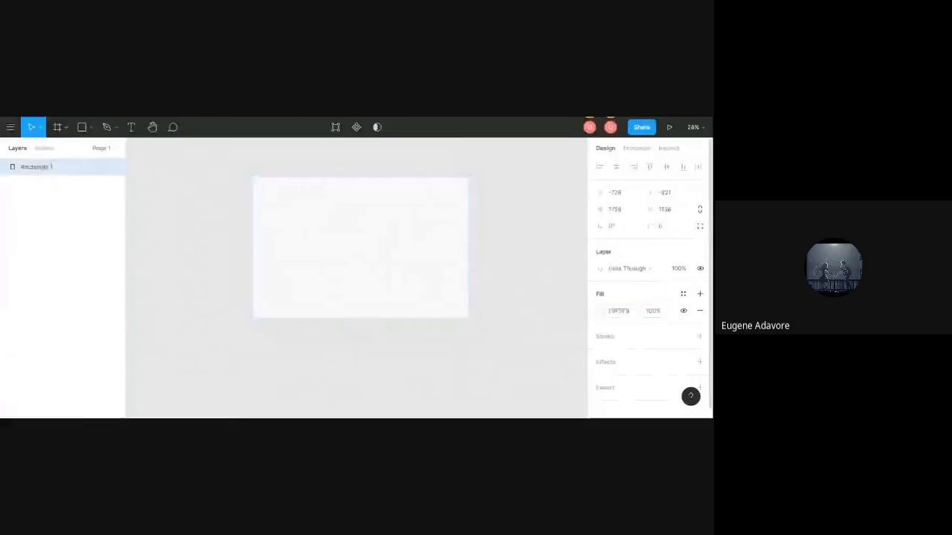
left_click(488, 320)
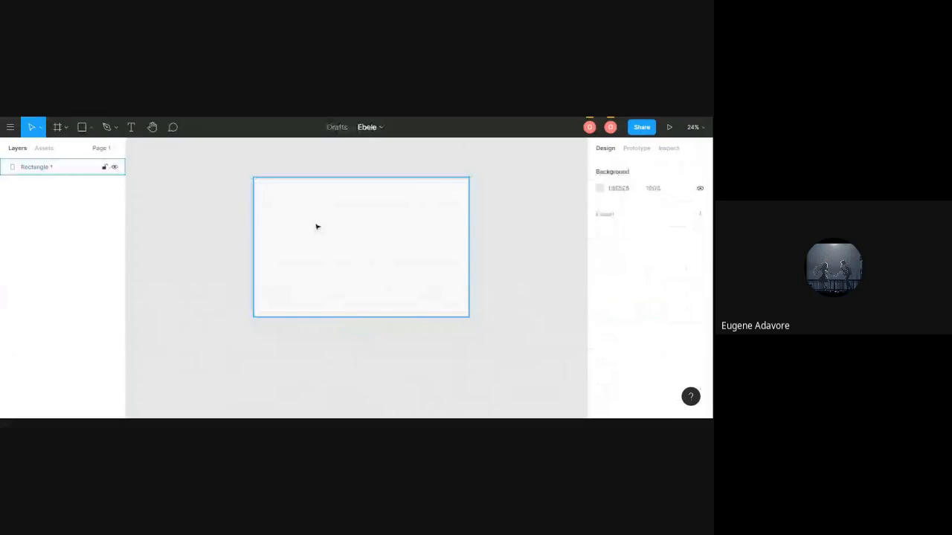
Move the near-white rectangle down and to the left, to about X -932, Y -693.
double_click(317, 227)
mouse_move(317, 227)
left_mouse_down()
mouse_move(322, 265)
mouse_move(316, 258)
left_mouse_up()
key("Escape")
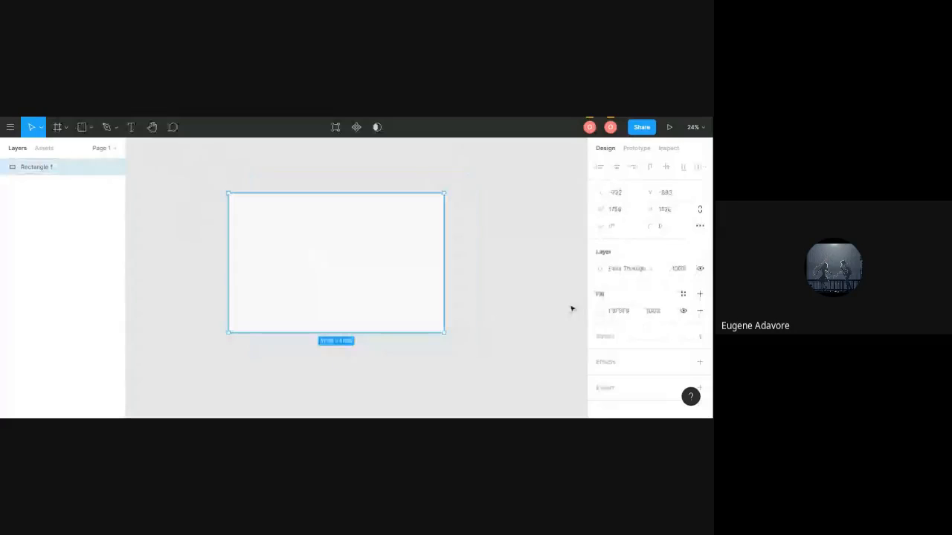
Try a lower opacity on the near-white rectangle's fill, and delete the rectangle.
left_click(601, 310)
mouse_move(577, 308)
left_mouse_down()
mouse_move(505, 315)
mouse_move(567, 319)
left_mouse_up()
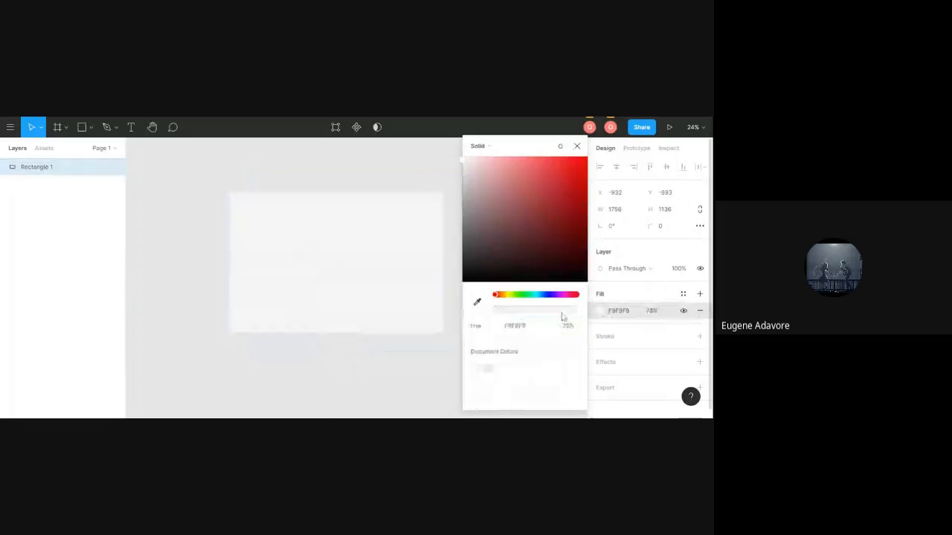
left_click(577, 146)
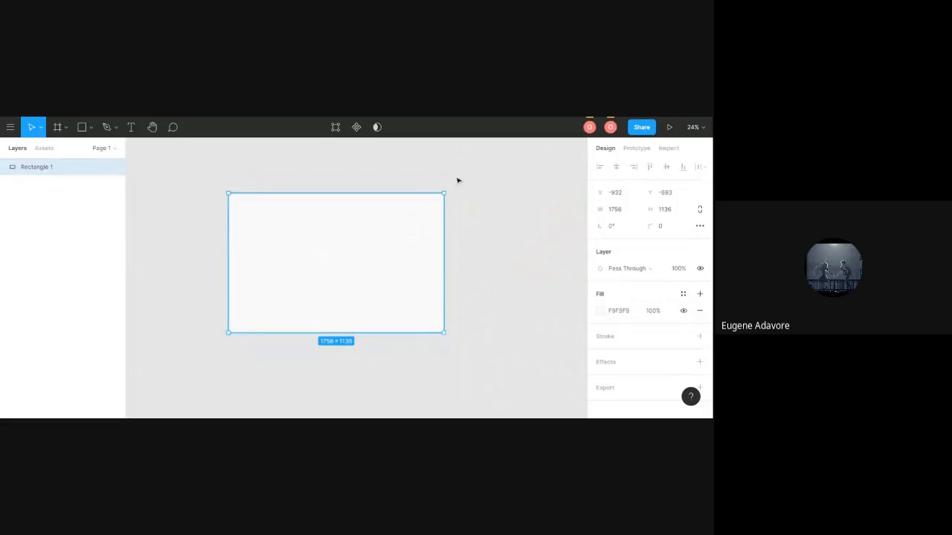
key("Delete")
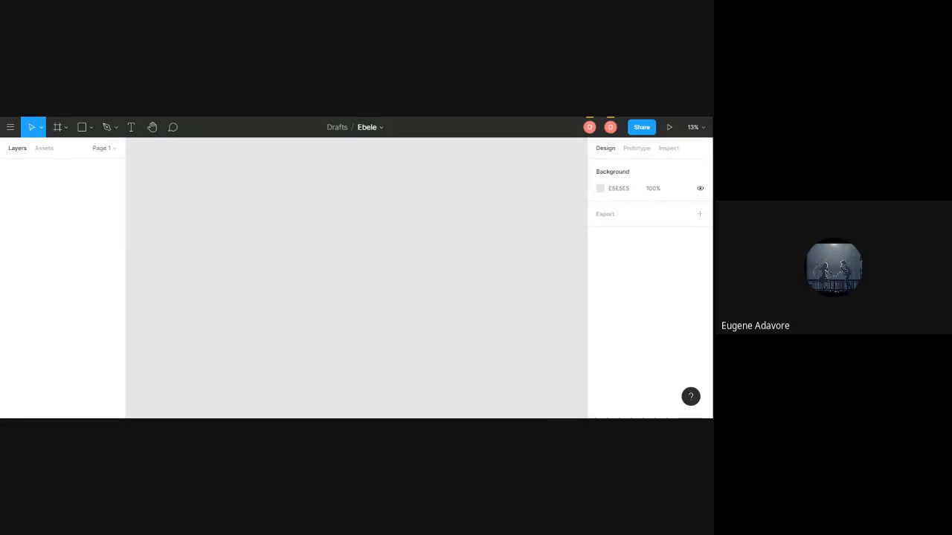
Return to the file browser and open the Berserker draft.
left_click(12, 129)
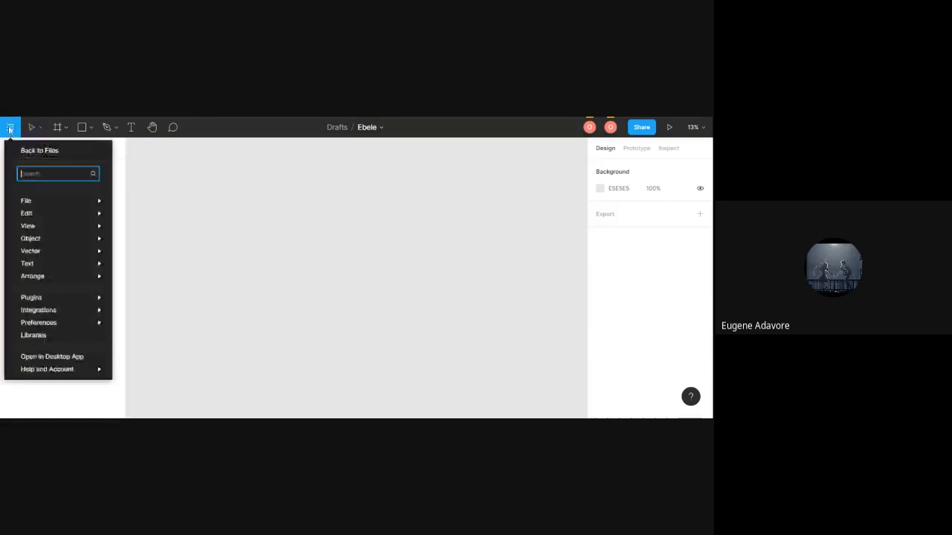
left_click(30, 150)
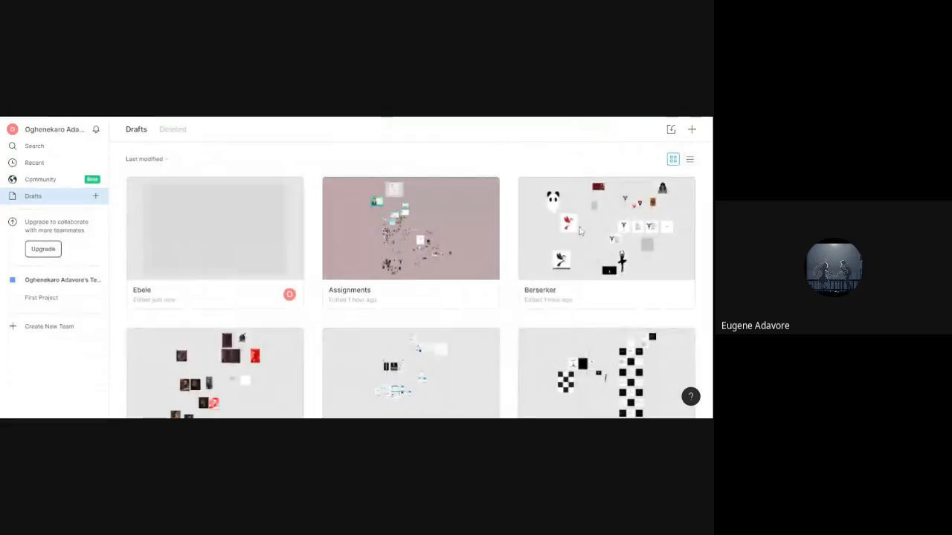
double_click(581, 231)
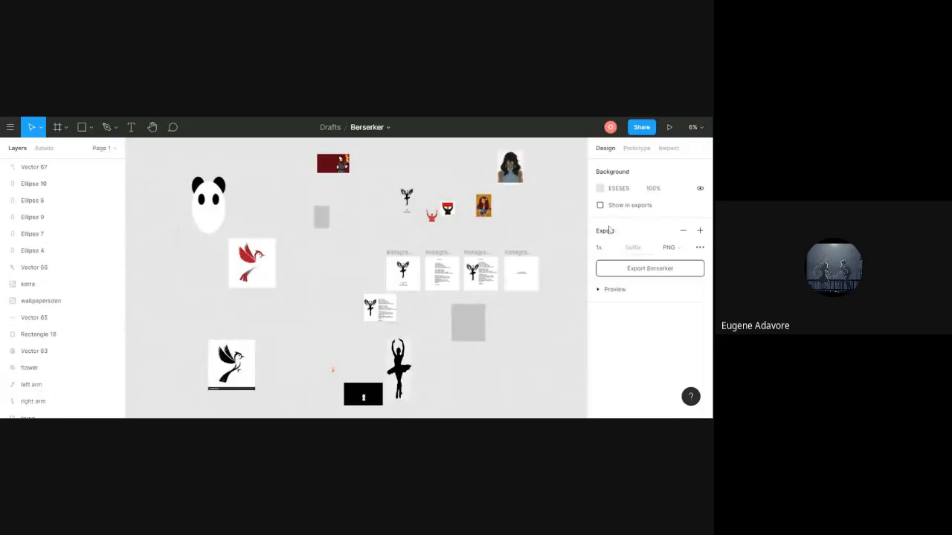
Move the black ballerina silhouette image to about X -235, Y -2691 and deselect it.
scroll(395, 346, "down", 5)
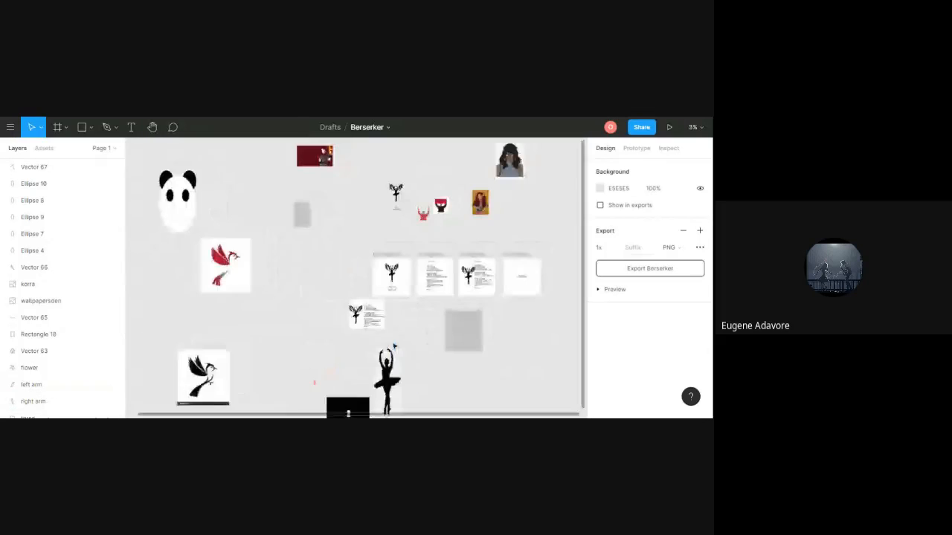
scroll(394, 347, "up", 5)
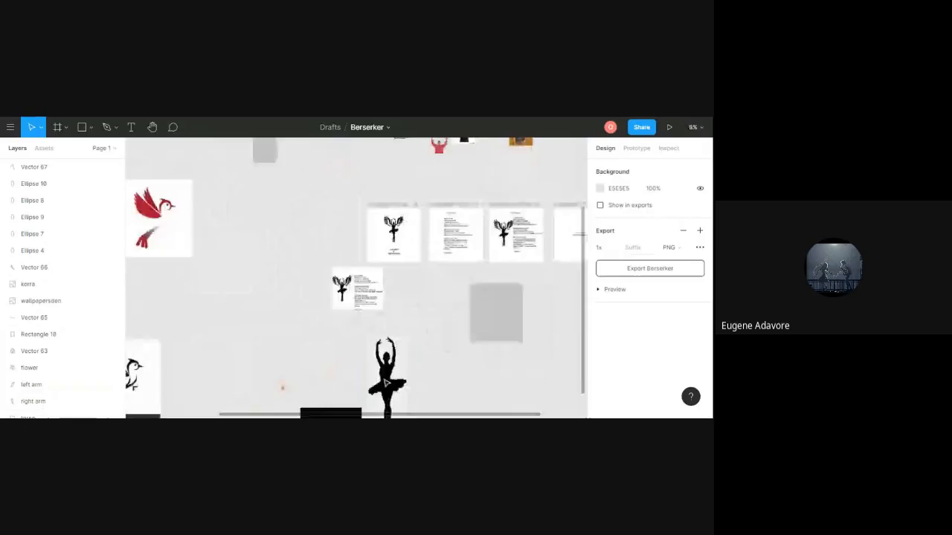
scroll(389, 372, "up", 4)
left_click_drag(390, 318, 466, 287)
left_click(534, 291)
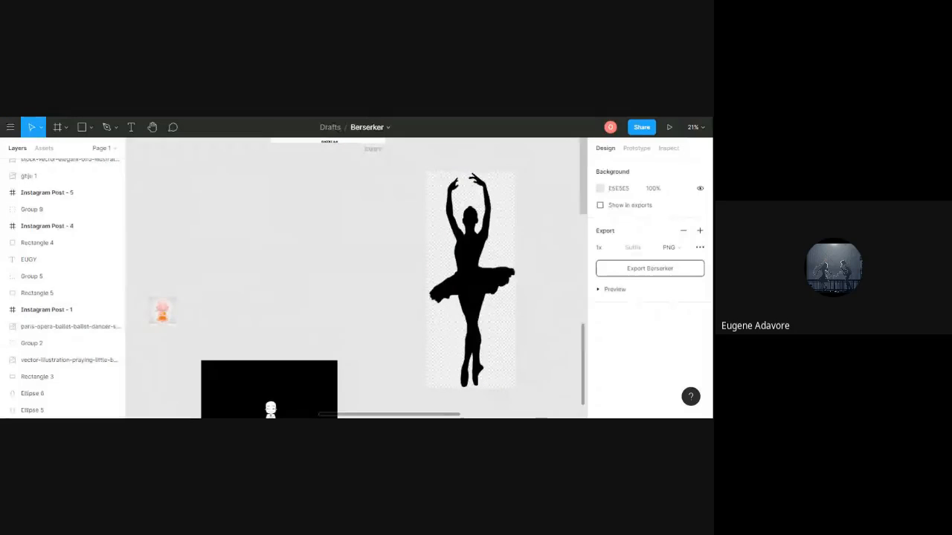
left_click(441, 254)
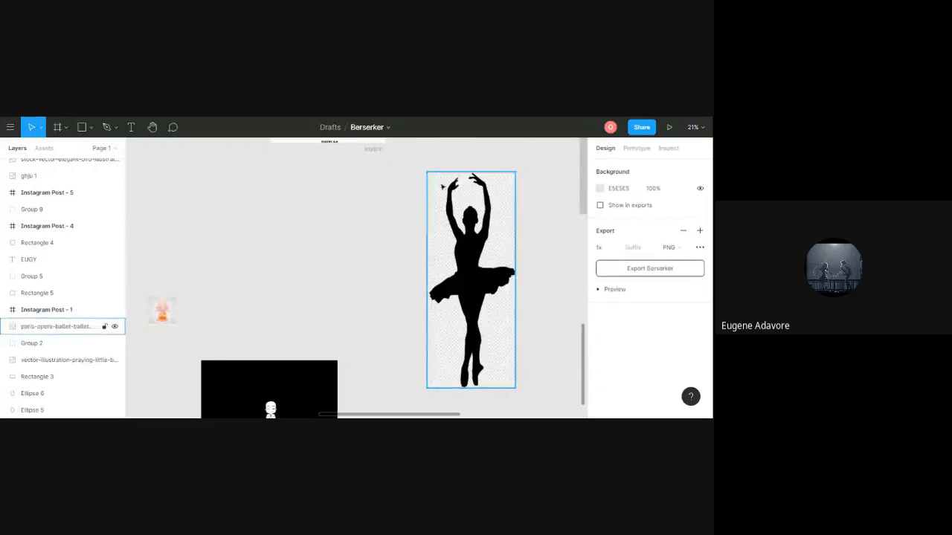
left_click(389, 190)
left_click_drag(470, 265, 423, 274)
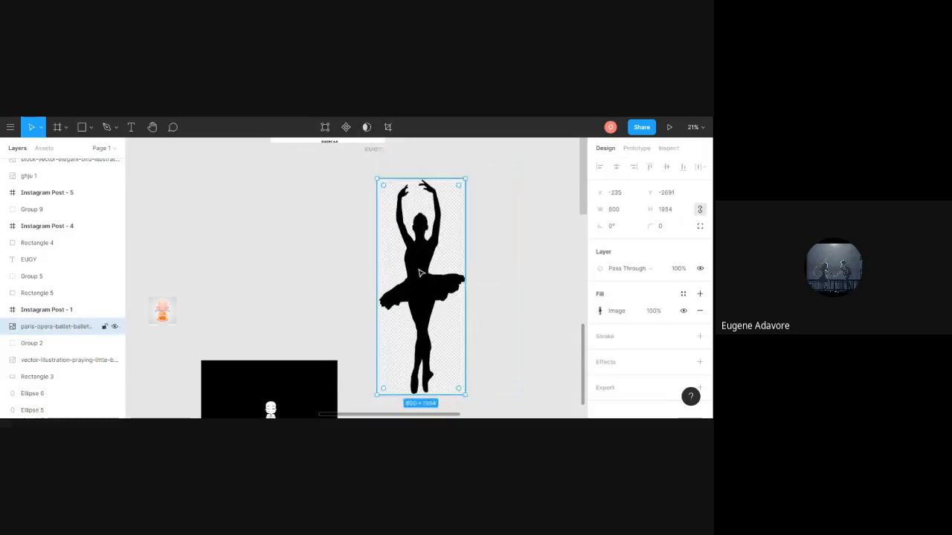
left_click(483, 290)
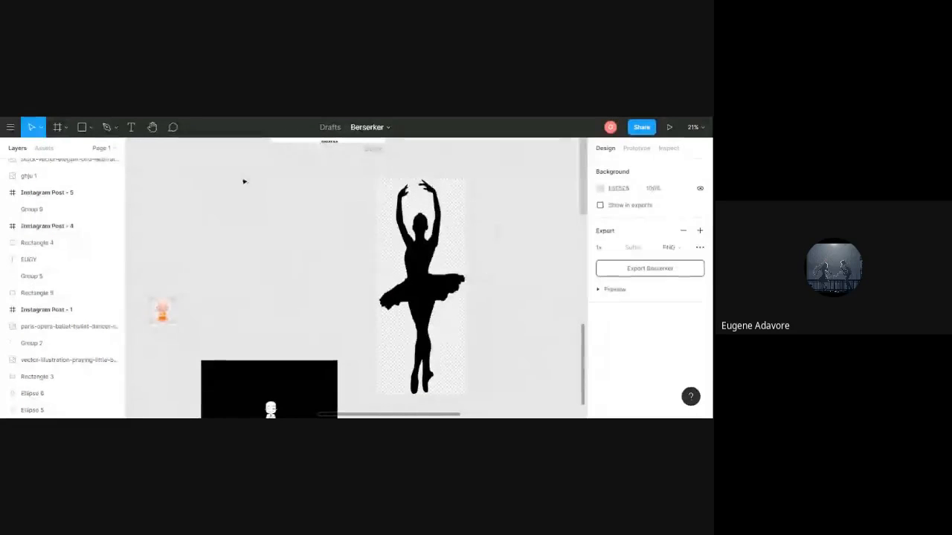
Start a practice path with the Pen tool on the empty canvas beside the ballerina, bending its first segment into a curve.
left_click(106, 128)
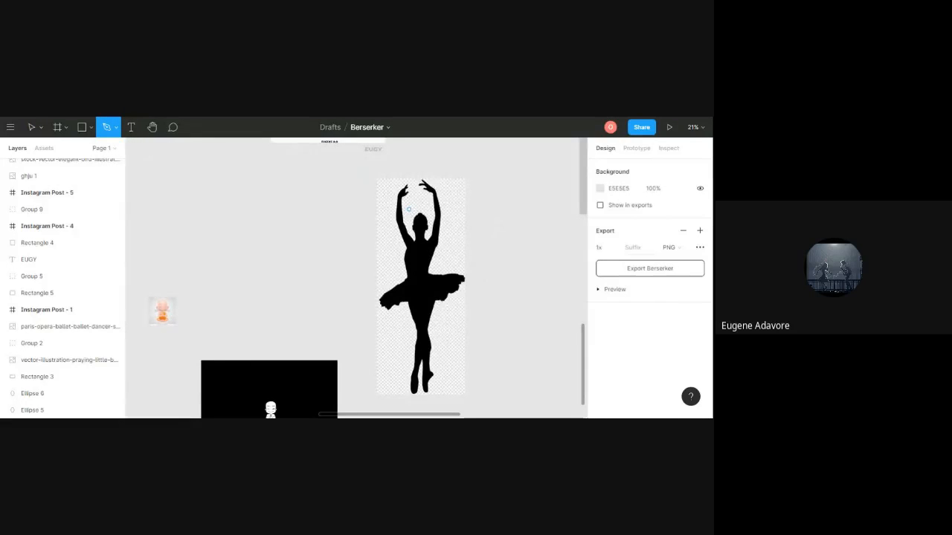
scroll(408, 210, "up", 3)
scroll(411, 204, "up", 5)
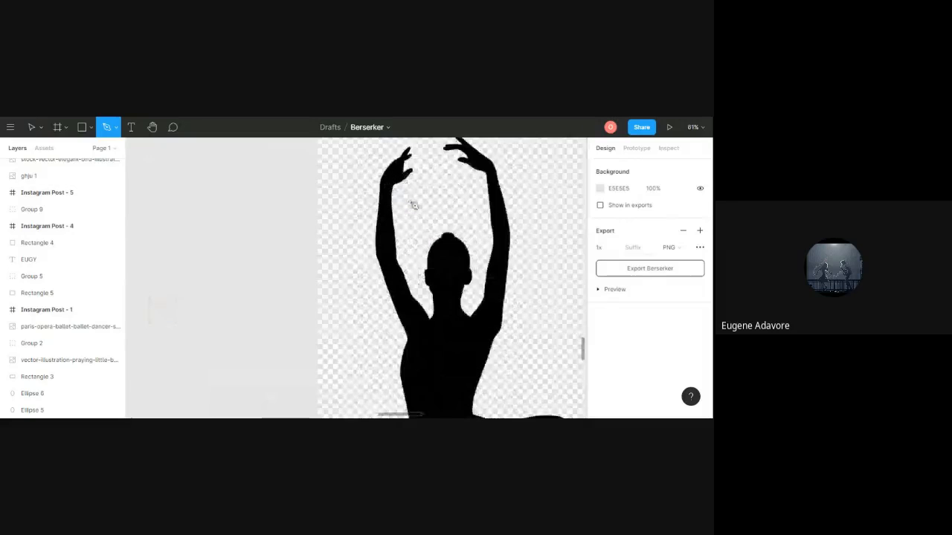
scroll(352, 253, "right", 3)
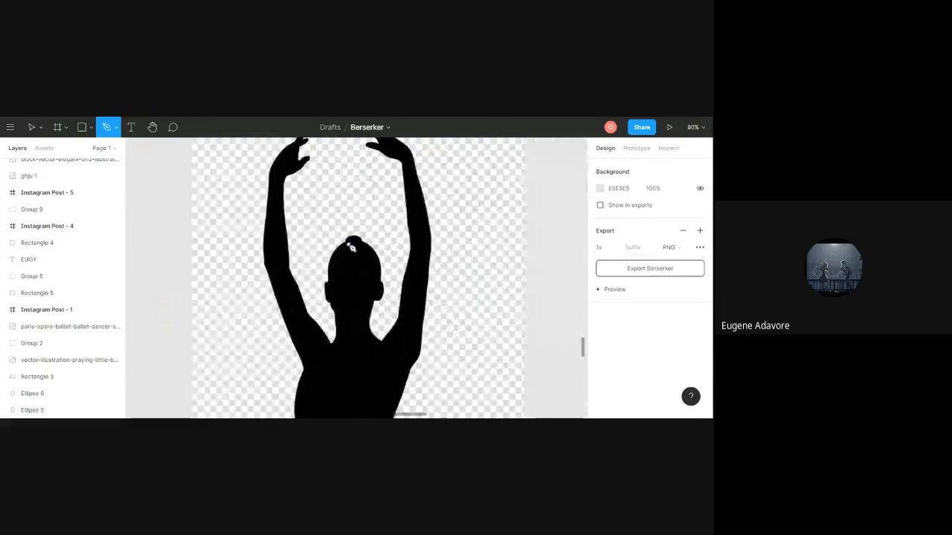
scroll(338, 339, "left", 2)
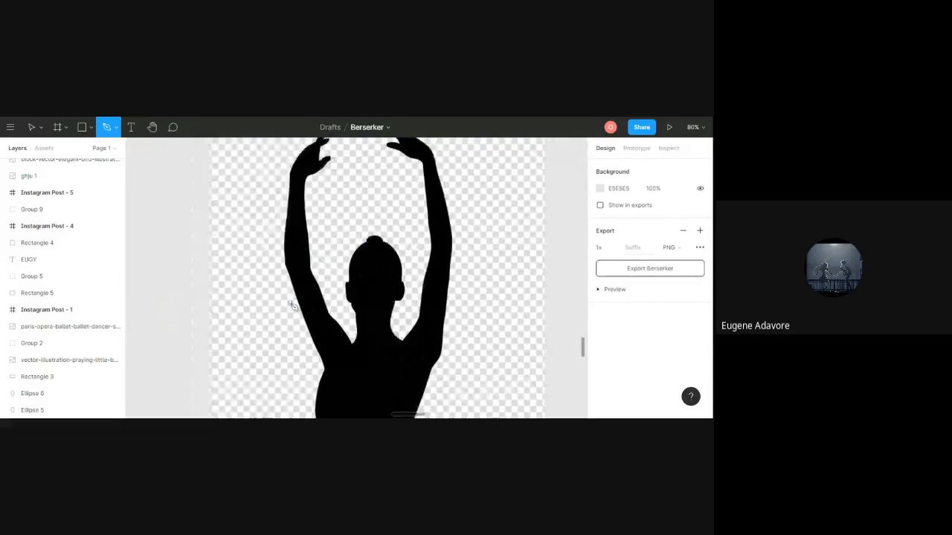
scroll(293, 306, "left", 2)
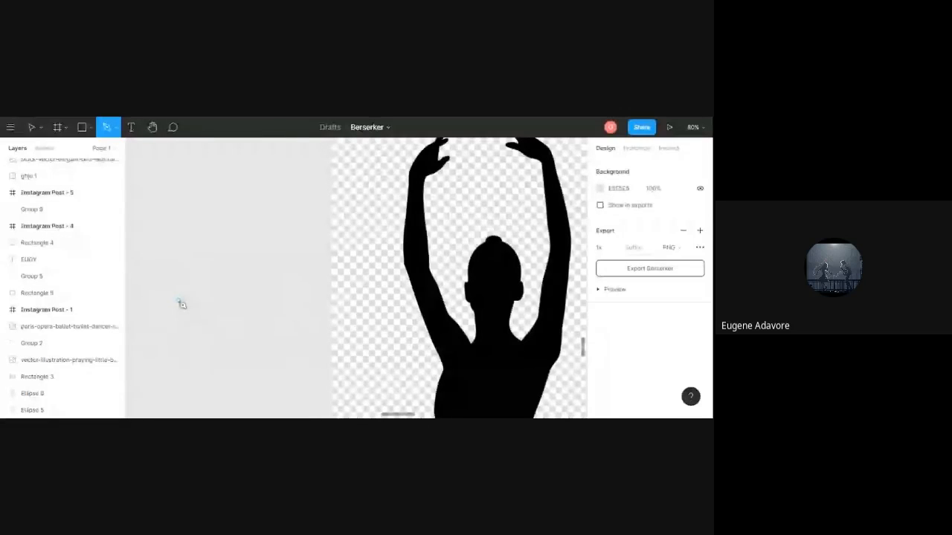
left_click(168, 332)
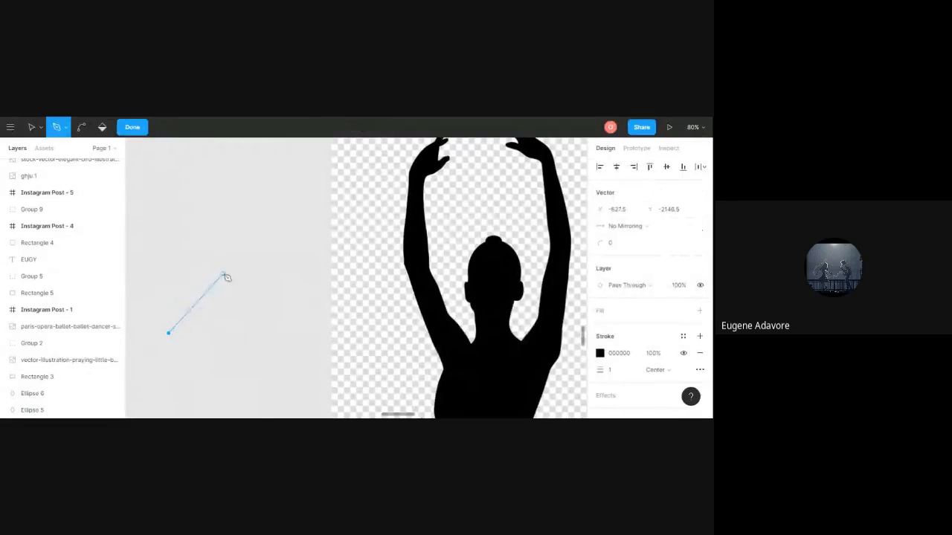
left_click_drag(223, 274, 296, 279)
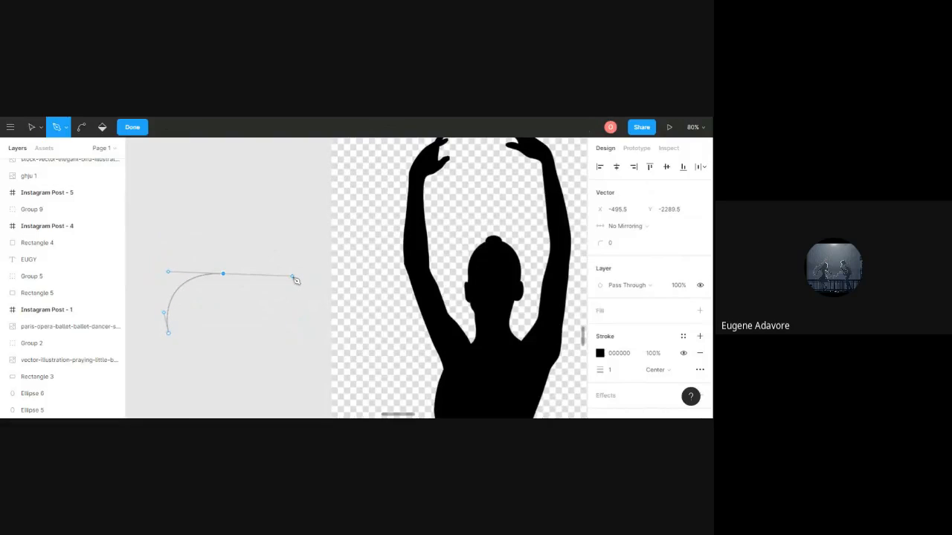
Remove the outgoing handle from the practice path's last point, undo the removal, and remove the handle again.
left_click(293, 277)
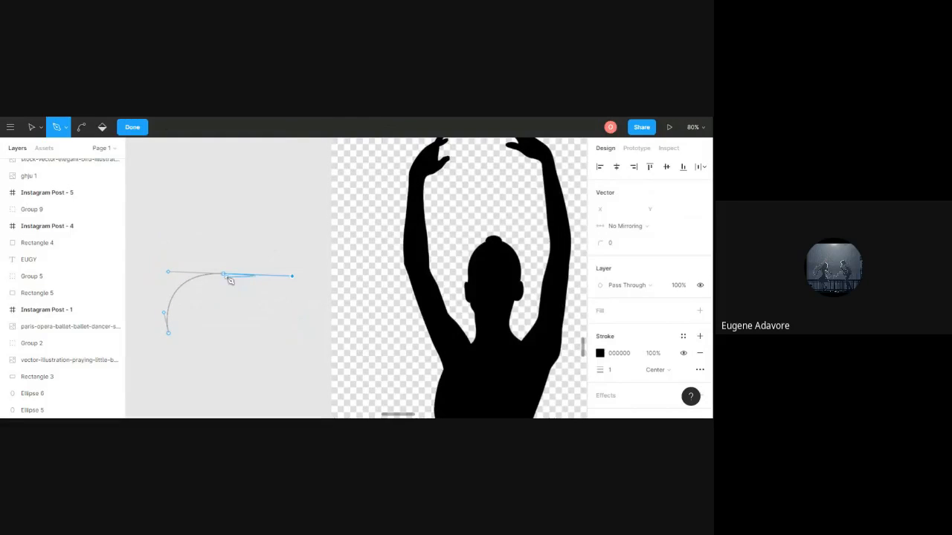
left_click_drag(224, 275, 250, 237)
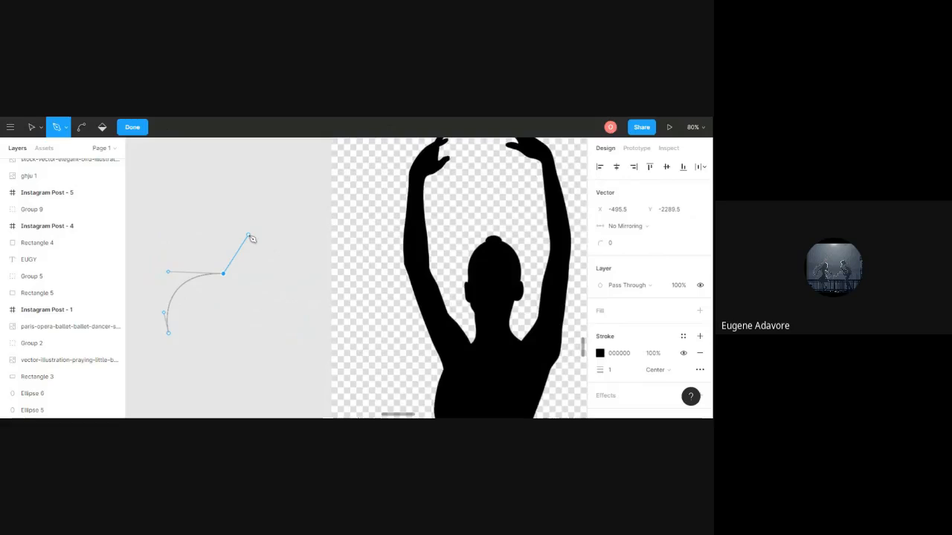
key("ctrl+z")
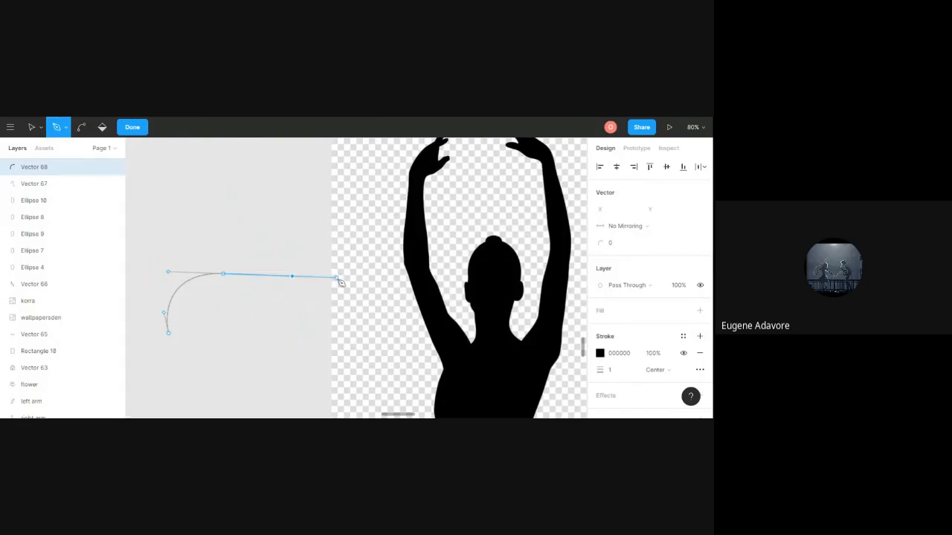
left_click(224, 275)
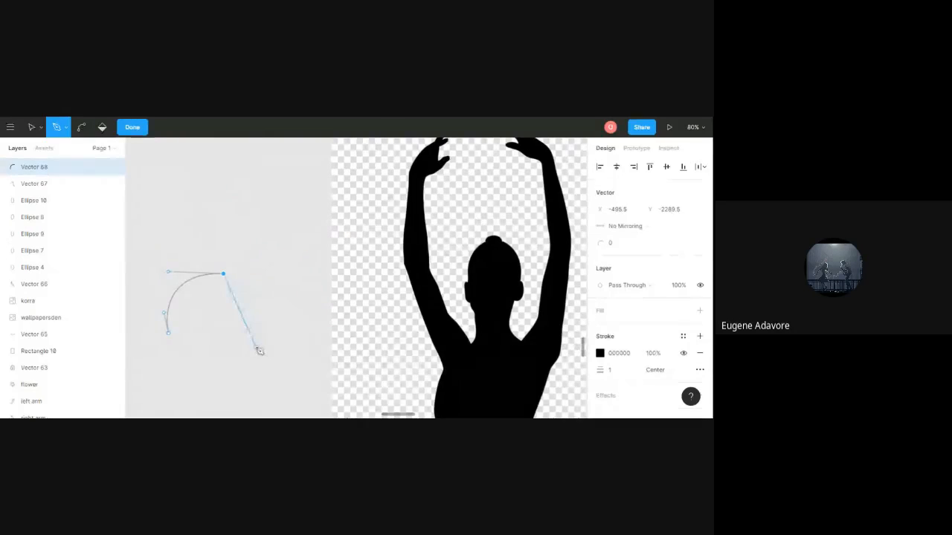
Close the practice path into a rounded shape about 224 × 228 with two more curved segments, and delete the shape.
left_click_drag(255, 347, 235, 382)
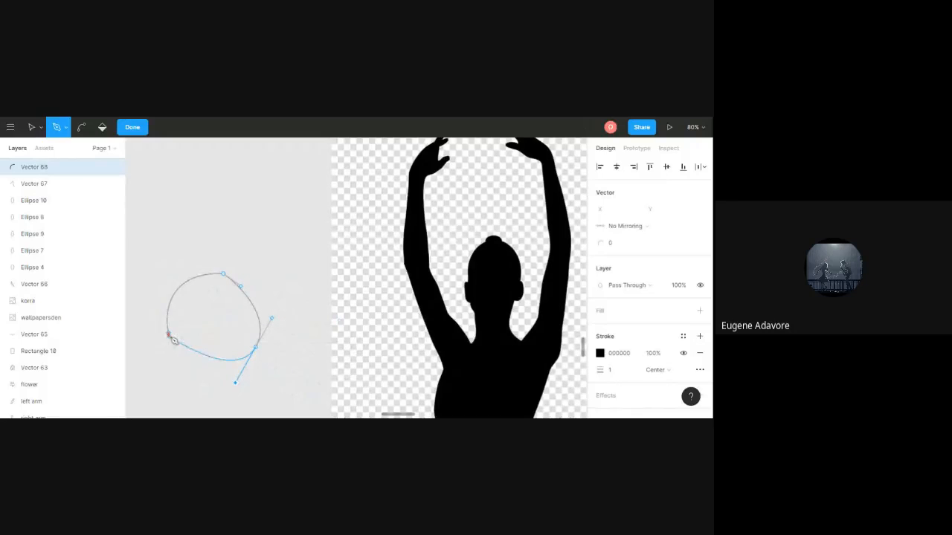
left_click_drag(171, 333, 170, 294)
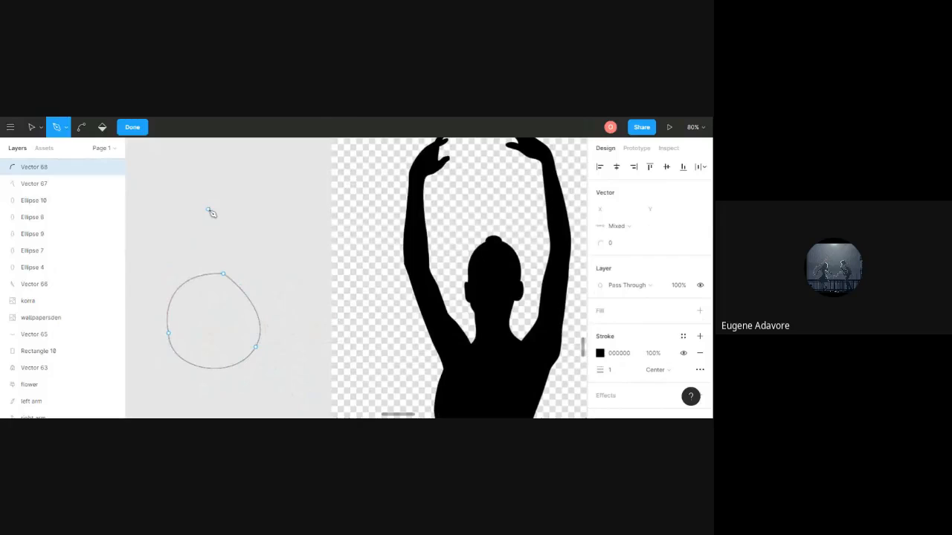
key("Escape")
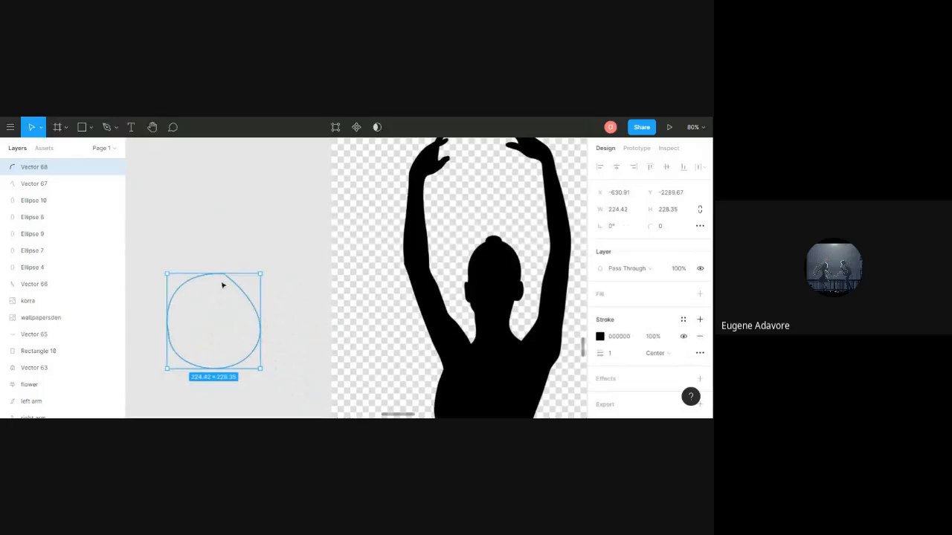
key("Delete")
Trace the ballerina's right-hand arm with the Pen tool, following its inner edge from the base of the neck up to the elbow.
key("p")
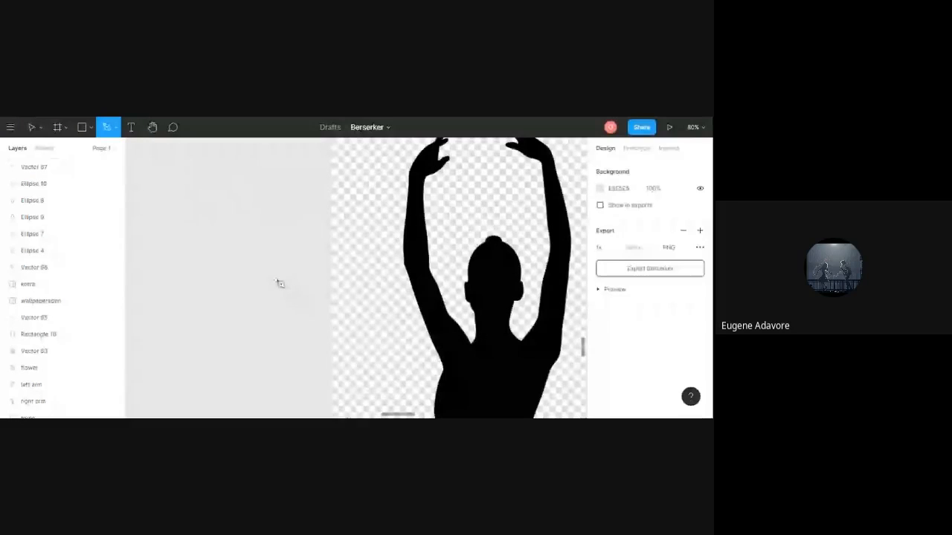
scroll(278, 283, "right", 3)
scroll(363, 324, "up", 5)
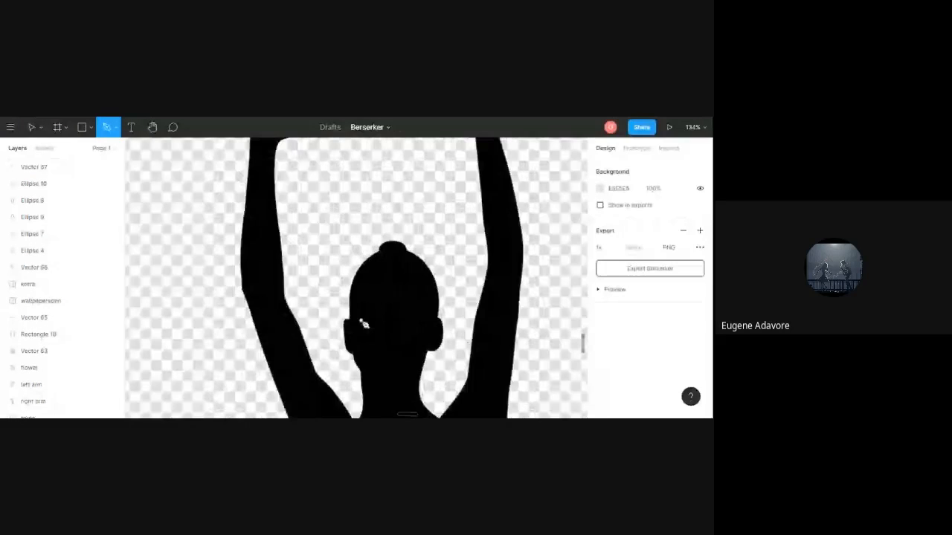
scroll(364, 323, "down", 5)
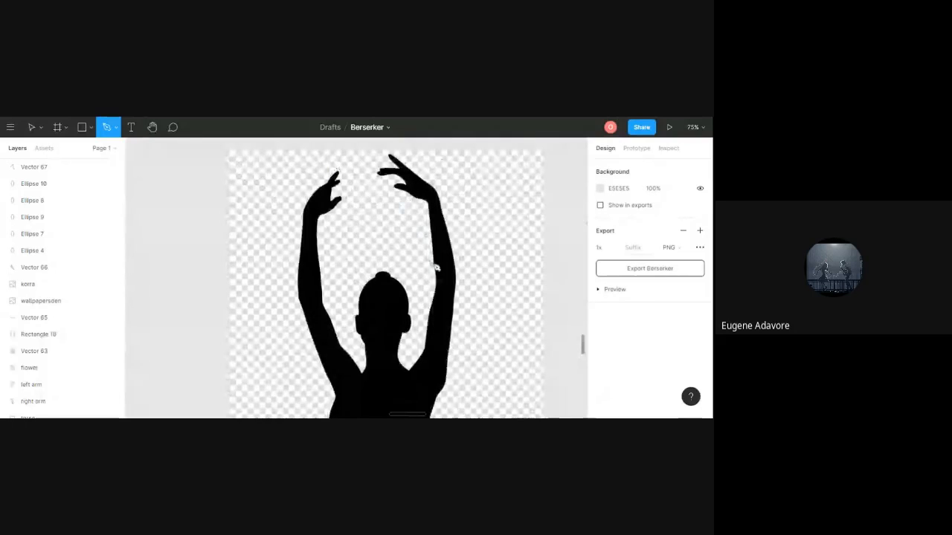
scroll(437, 273, "down", 1)
scroll(436, 273, "up", 3)
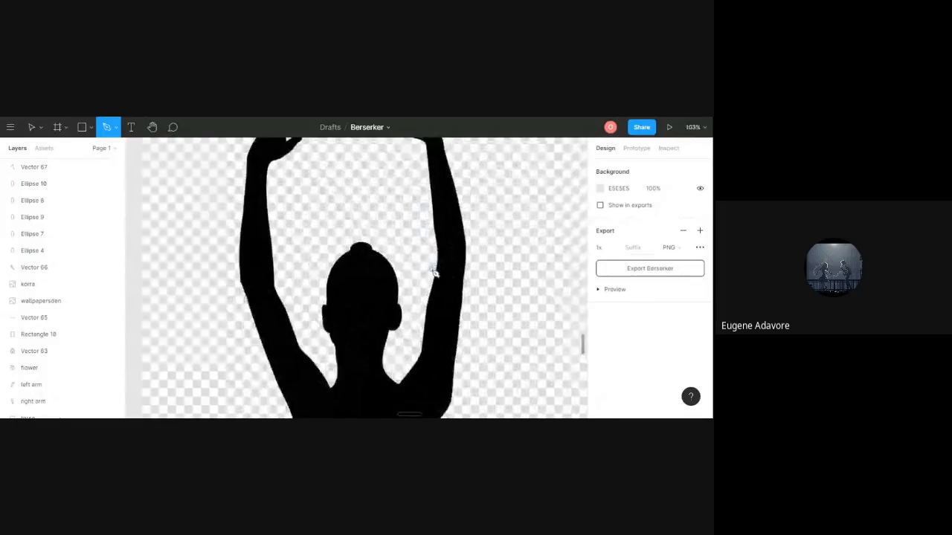
left_click(399, 385)
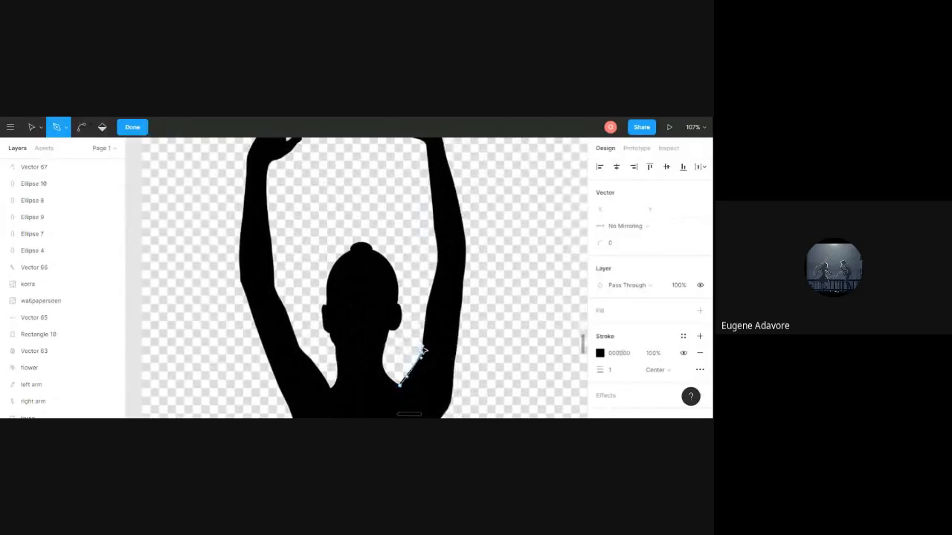
left_click(422, 350)
key("p")
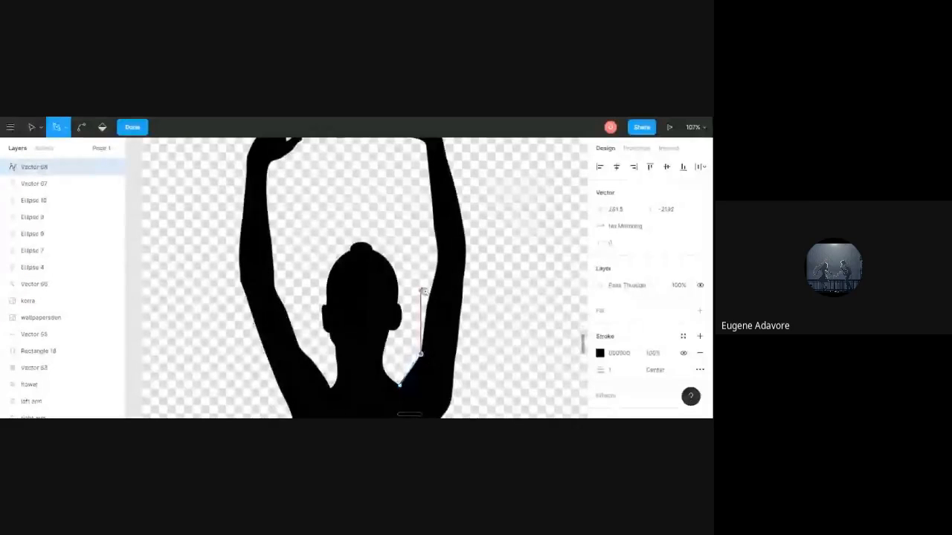
left_click(436, 266)
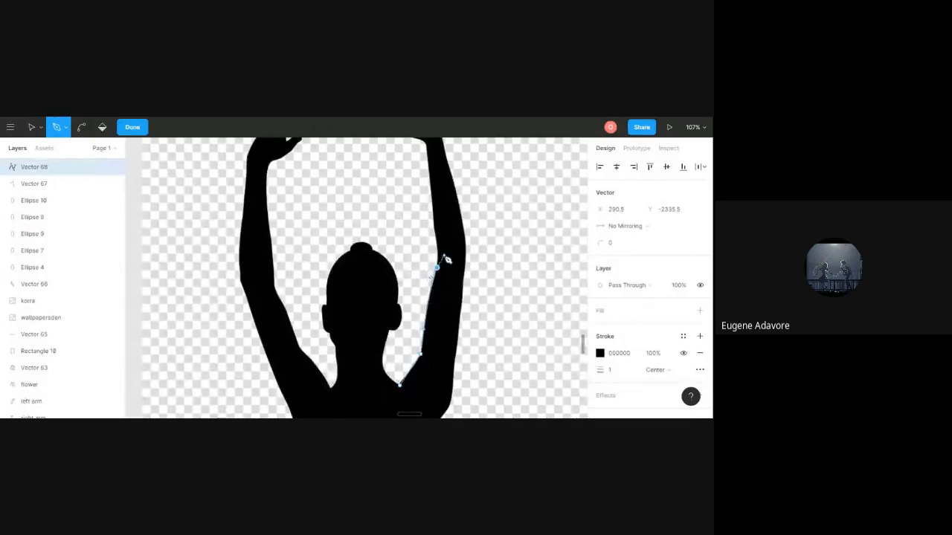
Continue the Pen path along the arm's inner edge from the elbow to the wrist, removing the outgoing handle at the curved point.
scroll(446, 260, "up", 2)
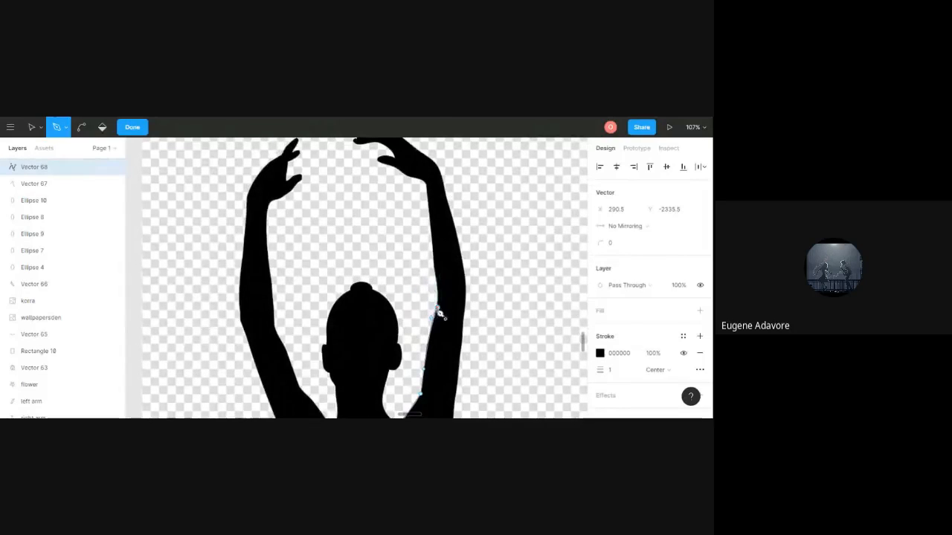
left_click(438, 272)
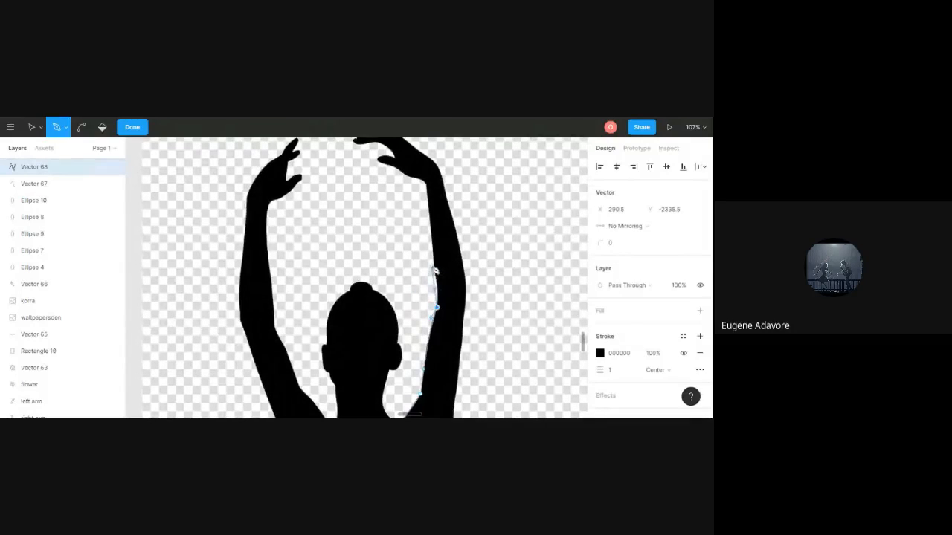
left_click(435, 263)
left_click_drag(434, 248, 433, 240)
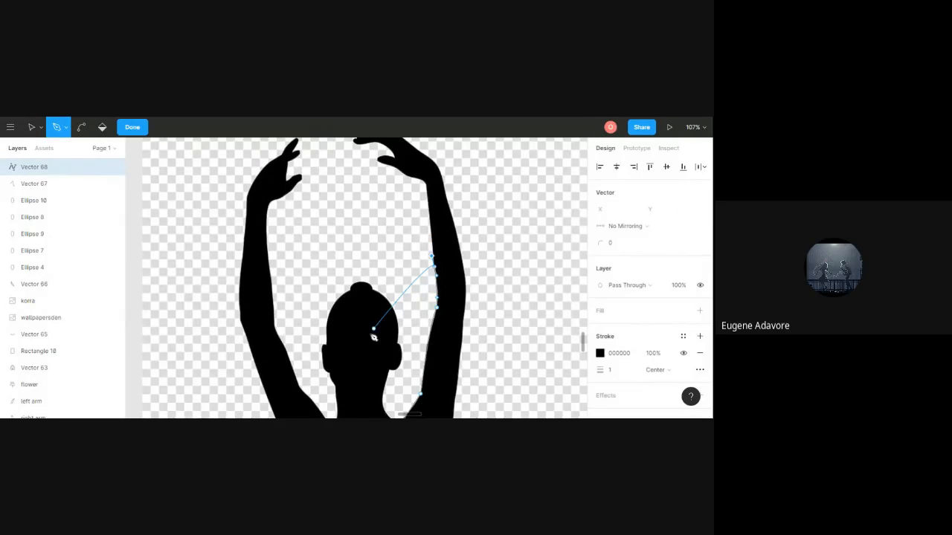
left_click(434, 266)
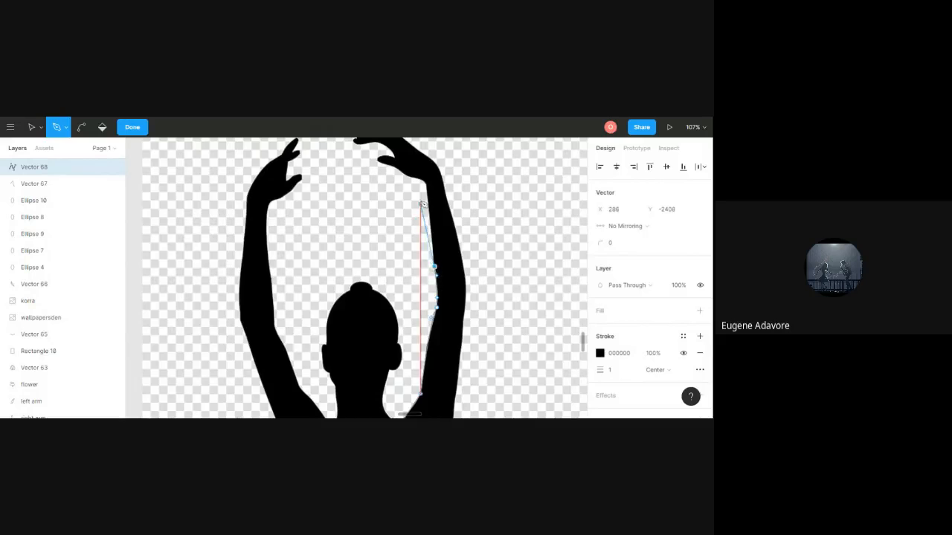
left_click(429, 187)
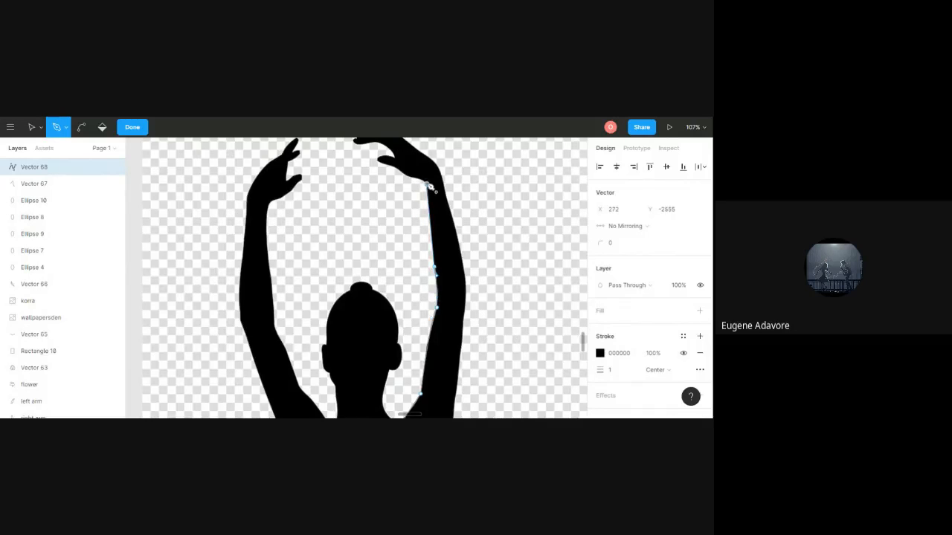
Add a curved Pen point on the underside of the wrist, just past the arm's inner corner, and remove its outgoing handle.
scroll(419, 183, "up", 5)
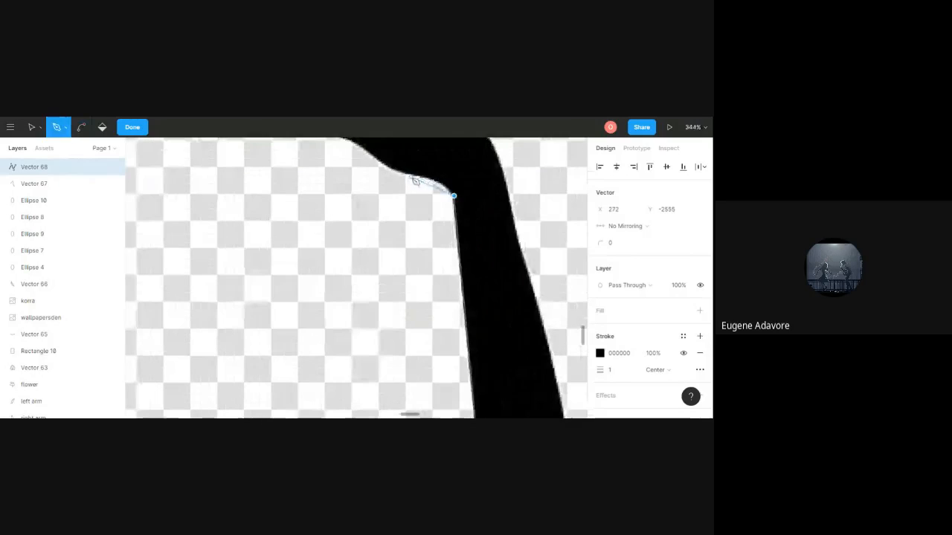
left_click_drag(409, 176, 393, 183)
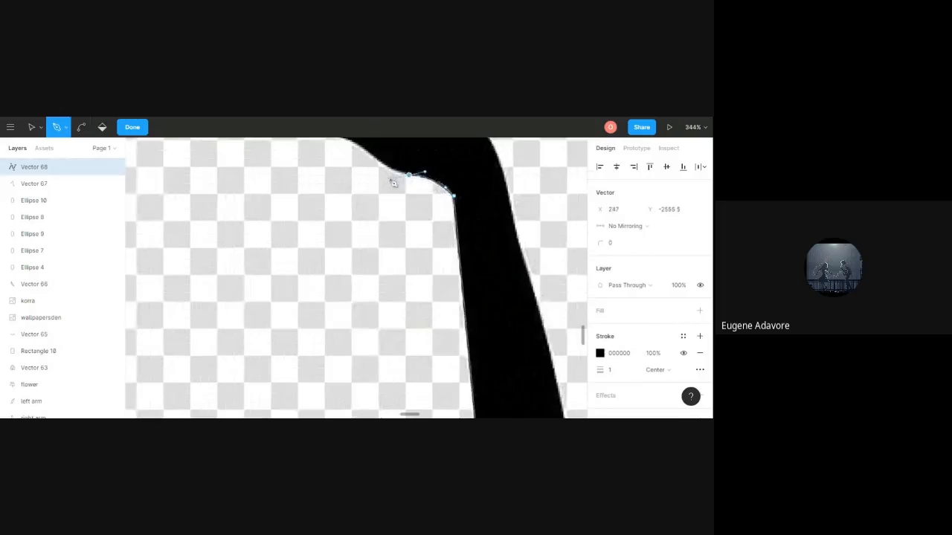
scroll(392, 183, "up", 2)
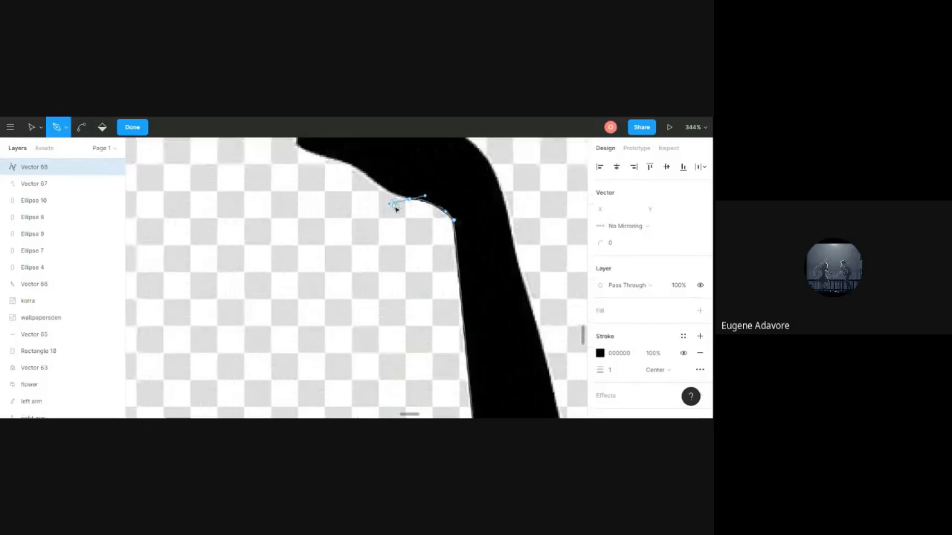
left_click(453, 221)
left_click(411, 199)
key("ctrl")
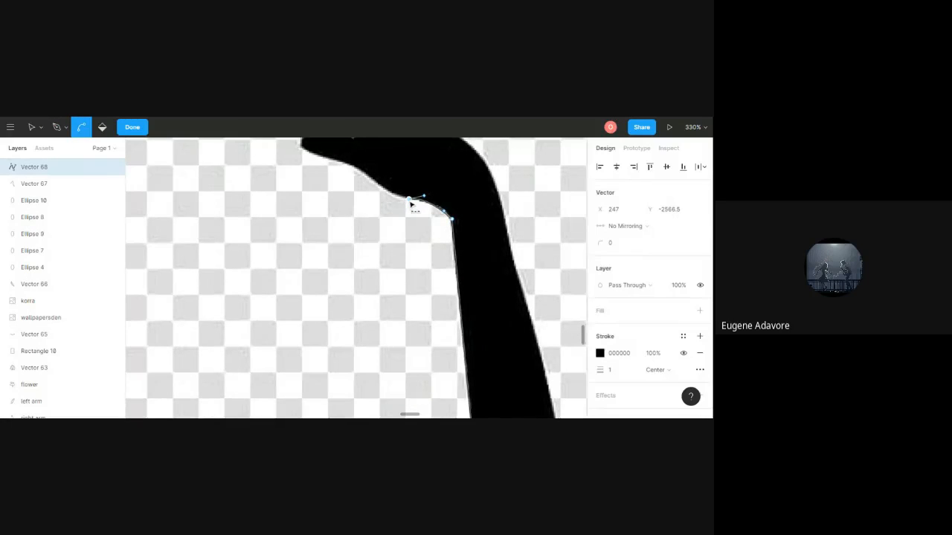
scroll(410, 203, "up", 2)
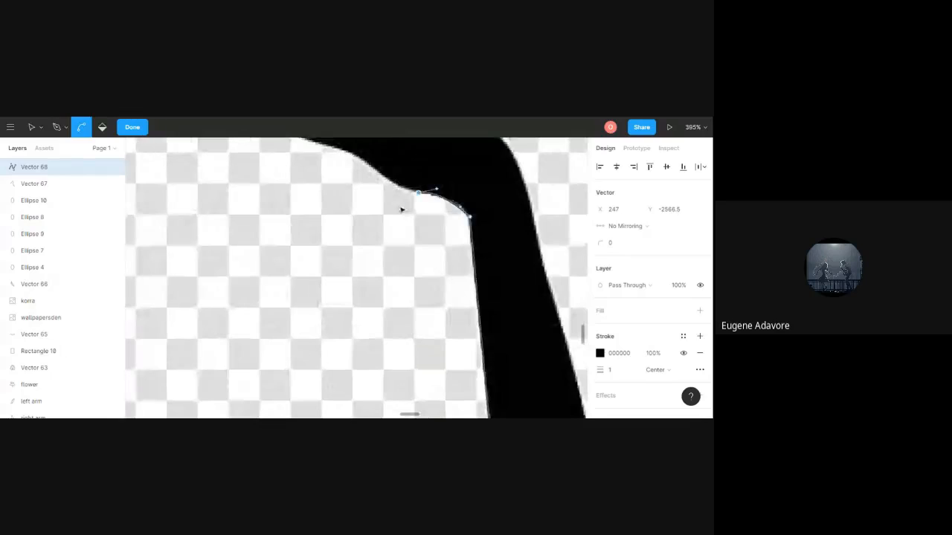
key("p")
Continue the path with a curved segment along the palm to the base of the thumb, removing the new point's outgoing handle.
scroll(398, 218, "down", 3)
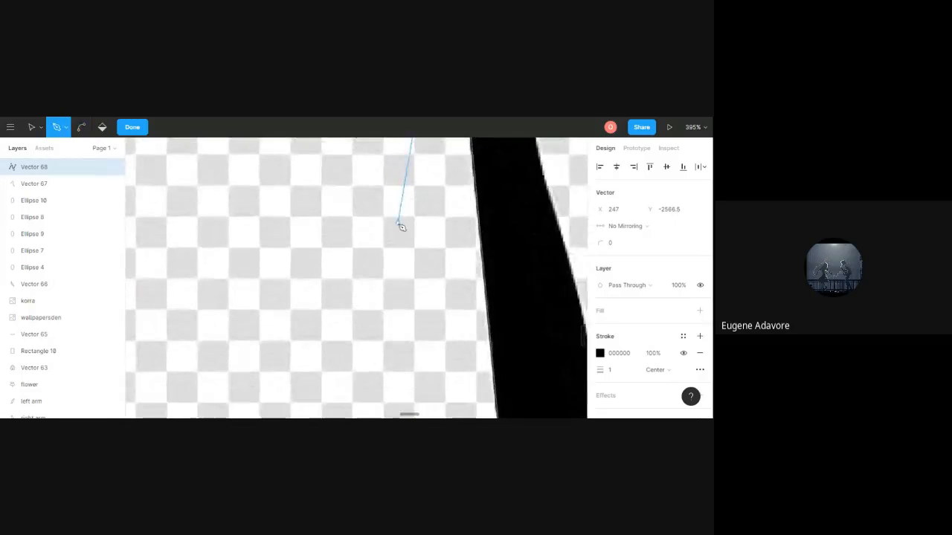
scroll(405, 221, "up", 5)
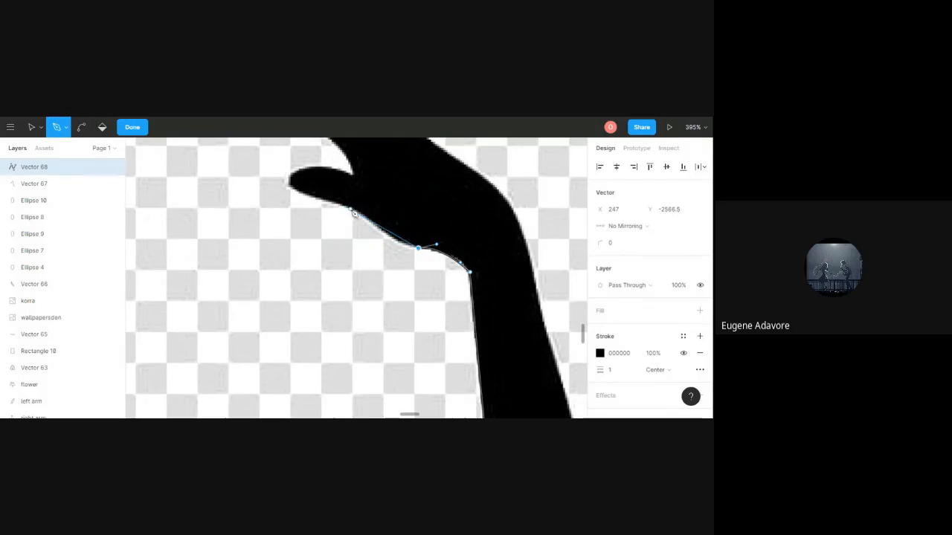
left_click_drag(350, 209, 336, 190)
key("ctrl")
key("ctrl")
key("ctrl+z")
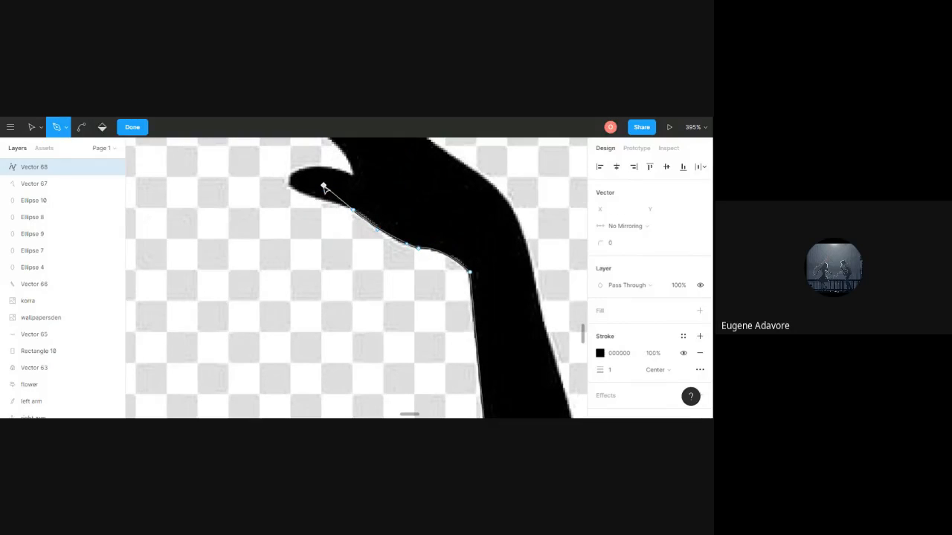
left_click(324, 187)
left_click(356, 214)
Trace around the thumb from its lower edge over the rounded tip to the crook between thumb and fingers.
left_click(290, 189)
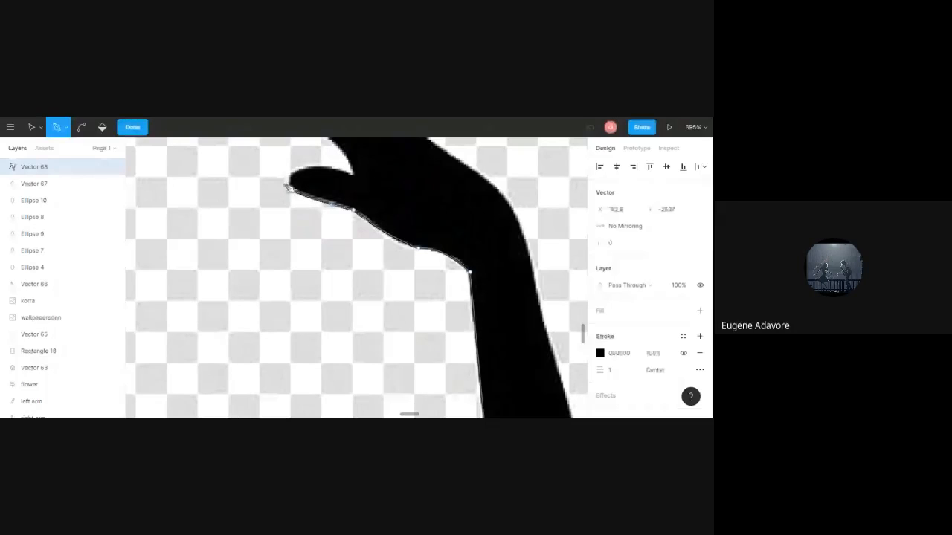
left_click(354, 177)
left_click_drag(356, 178, 417, 197)
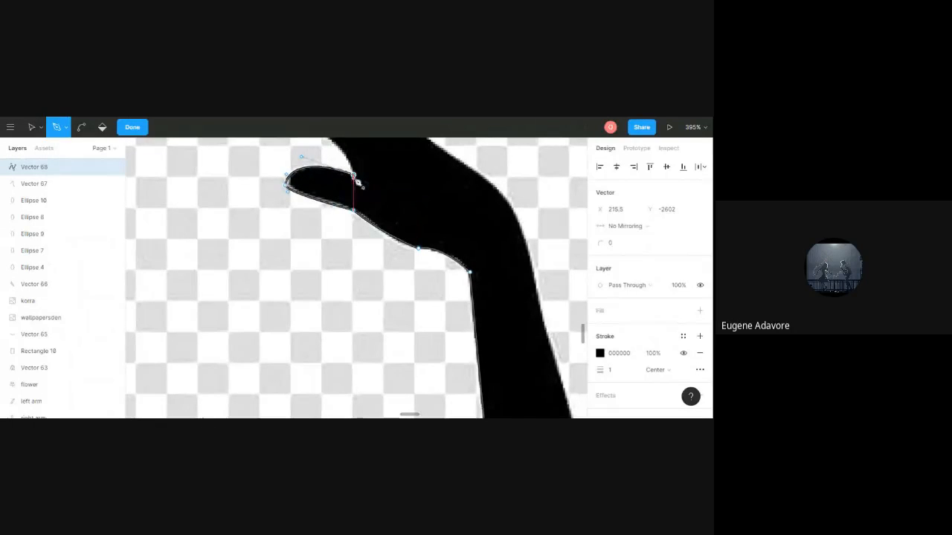
Trace a curved segment from the thumb crook along the underside of the lower finger to its tip, removing the outgoing handle.
scroll(353, 186, "down", 2)
scroll(364, 209, "up", 1)
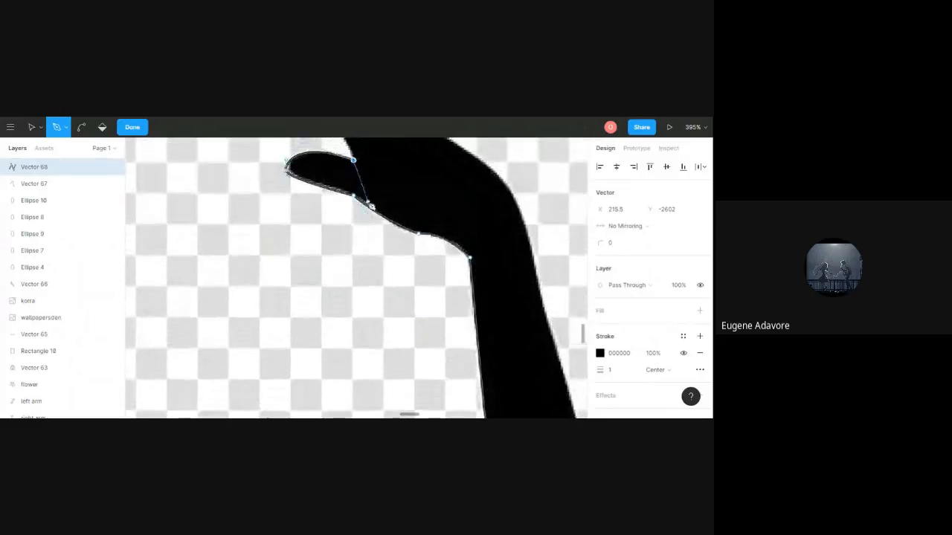
scroll(370, 204, "down", 3)
scroll(371, 202, "down", 2)
scroll(370, 201, "up", 1)
scroll(383, 214, "up", 2)
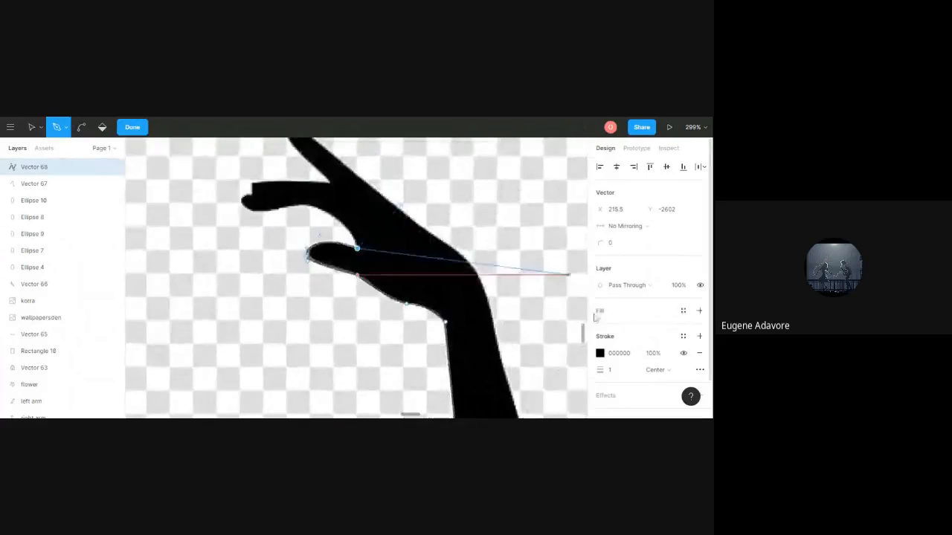
scroll(419, 266, "up", 1)
scroll(399, 275, "down", 2)
scroll(400, 275, "up", 3)
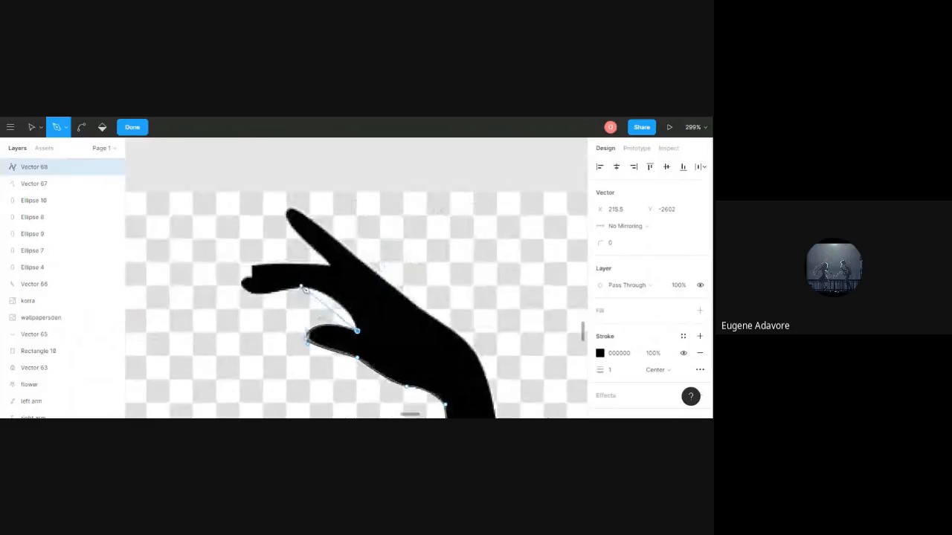
left_click_drag(256, 293, 182, 326)
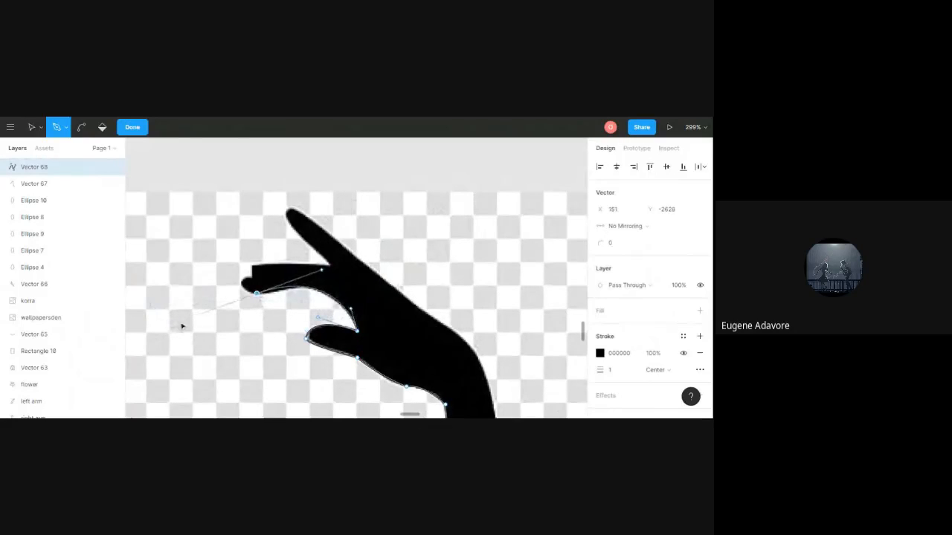
left_click(256, 294)
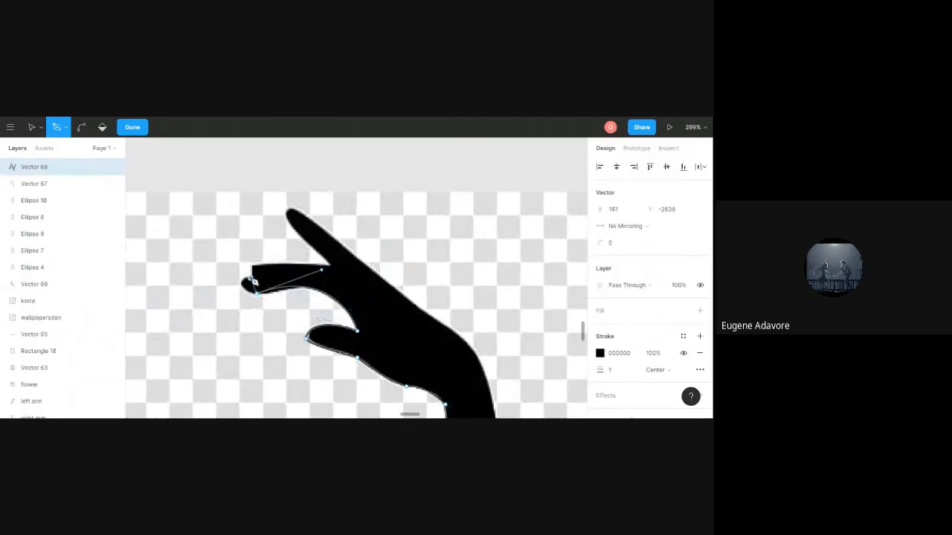
Outline the lower finger's tip and follow its upper edge back to the gap between the two fingers.
left_click(250, 278)
left_click(274, 275)
left_click(254, 284)
left_click_drag(255, 268, 336, 268)
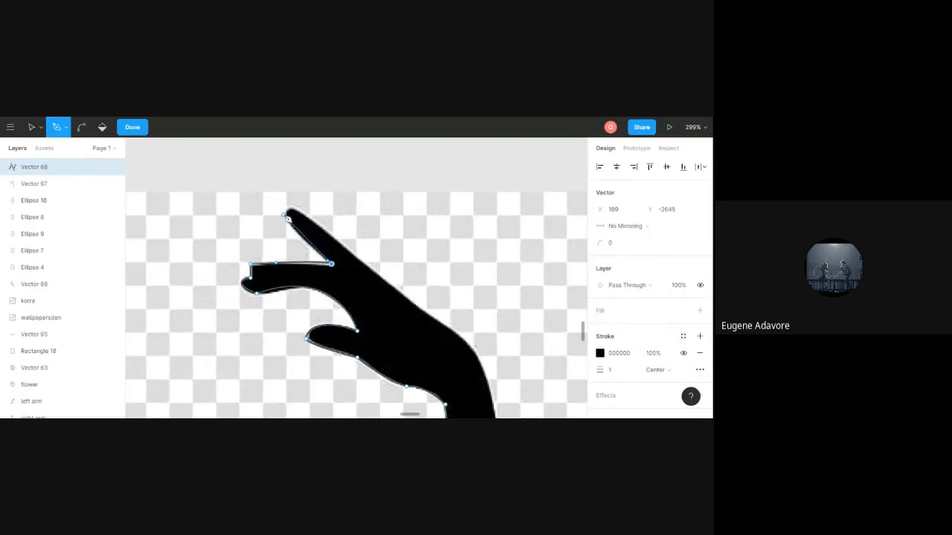
Trace the upper finger around its tip and follow the back of the hand down to the wrist bend.
left_click(286, 217)
left_click_drag(287, 215, 290, 208)
left_click(304, 212)
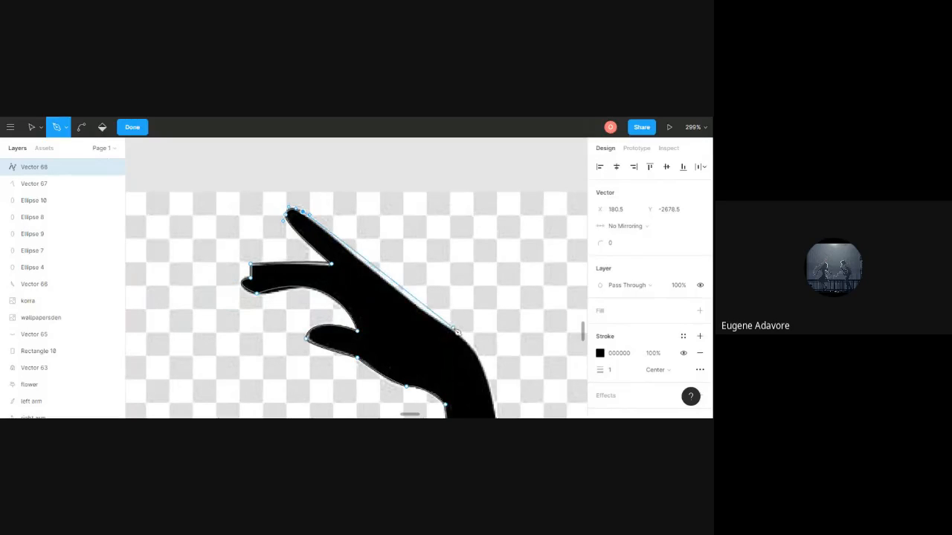
left_click(454, 330)
left_click_drag(458, 334, 475, 339)
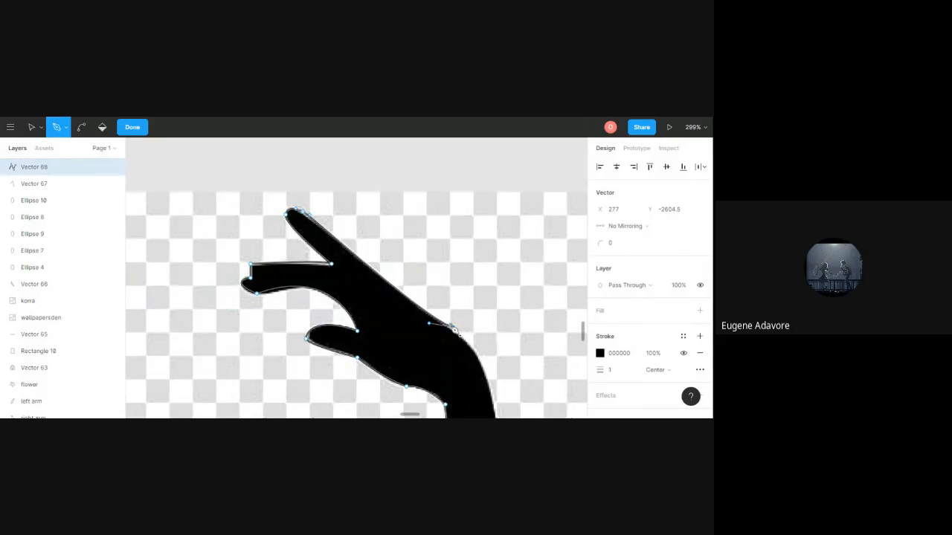
Curve the path around the outside of the wrist onto the forearm's outer edge.
scroll(455, 329, "left", 1)
scroll(452, 323, "right", 2)
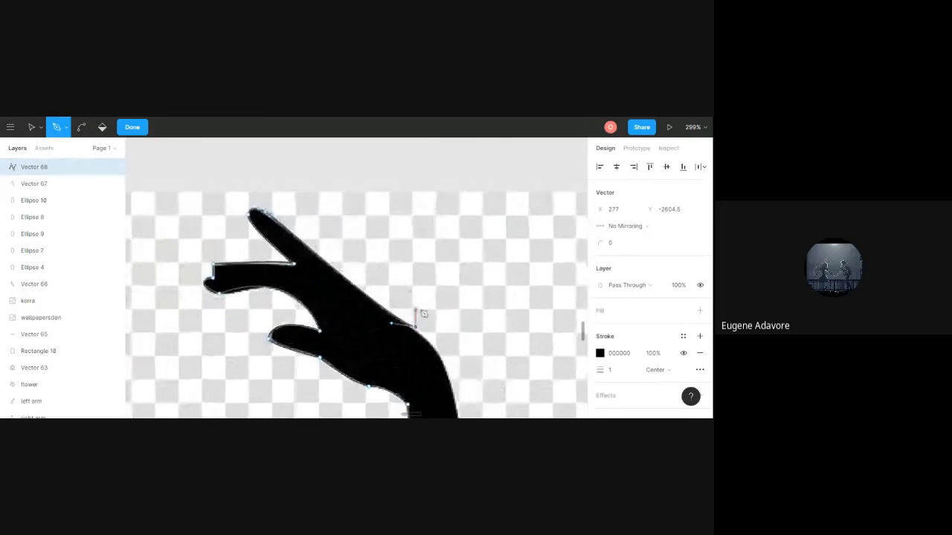
scroll(422, 311, "left", 1)
scroll(421, 313, "right", 7)
scroll(281, 285, "down", 1)
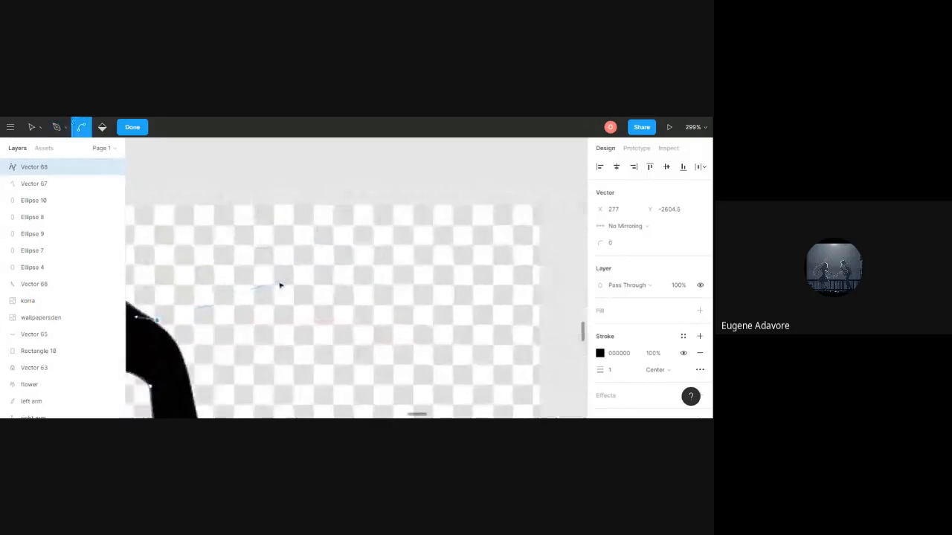
scroll(280, 286, "down", 3)
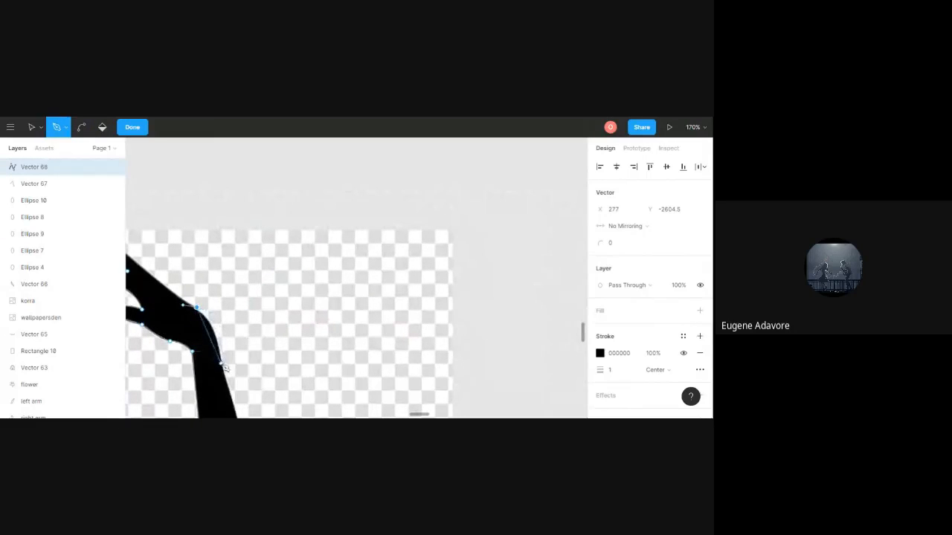
left_click_drag(224, 372, 238, 398)
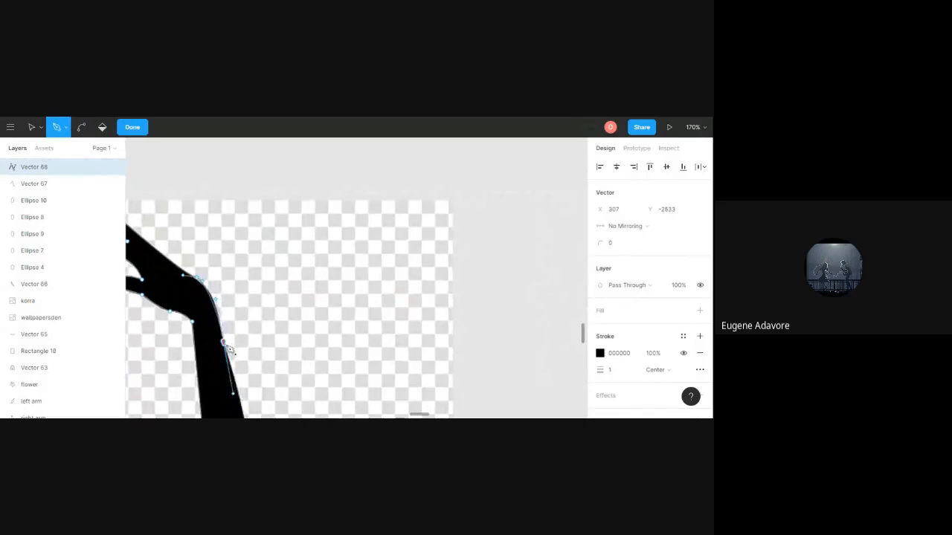
Trace the arm's outer edge from the forearm past the elbow down to the upper arm near the armpit.
scroll(229, 348, "down", 5)
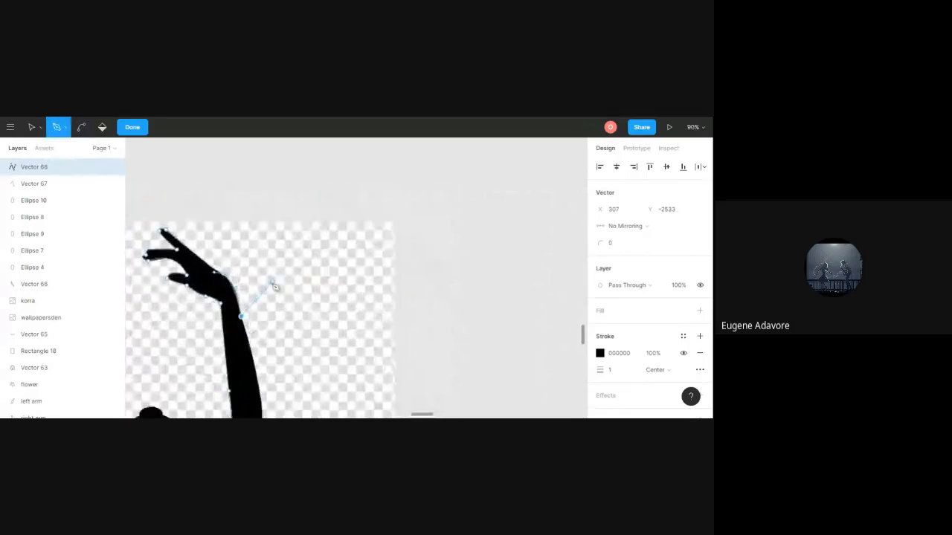
scroll(257, 374, "down", 3)
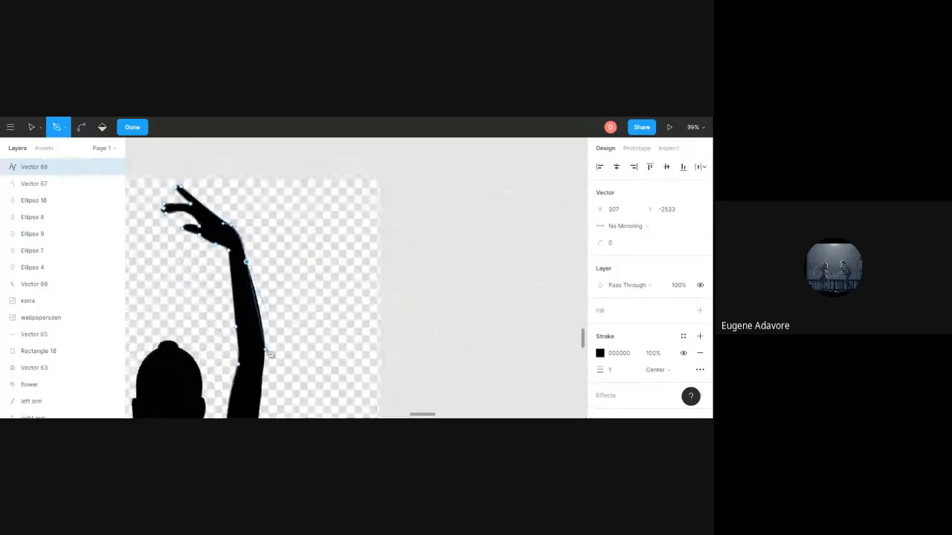
left_click_drag(266, 343, 265, 367)
scroll(267, 345, "down", 1)
scroll(266, 340, "down", 2)
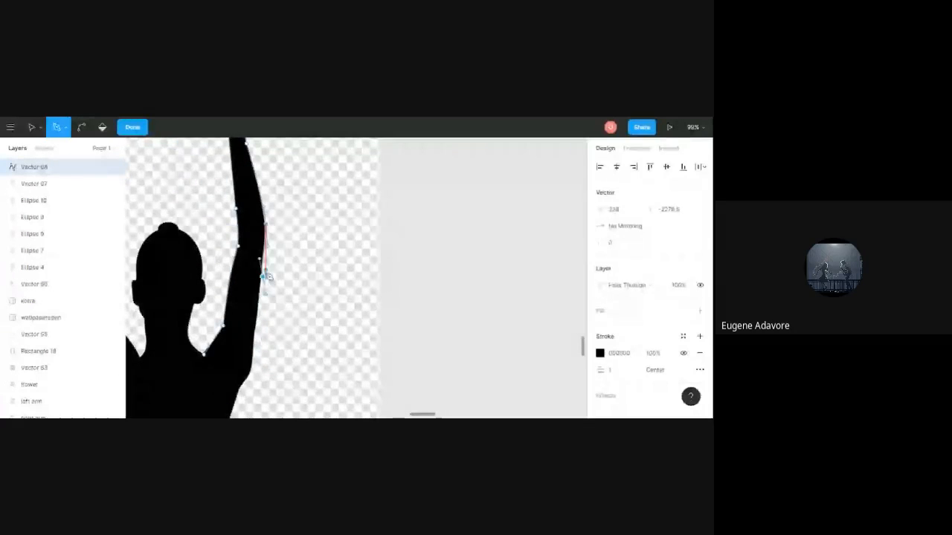
left_click(265, 277)
left_click(253, 349)
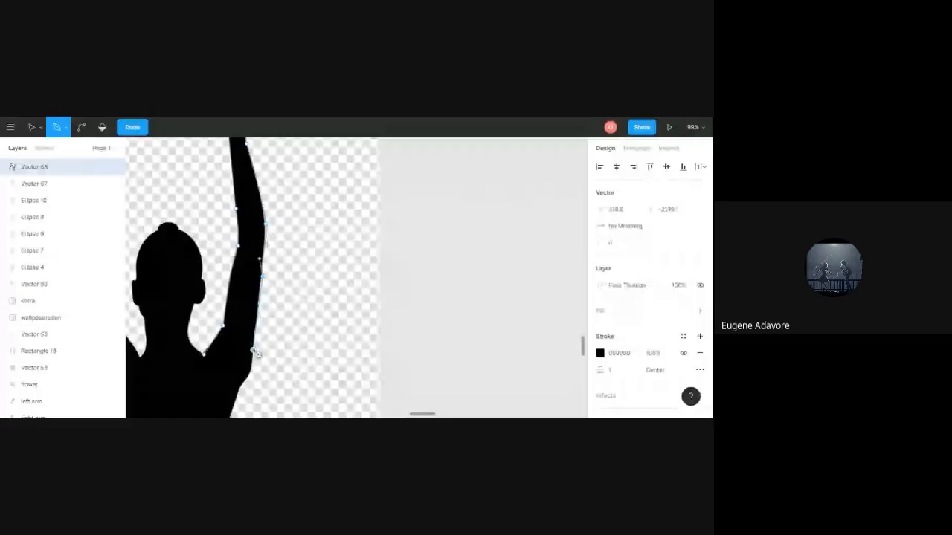
key("Escape")
key("ctrl+z")
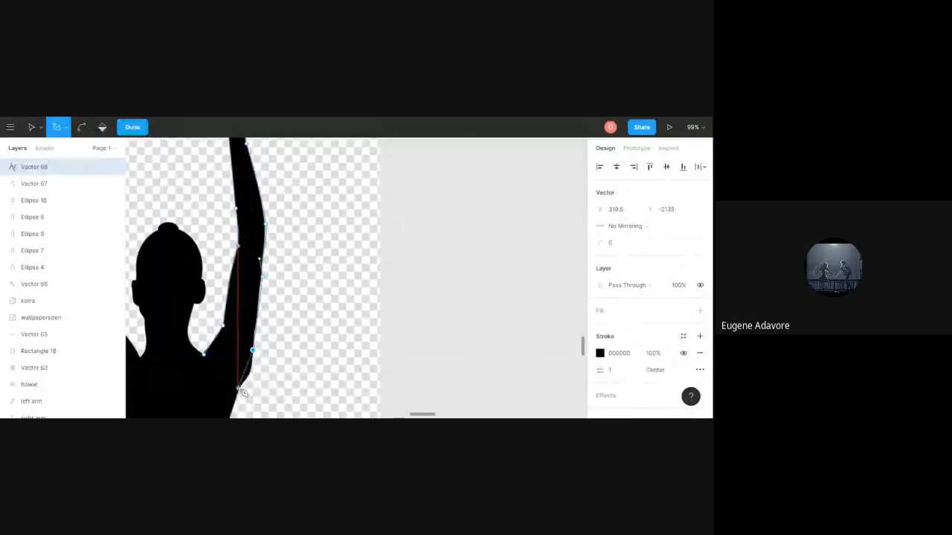
Continue the path with a curve into the armpit and down the side of the torso to the waist, where the tutu begins.
left_click_drag(238, 388, 221, 400)
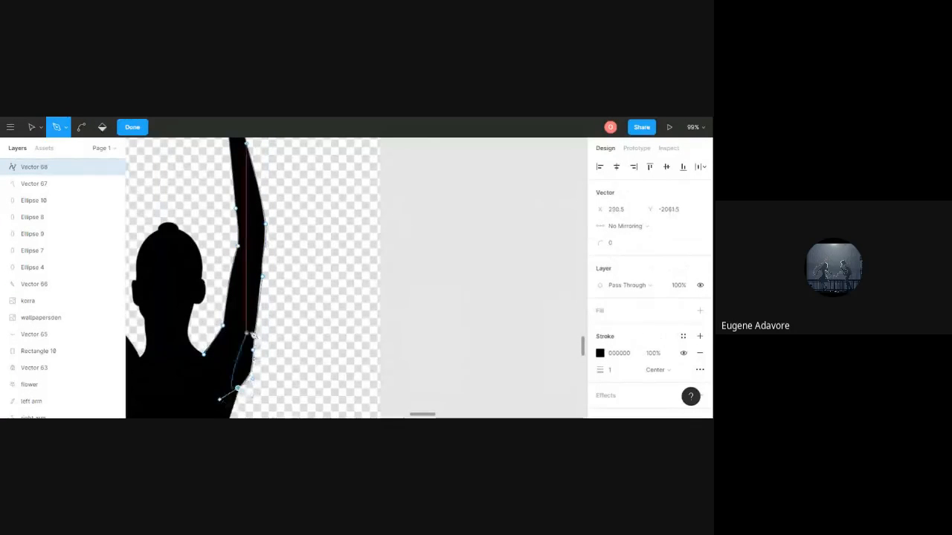
scroll(248, 294, "down", 3)
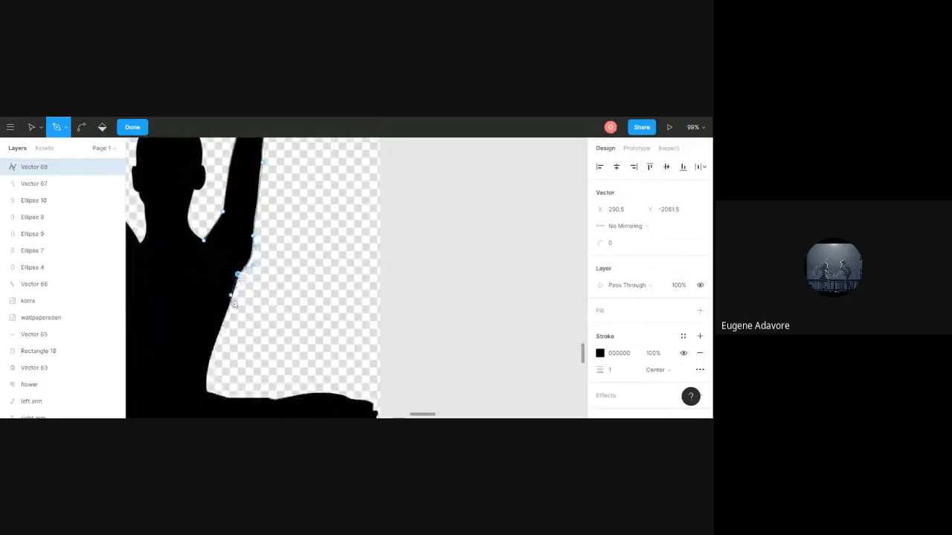
left_click(218, 333)
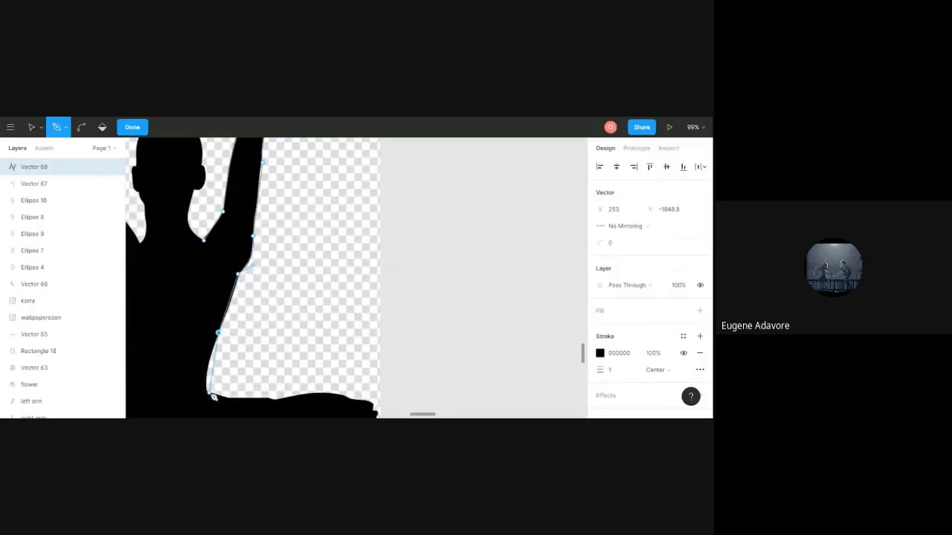
left_click_drag(210, 393, 216, 399)
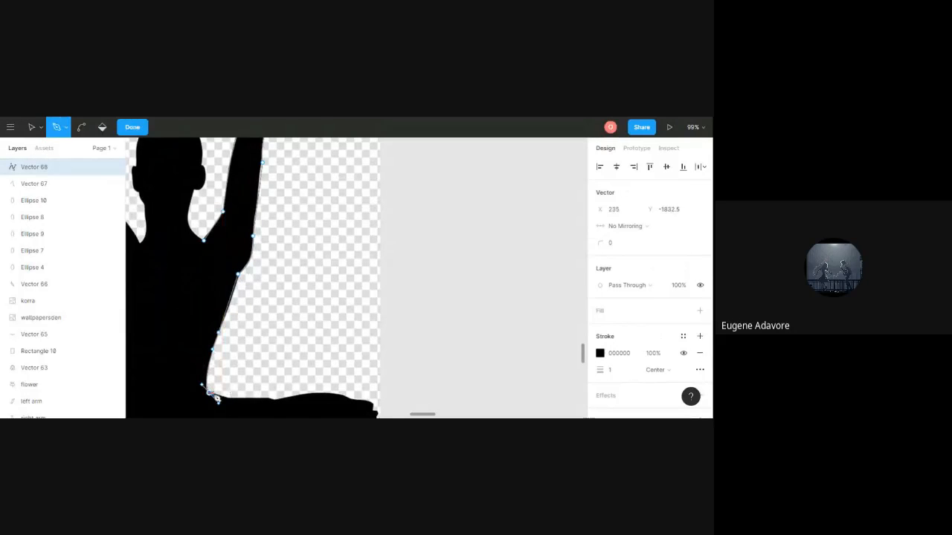
key("ctrl+z")
Trace the tutu's upper edge from the waist over its gentle bulge to the outer end.
left_click(232, 400)
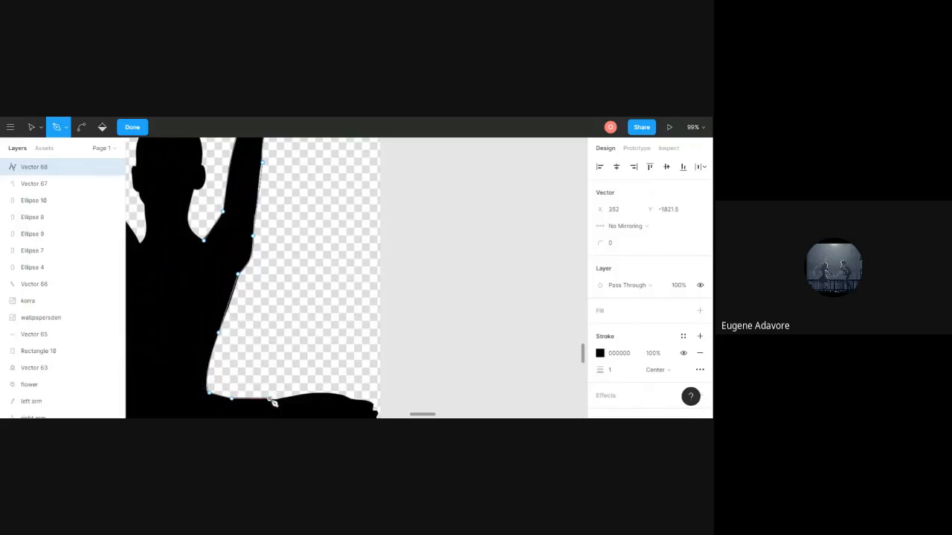
left_click(287, 399)
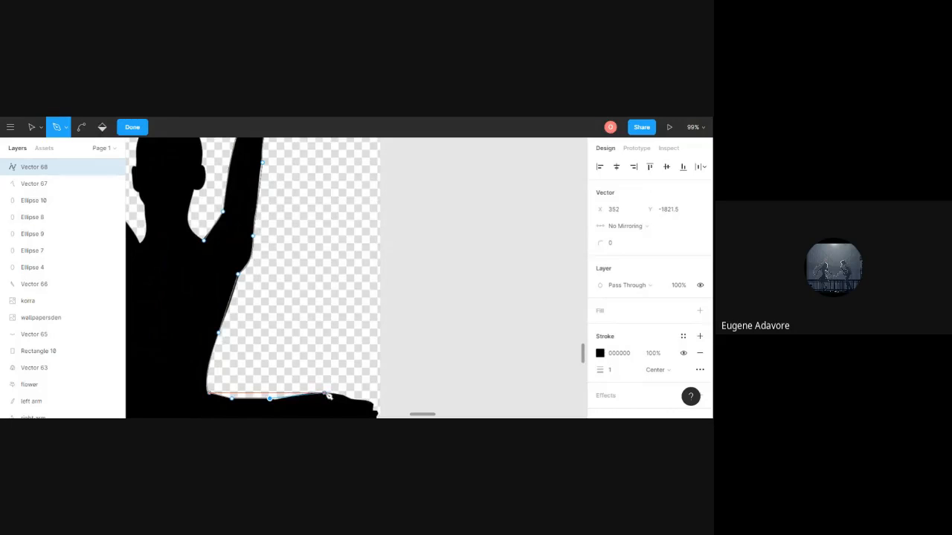
left_click(322, 393)
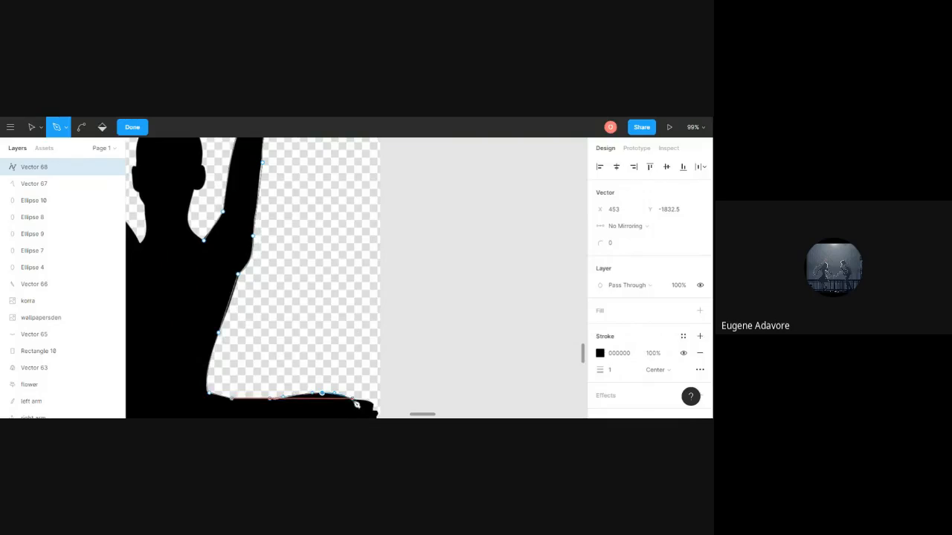
left_click(355, 399)
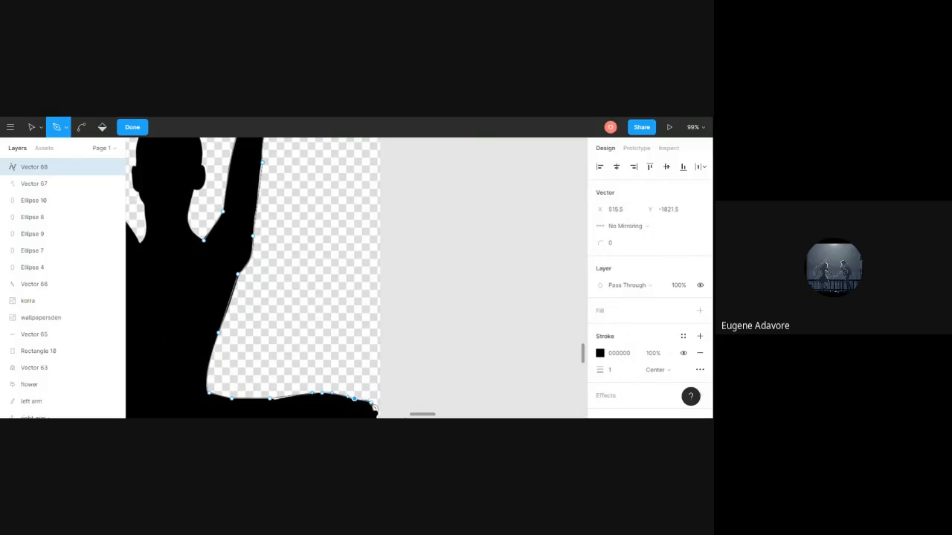
left_click(375, 407)
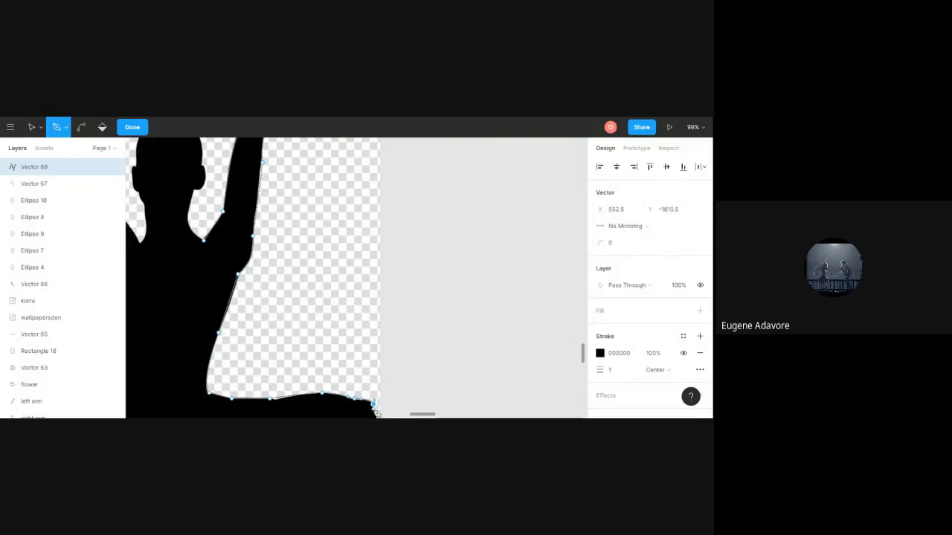
Trace around the tutu's outer tip and back along its underside to the first inner notch.
scroll(374, 346, "up", 2)
scroll(376, 347, "down", 5)
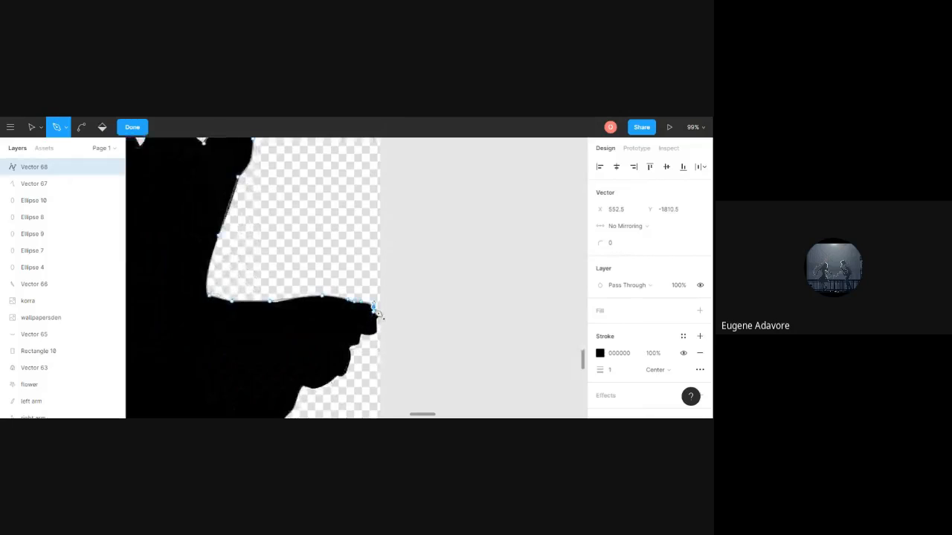
scroll(377, 315, "up", 5)
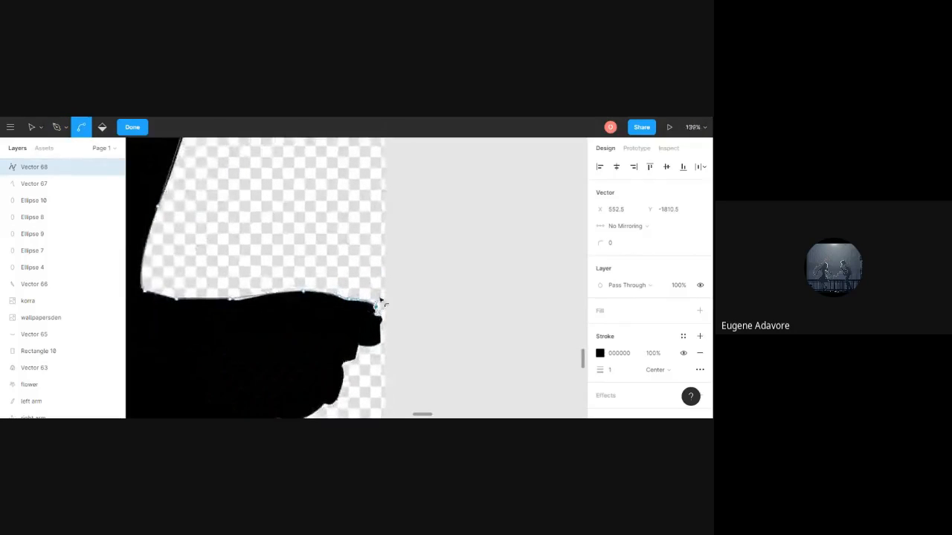
scroll(381, 303, "up", 5)
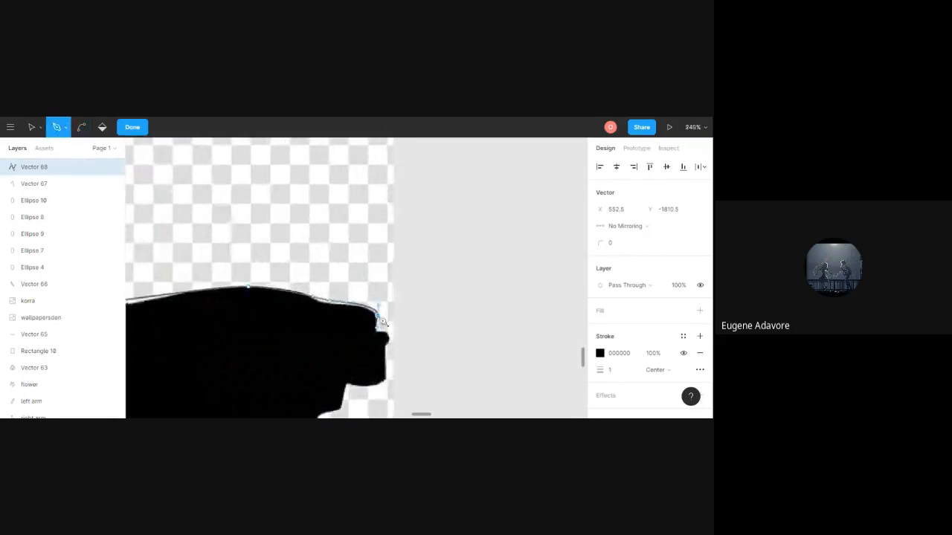
left_click_drag(378, 331, 383, 334)
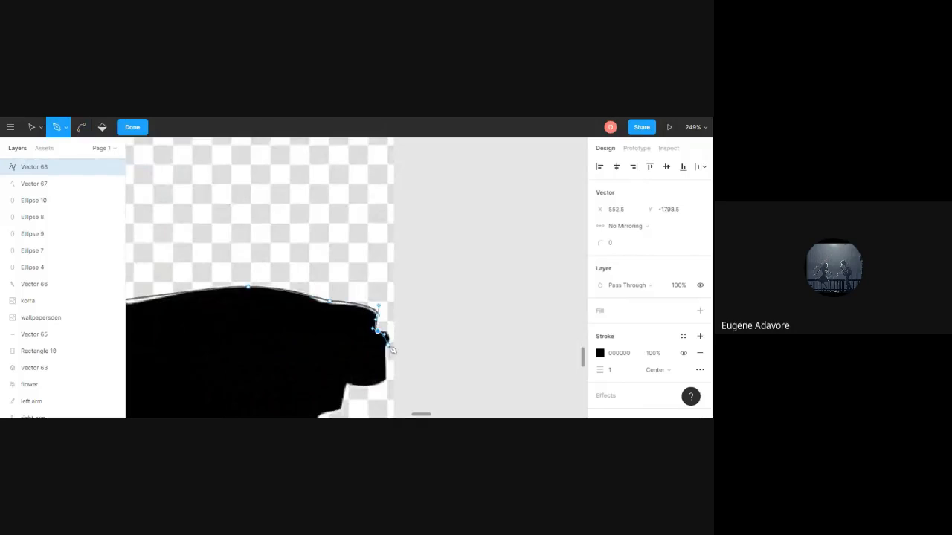
left_click(389, 337)
left_click(387, 382)
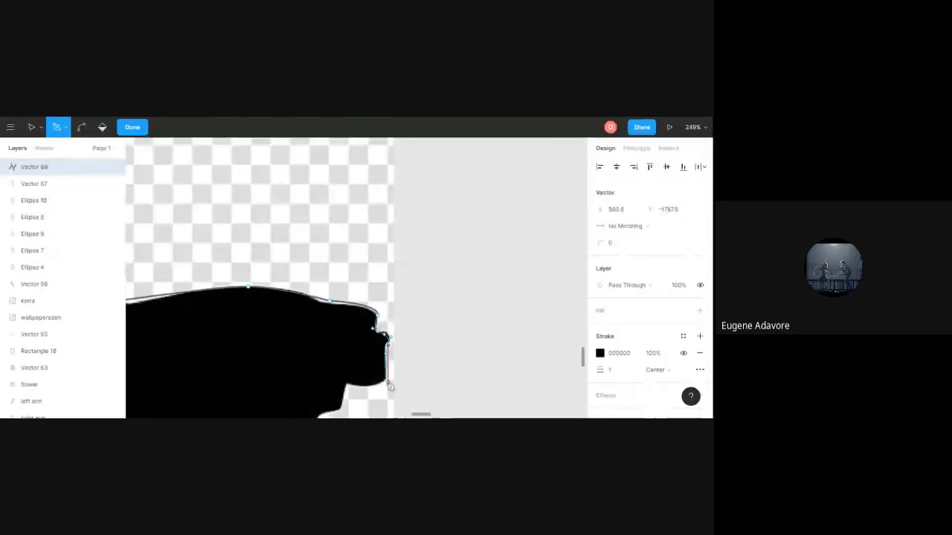
left_click(347, 382)
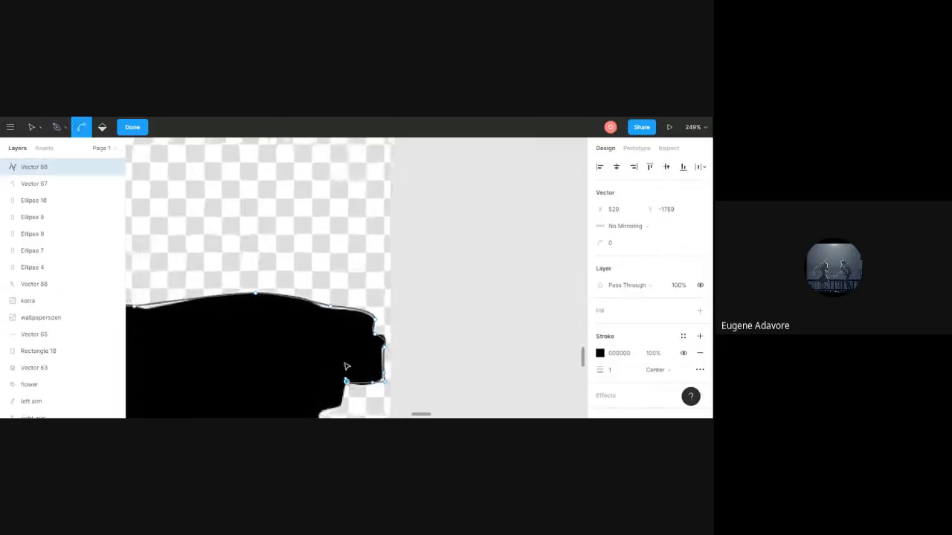
Trace the tutu's scalloped lower edge from the first notch down and inward past the next ruffles.
scroll(347, 366, "down", 3, "ctrl")
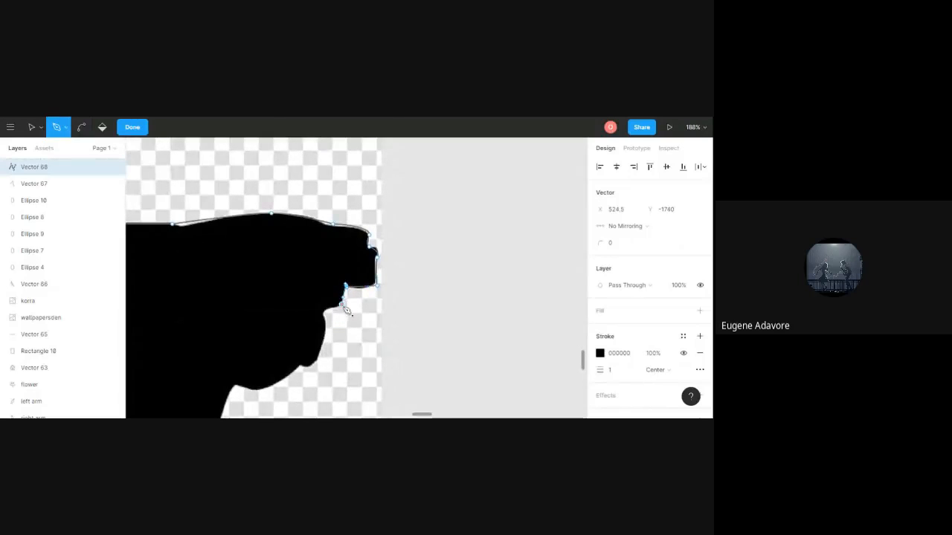
mouse_move(324, 319)
left_mouse_down()
mouse_move(320, 416)
mouse_move(332, 336)
left_mouse_up()
left_click(314, 374)
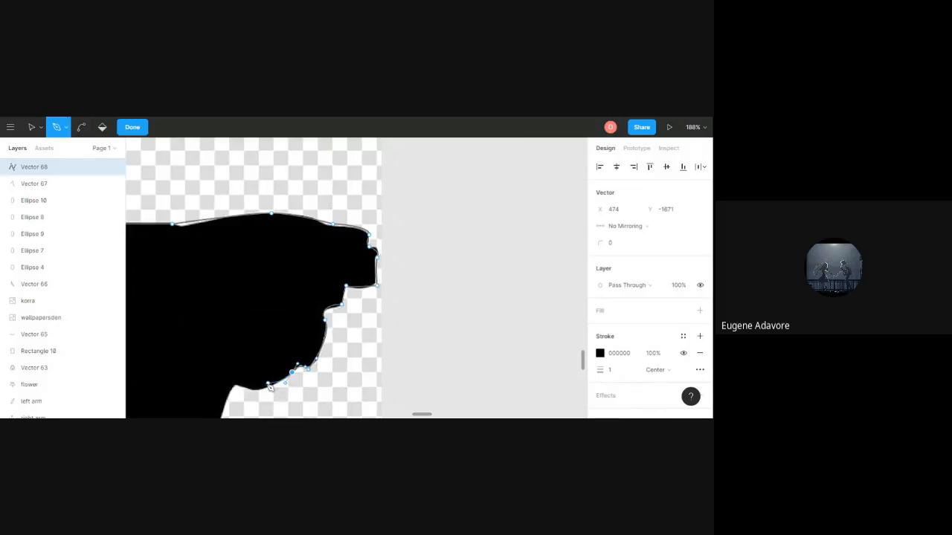
left_click_drag(235, 386, 229, 384)
left_click(228, 382)
Continue the path along the tutu's last ruffles on the underside towards the top of the thigh.
scroll(244, 349, "down", 2)
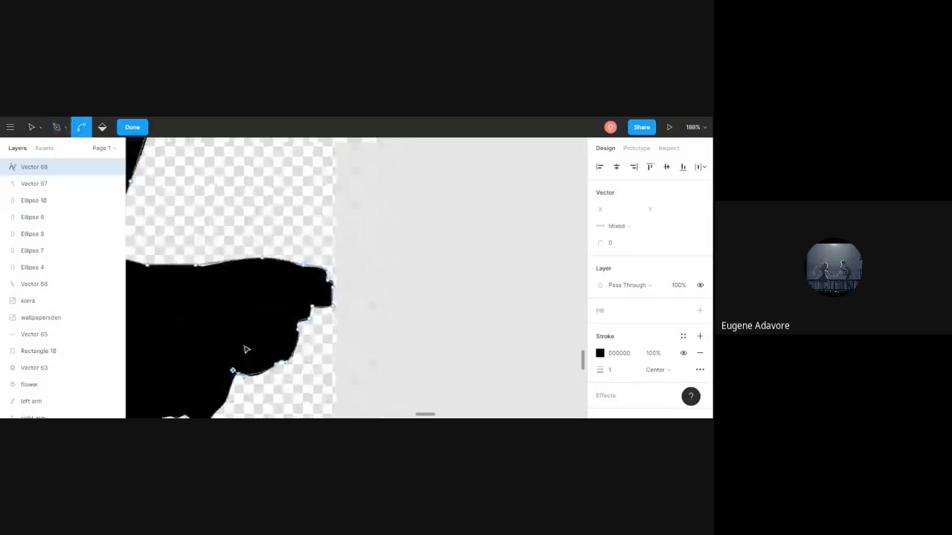
scroll(247, 342, "left", 1)
scroll(253, 328, "right", 1)
scroll(239, 283, "left", 1)
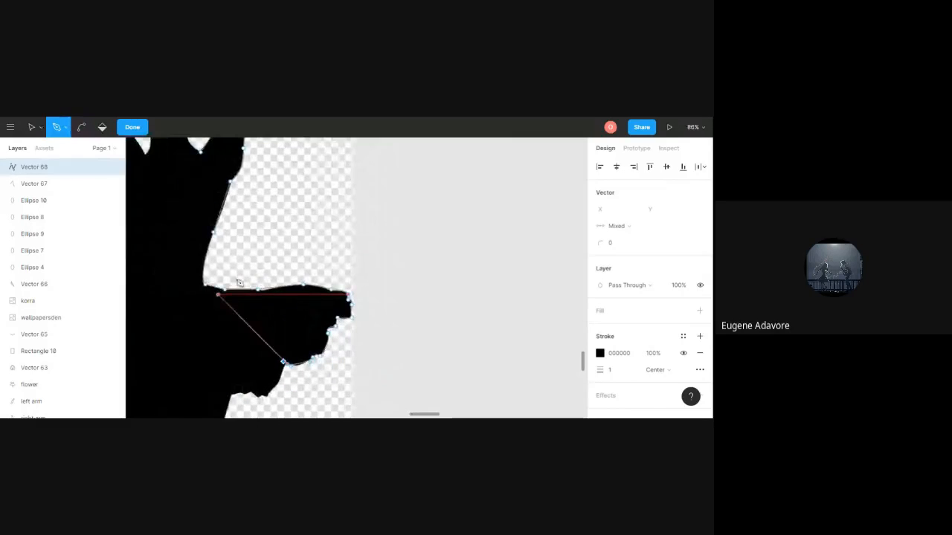
scroll(238, 282, "left", 2)
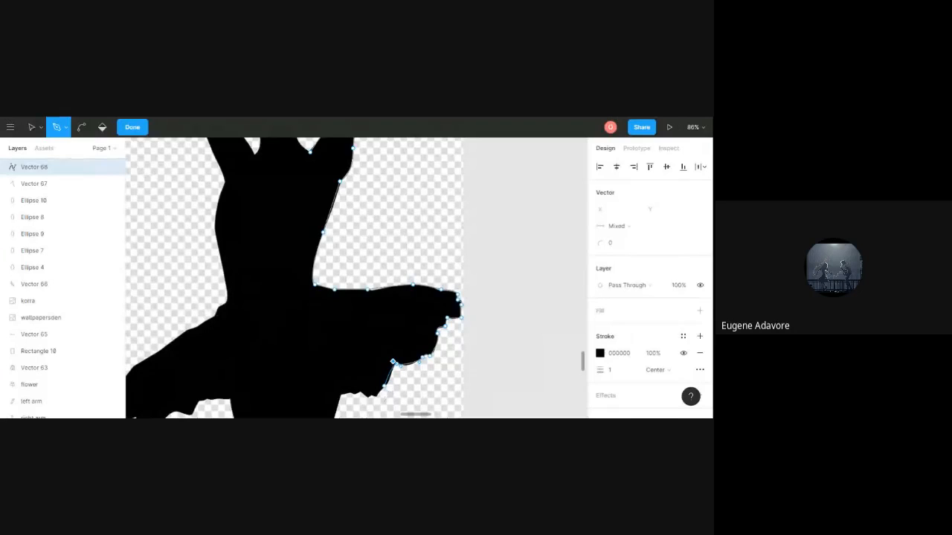
left_click(375, 391)
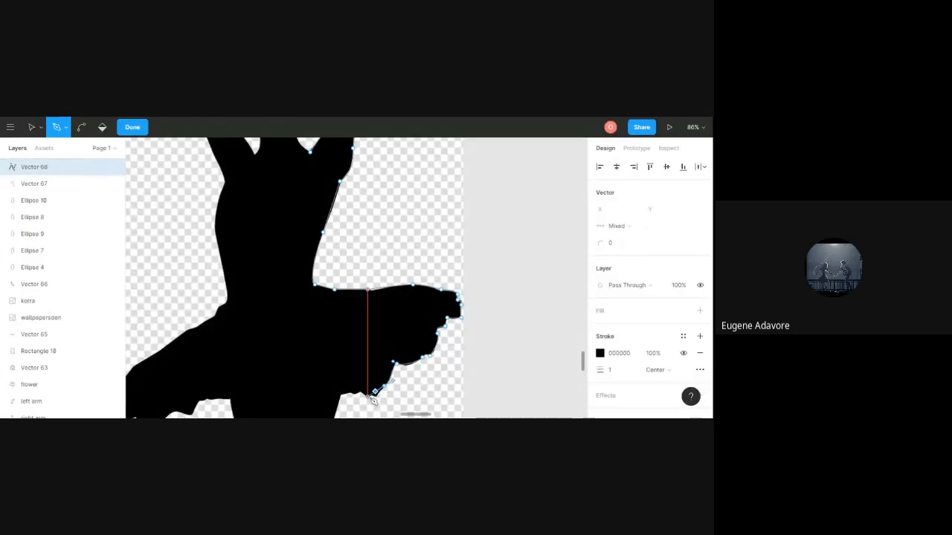
left_click(359, 390)
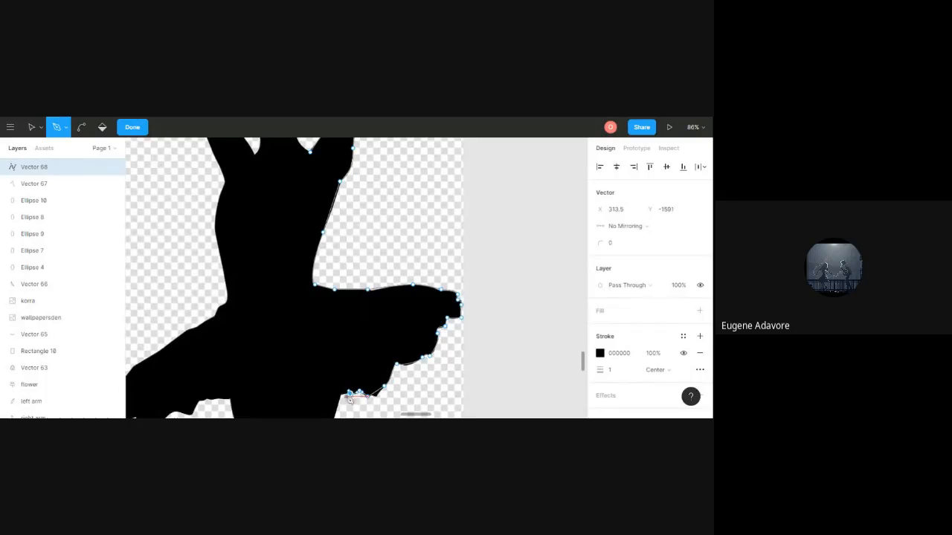
Trace the leg's outer edge from the tutu down the thigh, past the knee and calf to the ankle.
scroll(328, 349, "down", 3)
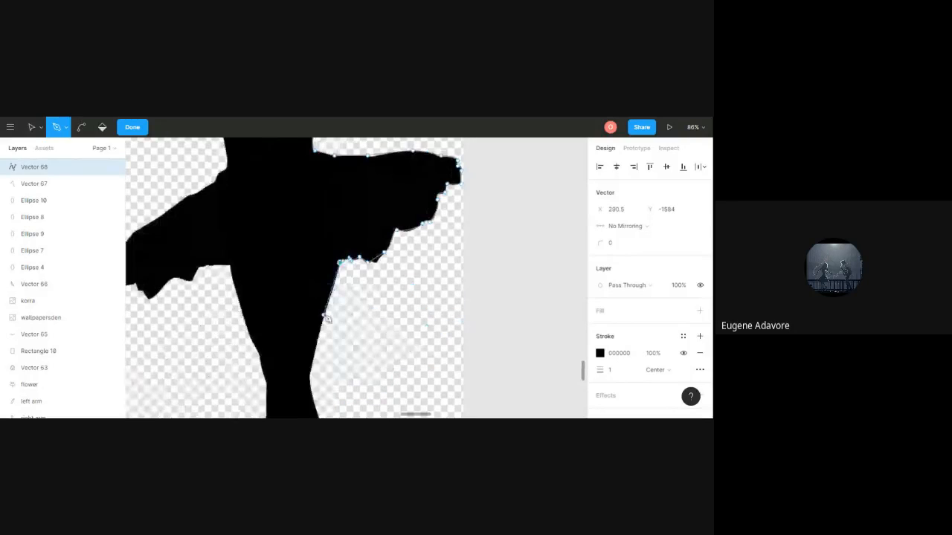
left_click(311, 381)
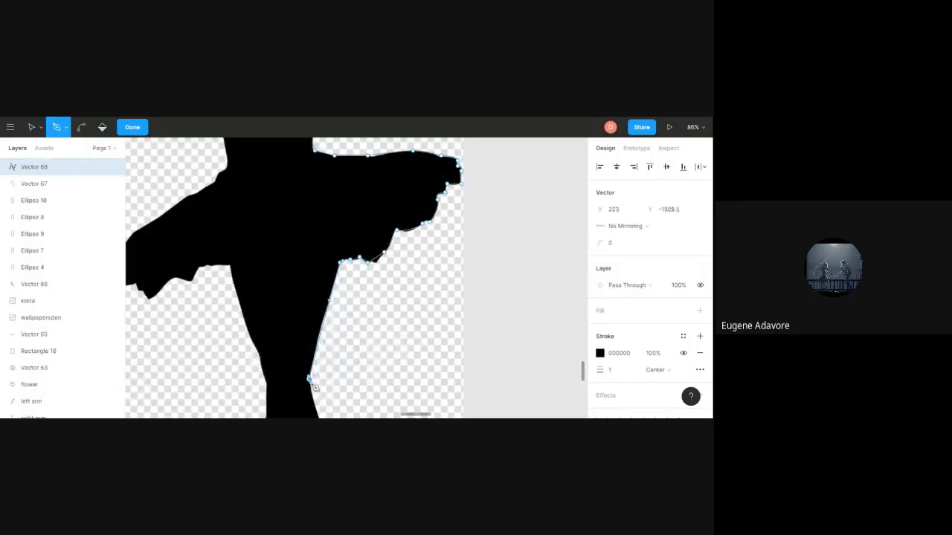
scroll(312, 357, "up", 2)
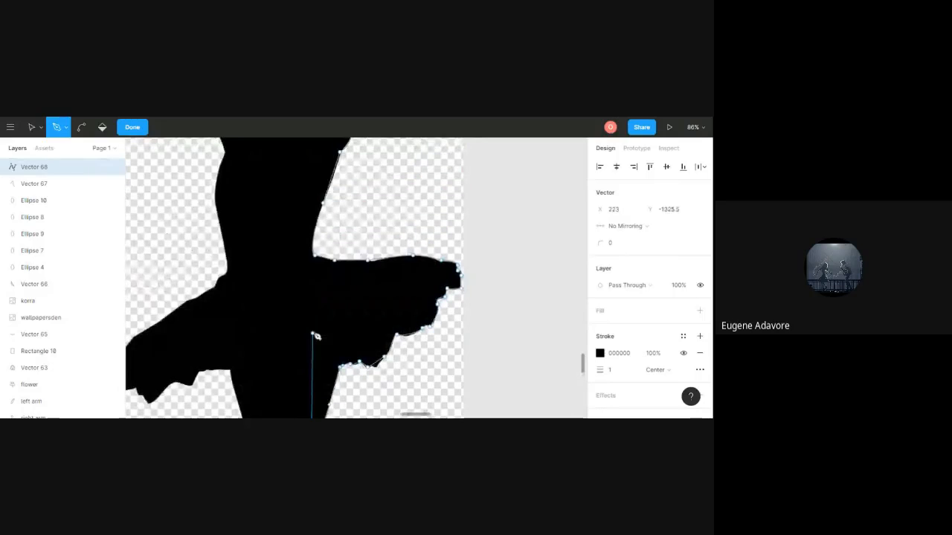
scroll(316, 336, "down", 2)
scroll(350, 259, "down", 5)
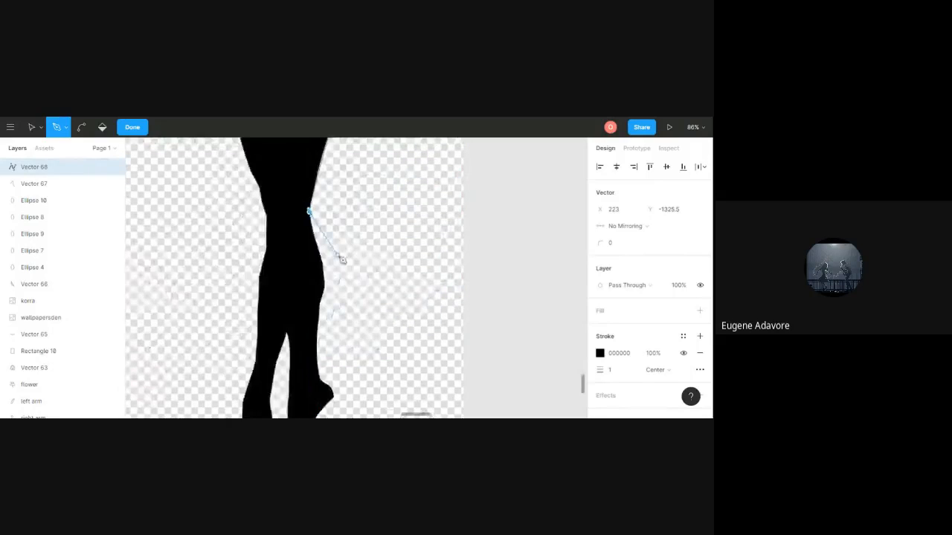
scroll(336, 238, "down", 1)
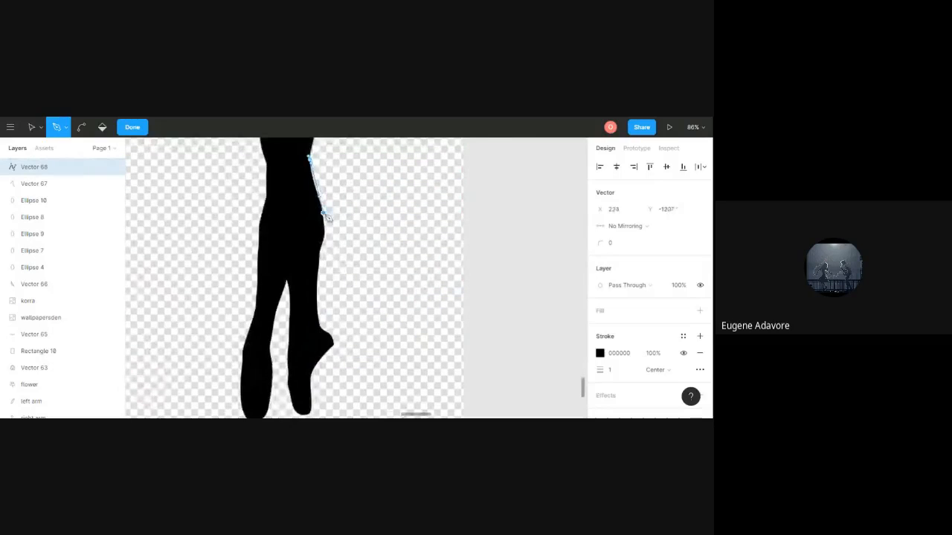
left_click(323, 214)
left_click(321, 255)
left_click_drag(319, 255, 324, 257)
left_click_drag(320, 325, 324, 338)
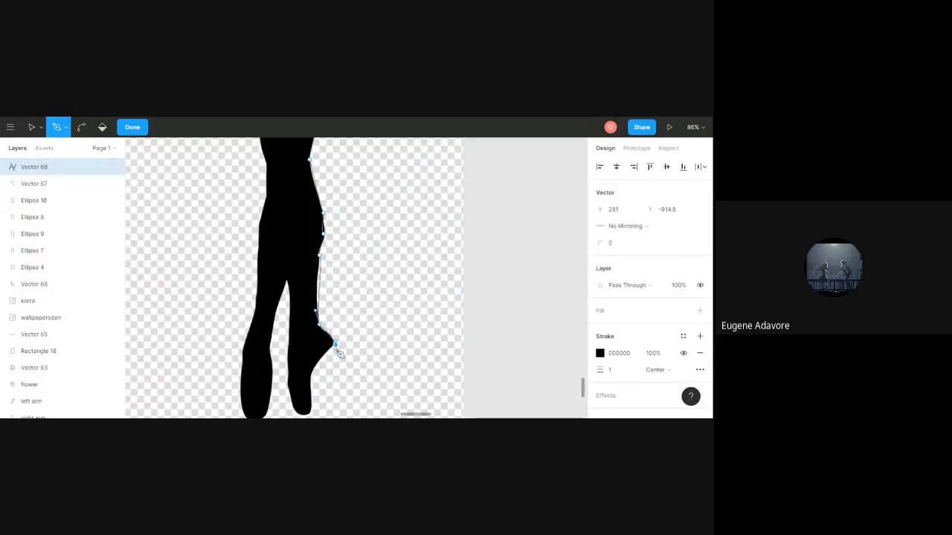
Curve the path around the heel, down the sole and around the toe of the pointed foot.
left_click(335, 343)
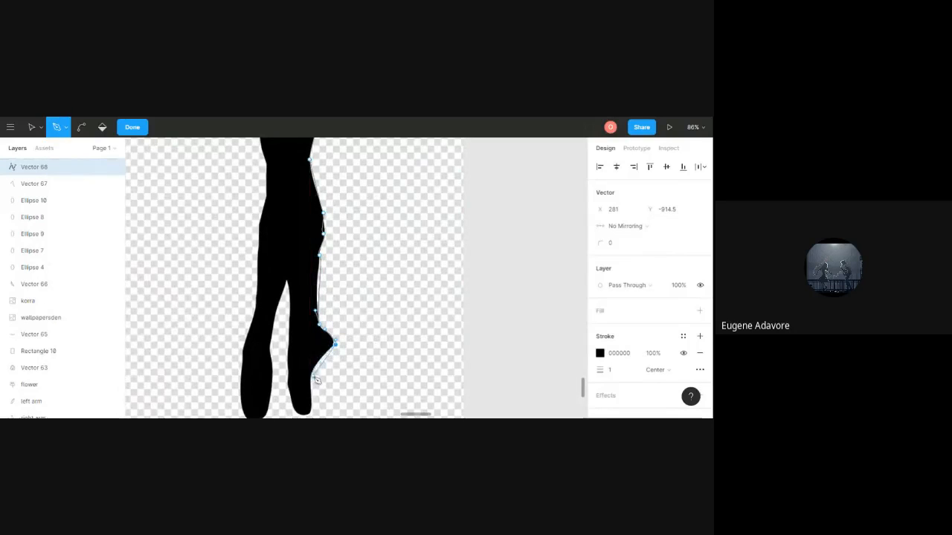
left_click_drag(310, 385, 310, 401)
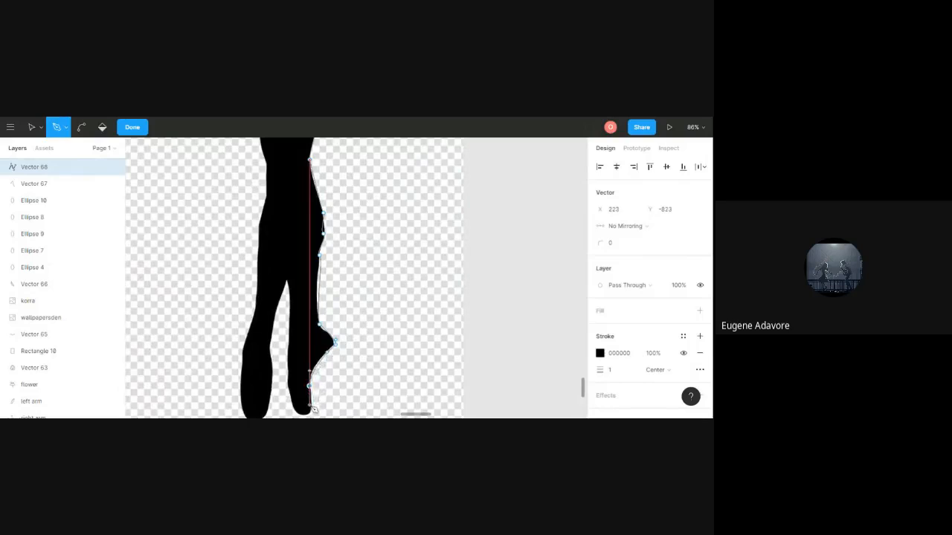
scroll(311, 372, "down", 3)
left_click_drag(308, 256, 278, 226)
left_click(310, 274)
left_click_drag(308, 293, 315, 306)
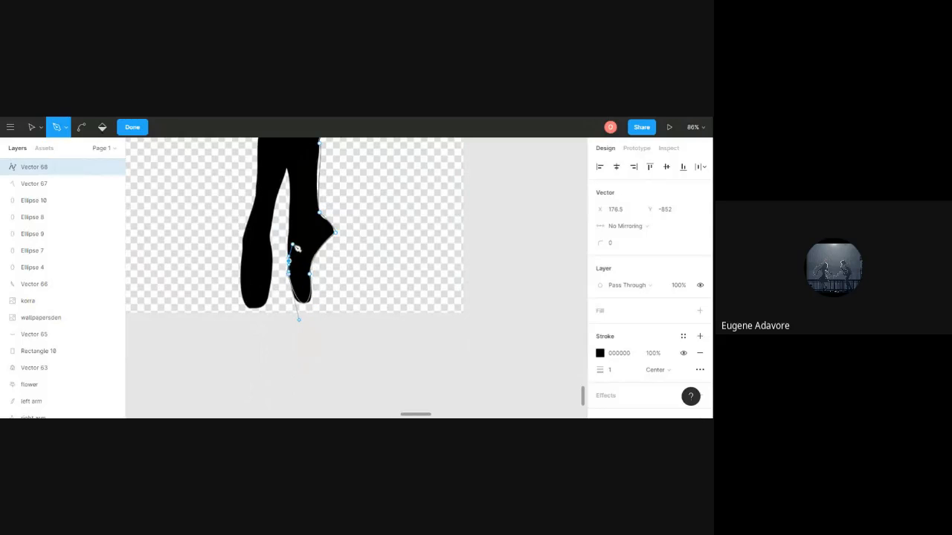
Trace the inner edge of the same foot and leg up to the point where the two legs meet.
left_click(288, 229)
scroll(293, 209, "up", 1)
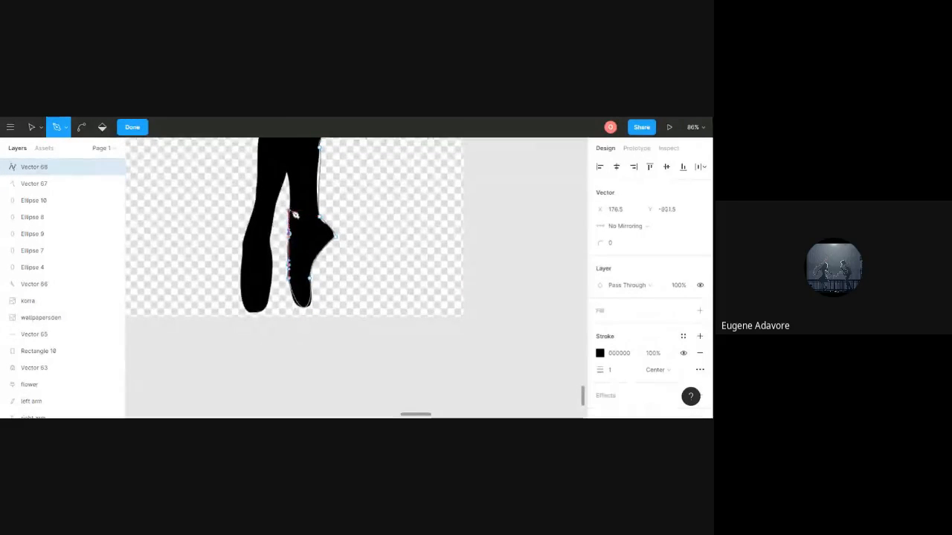
scroll(295, 211, "up", 3, "ctrl")
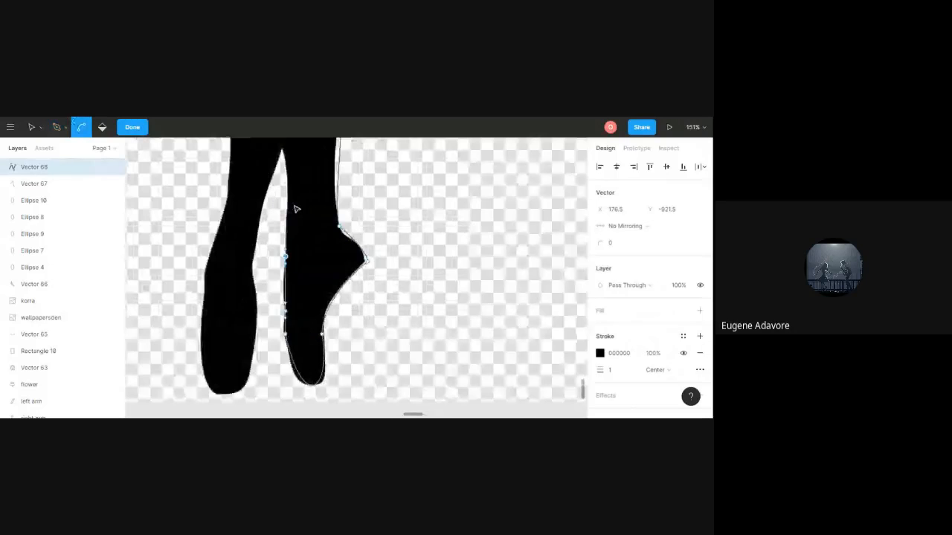
scroll(295, 209, "up", 3, "ctrl")
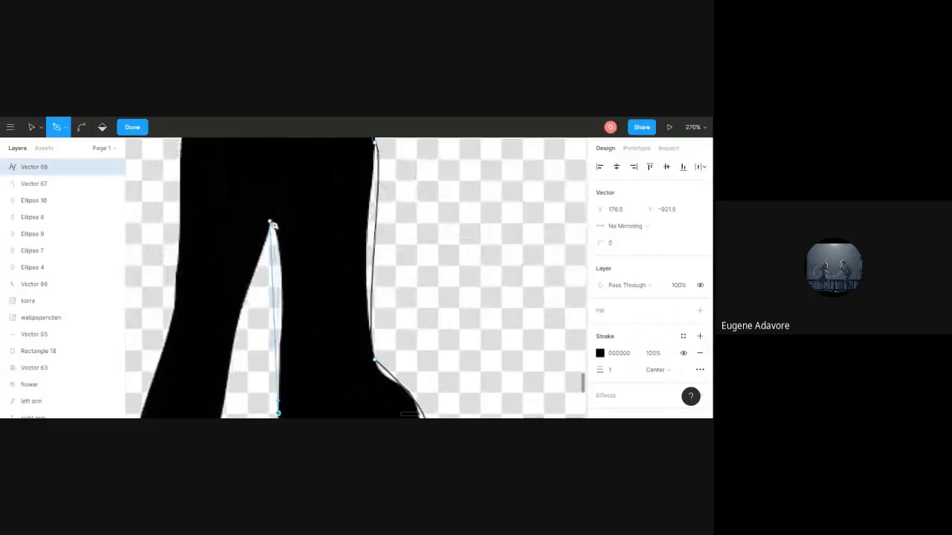
left_click_drag(272, 222, 293, 262)
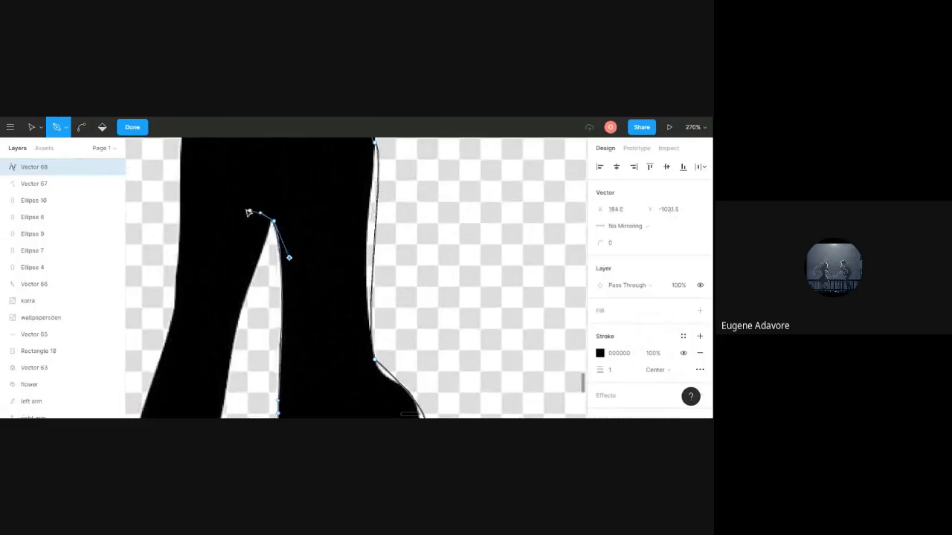
Trace the inner edge of the other leg down past the ankle to the tip of its foot.
scroll(275, 223, "down", 3)
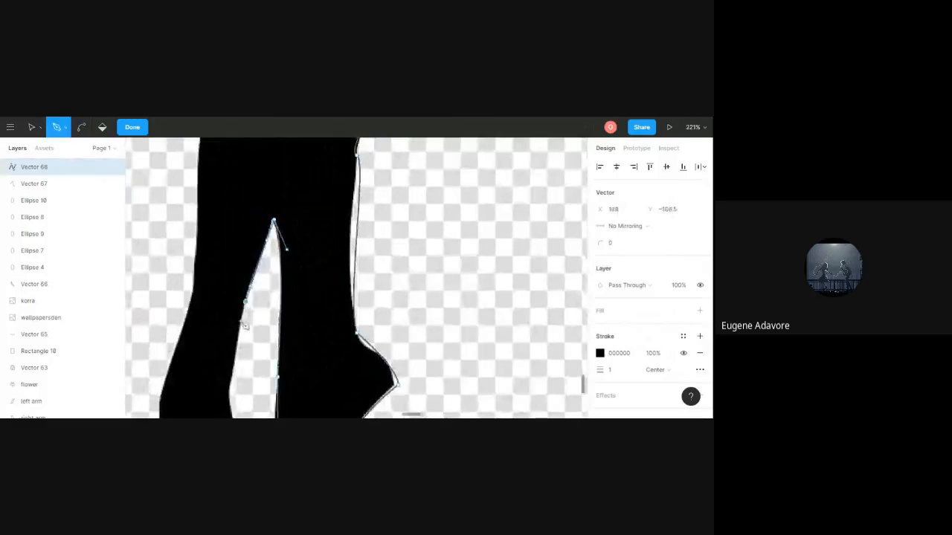
scroll(253, 305, "down", 5)
scroll(245, 279, "down", 5)
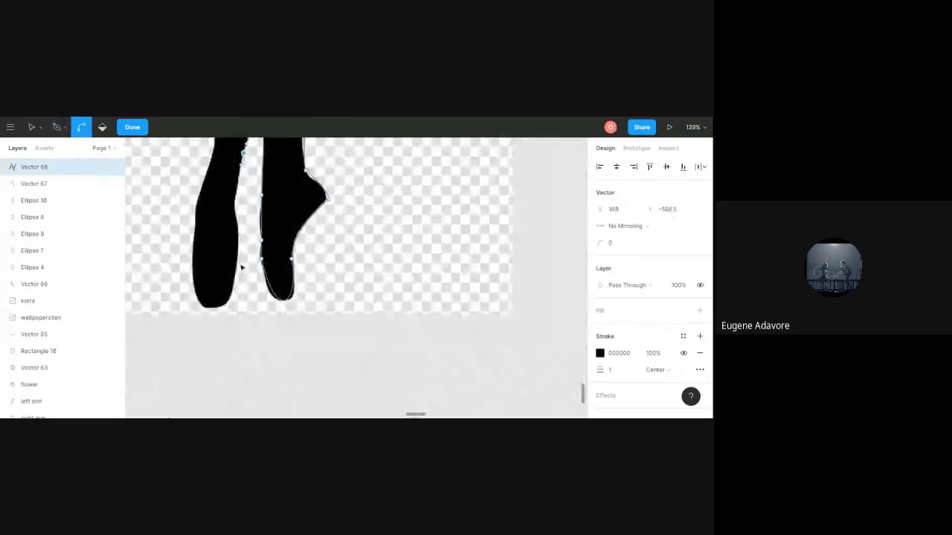
scroll(242, 268, "down", 2)
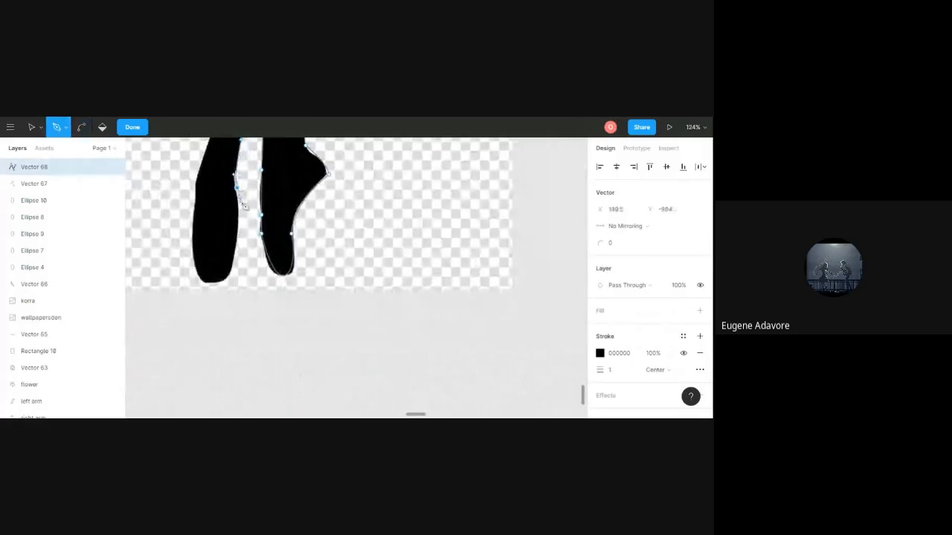
left_click_drag(218, 282, 200, 283)
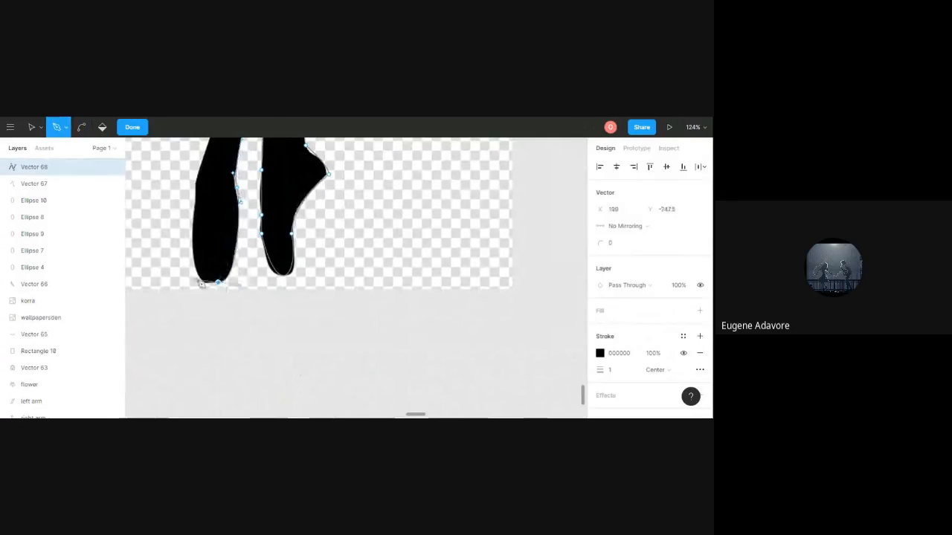
Trace around the toe tip and up the foot's outer edge past the ankle to the lower calf.
left_click_drag(203, 212, 199, 165)
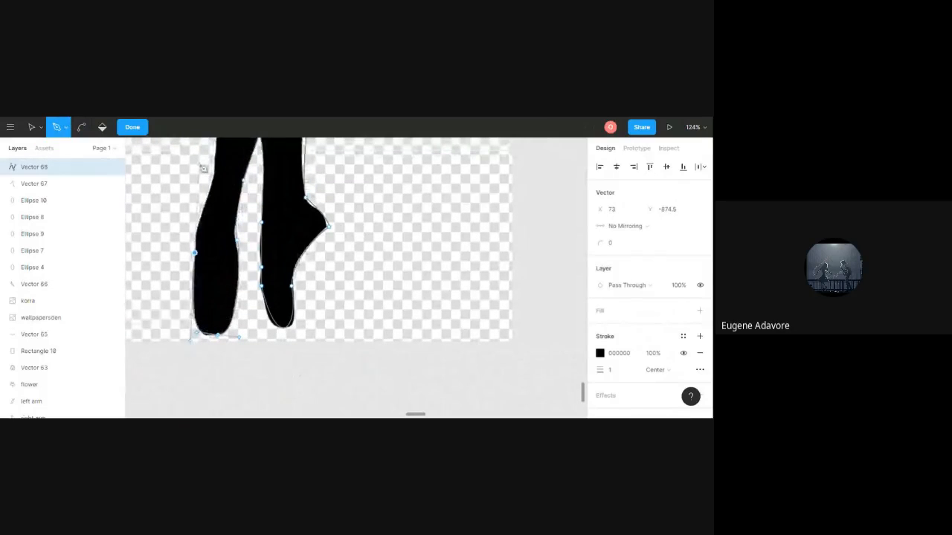
left_click(194, 253)
left_click(199, 216)
left_click_drag(200, 217, 202, 211)
left_click(216, 174)
scroll(216, 174, "down", 1)
scroll(220, 174, "up", 3)
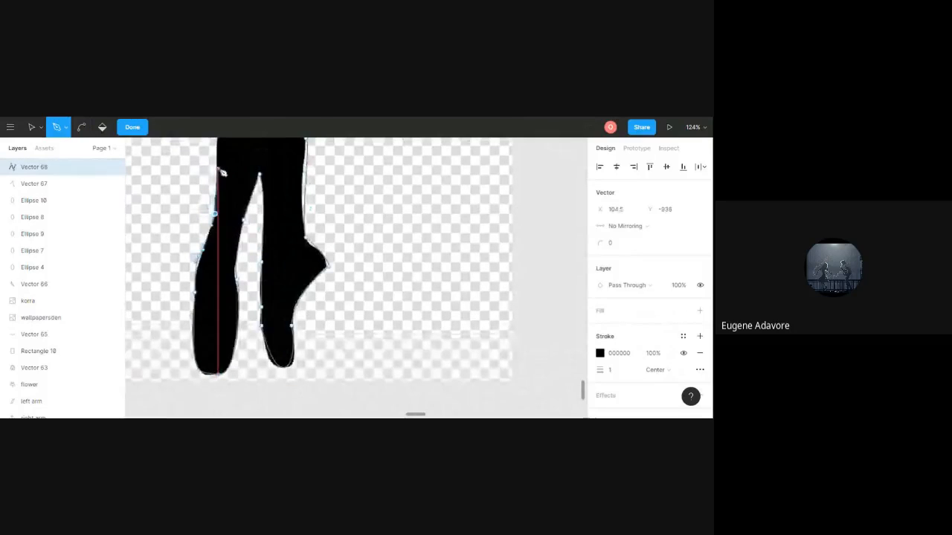
Trace the same leg's outer edge up the calf, past the knee and along the thigh to the tutu's hem.
scroll(222, 173, "down", 2)
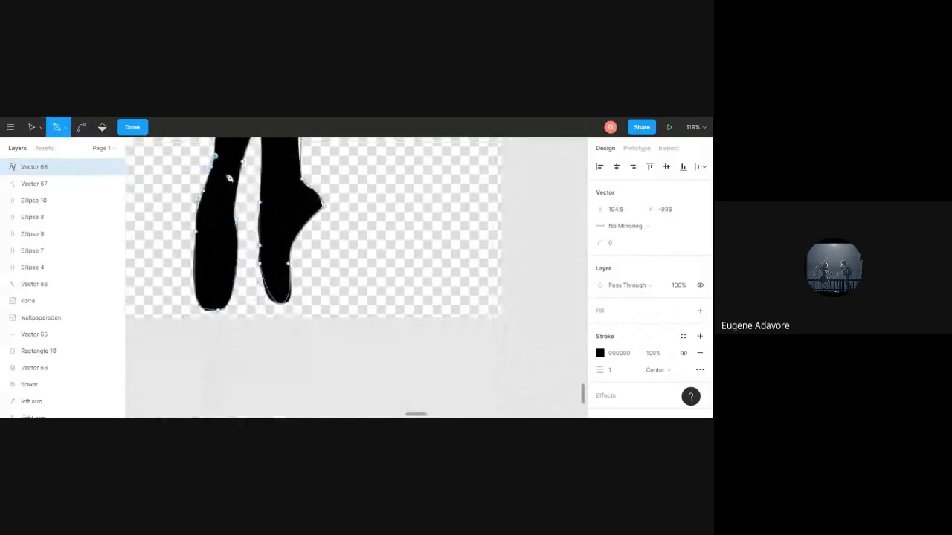
scroll(229, 179, "up", 8)
scroll(238, 231, "up", 3)
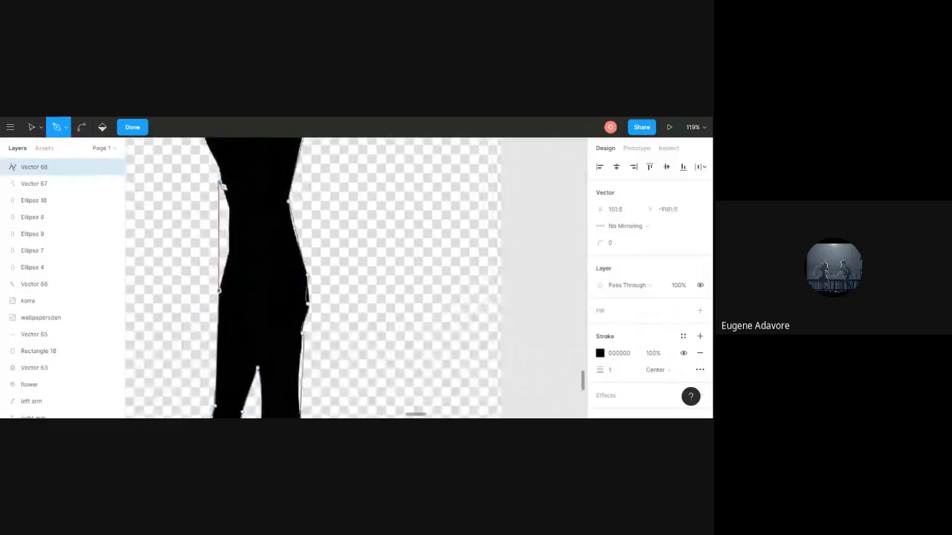
left_click(230, 253)
left_click(229, 206)
scroll(223, 193, "up", 1)
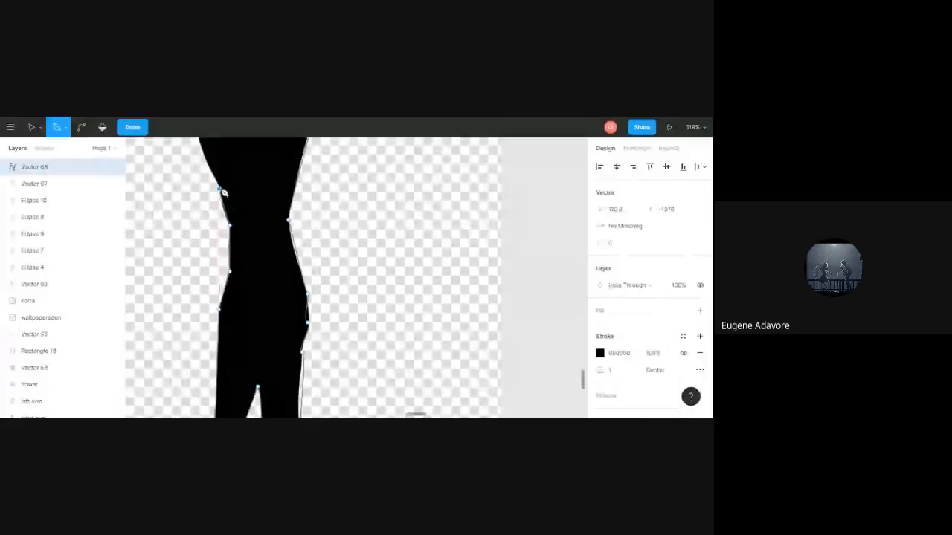
key("Escape")
left_click(220, 190)
scroll(220, 190, "up", 3)
left_click(206, 286)
left_click(180, 202)
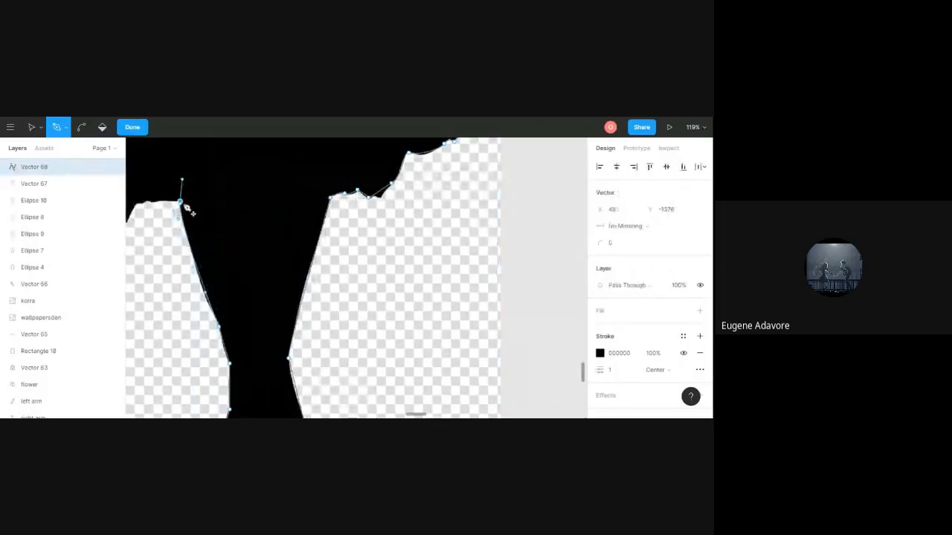
Trace the tutu's ragged lower hem from the thigh outward, around its lowest point.
scroll(186, 209, "down", 1)
scroll(159, 206, "left", 3)
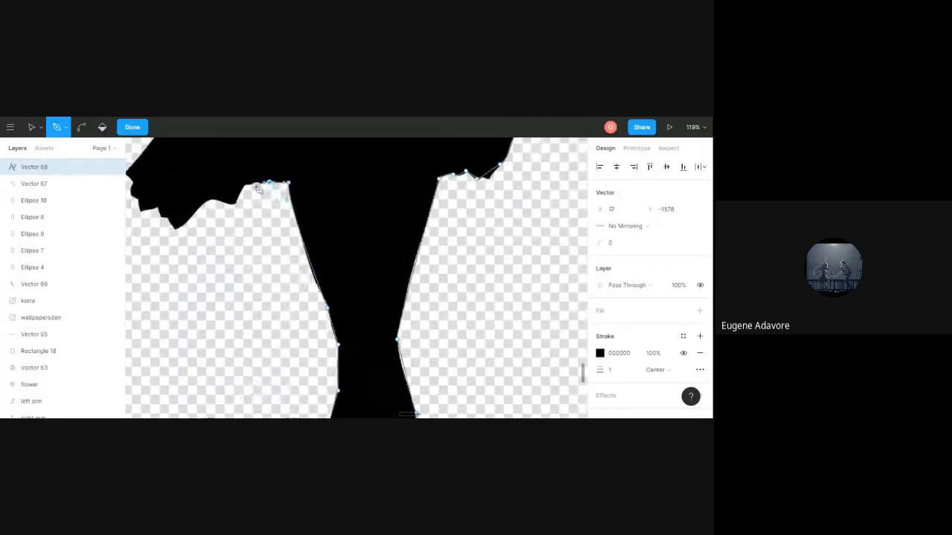
left_click(255, 183)
left_click_drag(246, 182, 241, 182)
left_click(236, 203)
left_click_drag(198, 210, 184, 229)
left_click(177, 228)
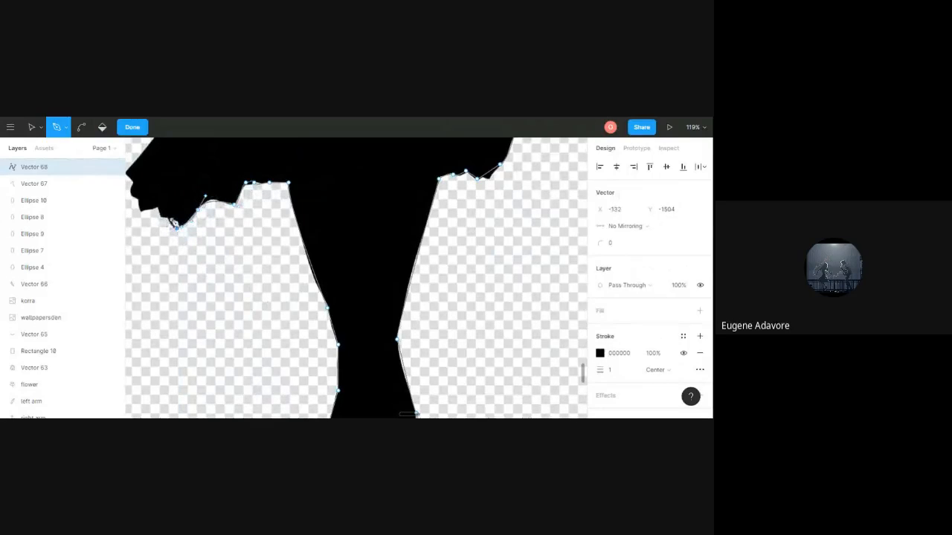
left_click(159, 204)
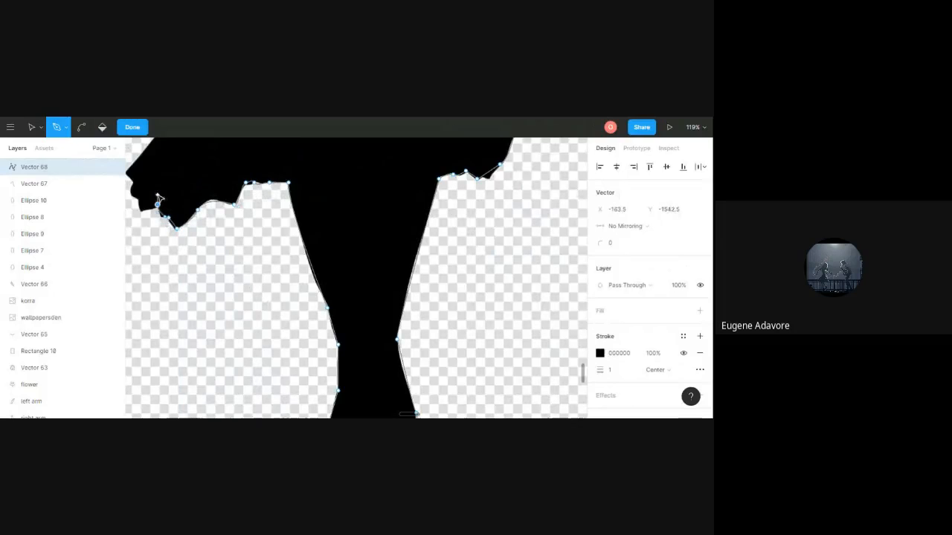
Trace the jagged end of the tutu up to its outermost corner.
left_click(139, 199)
scroll(128, 195, "left", 1)
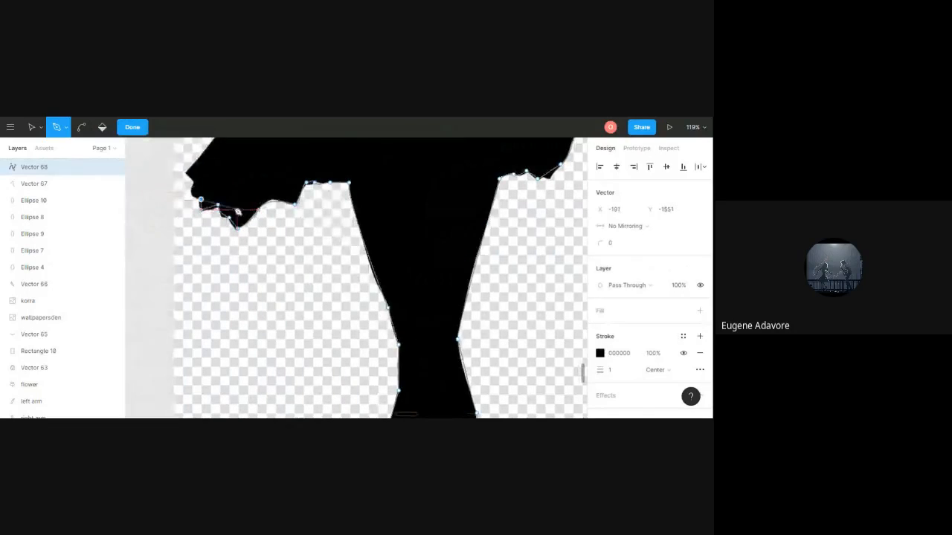
left_click(192, 192)
left_click(195, 182)
left_click_drag(201, 171, 207, 171)
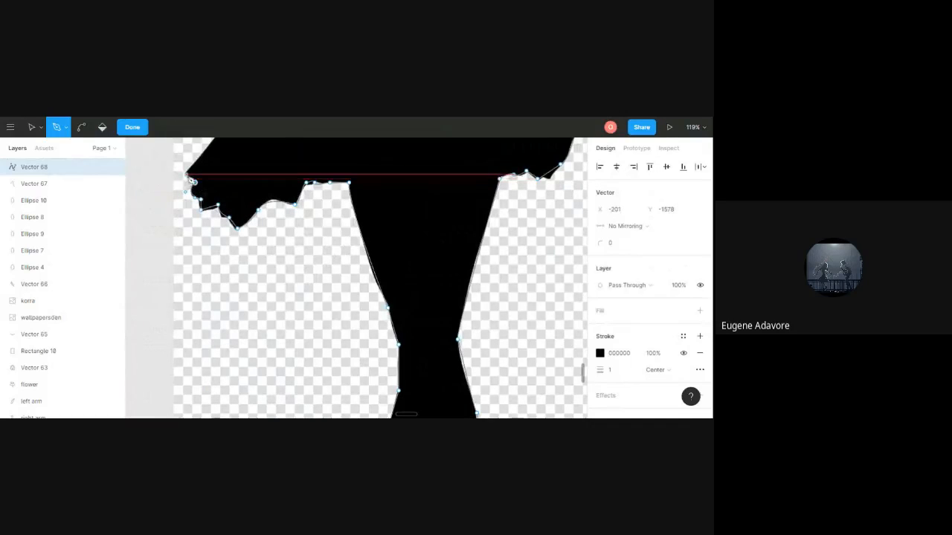
Trace the tutu's upper edge back to the waist and replace the first torso point with one nearer the waist.
scroll(193, 185, "down", 1)
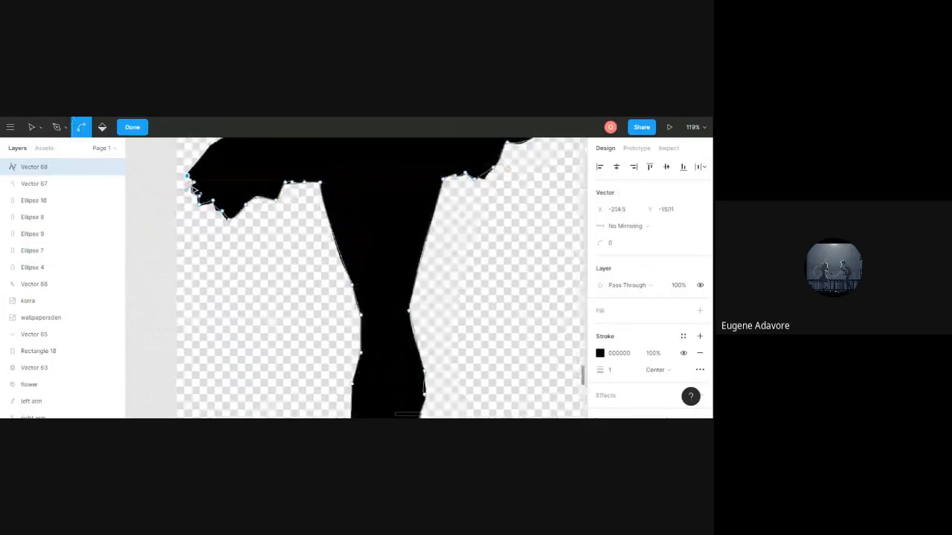
scroll(194, 191, "up", 2)
left_click_drag(208, 291, 314, 172)
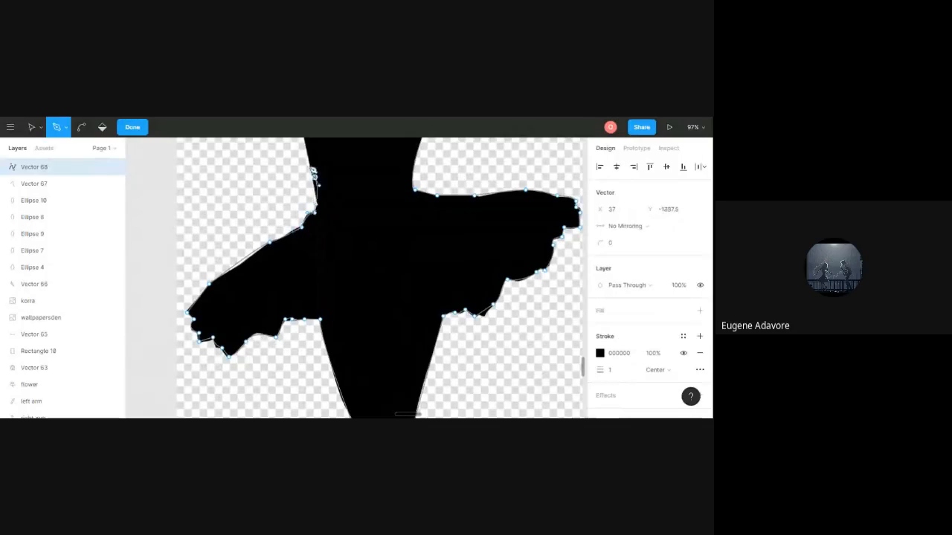
key("ctrl+z")
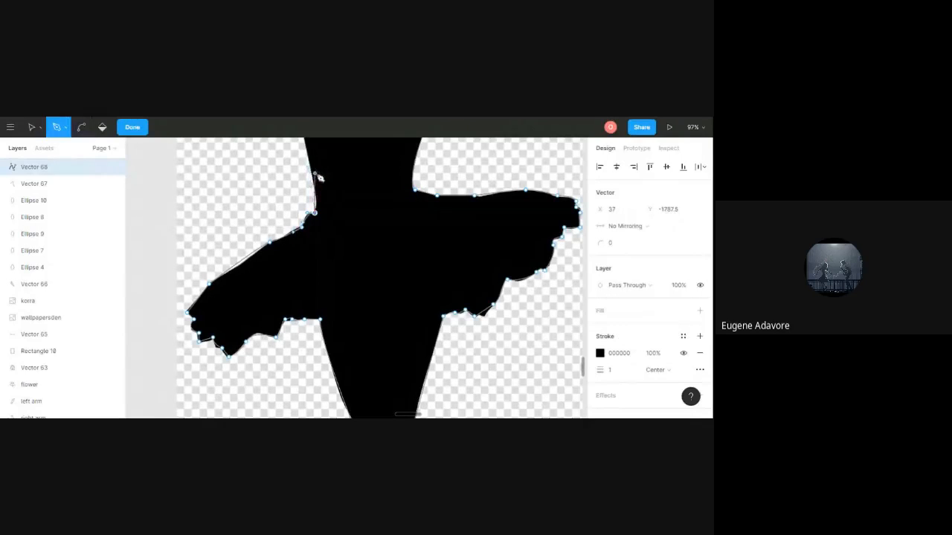
left_click(315, 196)
Trace the side of the torso from the waist up to the armpit.
scroll(314, 196, "up", 1)
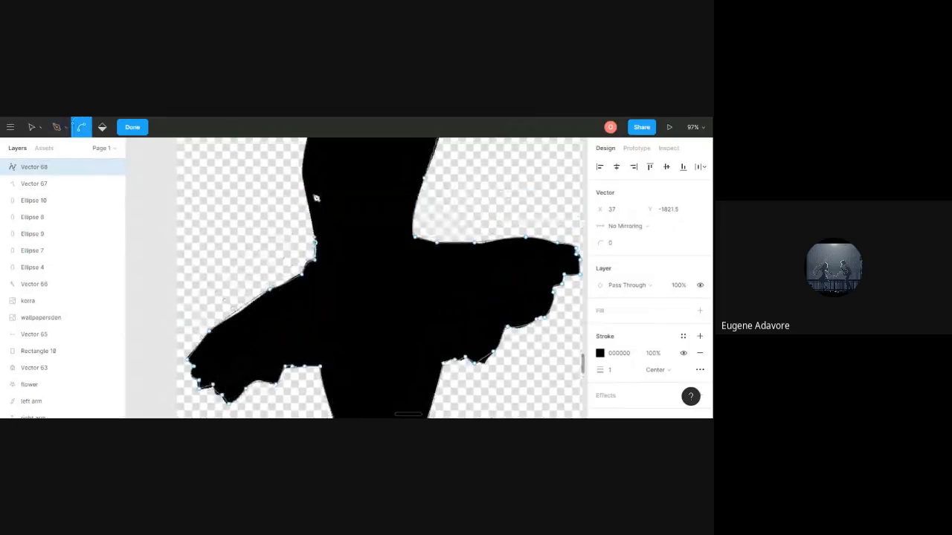
scroll(315, 197, "down", 1)
left_click(305, 173)
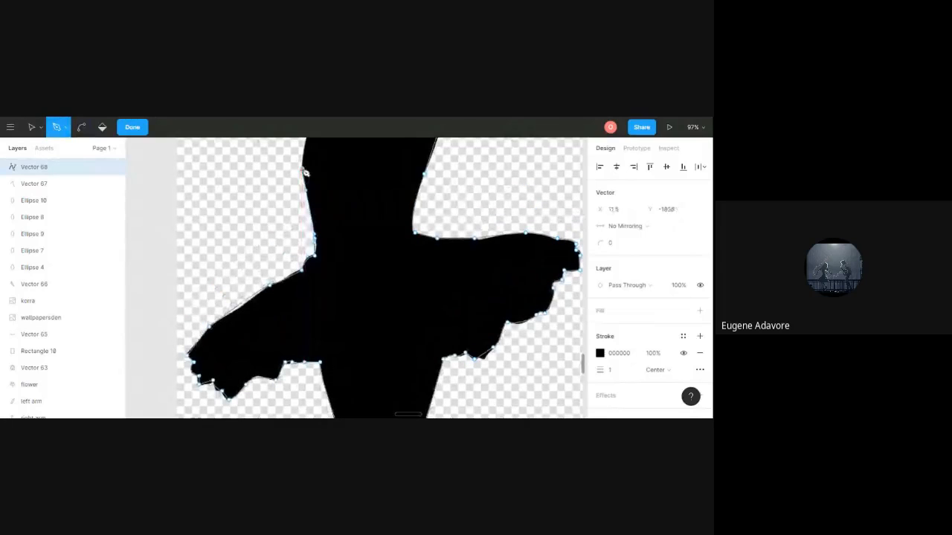
scroll(320, 186, "up", 2)
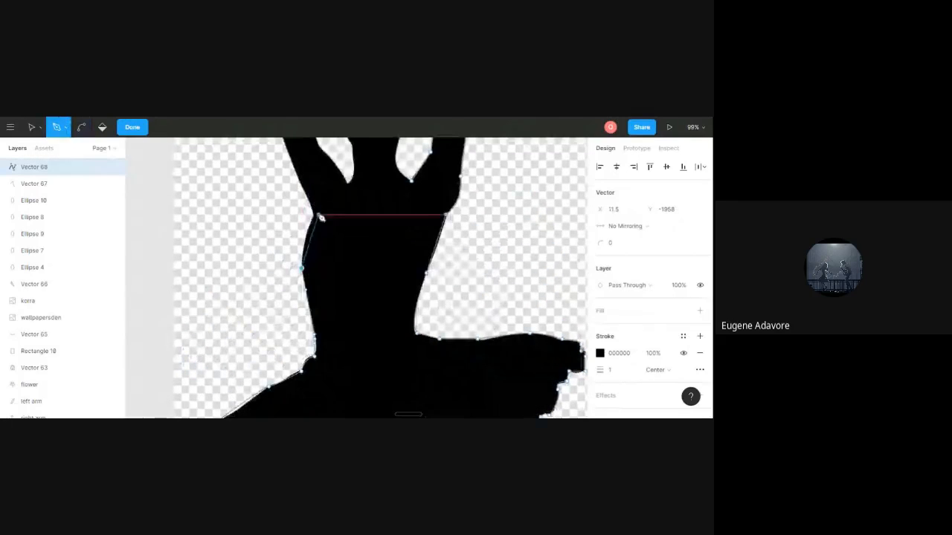
left_click(315, 215)
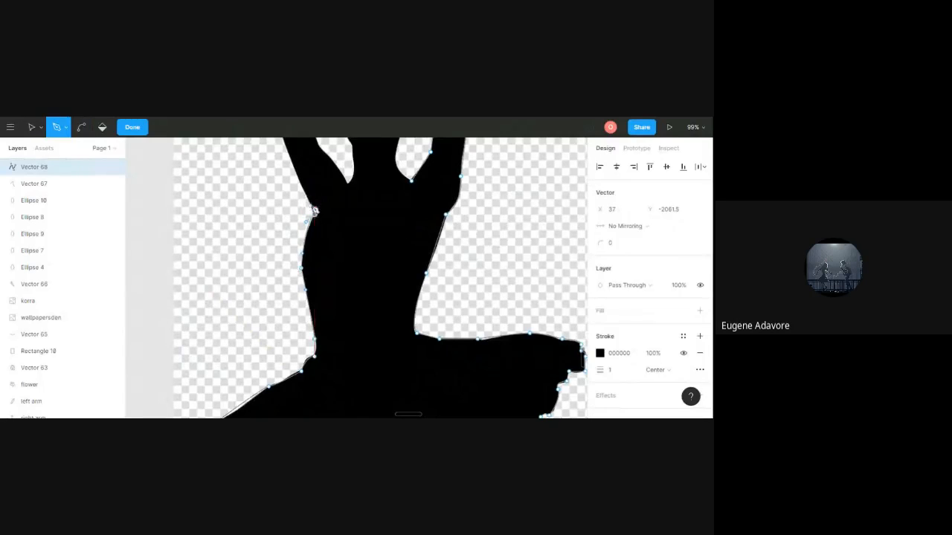
Trace the raised arm's outer edge from the armpit past the elbow to the wrist, redoing the wrist point.
scroll(319, 215, "up", 1)
scroll(318, 202, "down", 5)
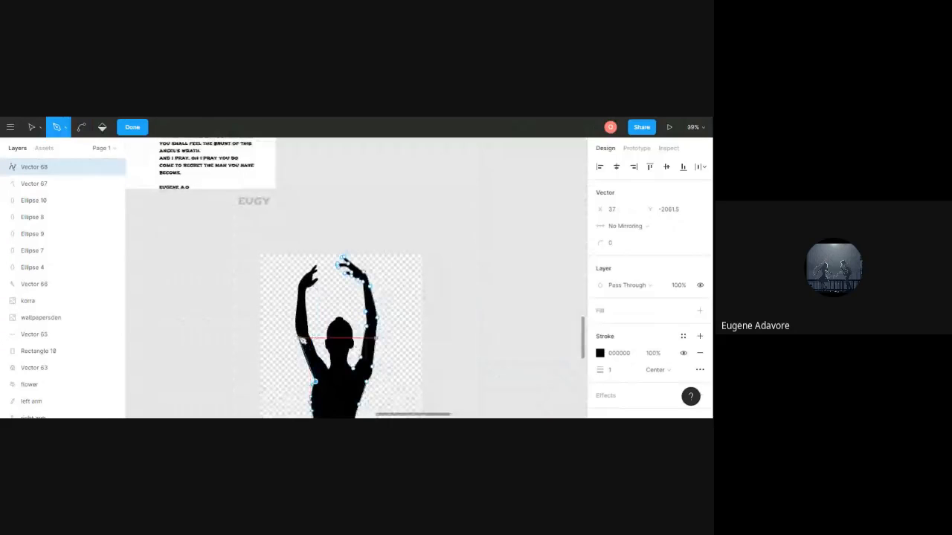
left_click(297, 328)
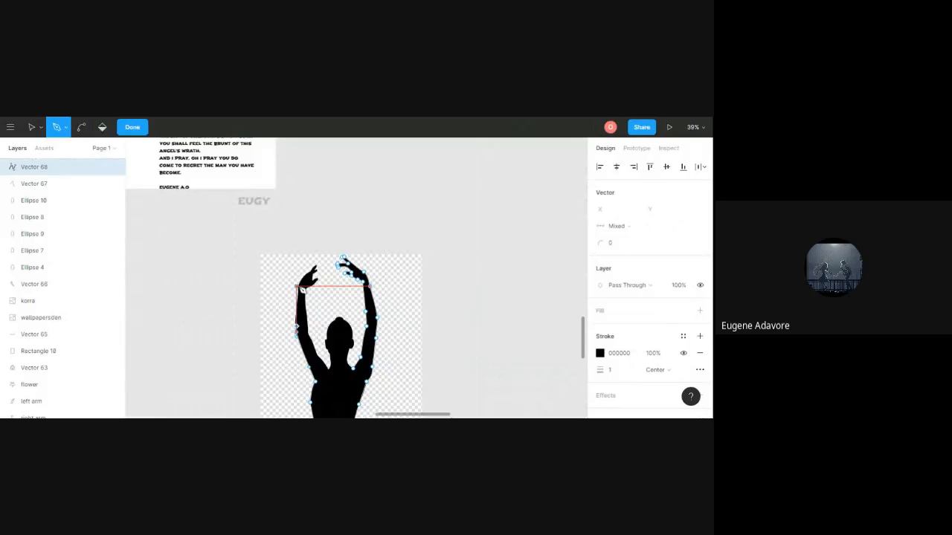
left_click(302, 289)
key("ctrl+z")
left_click(303, 293)
scroll(305, 276, "down", 2)
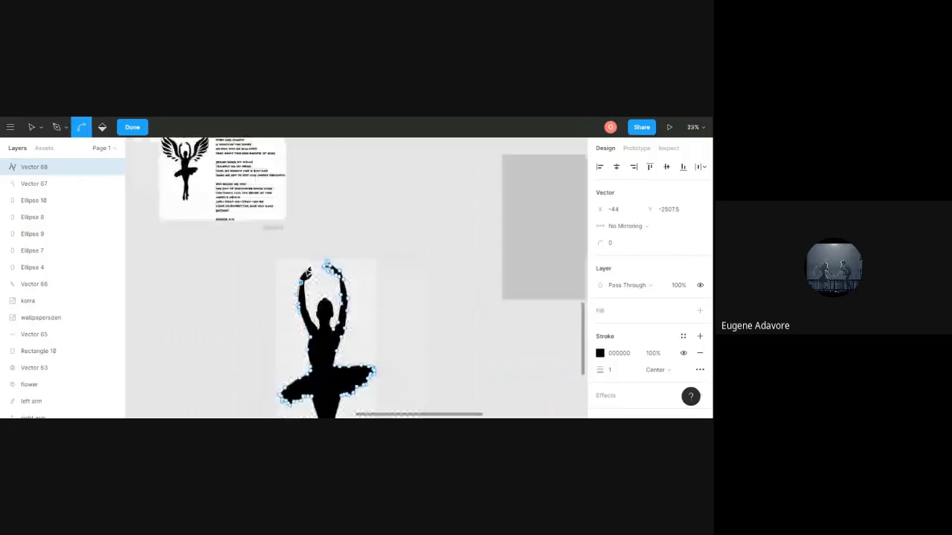
Curve the path from the wrist over the back of the hand to the base of the uppermost finger.
scroll(304, 275, "down", 1)
scroll(306, 274, "down", 1)
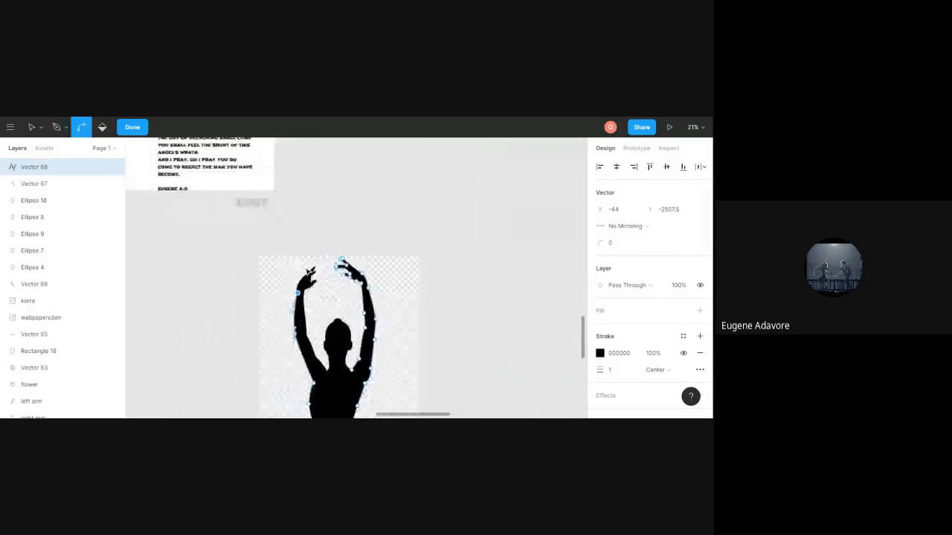
scroll(310, 270, "up", 3)
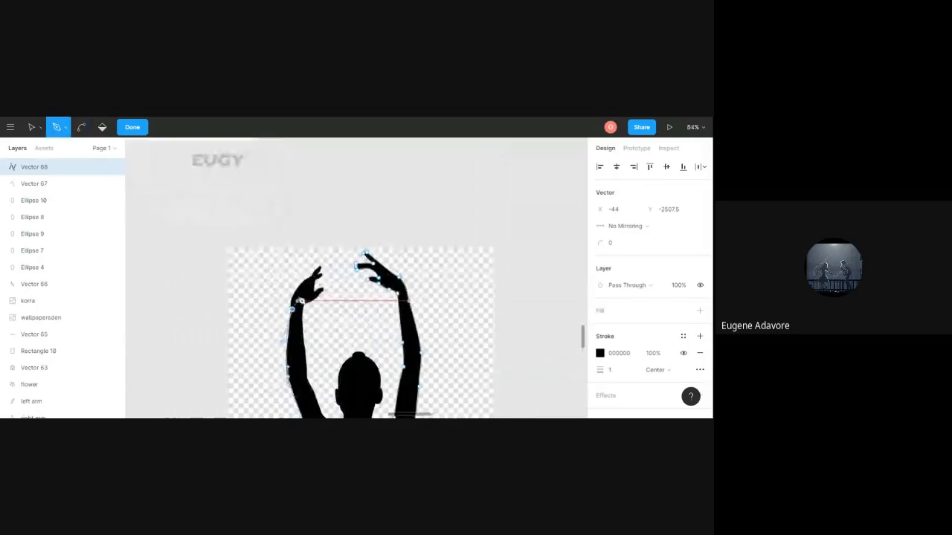
left_click_drag(311, 277, 336, 267)
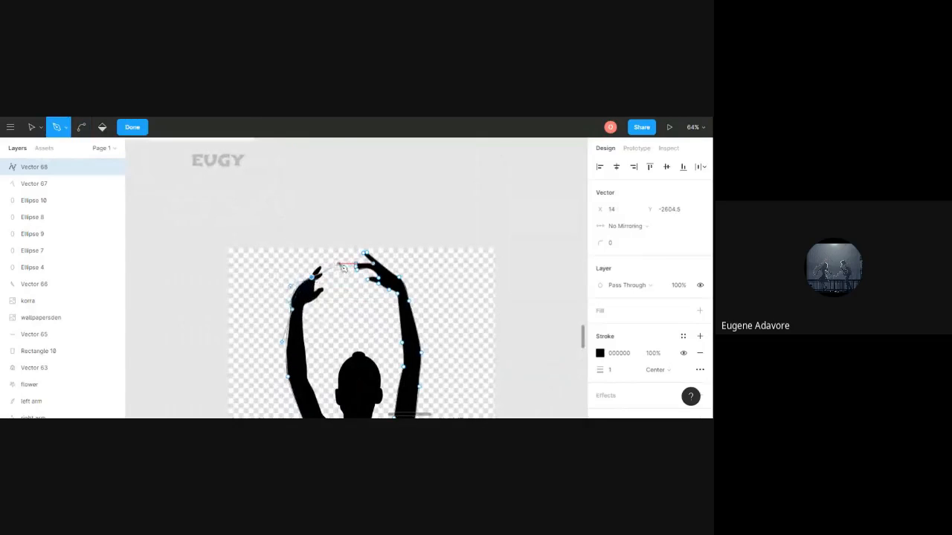
left_click(339, 264)
left_click(313, 277)
Extend the path along the uppermost finger and set a curved point at its tip.
scroll(322, 271, "up", 2)
scroll(322, 271, "up", 4)
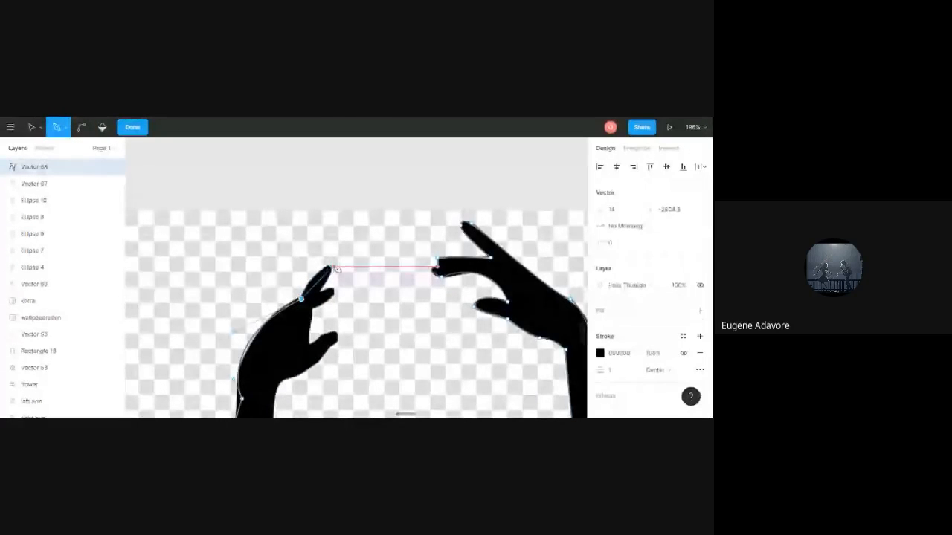
key("ctrl+z")
key("ctrl+shift+z")
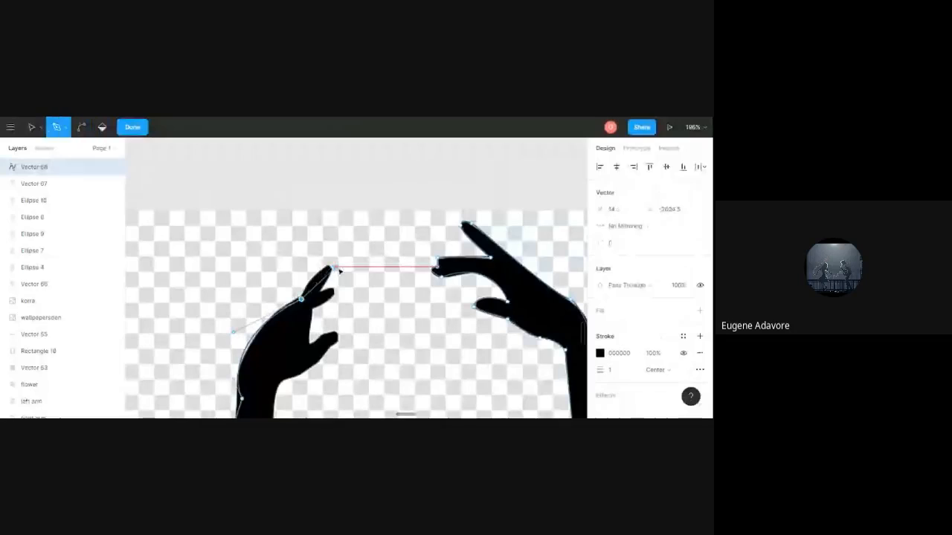
left_click_drag(335, 268, 354, 267)
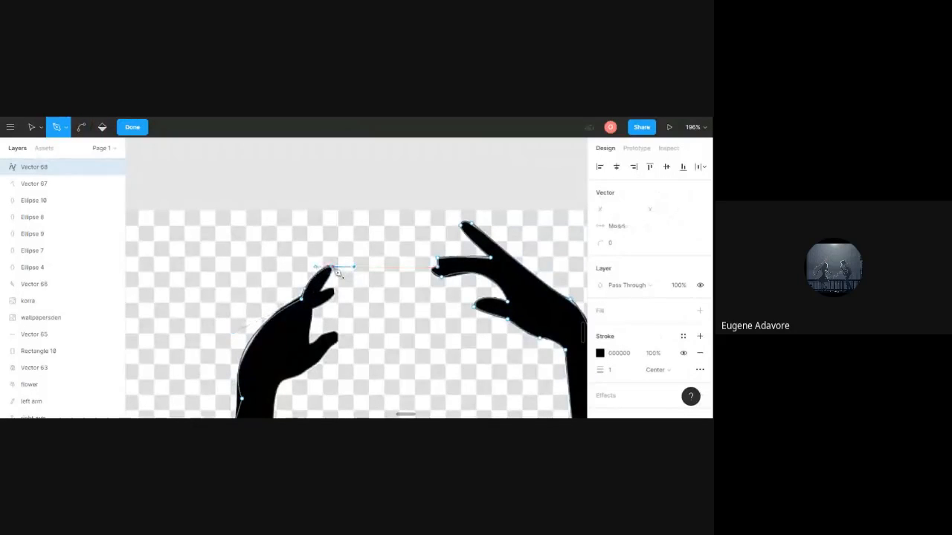
left_click(334, 268)
Trace around the second finger, down the palm and around the thumb to the inside of the wrist.
left_click(321, 293)
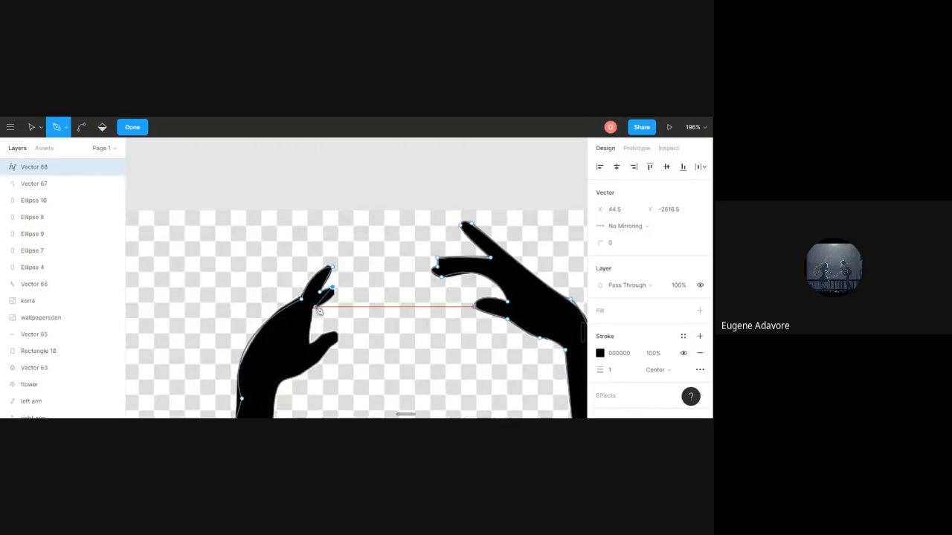
left_click(314, 306)
left_click(309, 341)
left_click(331, 345)
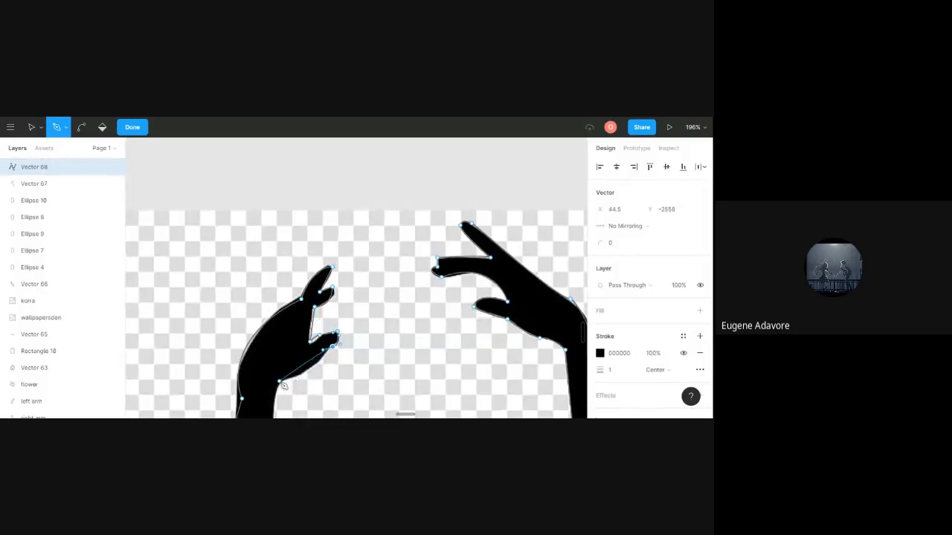
left_click_drag(284, 381, 256, 386)
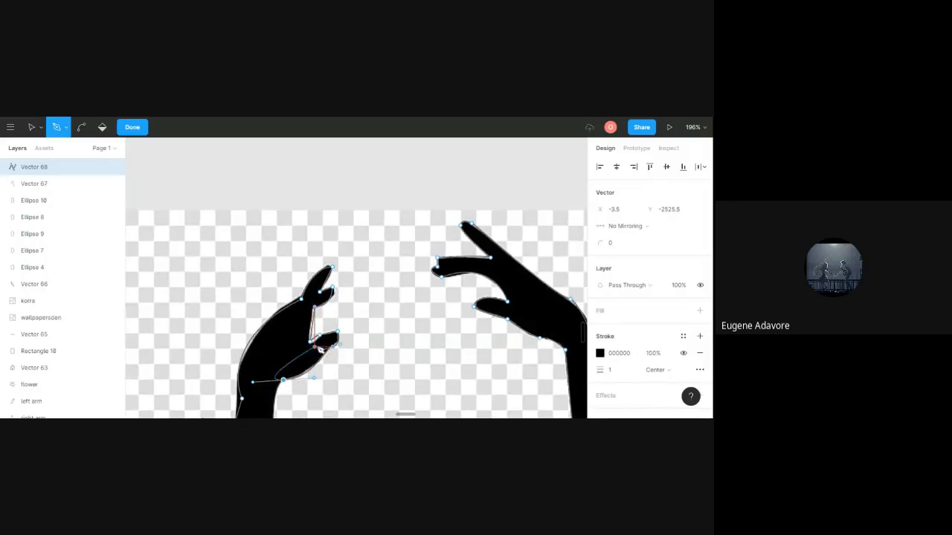
left_click(285, 380)
Trace the inner edge of the same arm from the wrist down the forearm to the elbow.
scroll(323, 356, "up", 1)
scroll(324, 349, "down", 3)
scroll(324, 342, "down", 2)
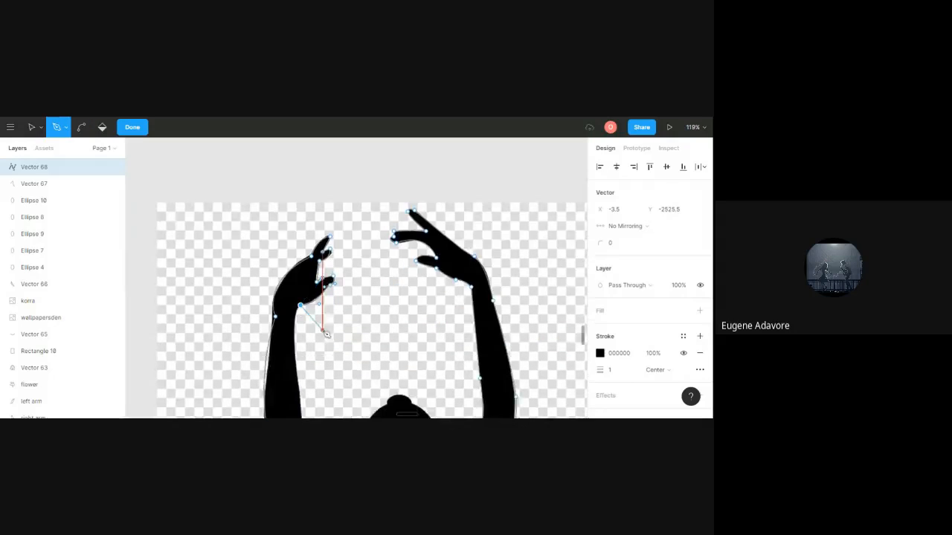
scroll(325, 334, "down", 5)
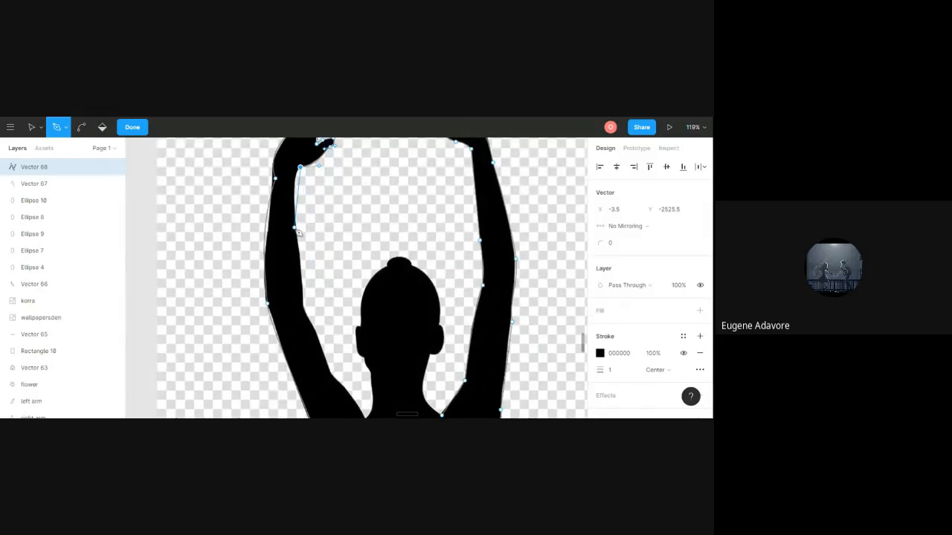
left_click_drag(301, 246, 317, 310)
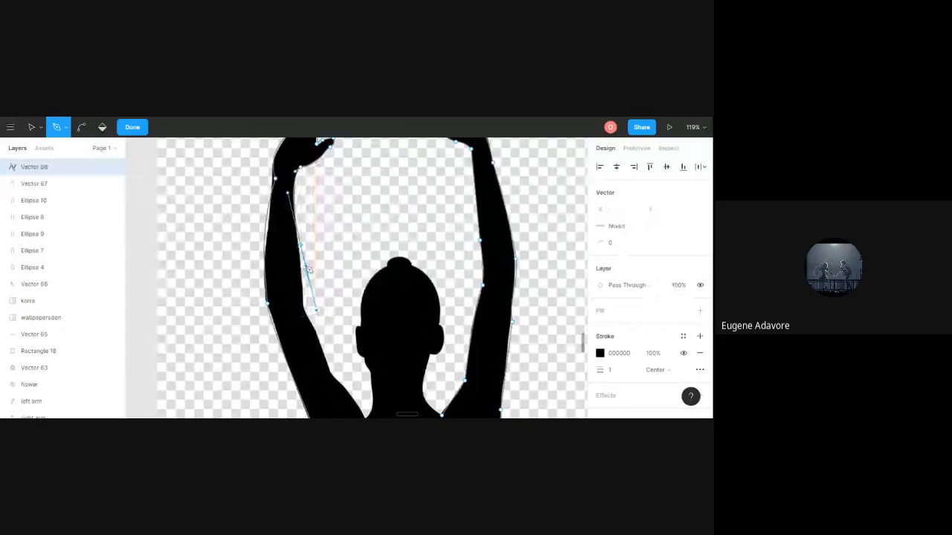
left_click(302, 248)
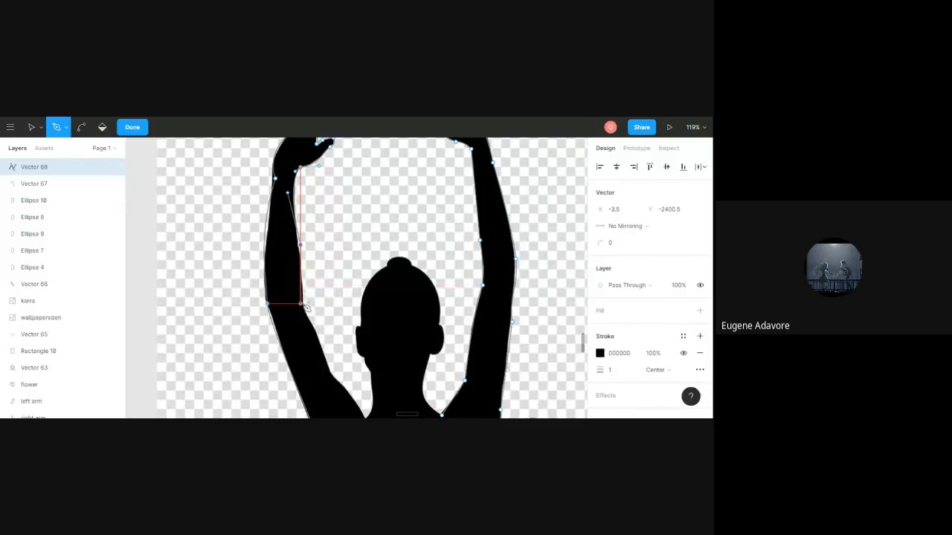
left_click(303, 310)
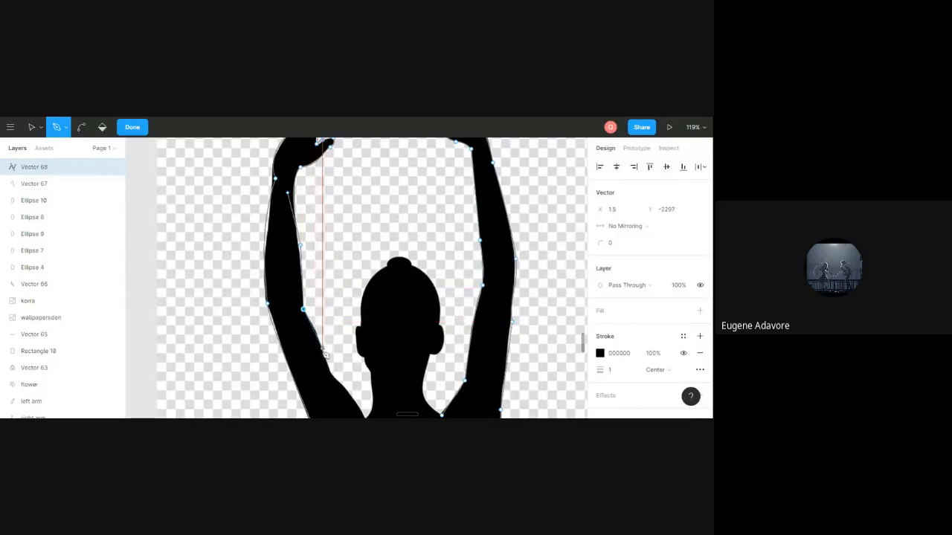
Trace the inner edge of the upper arm from below the elbow to where the shoulder meets the neck.
left_click_drag(330, 372, 336, 394)
scroll(346, 361, "up", 1)
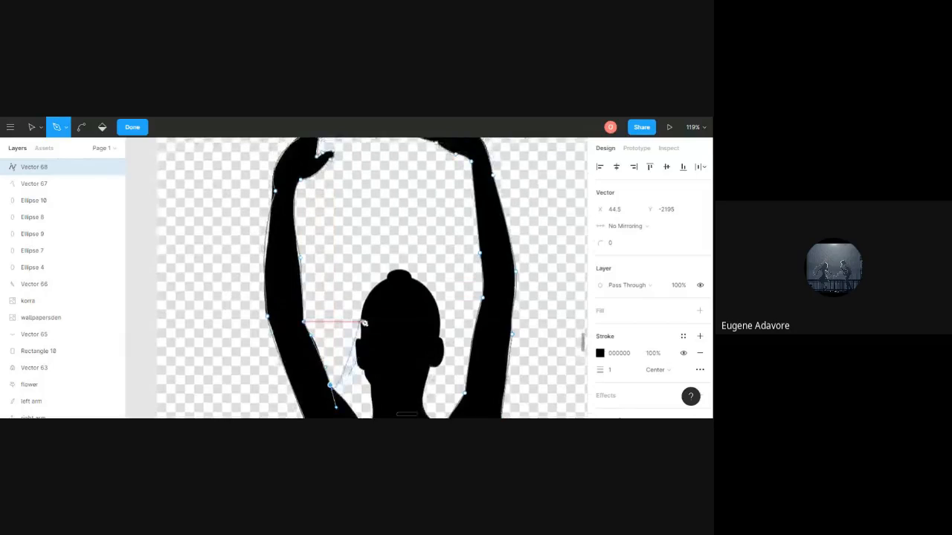
scroll(359, 301, "down", 5)
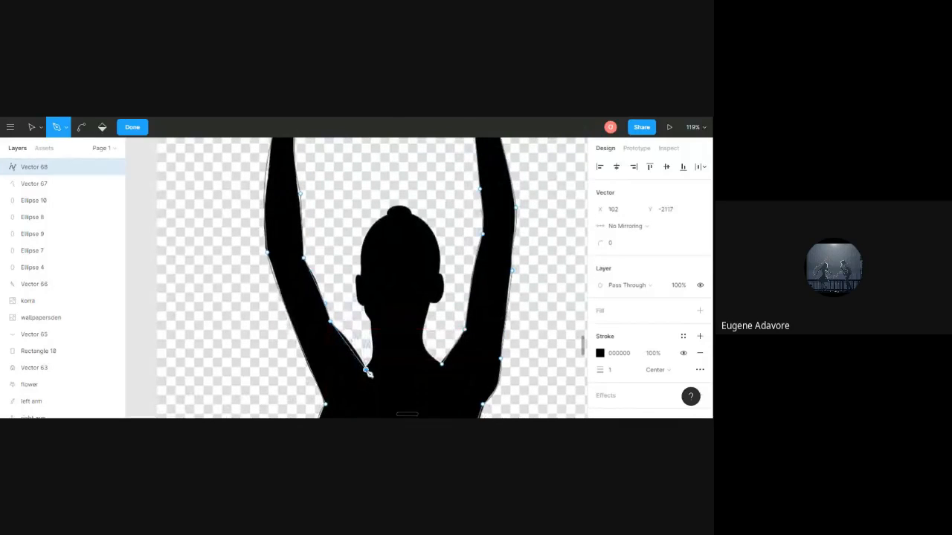
left_click(365, 369)
key("Escape")
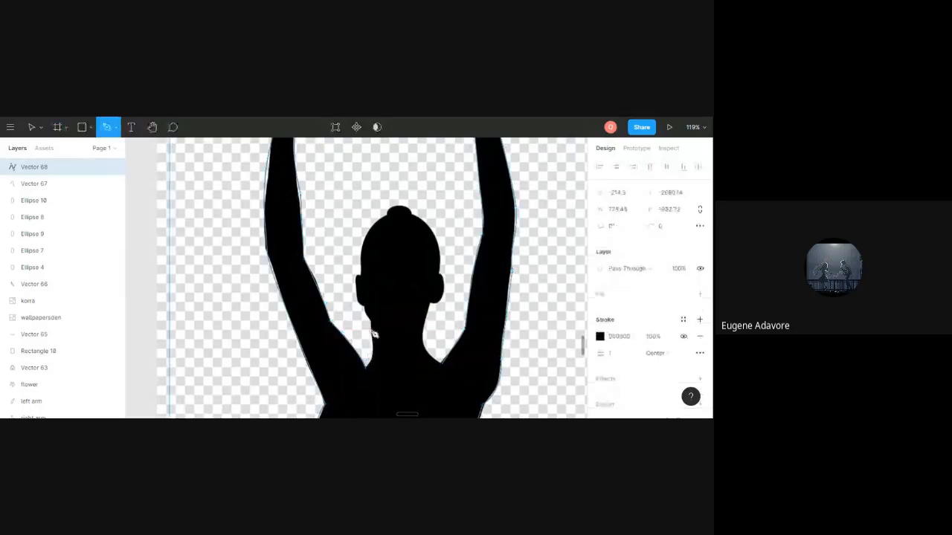
key("ctrl+z")
Curve the path up the near side of the neck to the bottom of the adjacent ear.
left_click_drag(372, 329, 366, 305)
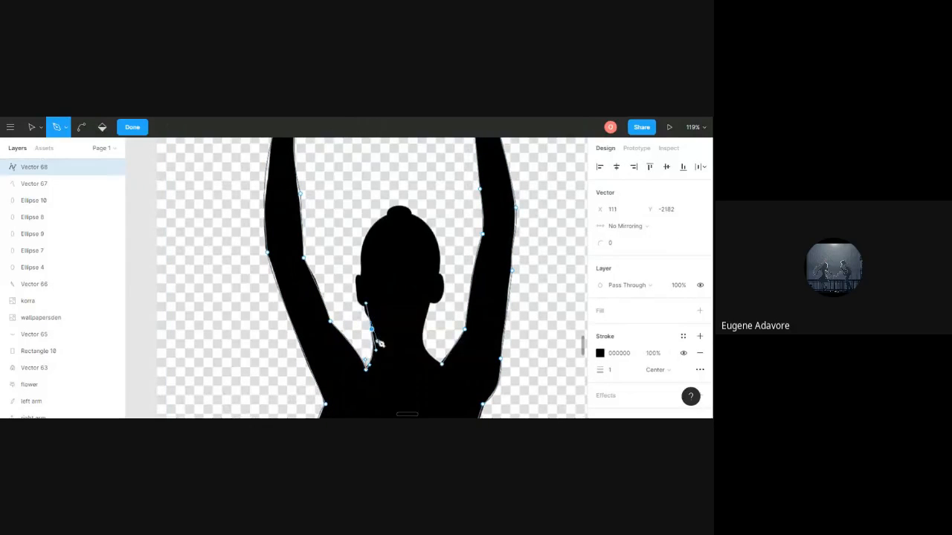
scroll(377, 320, "up", 5)
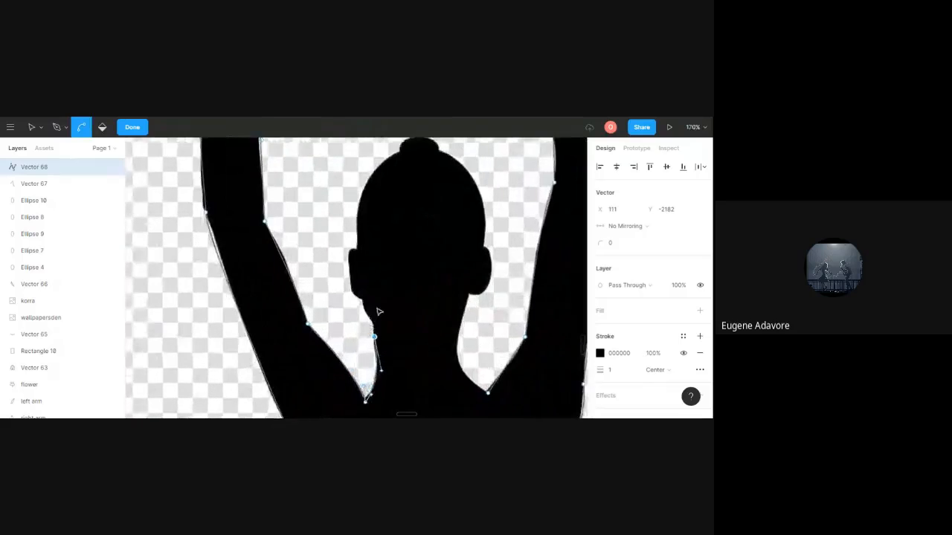
scroll(375, 303, "up", 2)
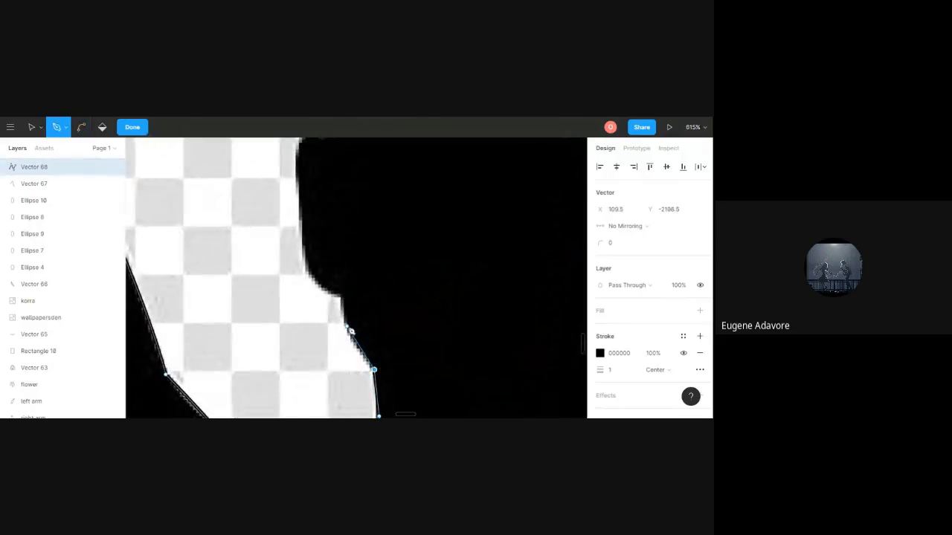
left_click_drag(346, 325, 345, 306)
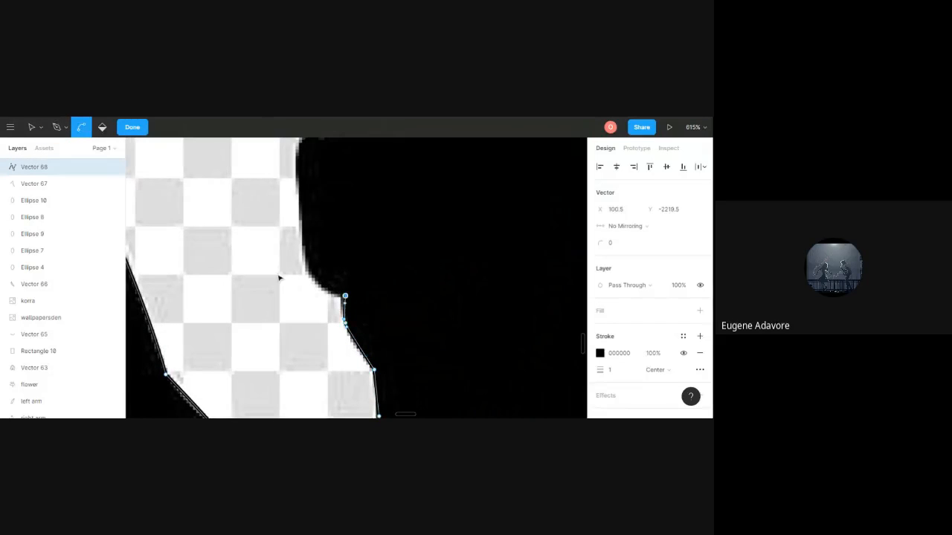
Extend the path to the top of that ear and bend the segment around the ear's outer edge.
scroll(290, 271, "up", 3)
scroll(295, 266, "down", 4)
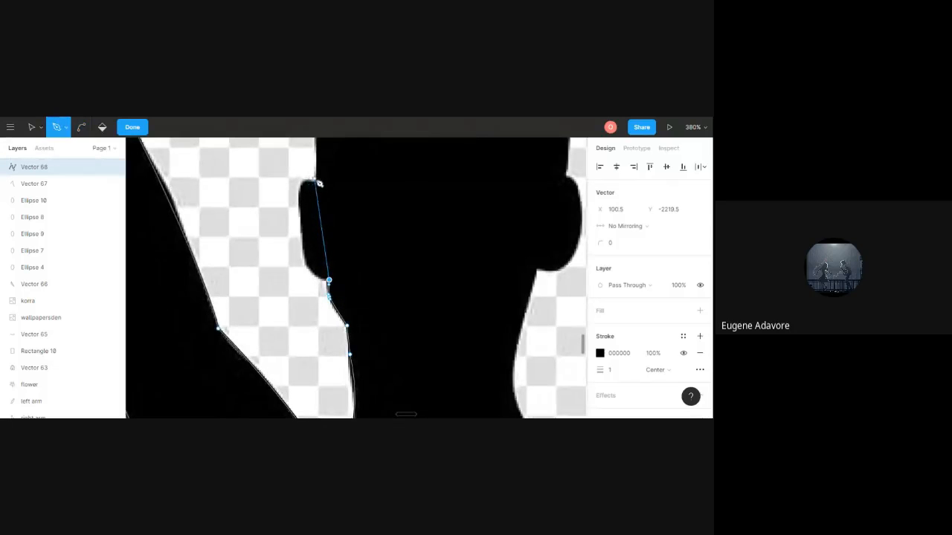
left_click_drag(314, 180, 361, 178)
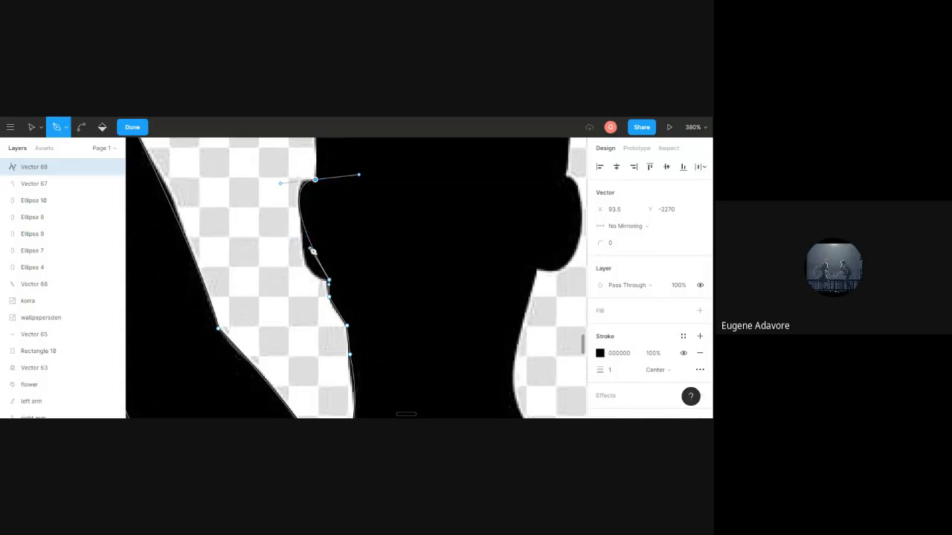
left_click_drag(311, 250, 296, 291)
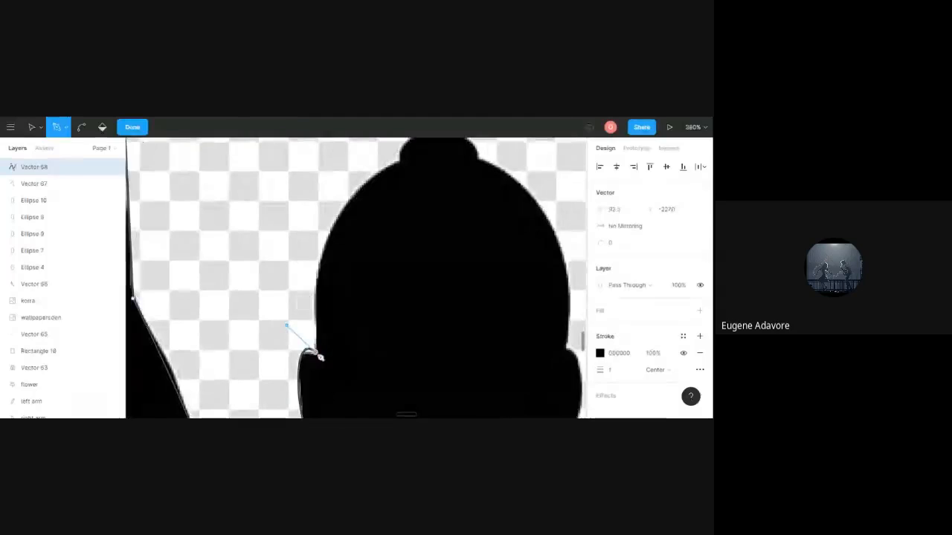
Trace the side of the head up to the hair bun and curve the path over the bun to its far base.
left_click(435, 189)
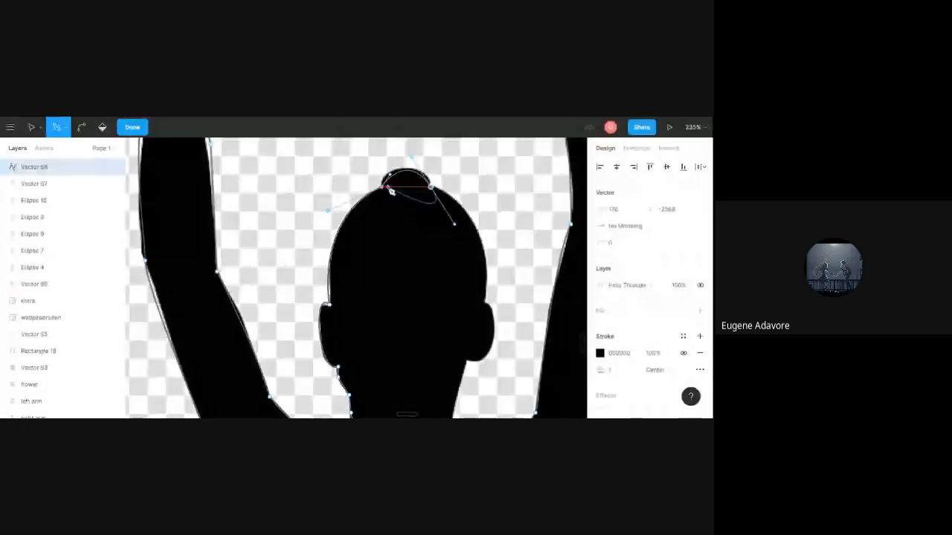
mouse_move(390, 174)
left_mouse_down()
mouse_move(383, 171)
mouse_move(432, 163)
mouse_move(377, 166)
left_mouse_up()
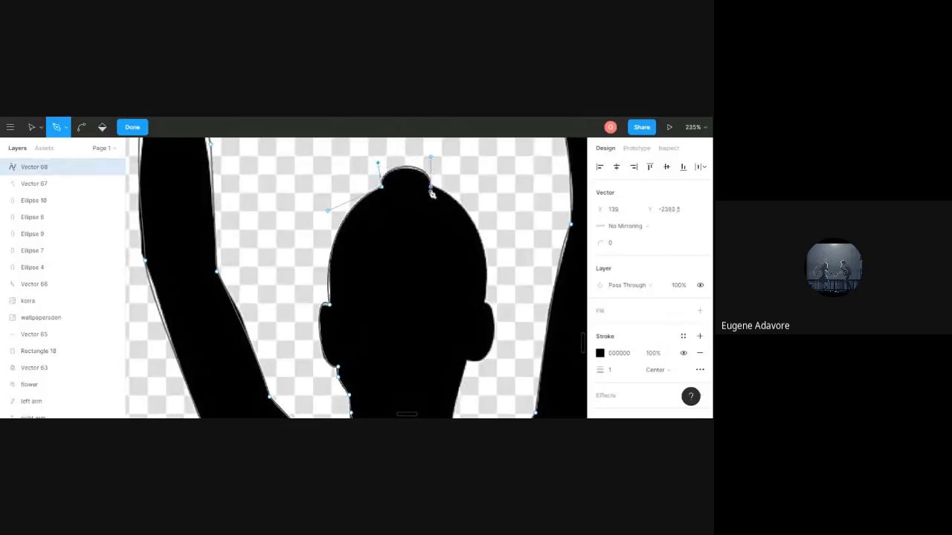
left_click(432, 188)
left_click_drag(484, 305, 482, 367)
left_click(482, 367, "ctrl")
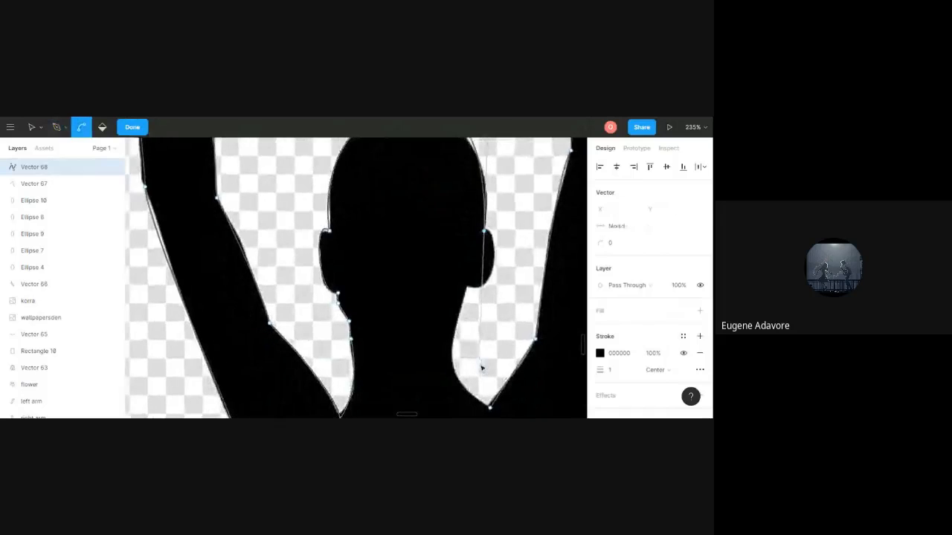
scroll(481, 367, "up", 1)
scroll(482, 367, "down", 4)
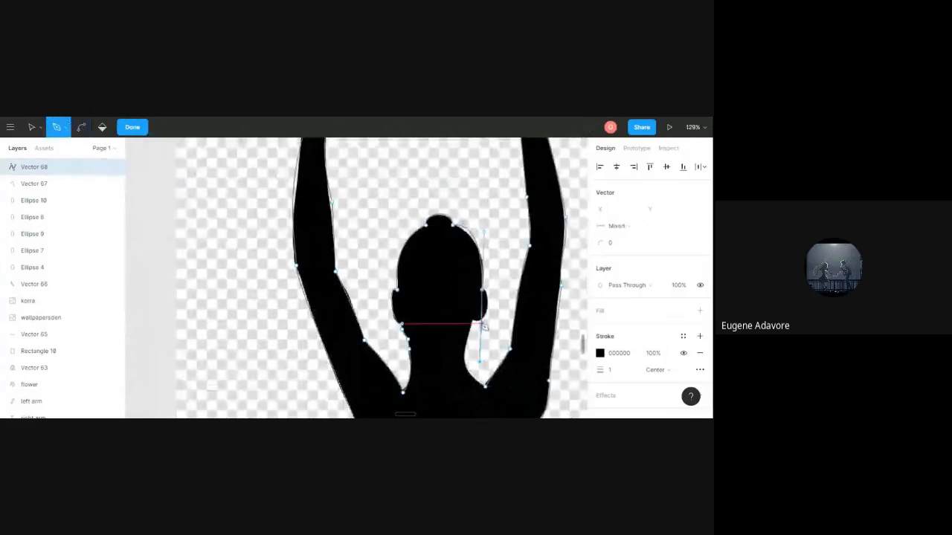
key("ctrl+z")
key("ctrl+z")
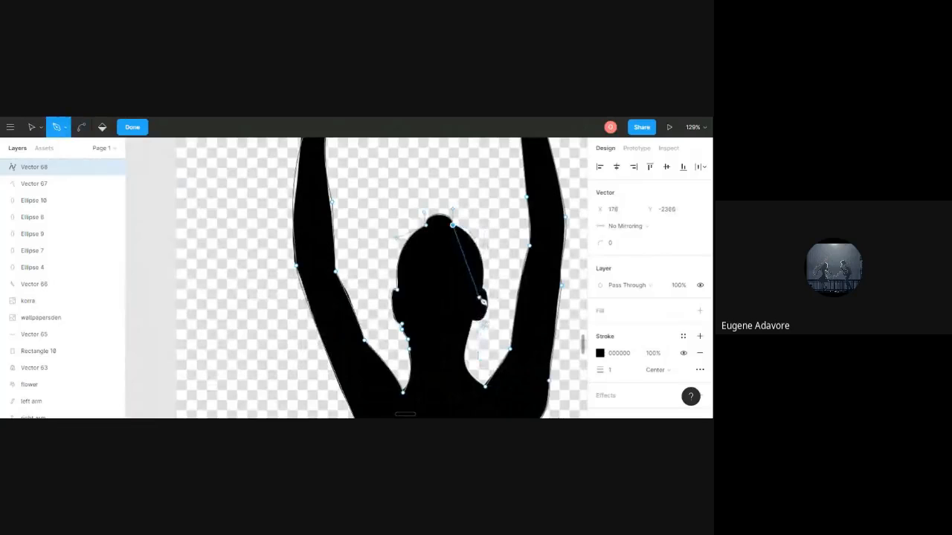
Curve the path from the bun down the far side of the head and around the second ear to its lobe.
left_click_drag(483, 290, 486, 319)
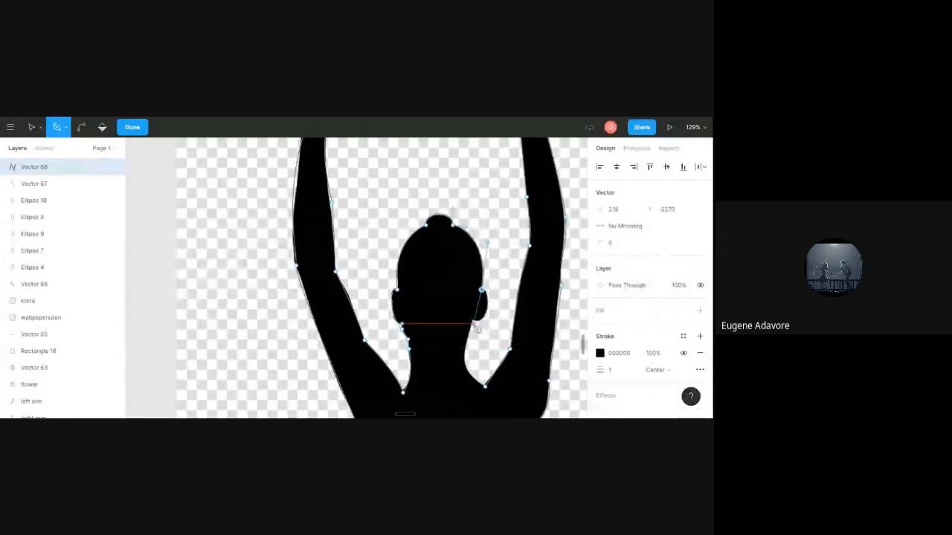
left_click(473, 321)
left_click_drag(449, 329, 474, 308)
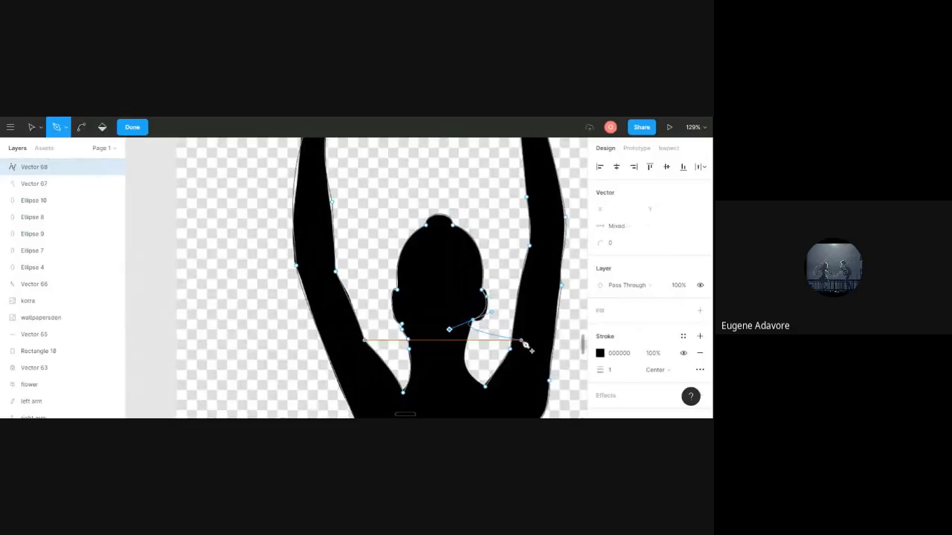
scroll(500, 329, "up", 1)
scroll(456, 290, "down", 5)
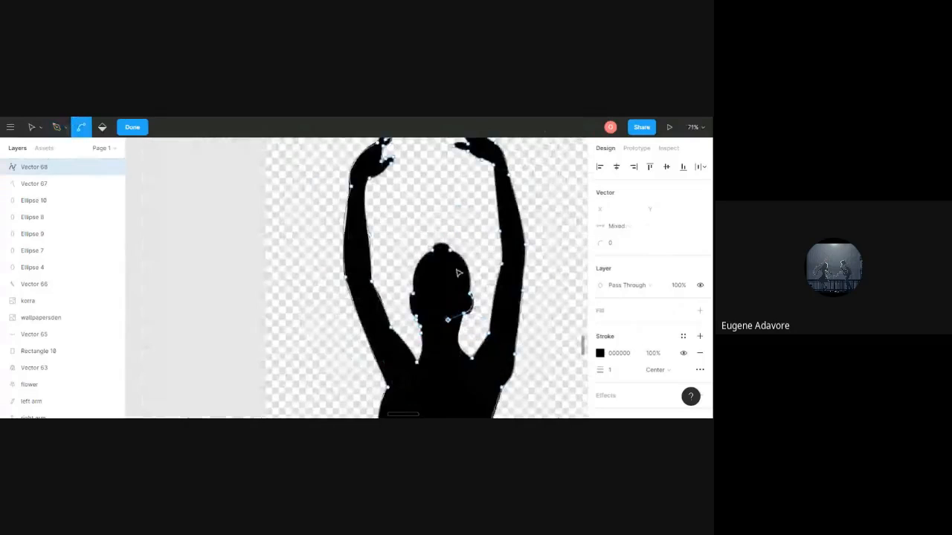
scroll(456, 271, "up", 10)
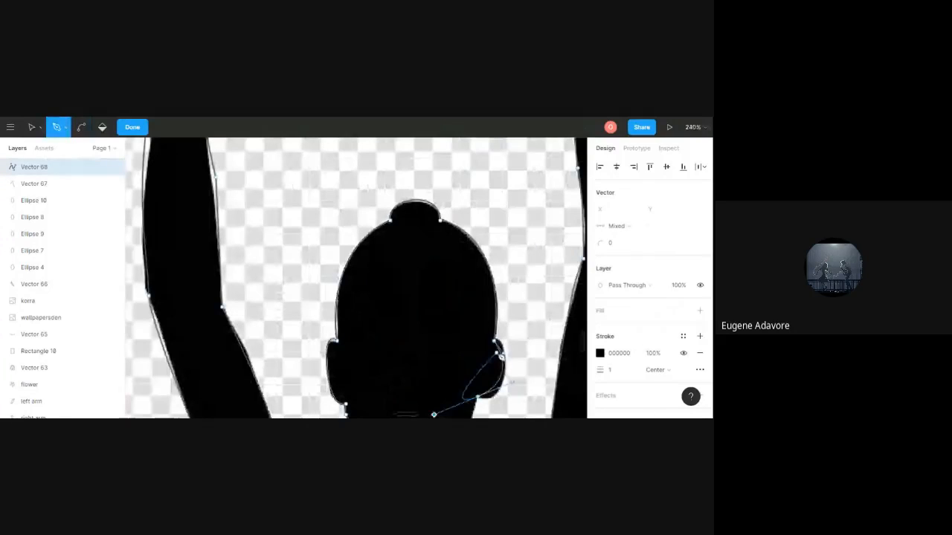
key("ctrl+z")
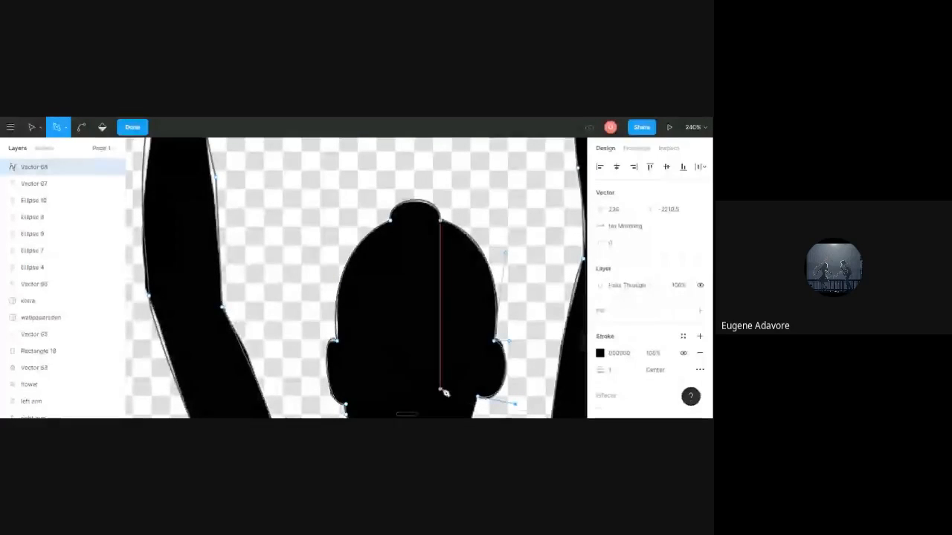
scroll(457, 378, "down", 2)
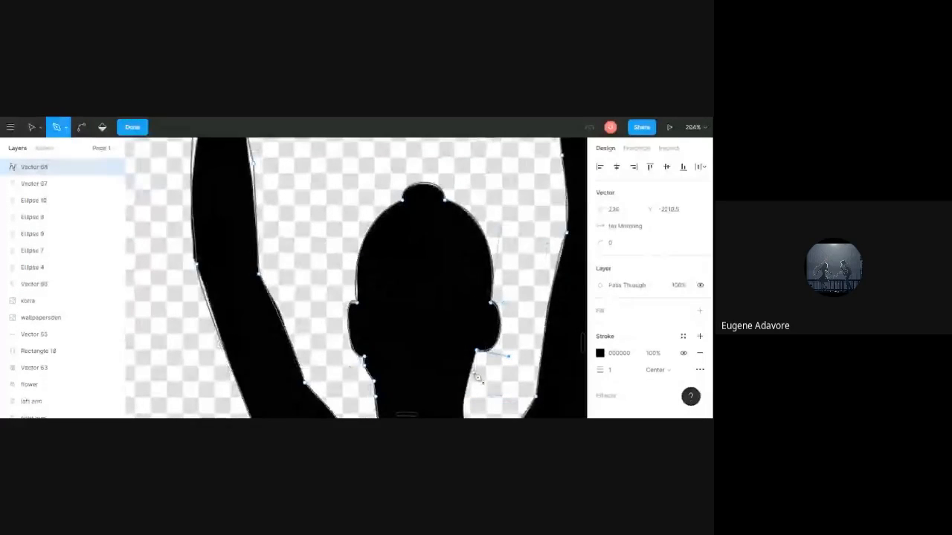
scroll(478, 364, "down", 1)
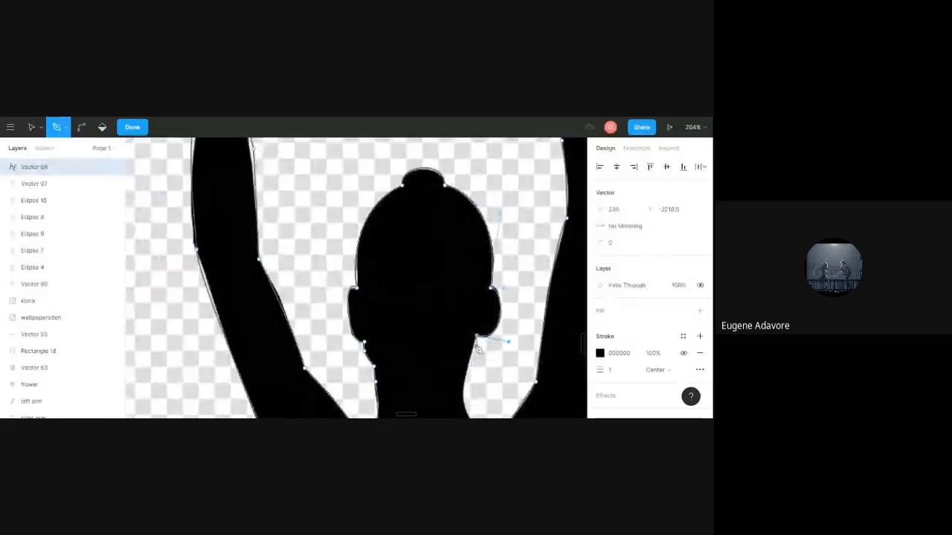
Complete the pen outline of the ballerina along the neck to the shoulder and finish editing the vector.
scroll(478, 348, "down", 4)
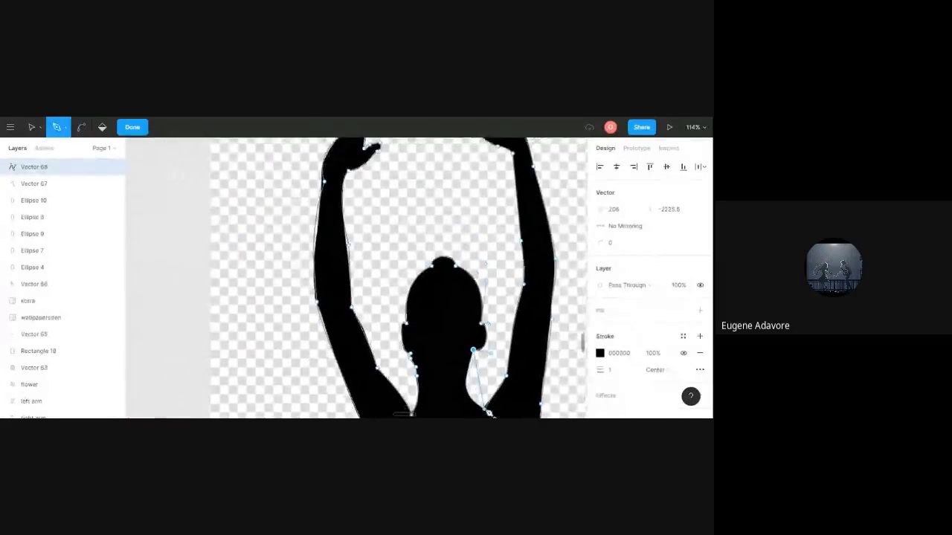
left_click_drag(485, 409, 522, 269)
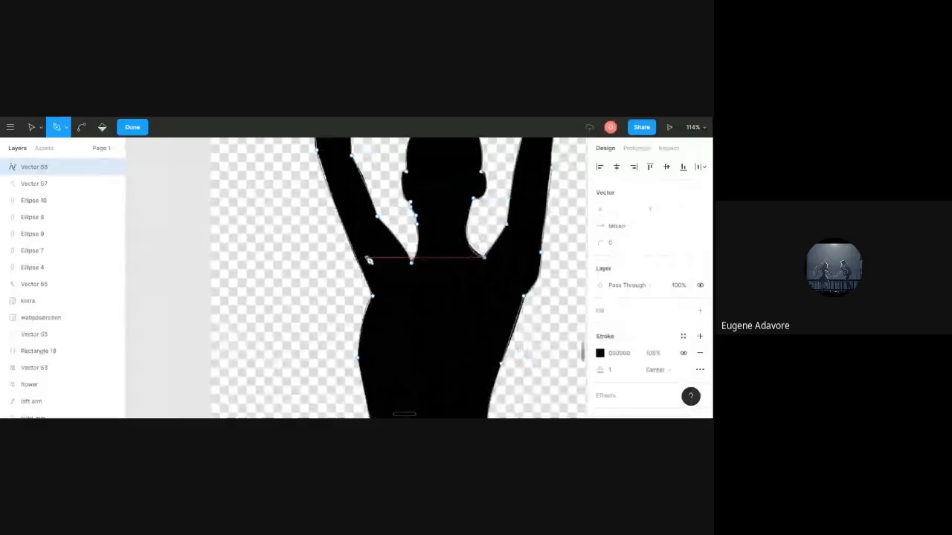
left_click(132, 127)
left_click(153, 189)
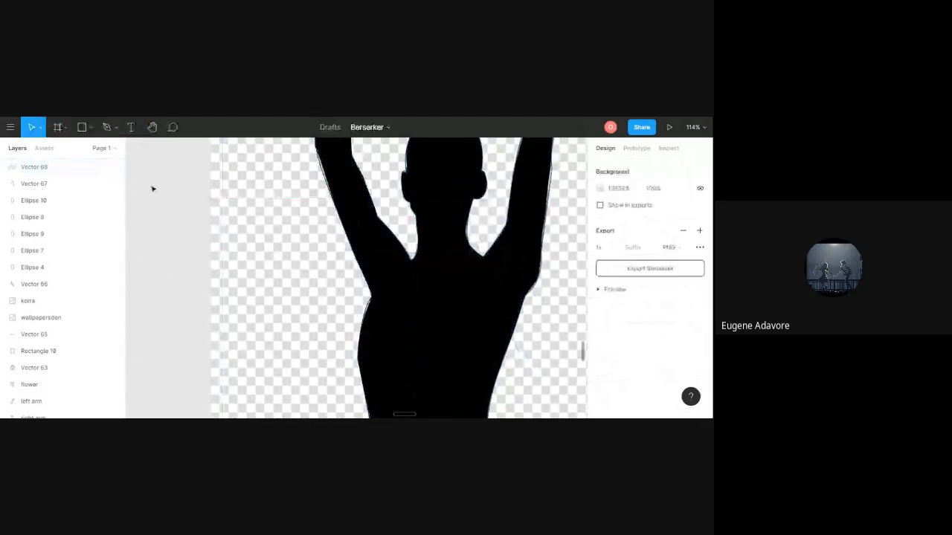
scroll(168, 223, "down", 3, "ctrl")
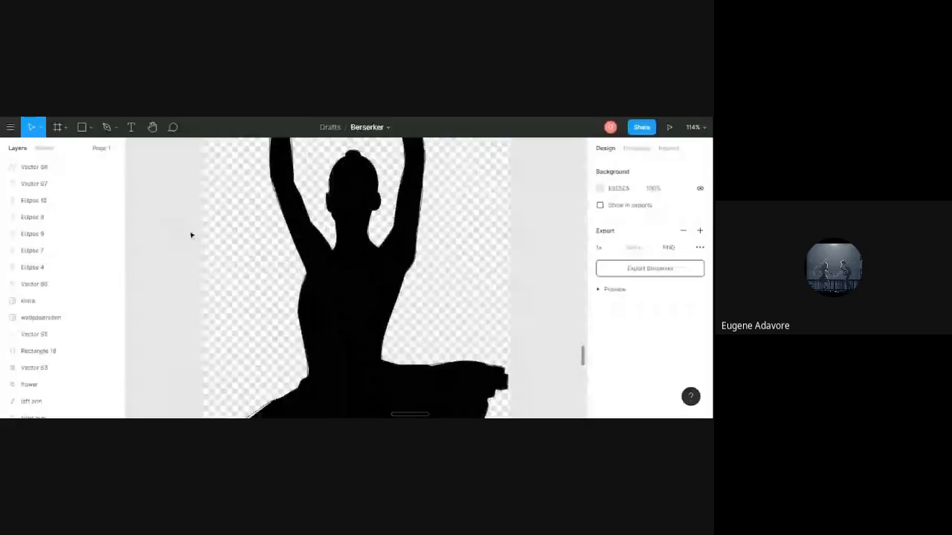
scroll(191, 235, "down", 5, "ctrl")
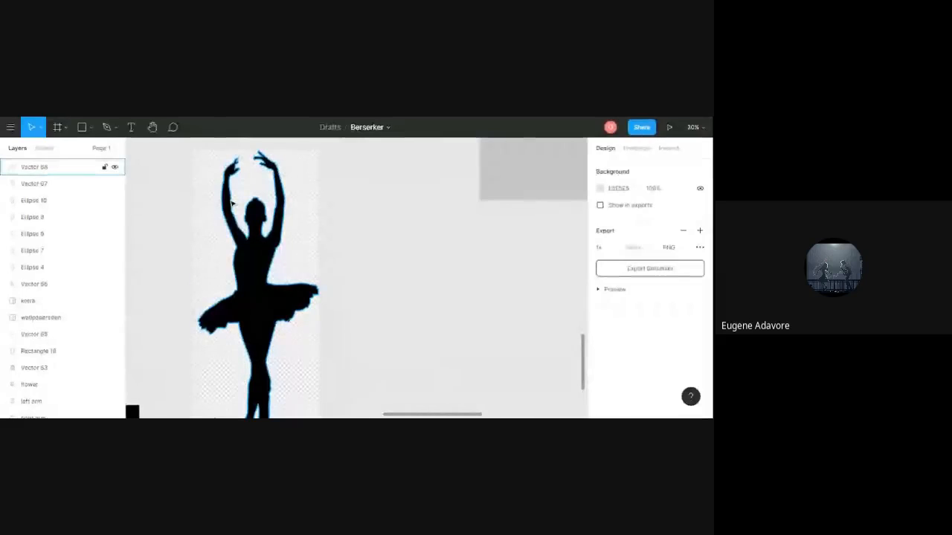
scroll(228, 322, "down", 2, "ctrl")
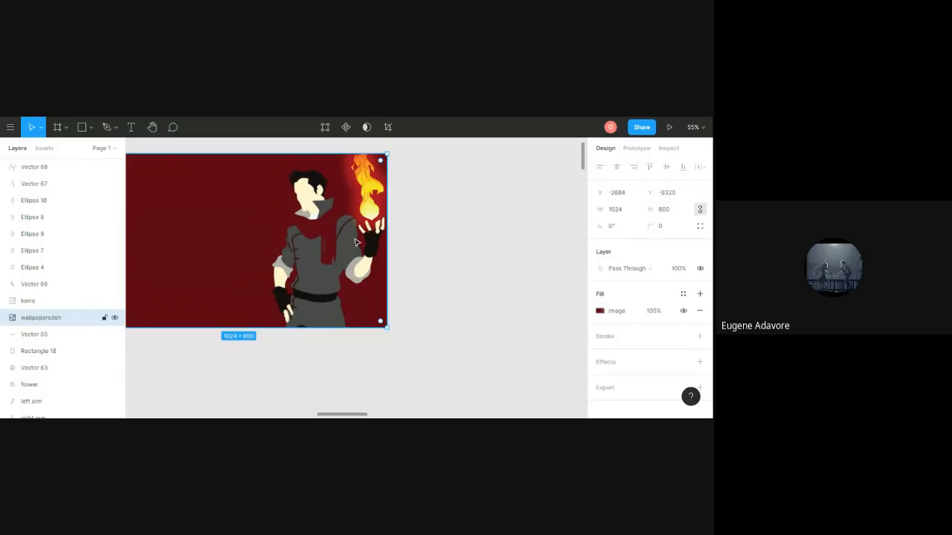
Move the black ballerina reference image off its traced outline, placing it just to the right.
scroll(352, 240, "down", 1)
scroll(352, 239, "down", 5)
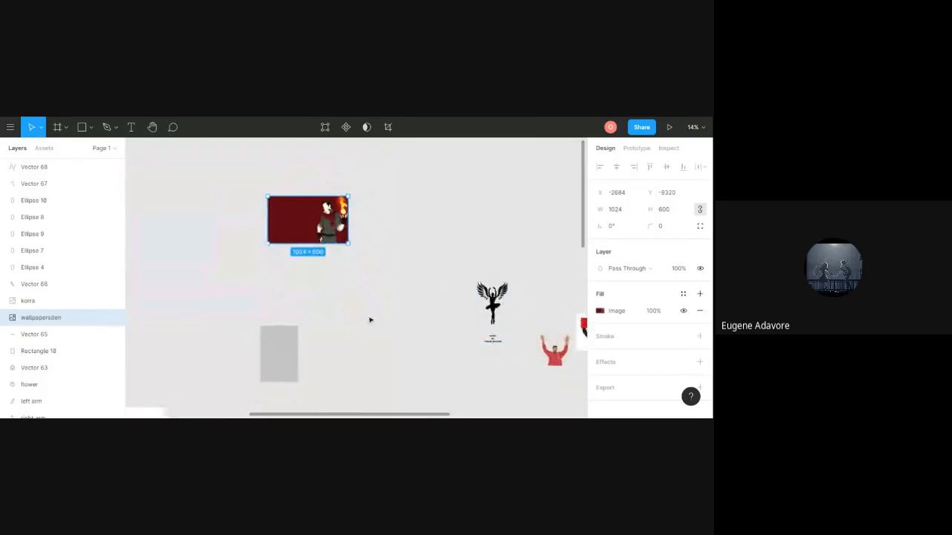
scroll(365, 312, "down", 3)
scroll(364, 306, "down", 4)
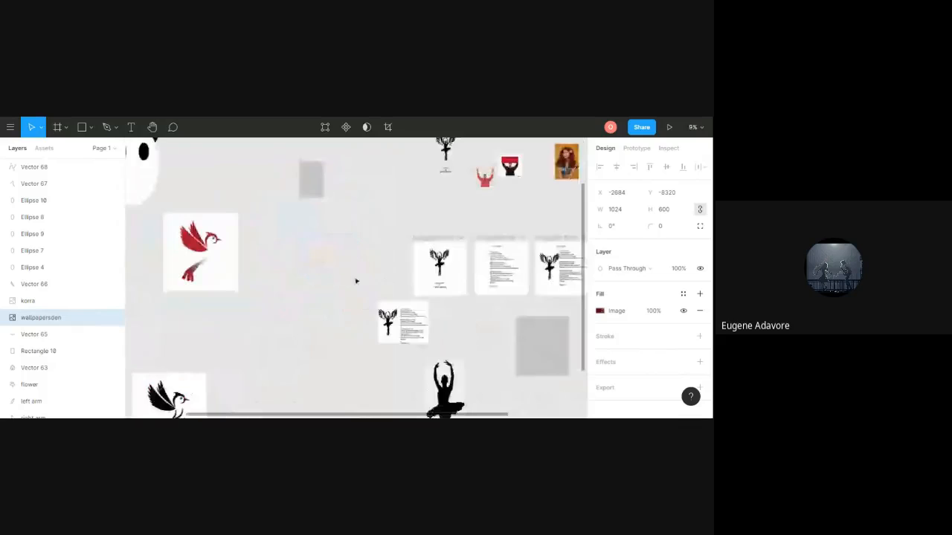
scroll(427, 250, "down", 7)
scroll(429, 257, "up", 2)
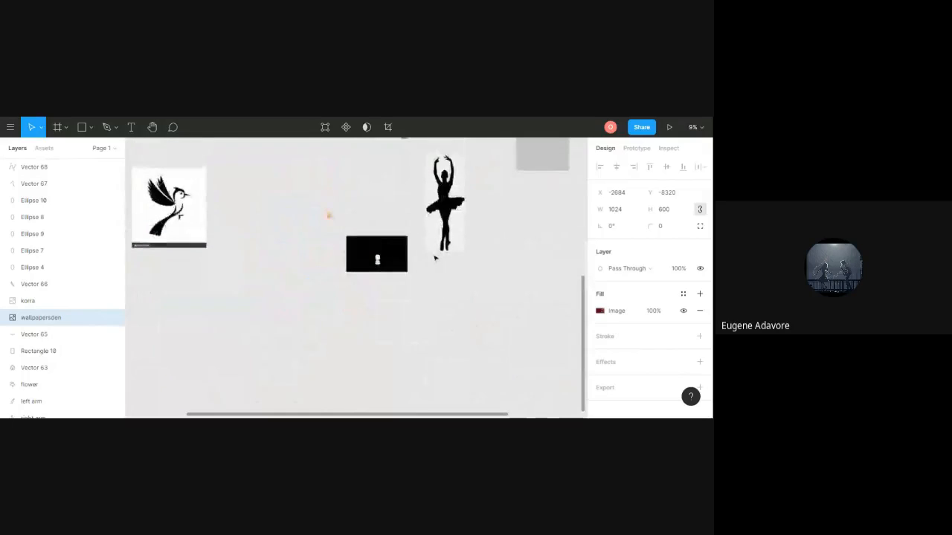
scroll(435, 258, "up", 4)
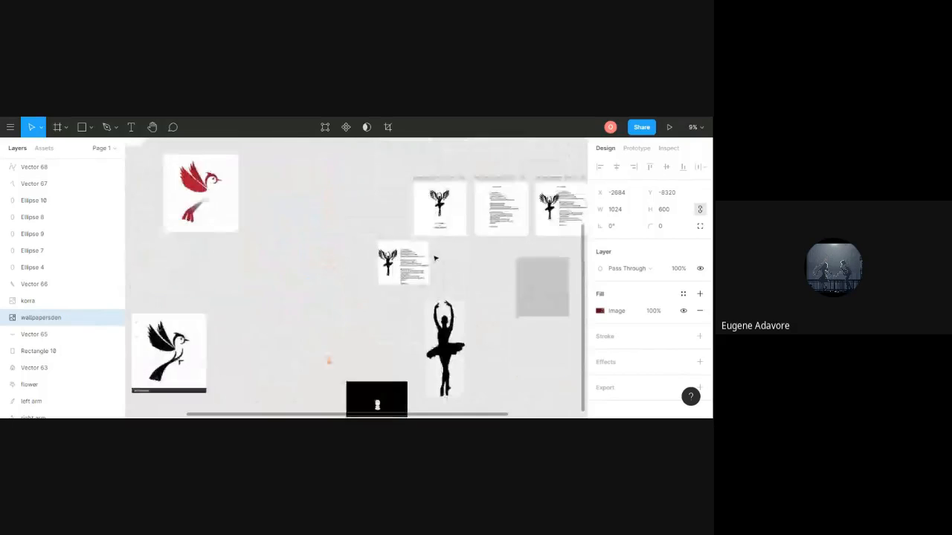
left_click_drag(459, 344, 522, 361)
Give the traced ballerina outline a solid light red fill, DF8181, and remove its stroke.
left_click(439, 321)
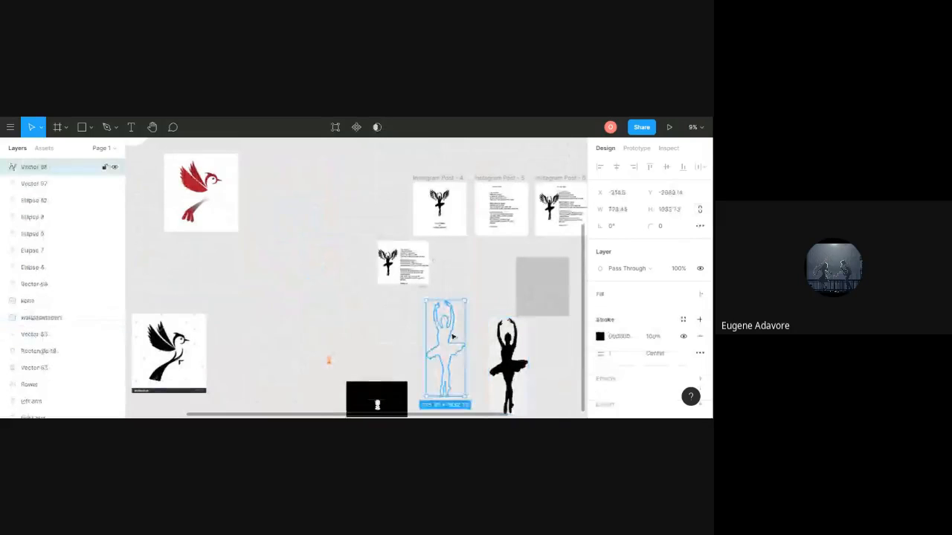
left_click(699, 294)
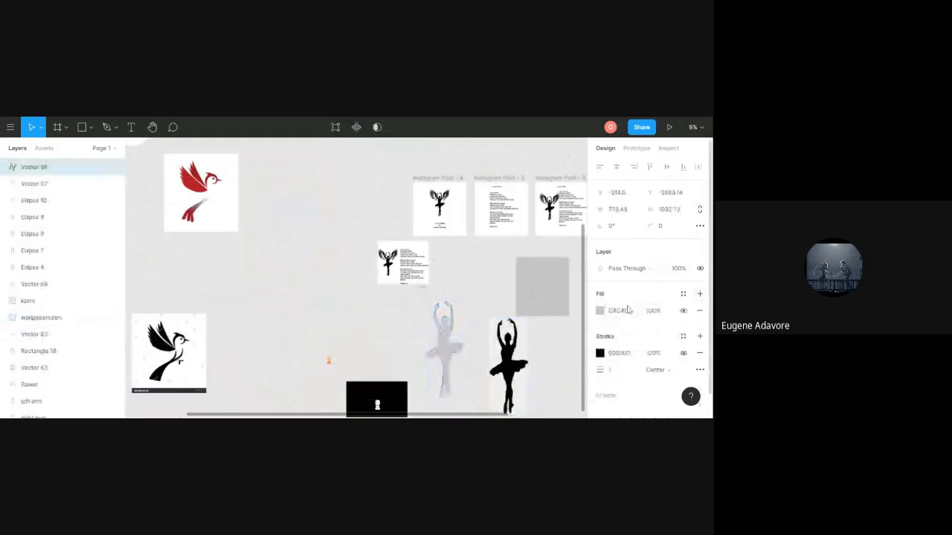
left_click(699, 355)
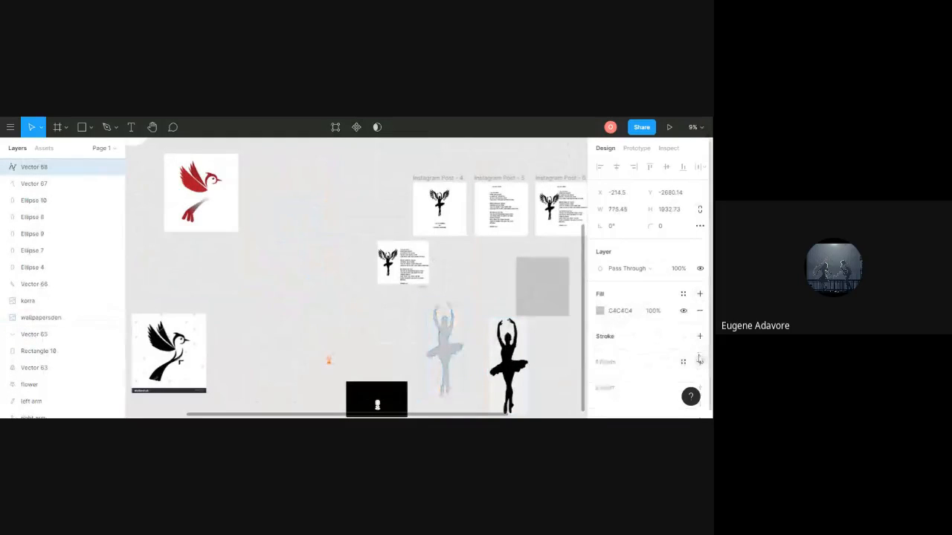
left_click(601, 311)
left_click(521, 216)
left_click_drag(521, 215, 514, 174)
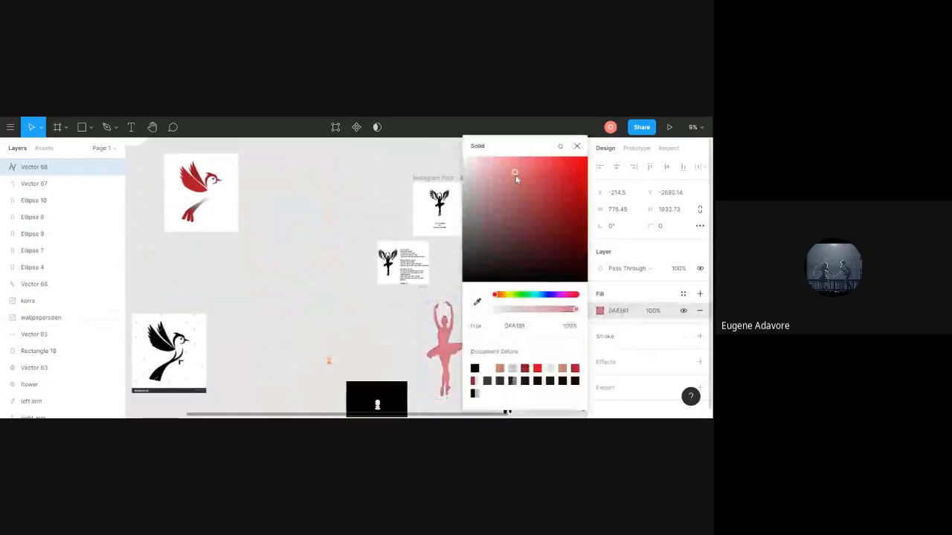
Move the black rectangle into the space between the red bird and the black bird pictures.
left_click_drag(374, 403, 198, 268)
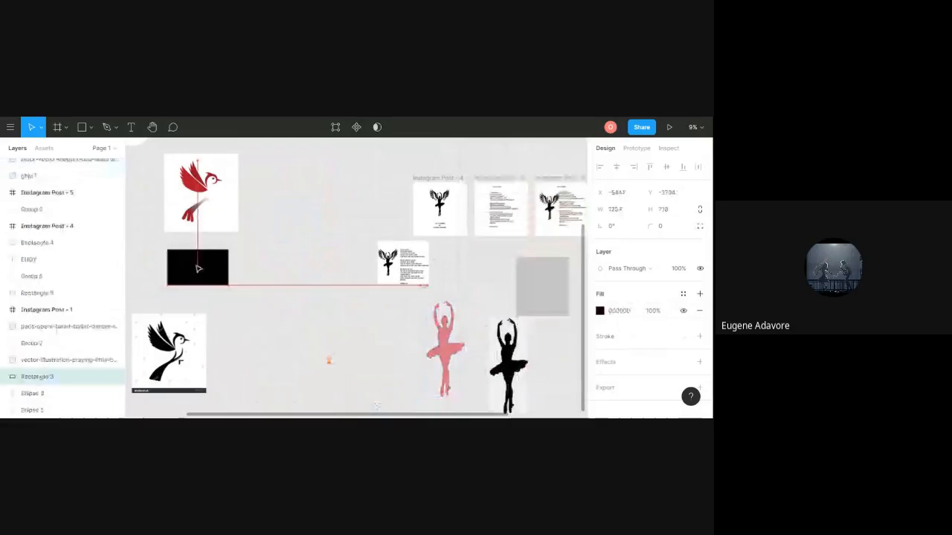
Shift the black ballerina image slightly and move the red ballerina vector up beside the grey rectangle, leaving nothing selected.
scroll(469, 347, "up", 3)
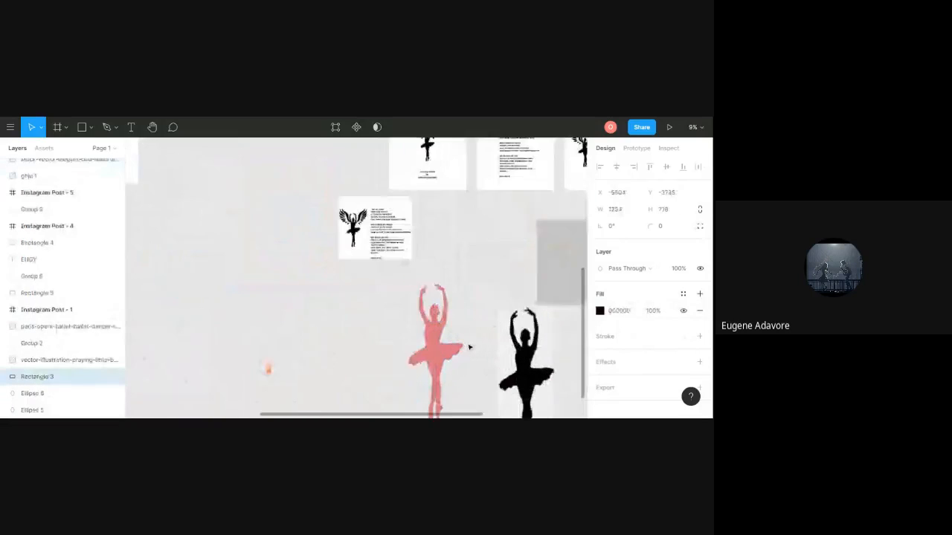
scroll(470, 347, "up", 2)
scroll(439, 335, "down", 1)
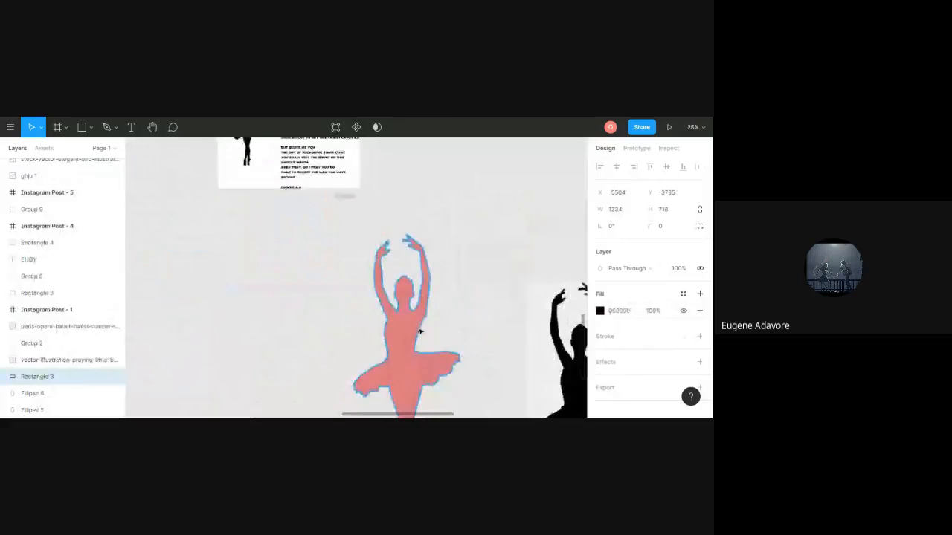
scroll(420, 331, "down", 2)
scroll(340, 328, "up", 1)
left_click(524, 388)
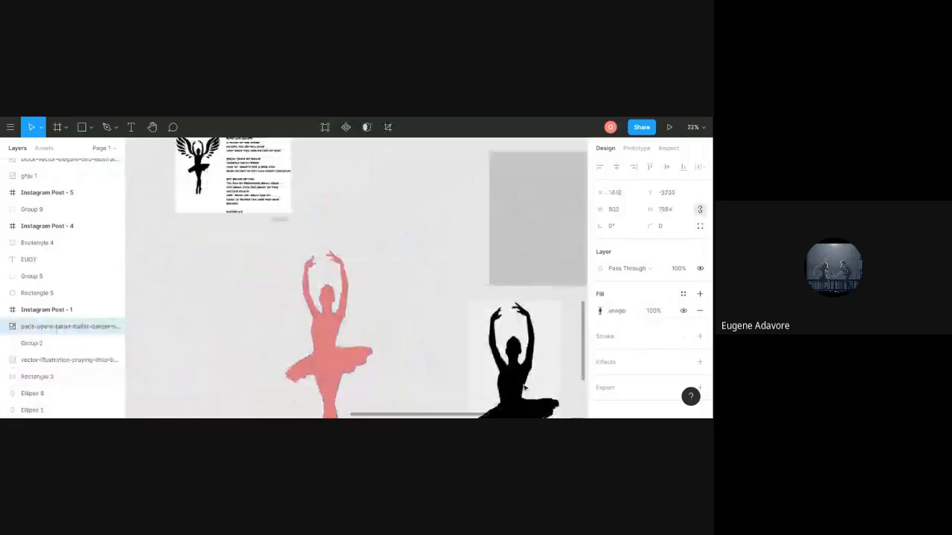
left_click(381, 266)
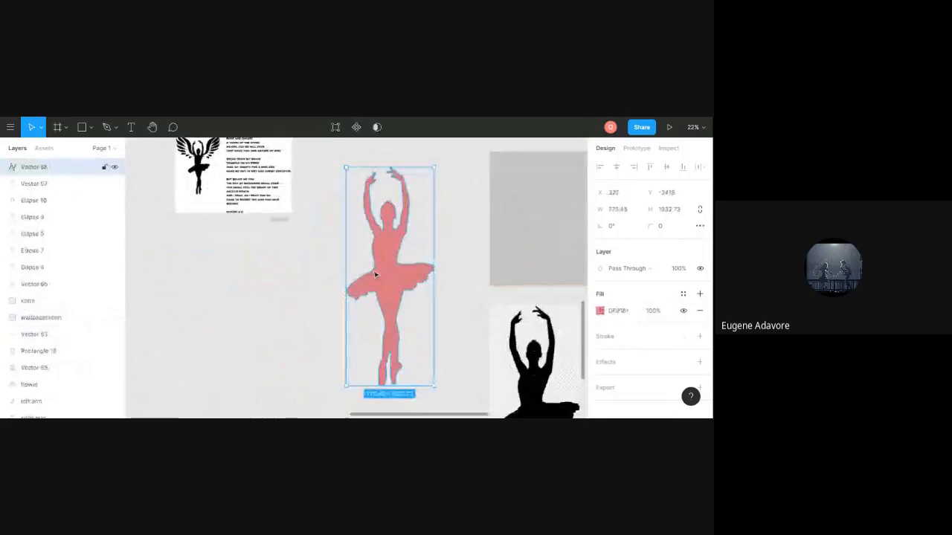
left_click(299, 323)
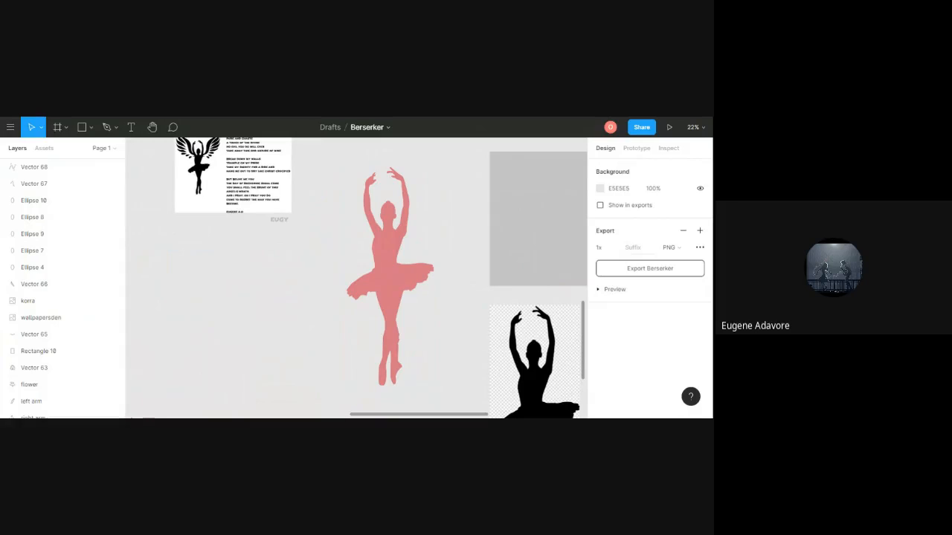
left_click(391, 297)
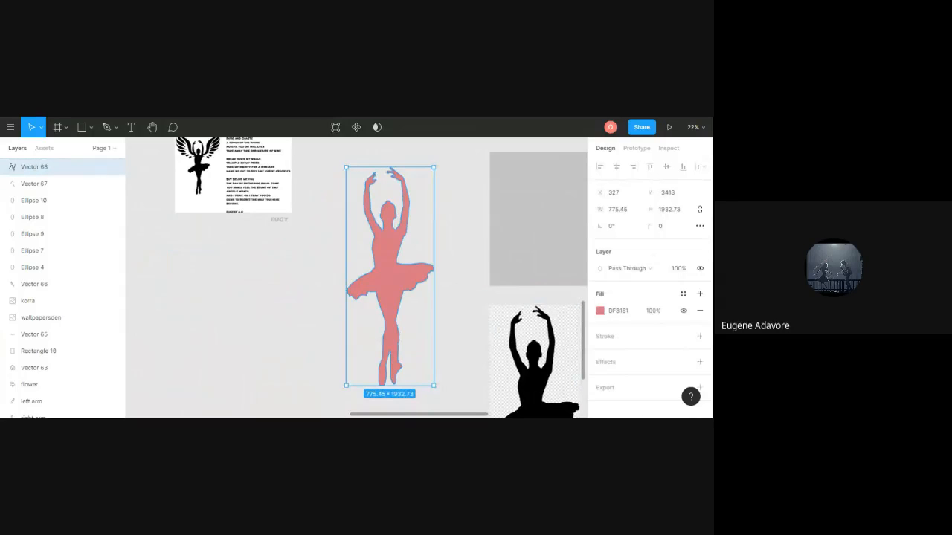
scroll(414, 292, "down", 2)
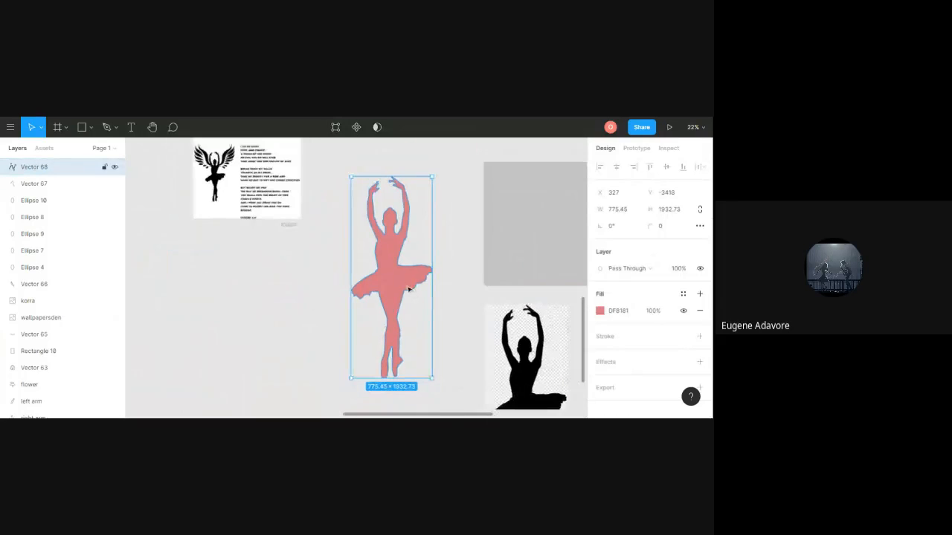
scroll(408, 290, "down", 5)
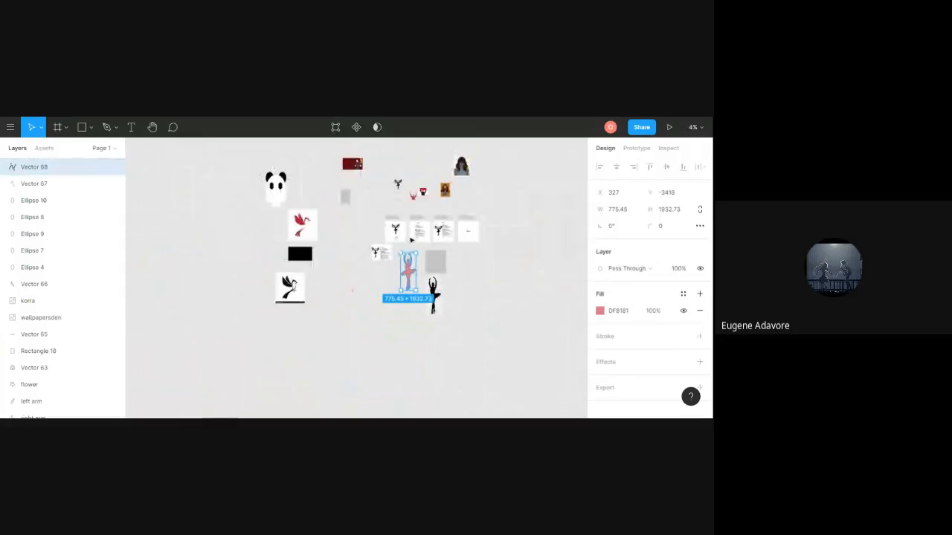
scroll(412, 240, "down", 1)
scroll(411, 240, "up", 1)
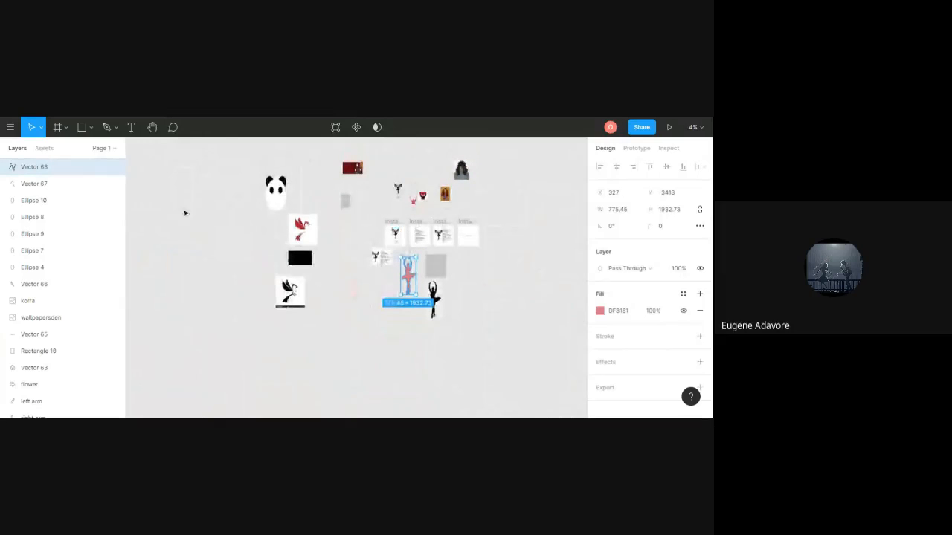
Leave the Berserker file for the drafts overview and open the Assignments file.
left_click(8, 129)
mouse_move(26, 201)
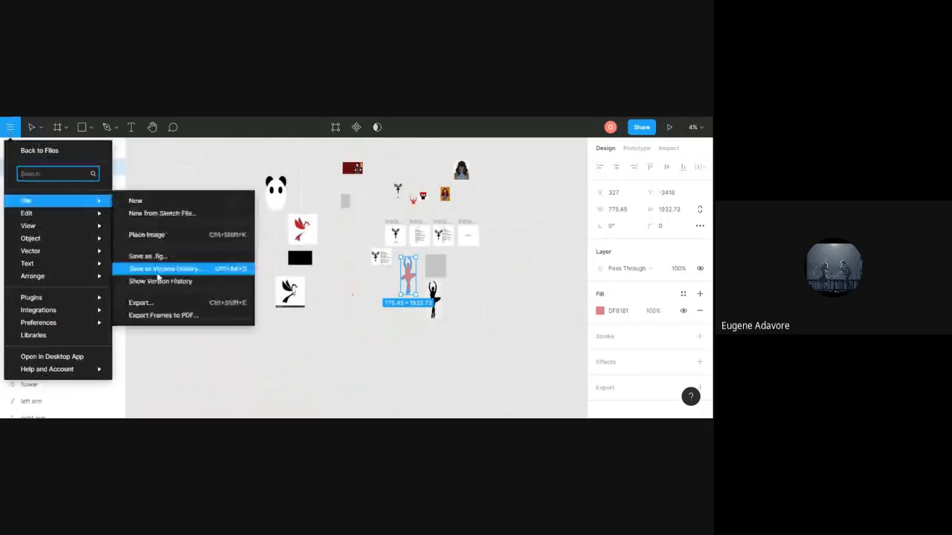
left_click(334, 321)
left_click(10, 127)
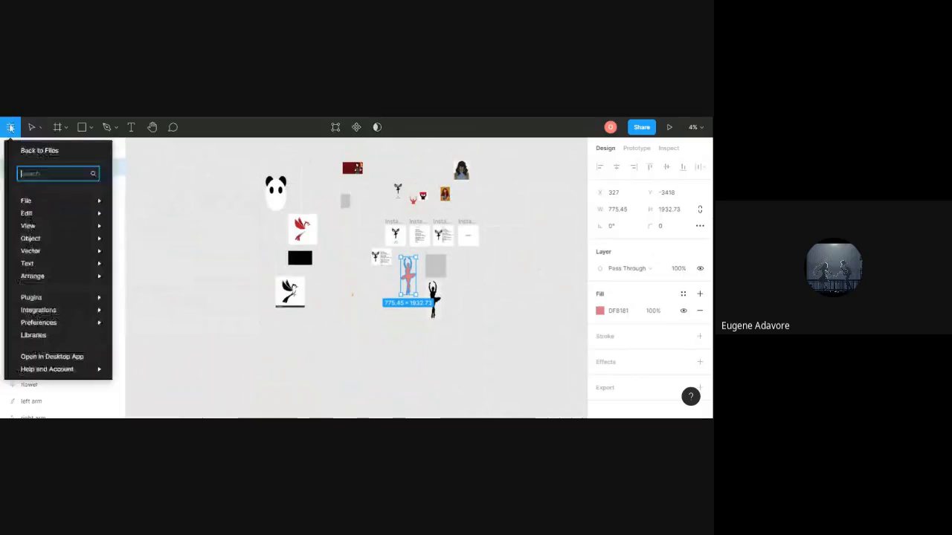
left_click(44, 152)
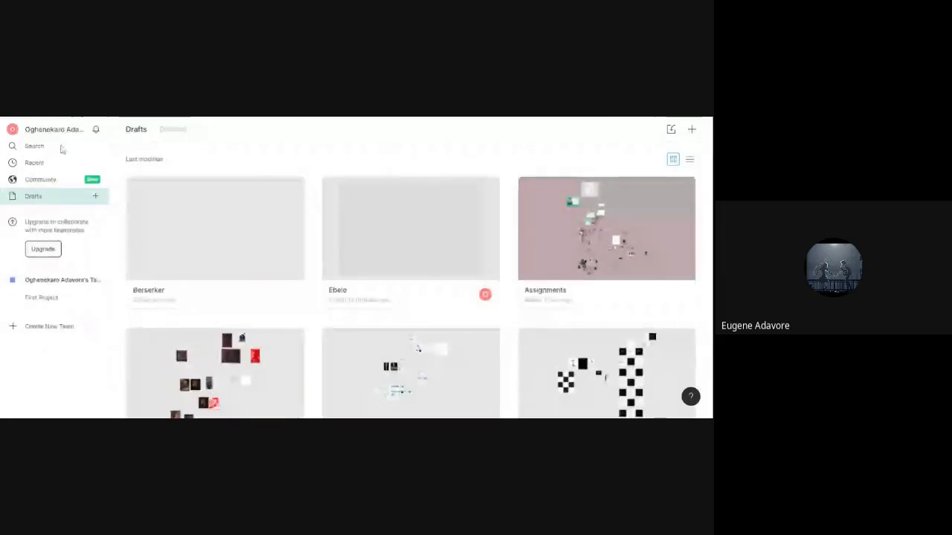
left_click(587, 238)
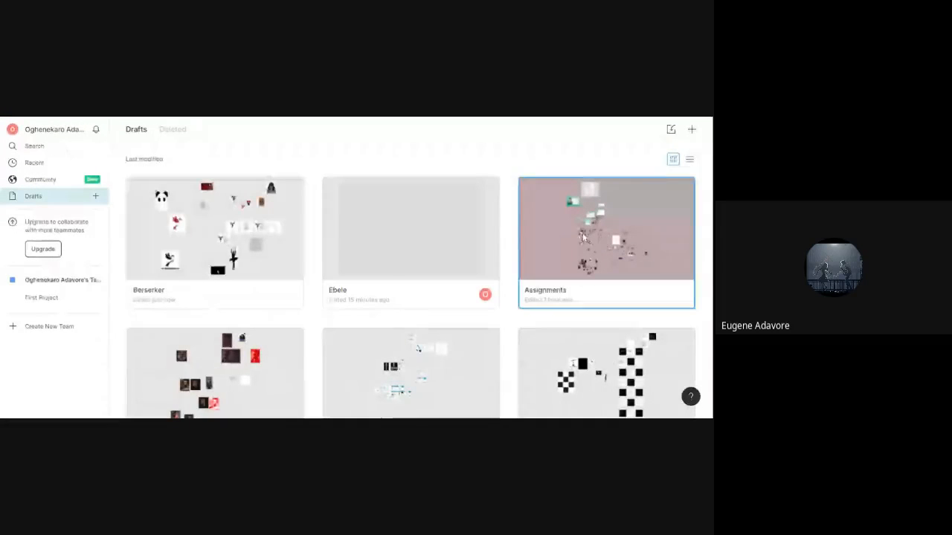
double_click(583, 235)
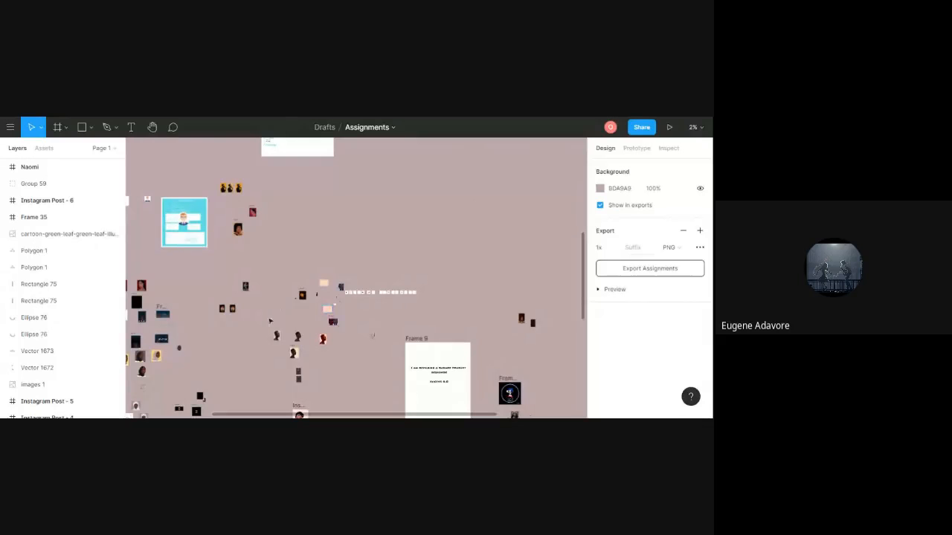
Move the black-hijab portrait with the grey-brown background next to the yellow-background portrait in the row beside the line sketch.
scroll(288, 316, "up", 2)
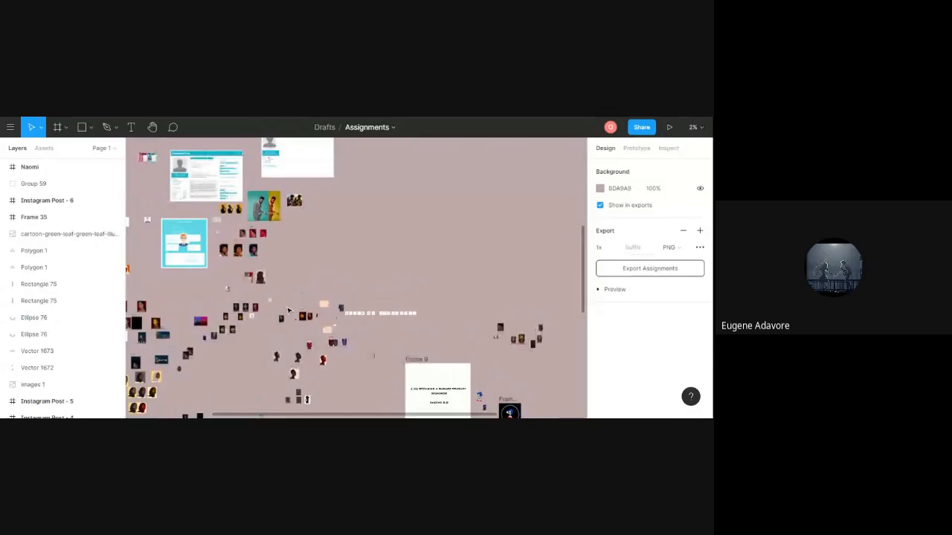
scroll(288, 310, "left", 3)
scroll(288, 310, "left", 3)
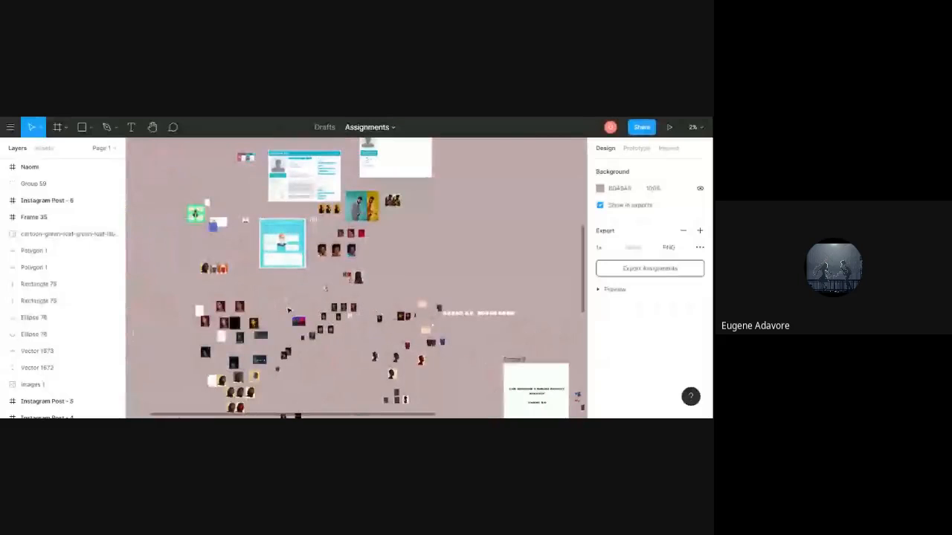
scroll(290, 312, "left", 3)
scroll(292, 316, "down", 1)
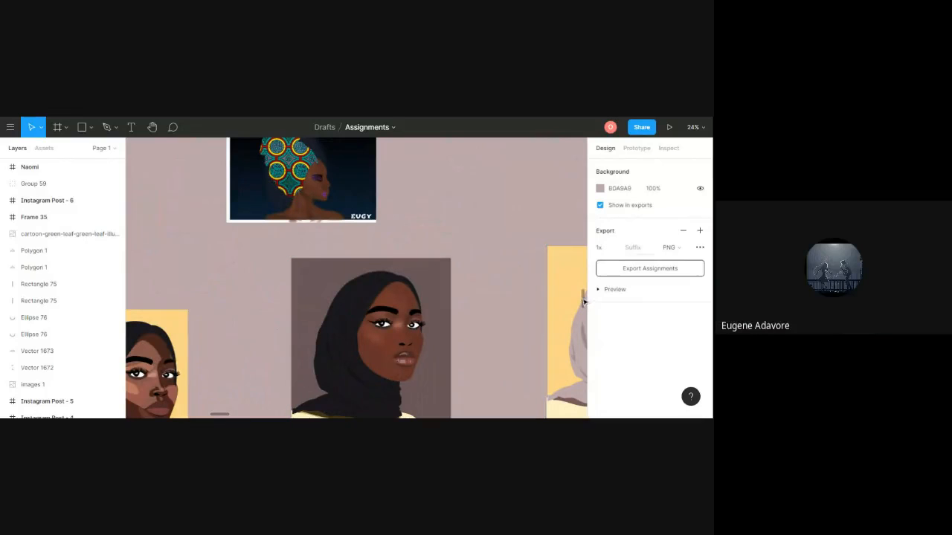
scroll(584, 303, "down", 5)
scroll(584, 303, "up", 8)
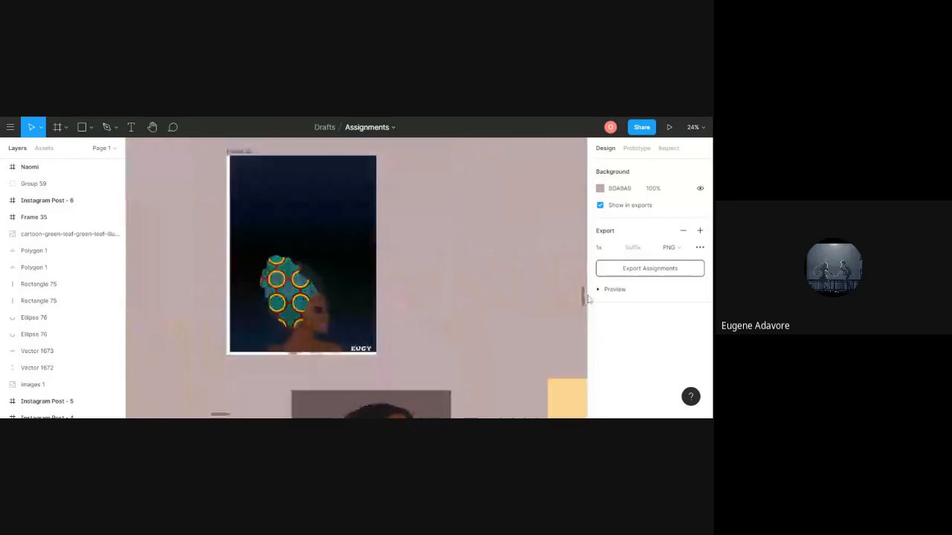
scroll(565, 308, "down", 5)
scroll(368, 308, "down", 5)
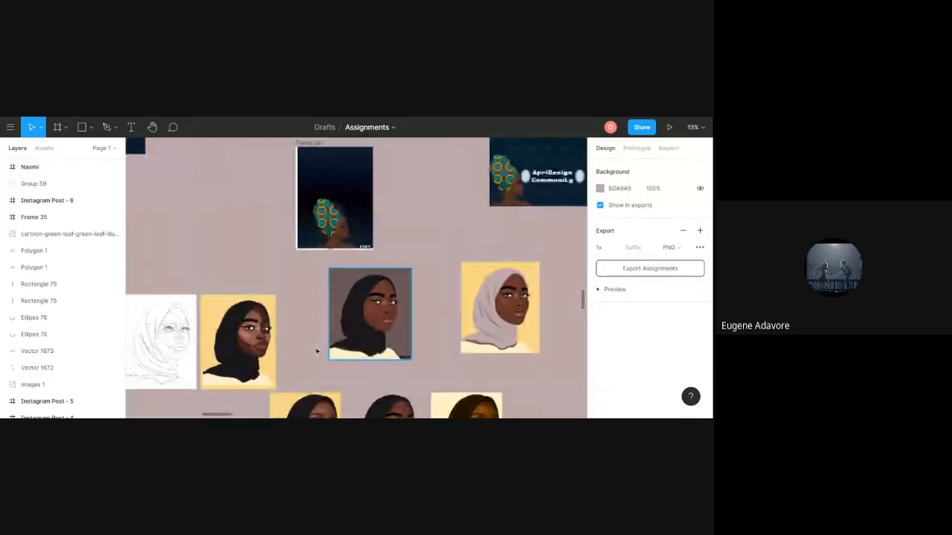
left_click_drag(381, 316, 335, 343)
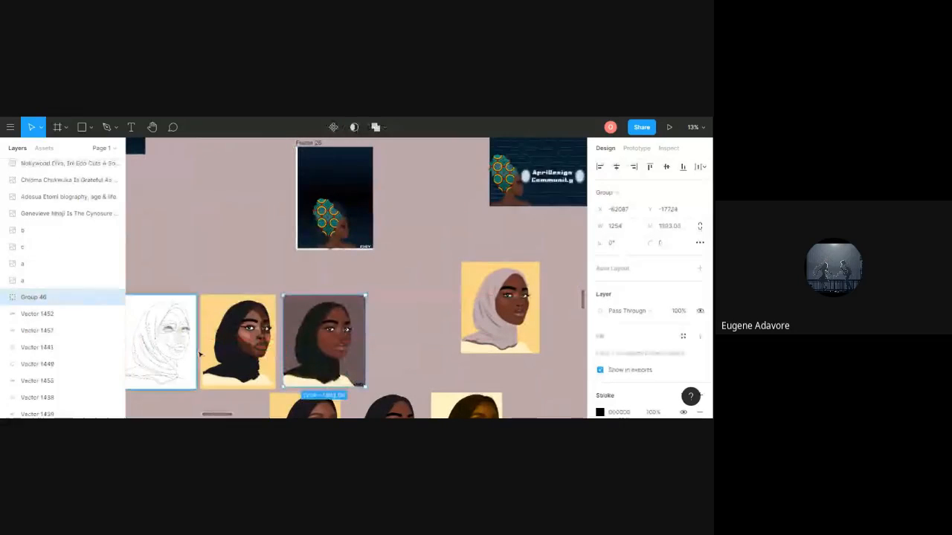
Move the golden-toned black-hijab photo from the lower row to the start of the upper row, beside the line sketch.
scroll(158, 301, "left", 1)
scroll(158, 301, "left", 1)
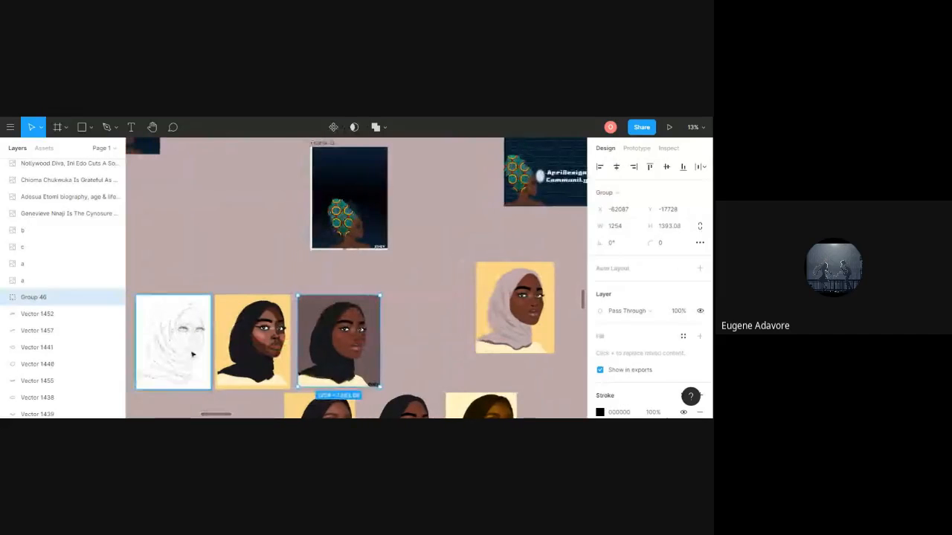
scroll(197, 335, "up", 2)
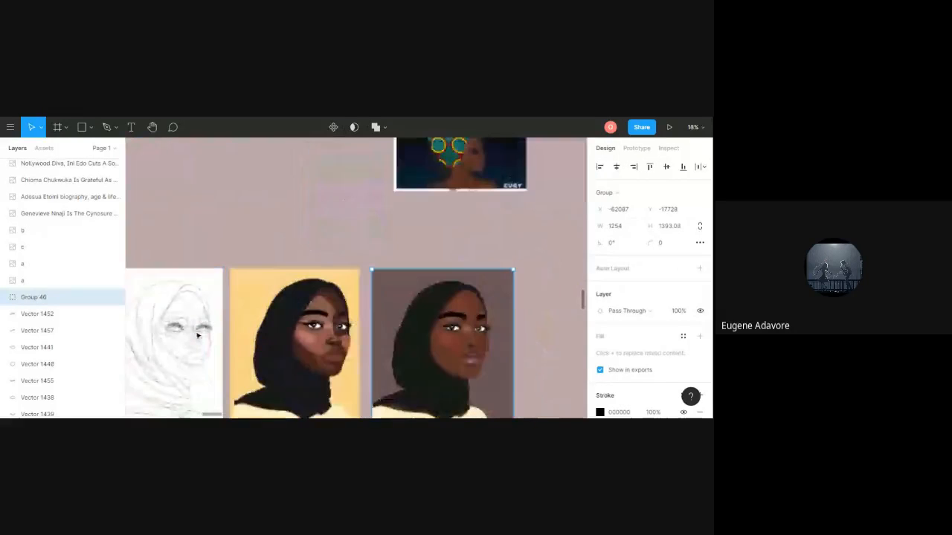
scroll(197, 336, "up", 2)
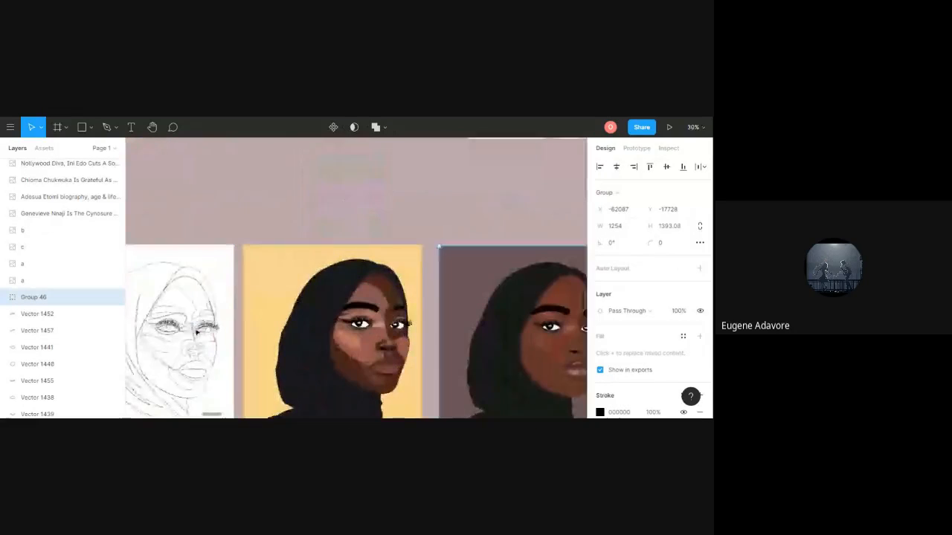
scroll(197, 336, "left", 5)
scroll(212, 333, "down", 3)
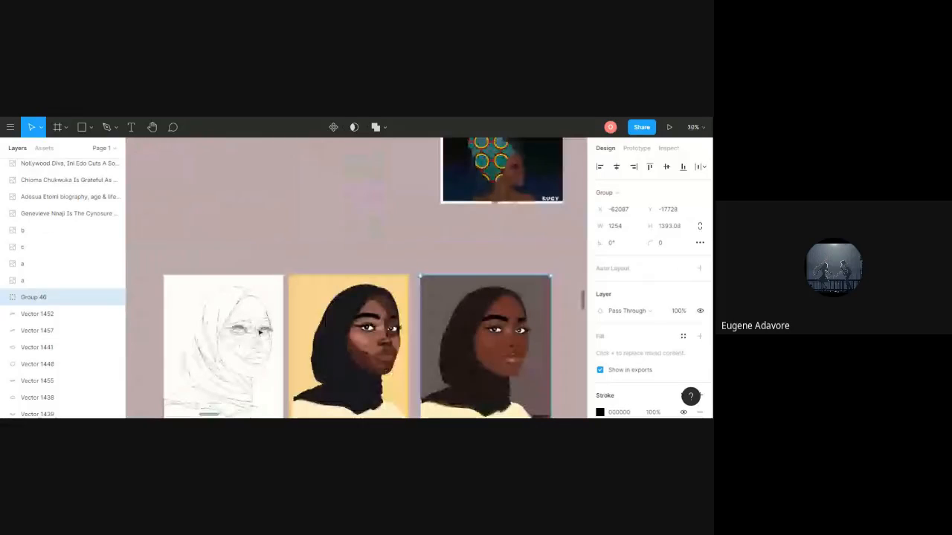
scroll(212, 333, "down", 5)
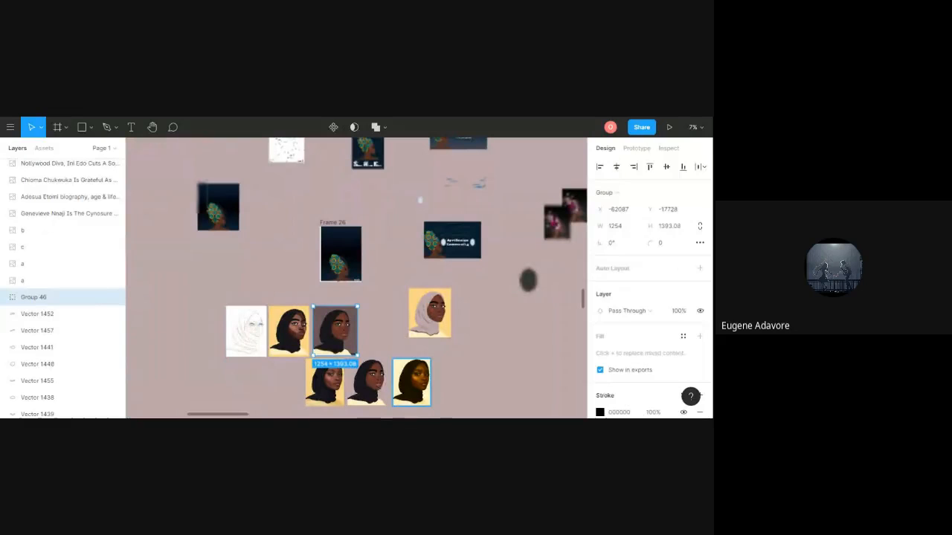
left_click(411, 383)
left_click_drag(406, 386, 206, 336)
Reset the moved photo's contrast, saturation, temperature and highlights to neutral in its image fill settings.
left_click(600, 311)
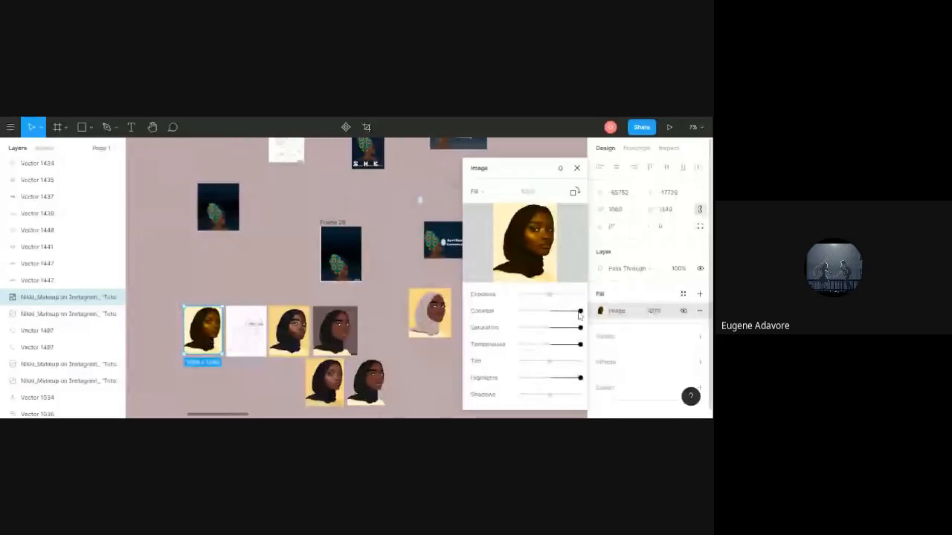
left_click_drag(579, 311, 557, 342)
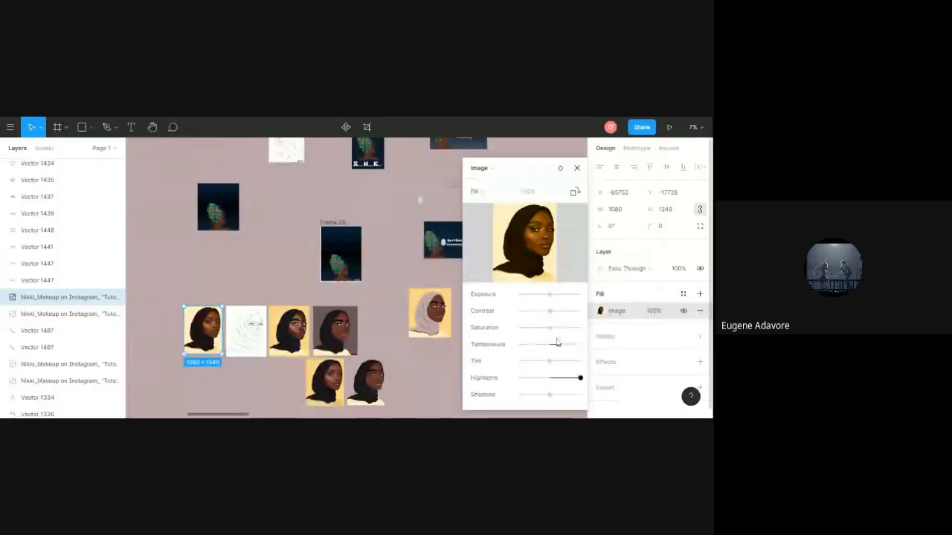
left_click_drag(575, 378, 526, 379)
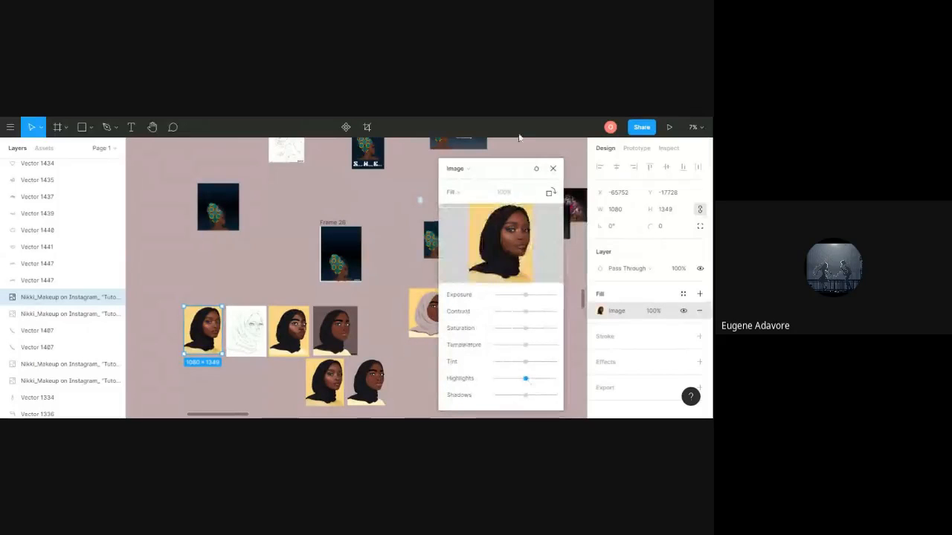
left_click(552, 168)
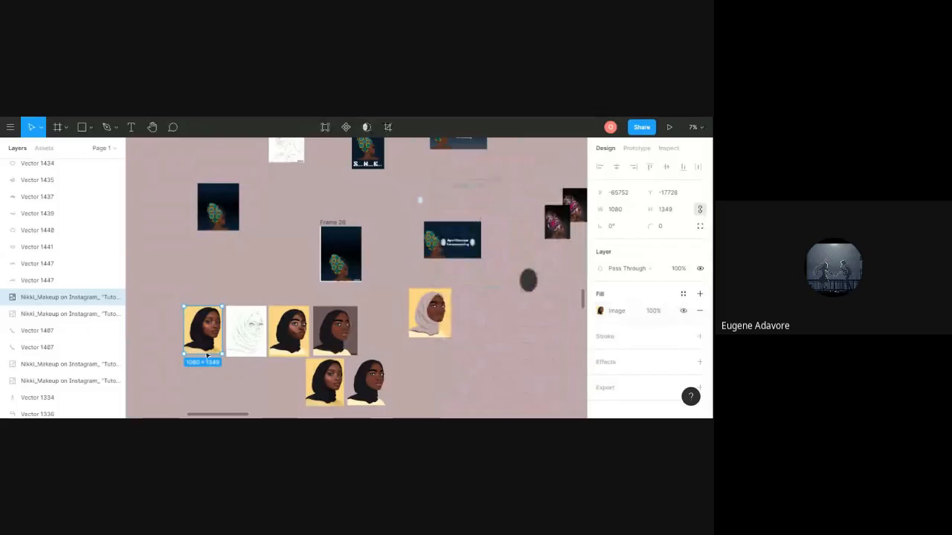
Examine the black-hijab photo up close and compare it with the line sketch and the illustrated portraits in its row.
scroll(206, 355, "up", 3)
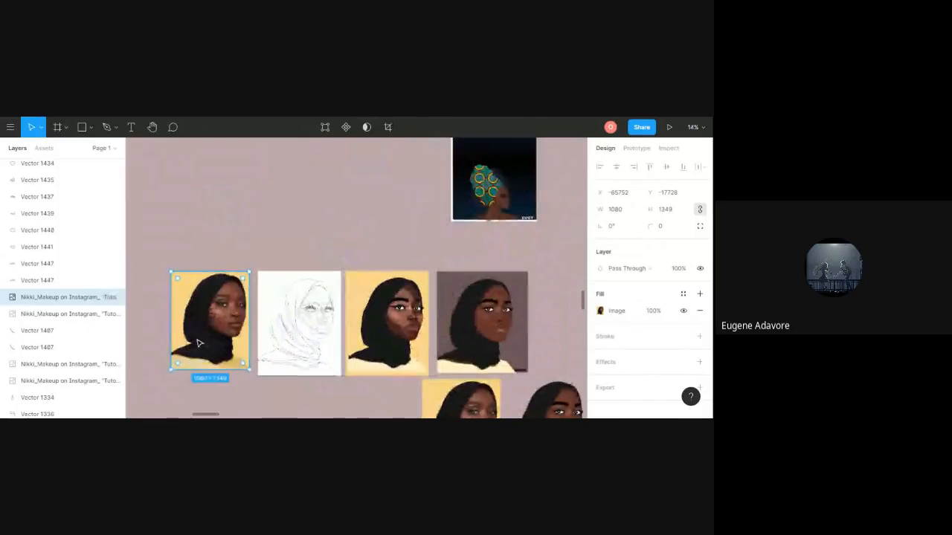
scroll(205, 321, "down", 1)
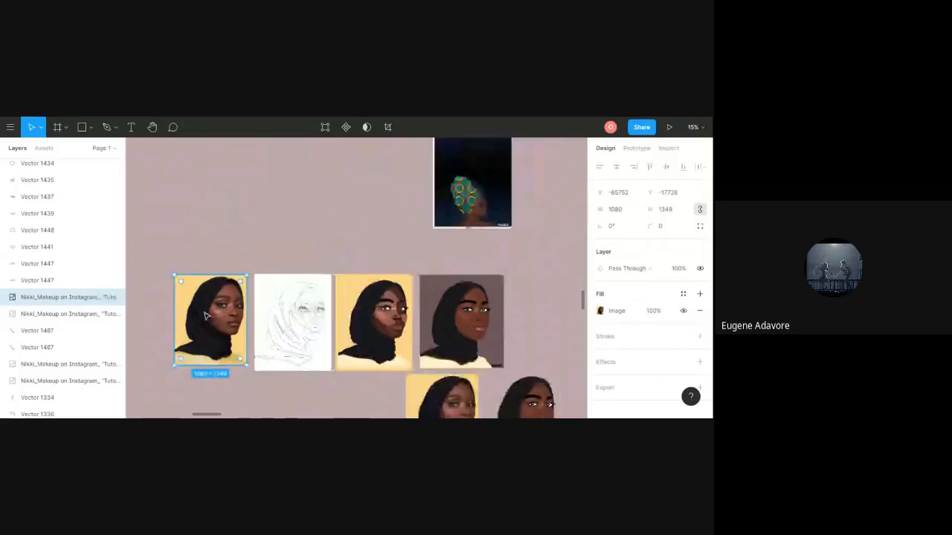
scroll(206, 315, "up", 3)
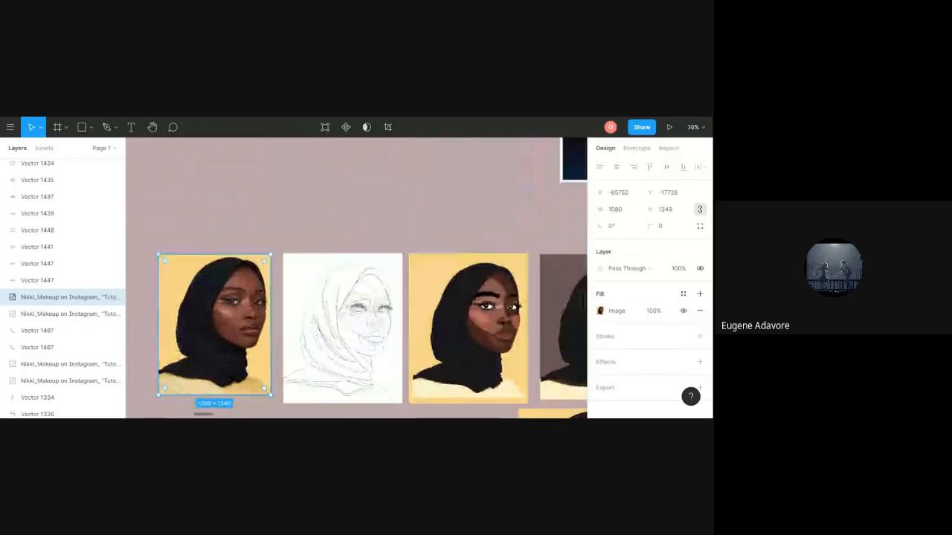
scroll(210, 305, "down", 3)
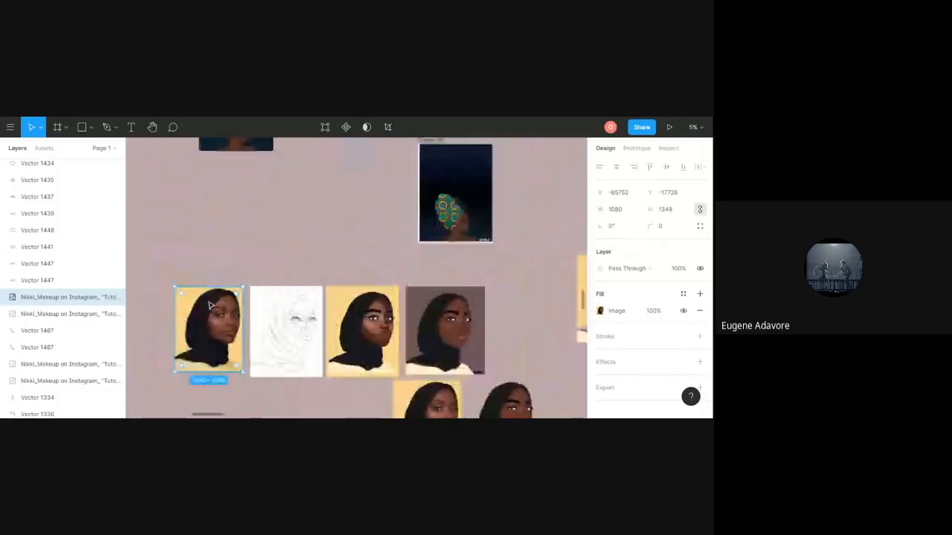
scroll(210, 305, "up", 3)
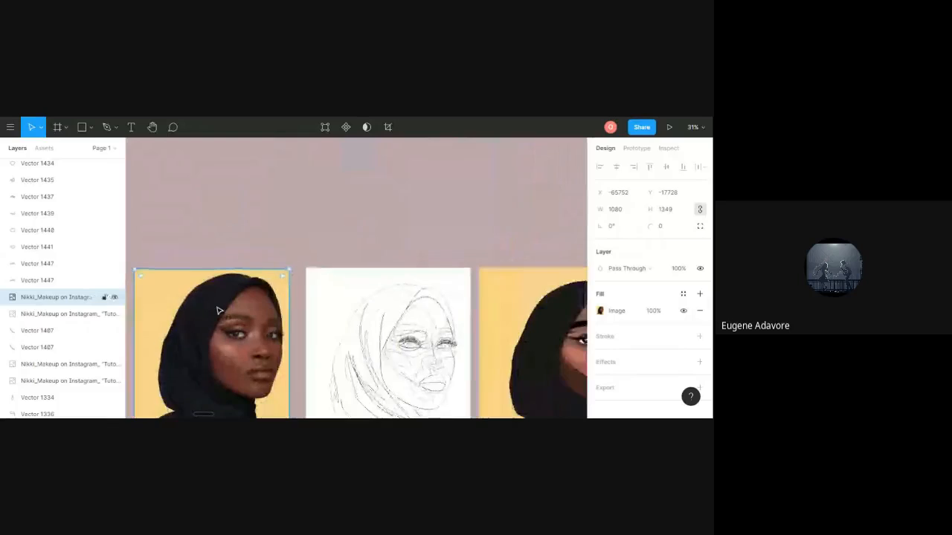
scroll(218, 310, "down", 3)
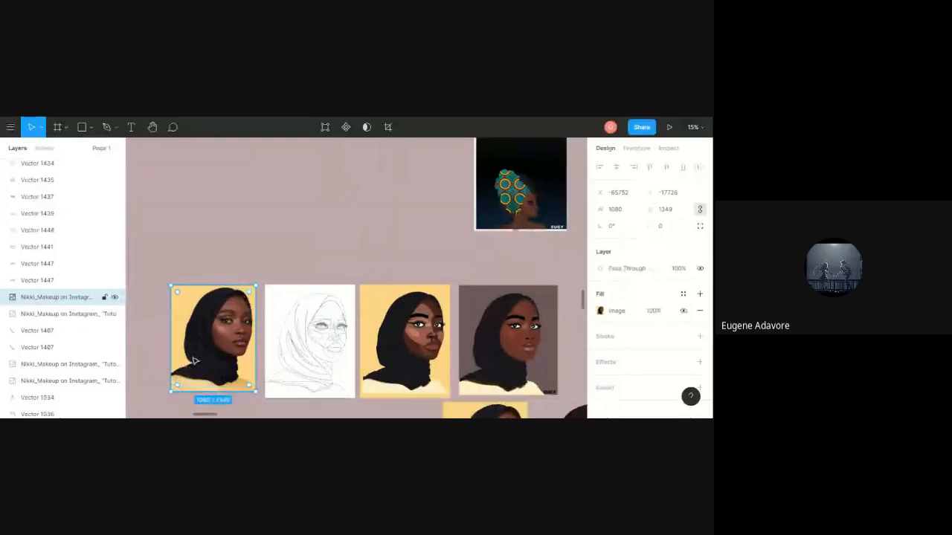
scroll(220, 311, "up", 3)
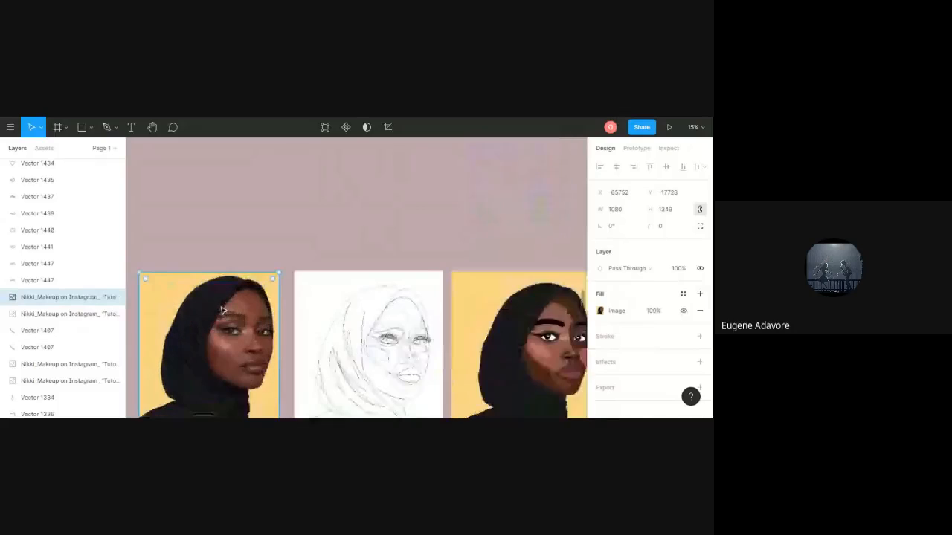
scroll(251, 324, "up", 3)
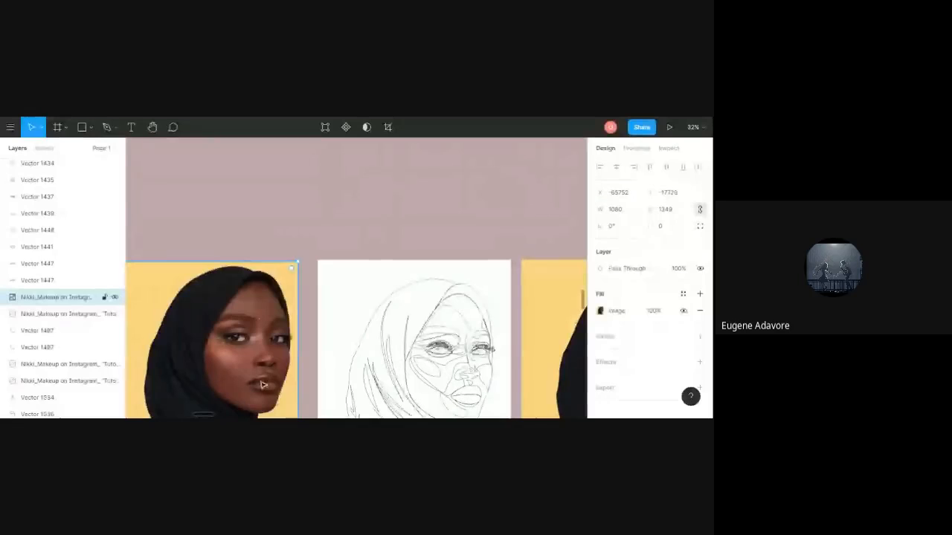
scroll(247, 318, "down", 1)
scroll(247, 318, "down", 2)
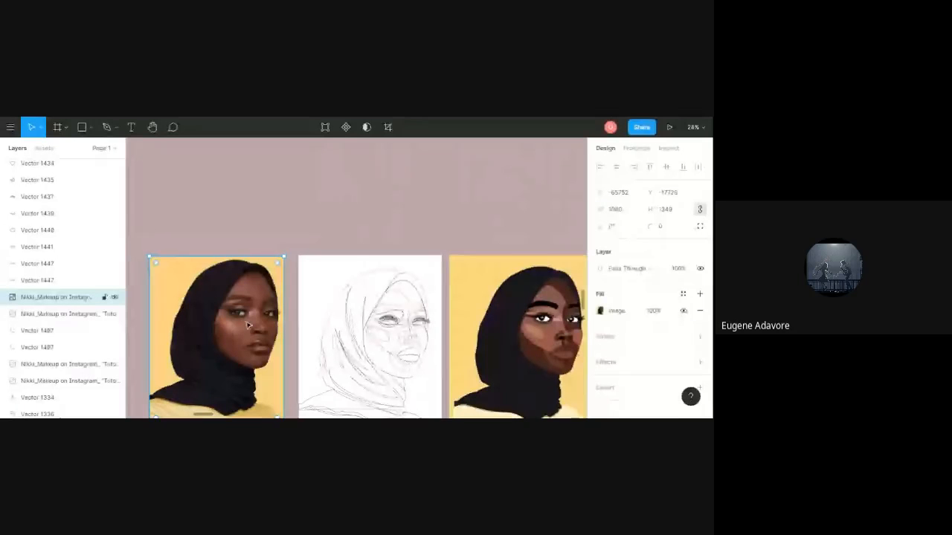
Try maximum exposure on the photo, reset it, and raise contrast, saturation and temperature to maximum and highlights almost to maximum.
left_click(600, 311)
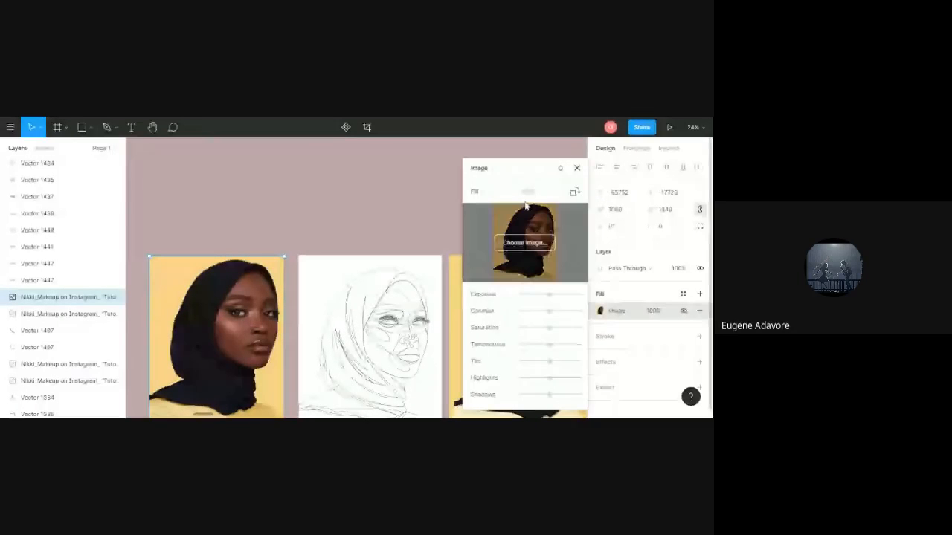
left_click_drag(519, 179, 412, 151)
left_click_drag(429, 269, 461, 272)
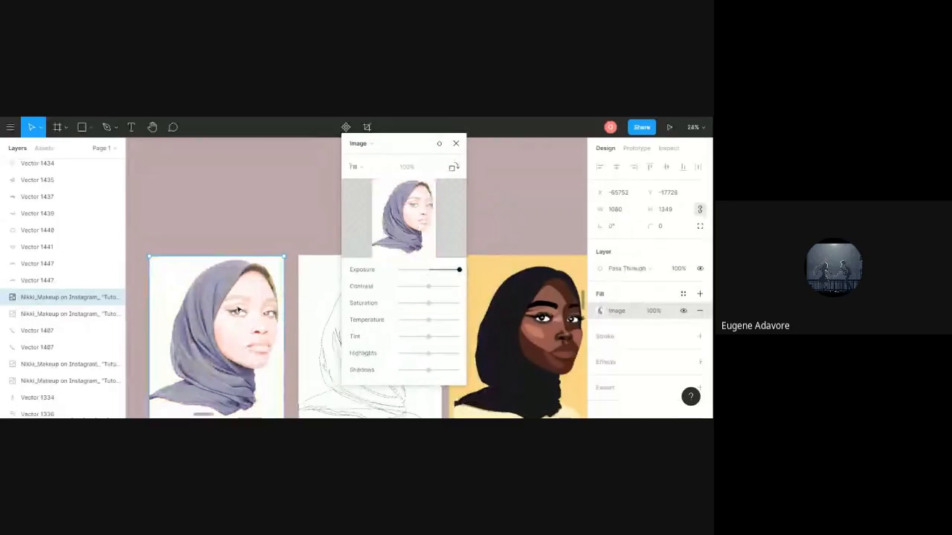
scroll(238, 311, "up", 3)
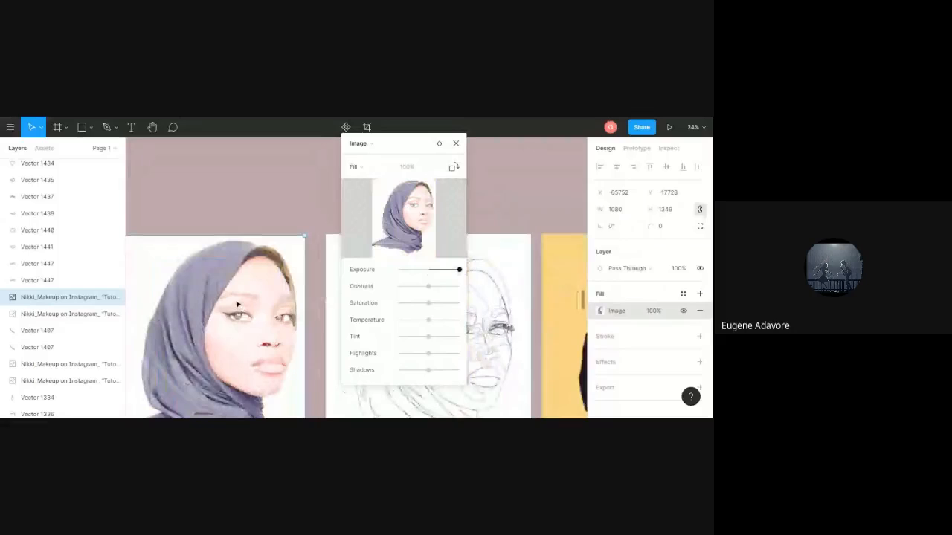
left_click_drag(459, 270, 459, 320)
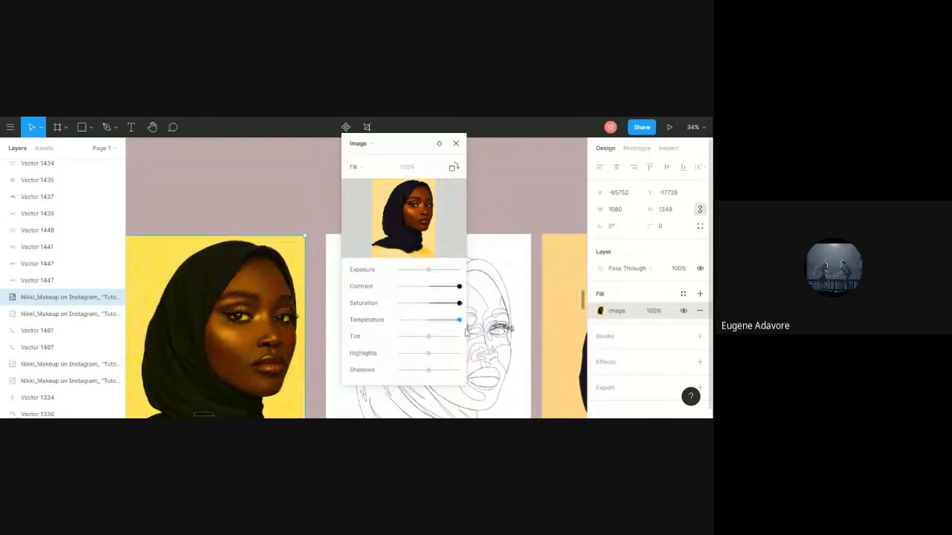
left_click_drag(429, 354, 458, 360)
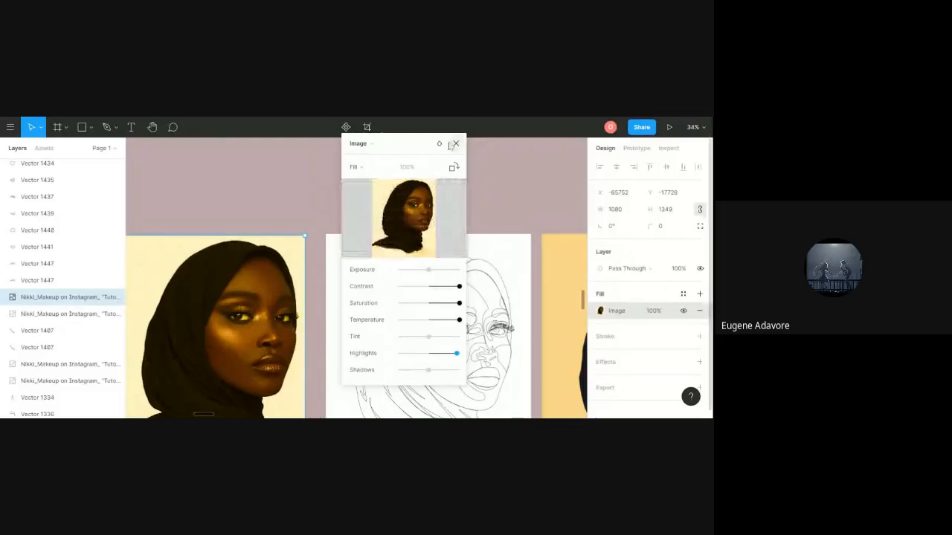
left_click(455, 143)
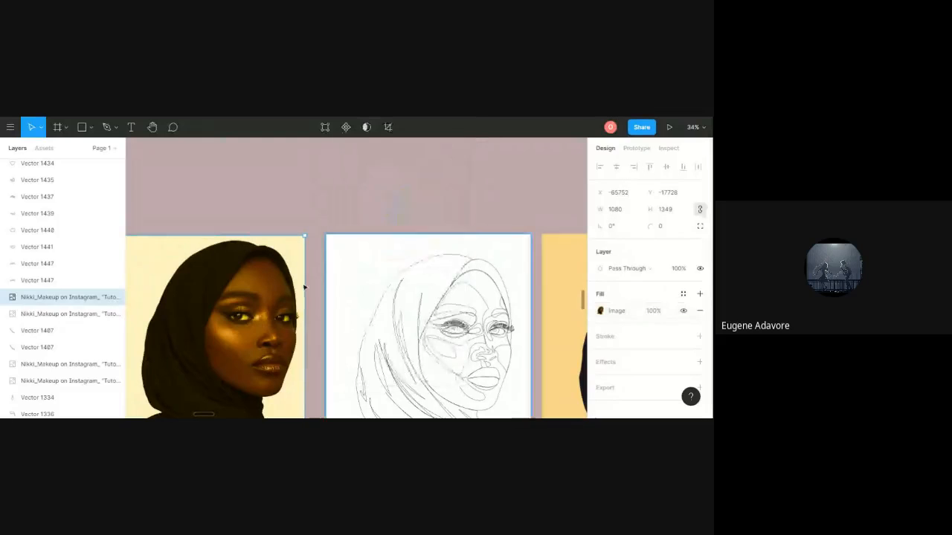
Inspect individual vectors inside the line sketch group, selecting a brow-area line and the hijab outline and clearing the selection each time.
left_click(408, 308)
key("minus")
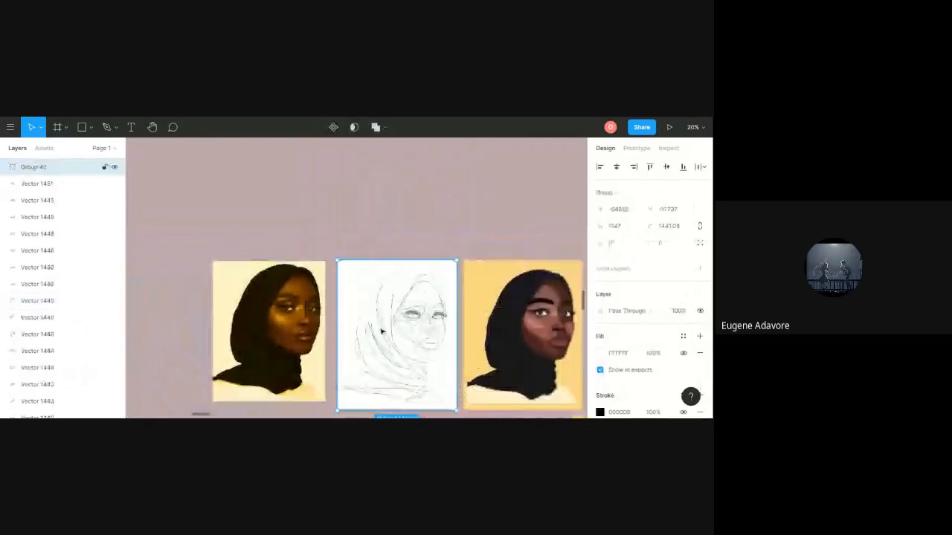
scroll(385, 329, "right", 3)
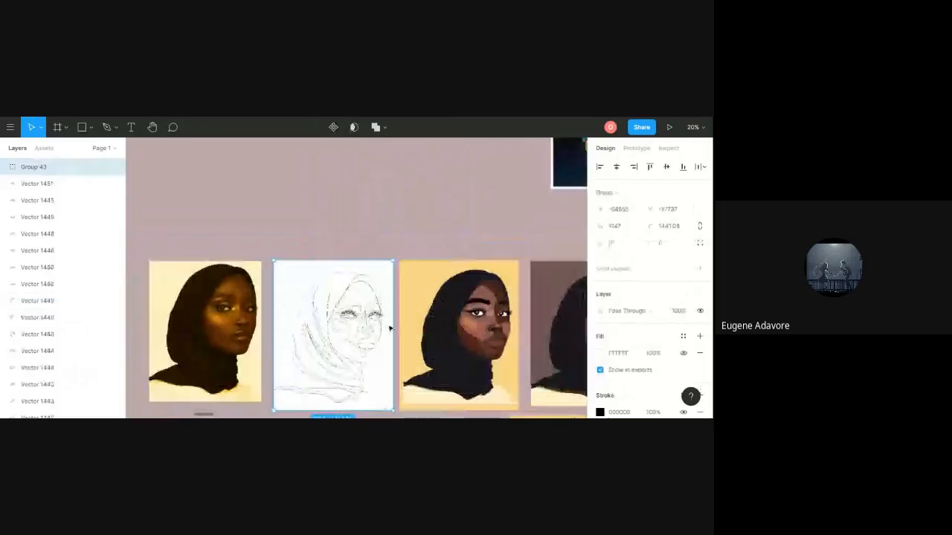
key("Return")
left_click(350, 305)
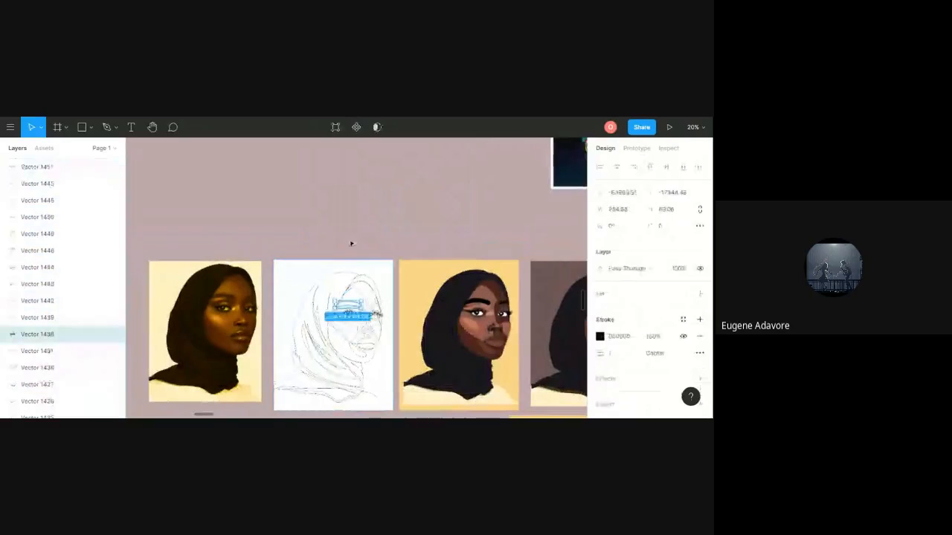
left_click(352, 242)
left_click(361, 280)
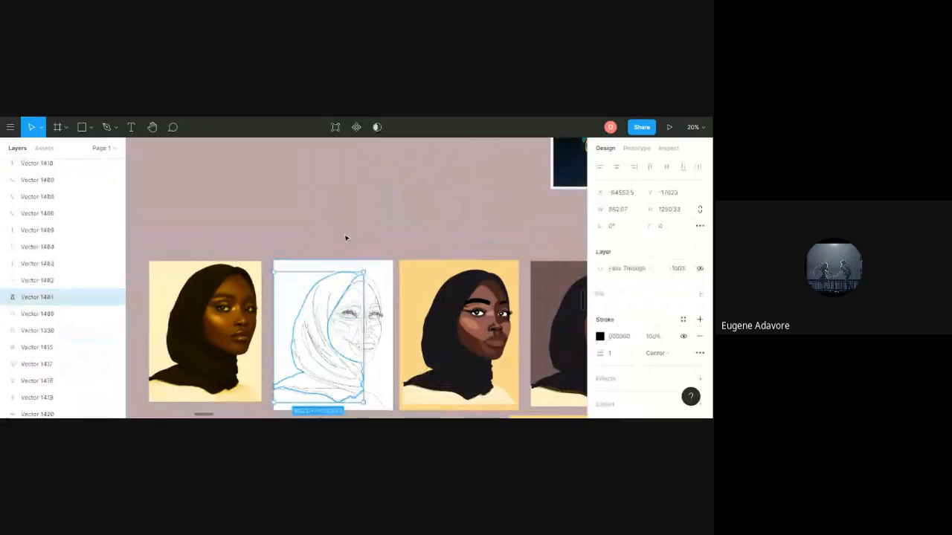
left_click(346, 238)
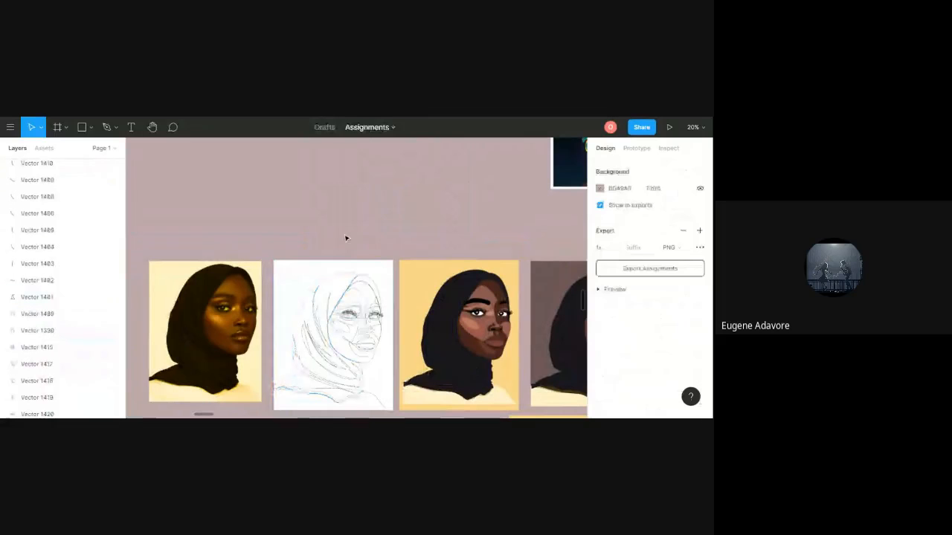
Inspect the hijab outline vector again and a line near the forehead, clear the selection, and examine the line sketch up close.
left_click(337, 278)
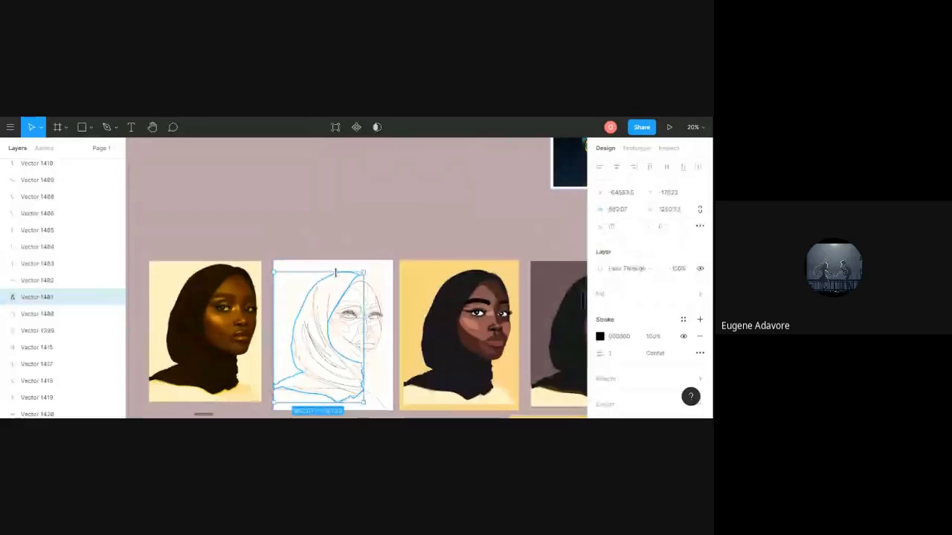
left_click(367, 241)
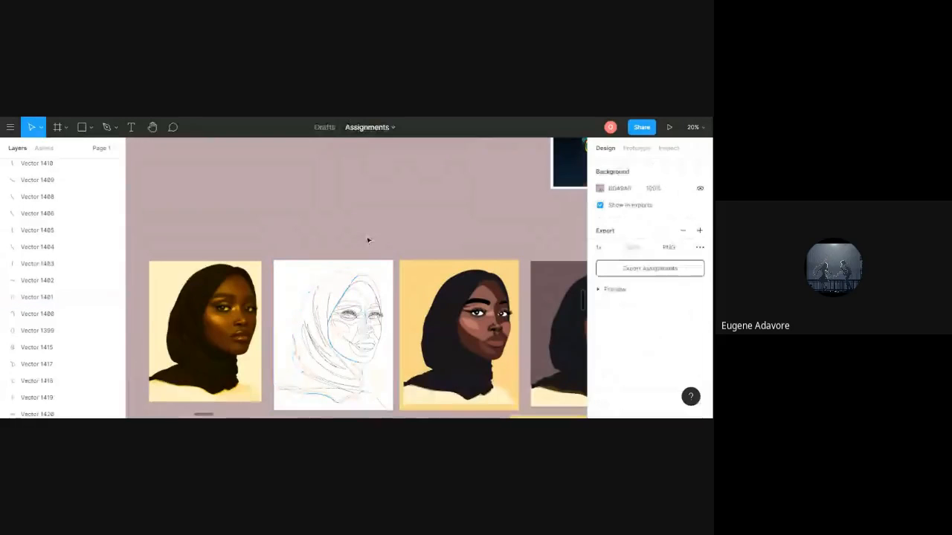
left_click(369, 281)
left_click(366, 268)
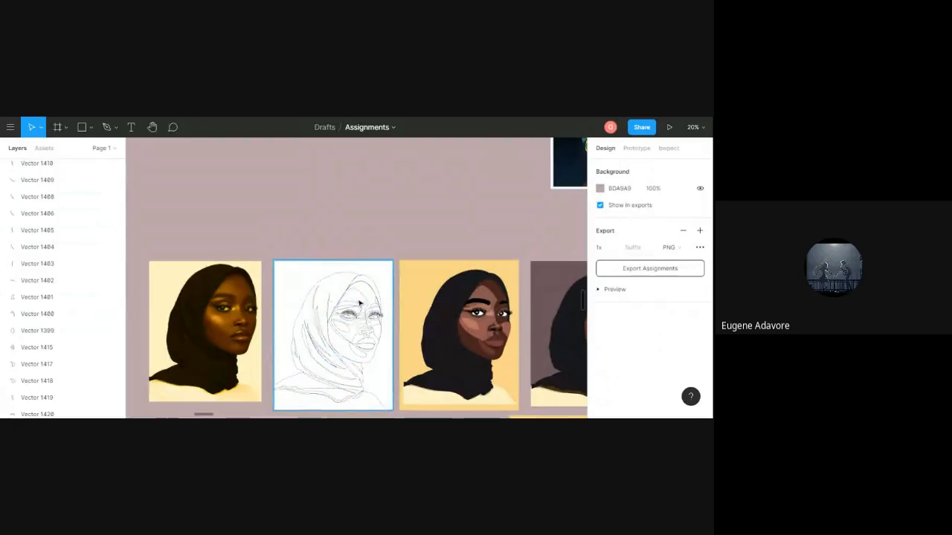
scroll(361, 301, "down", 1)
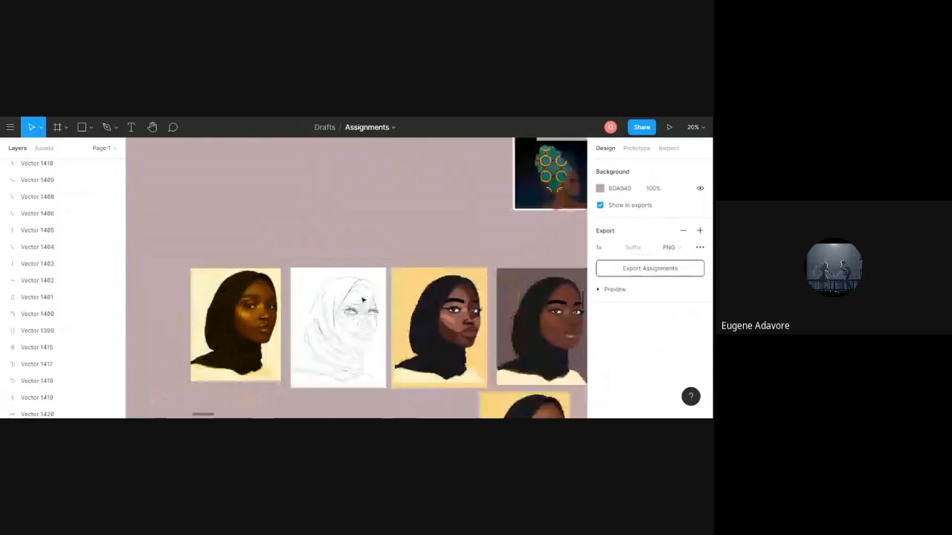
scroll(362, 299, "up", 3)
scroll(356, 302, "up", 1)
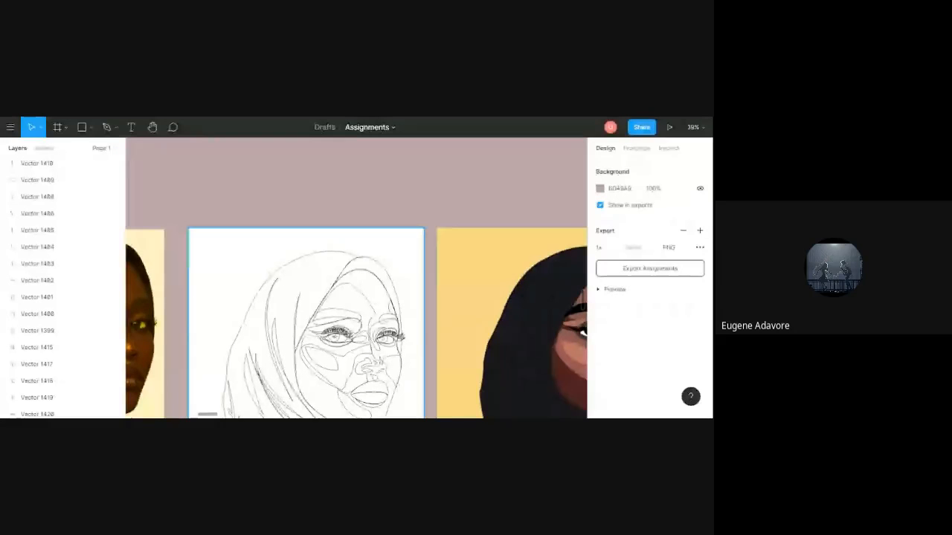
scroll(307, 267, "down", 2)
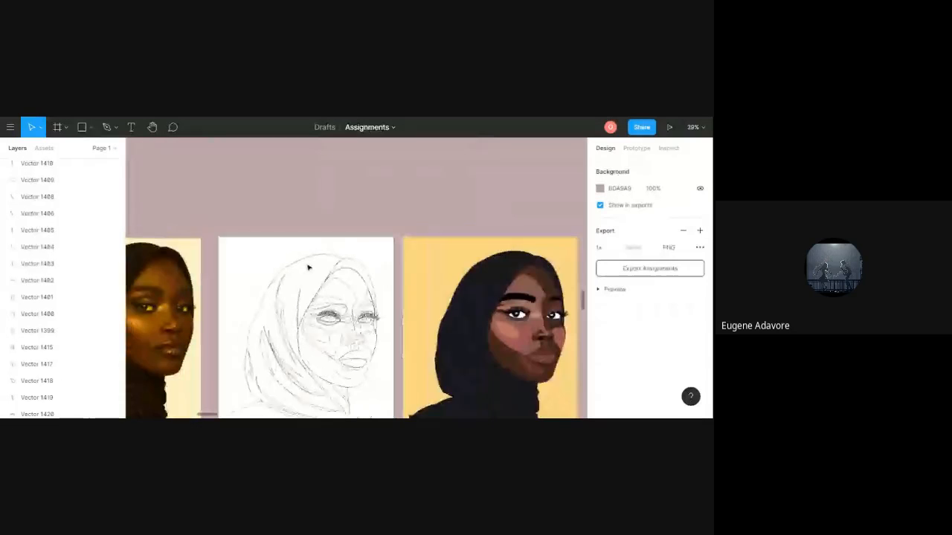
Survey the other portrait sets across the Assignments canvas, from the hijab portraits past the large text frame to the blue face portraits.
scroll(309, 268, "down", 5)
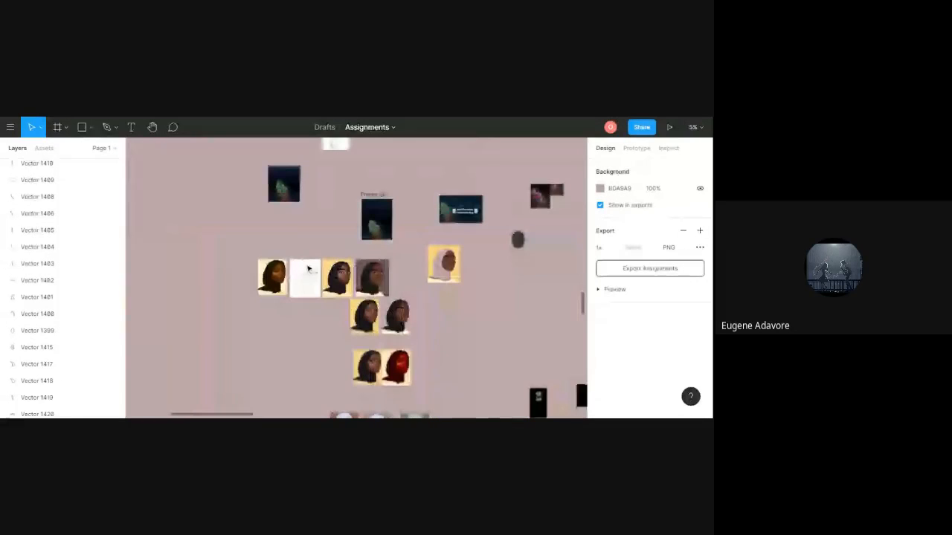
scroll(308, 268, "down", 1)
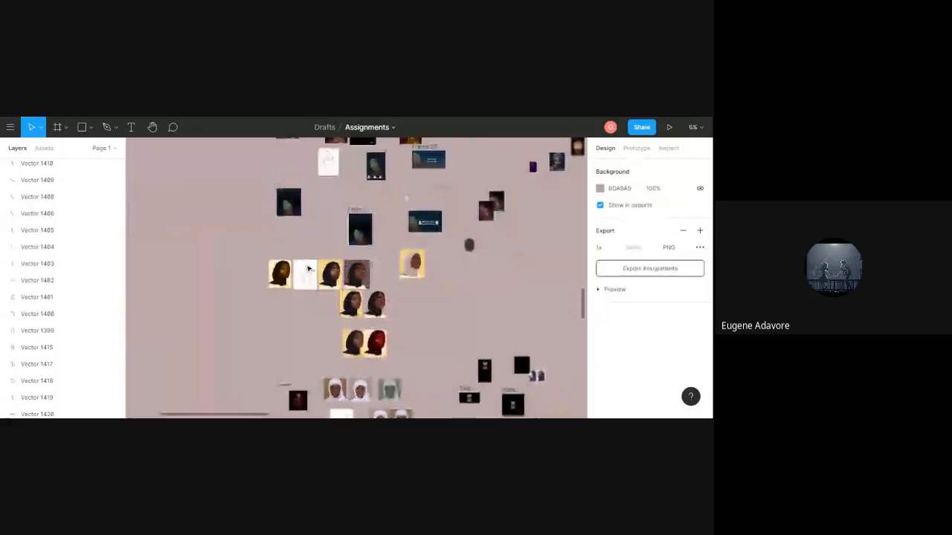
scroll(309, 268, "down", 2)
scroll(318, 263, "left", 2)
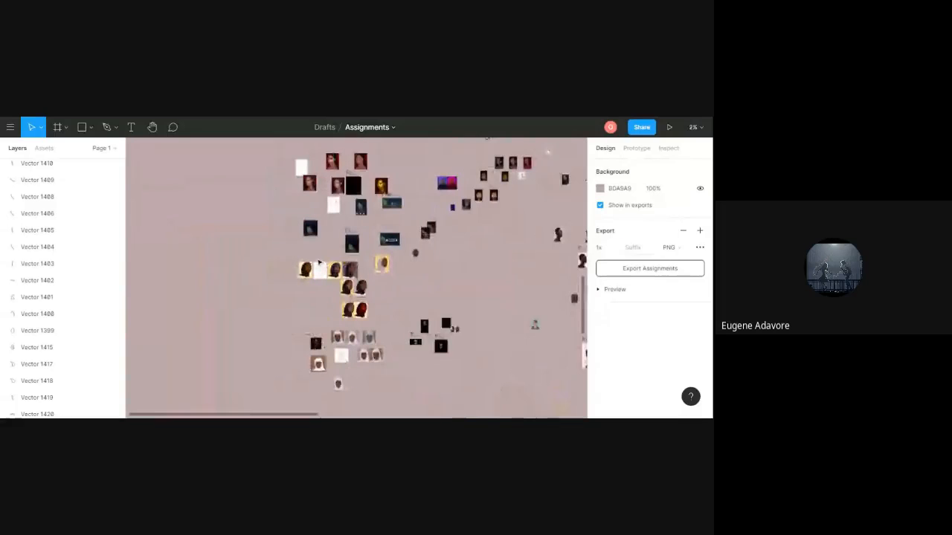
scroll(318, 262, "right", 5)
scroll(318, 262, "right", 4)
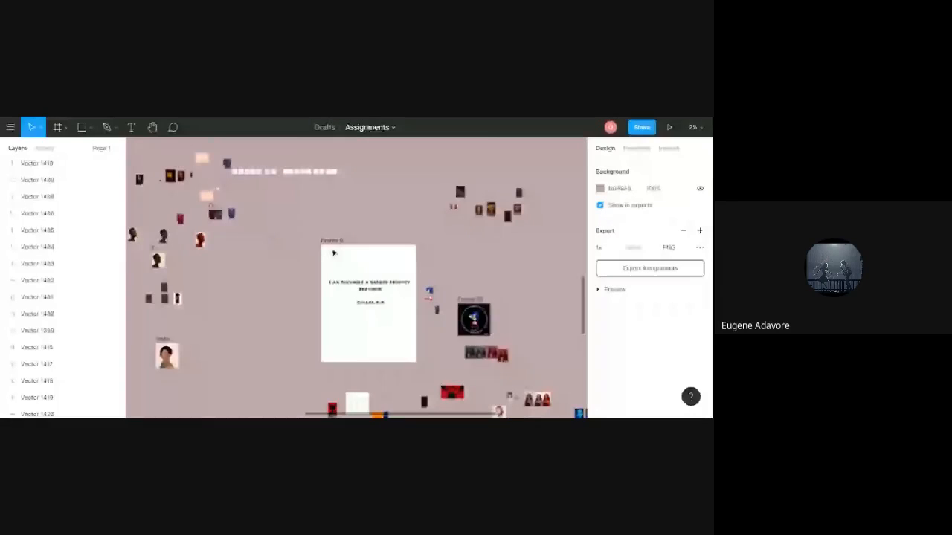
scroll(282, 258, "down", 2)
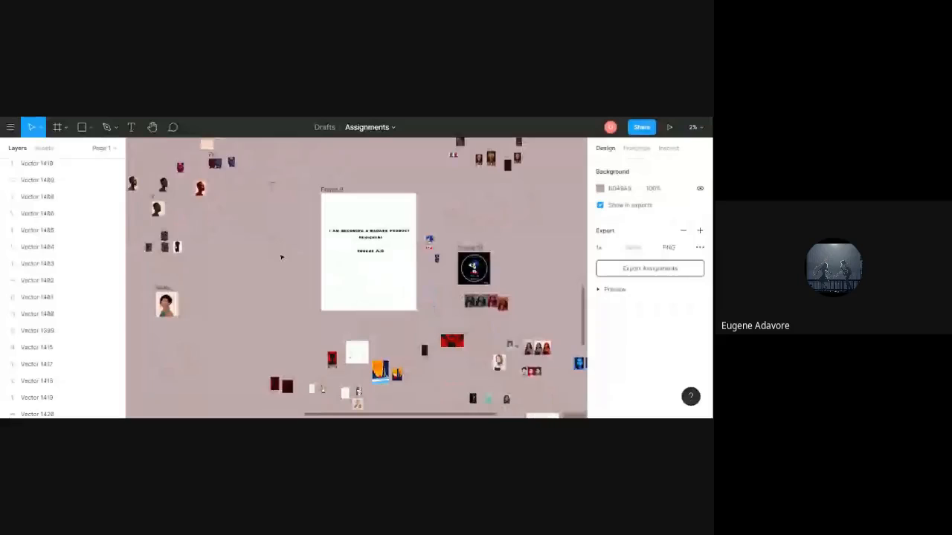
scroll(281, 257, "down", 2)
scroll(404, 299, "right", 2)
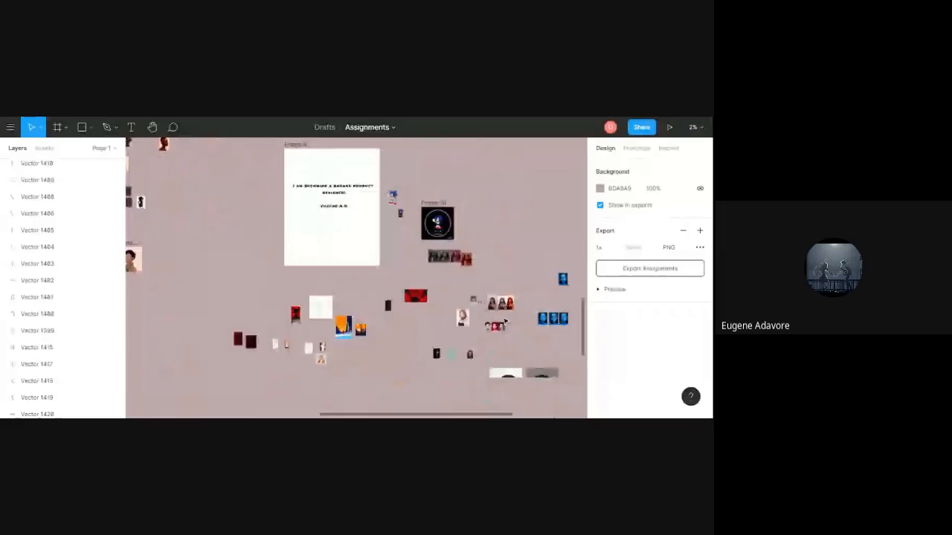
scroll(504, 321, "up", 2)
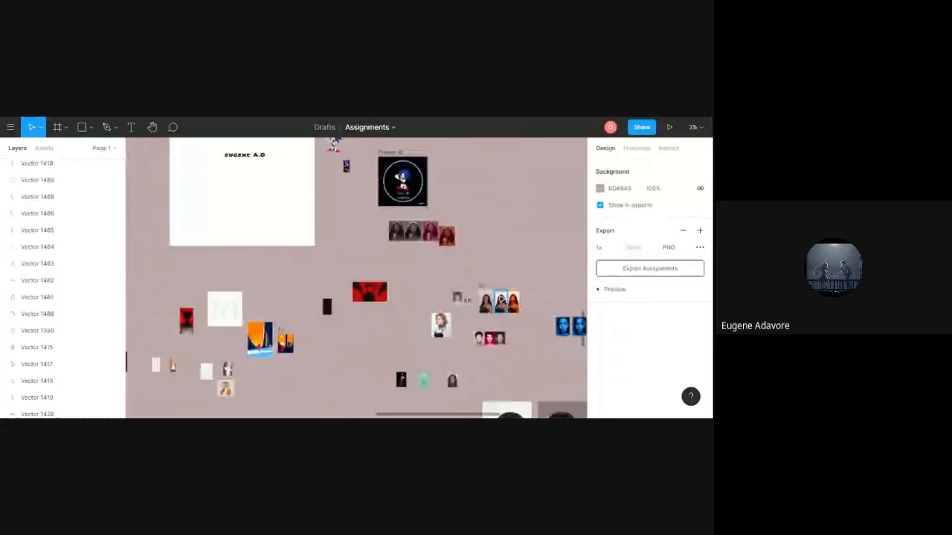
scroll(505, 333, "right", 5)
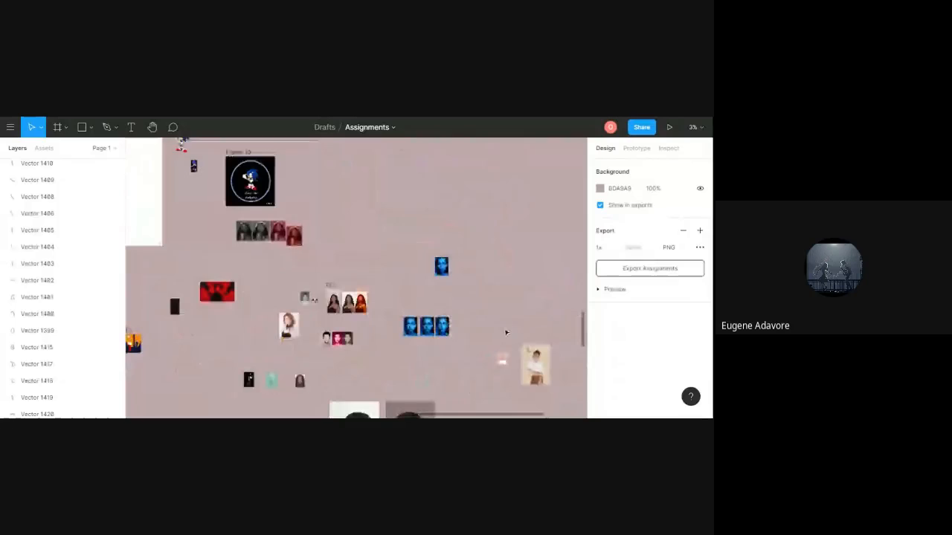
Move the Custom Illustration Portrait image closer to the blue face portraits, clear the selection, and examine it up close.
scroll(505, 333, "up", 4)
scroll(504, 355, "up", 5)
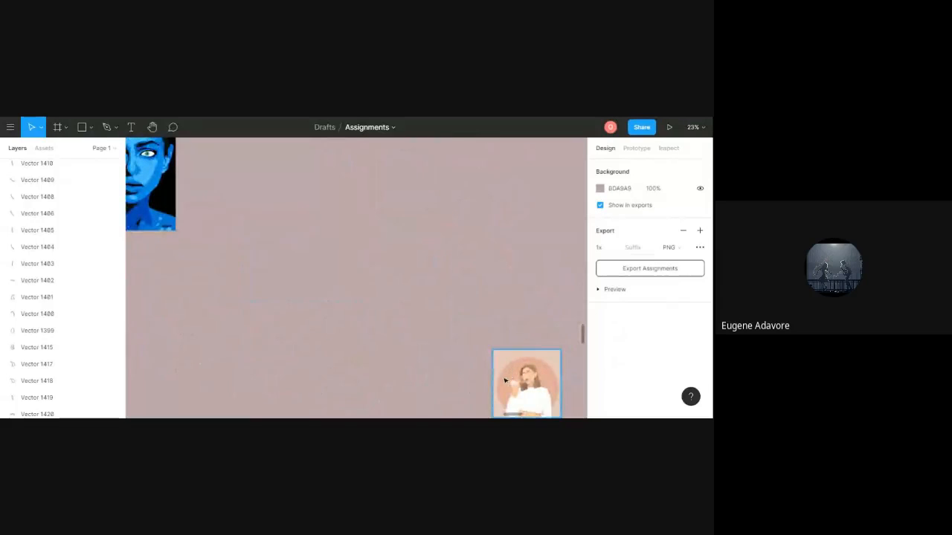
left_click(526, 395)
left_click_drag(527, 389, 355, 302)
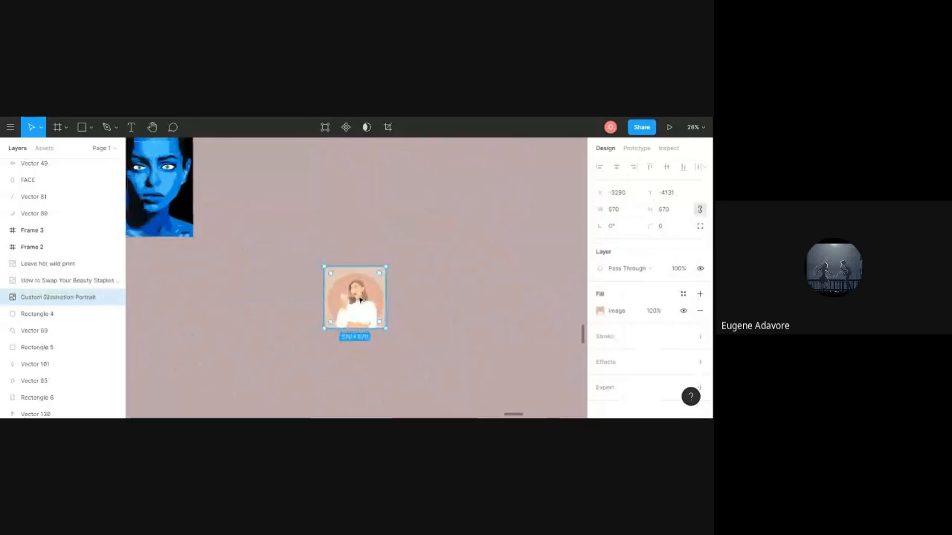
scroll(360, 297, "up", 5)
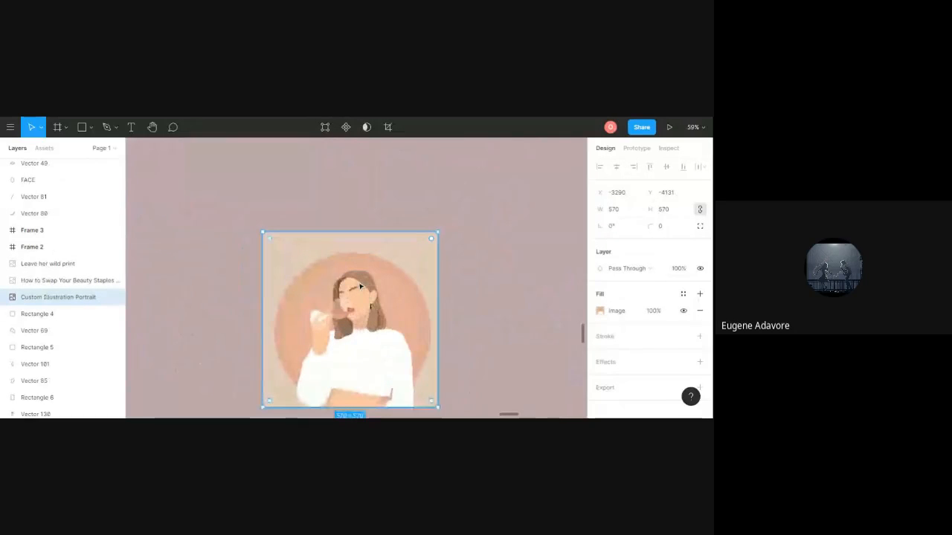
left_click(255, 271)
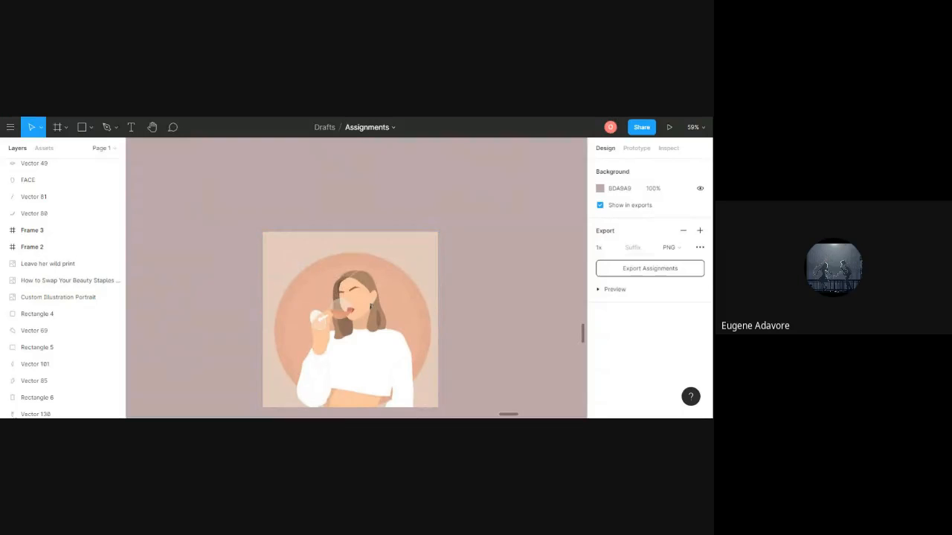
left_click(303, 301)
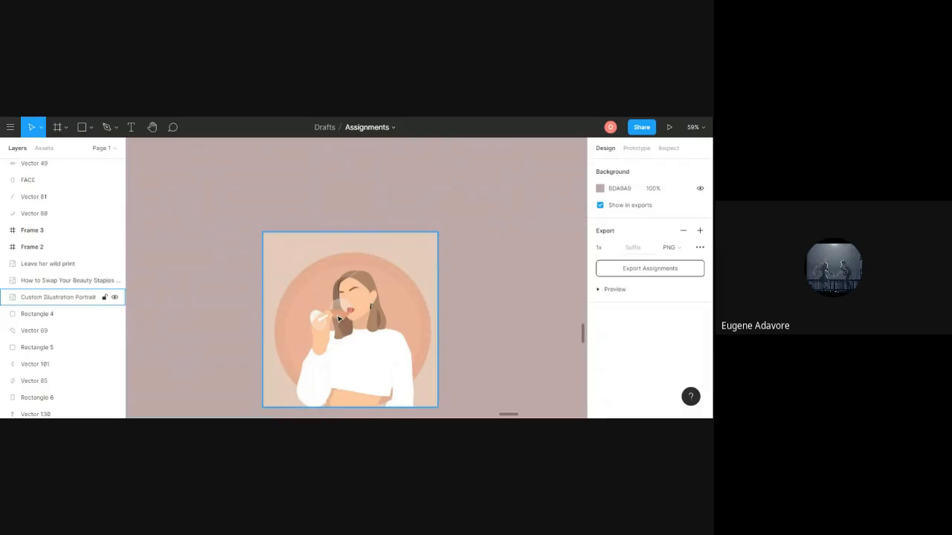
Move the photo of the woman in the black off-shoulder top directly above its pink-background illustration.
scroll(338, 318, "down", 5)
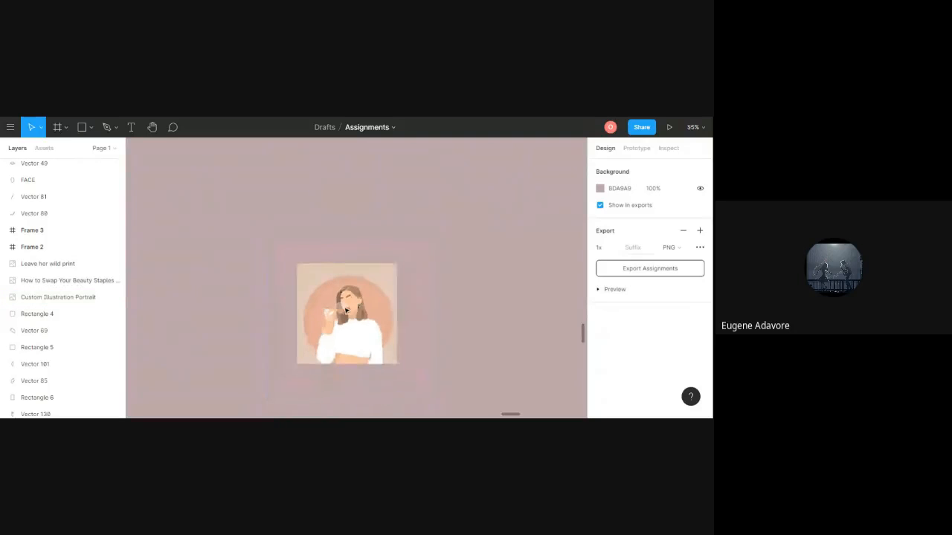
scroll(346, 310, "down", 5)
scroll(346, 309, "down", 4)
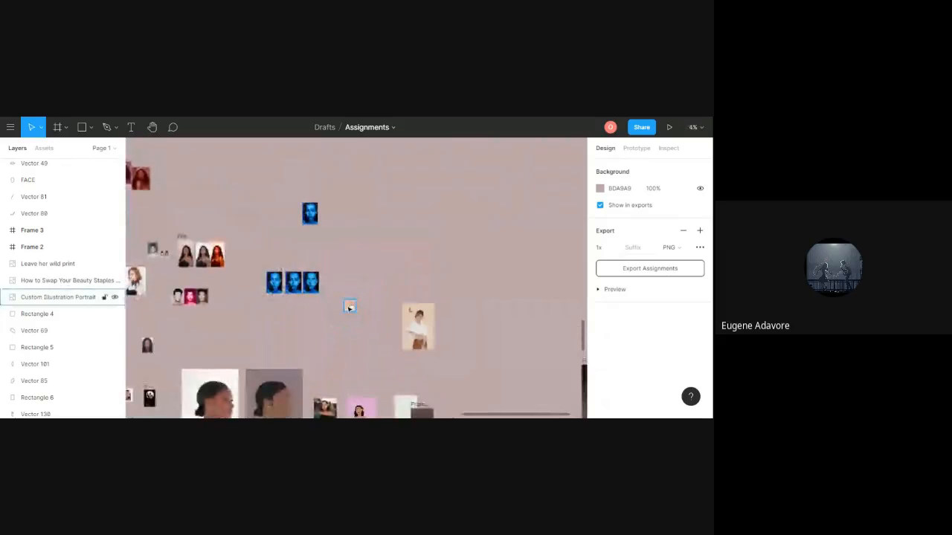
scroll(338, 303, "up", 1)
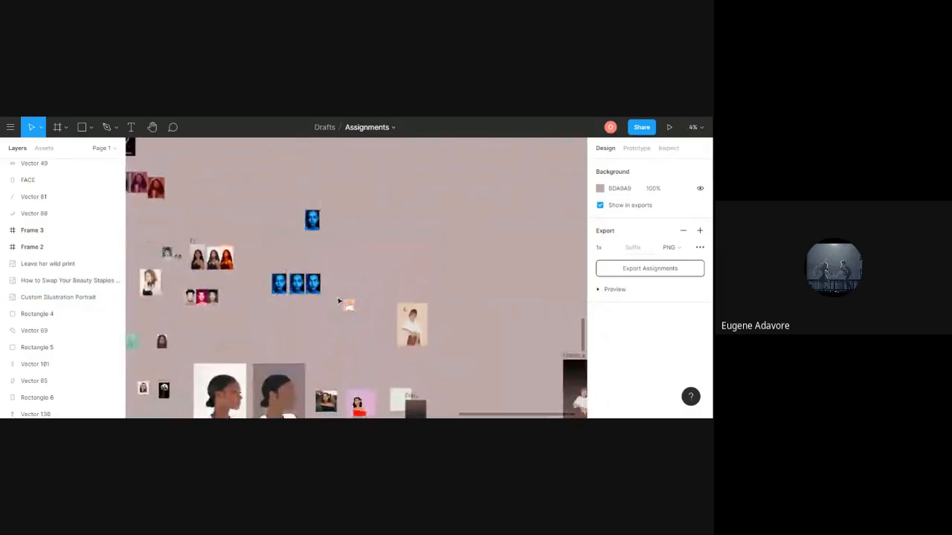
scroll(339, 301, "down", 1)
left_click(330, 400)
scroll(329, 402, "up", 4)
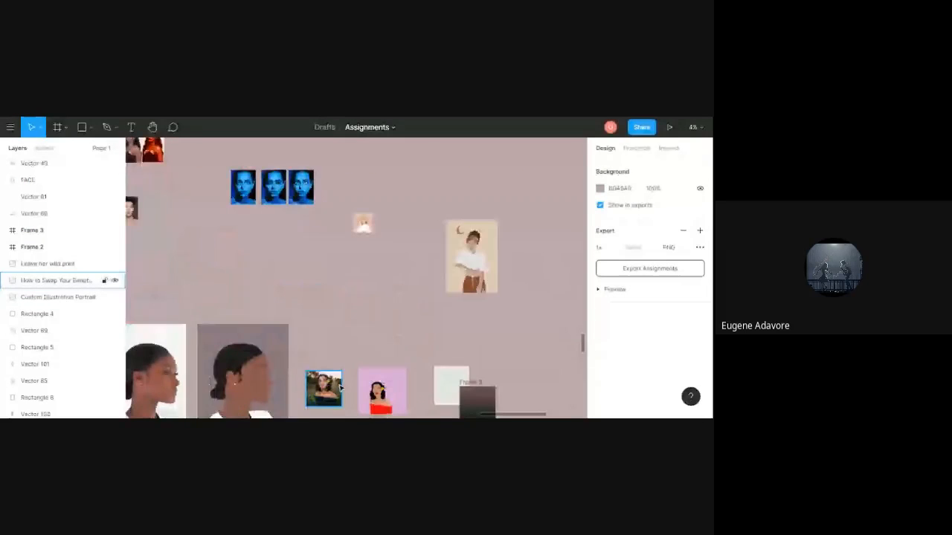
left_click_drag(325, 381, 452, 265)
scroll(446, 376, "down", 1)
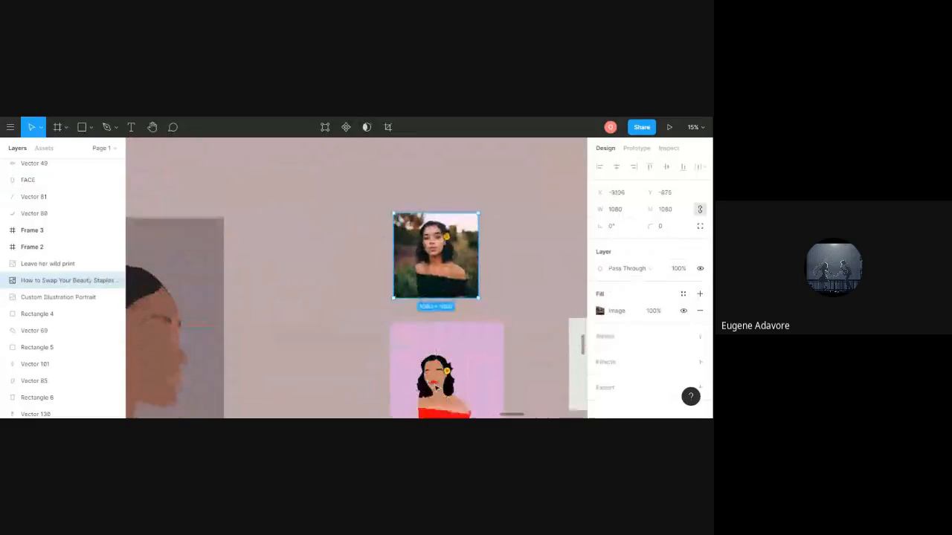
Compare the photo with its illustration, place the Custom Illustration Portrait just above the photo, and clear the selection.
scroll(451, 368, "up", 2)
scroll(438, 377, "down", 3)
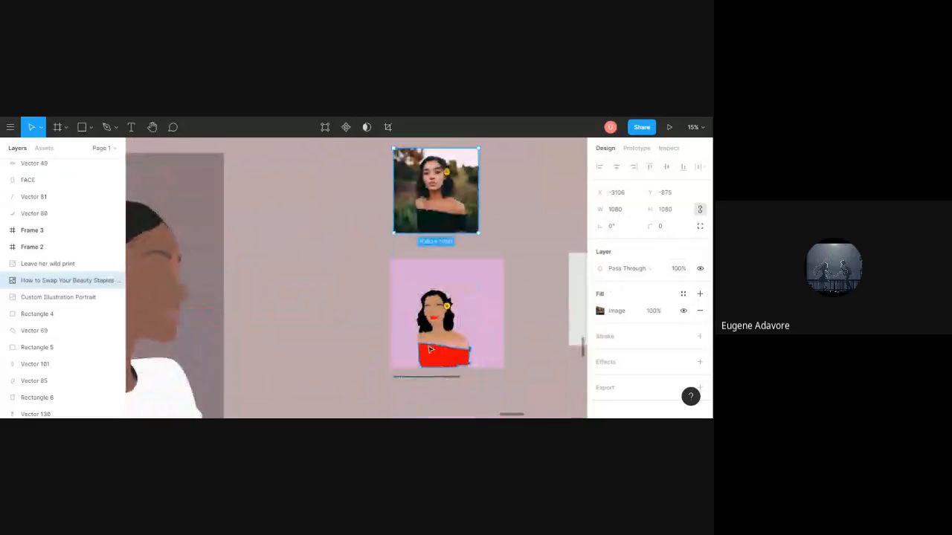
scroll(427, 343, "down", 3)
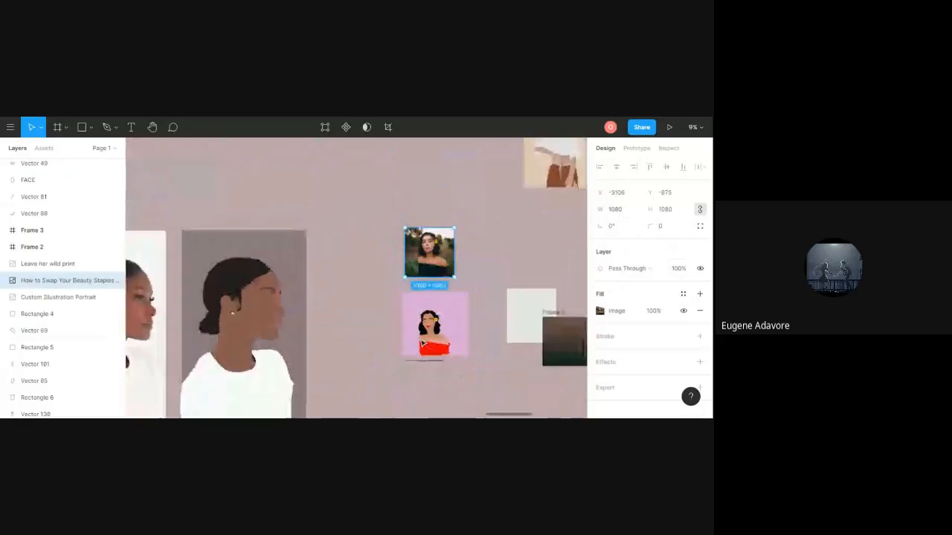
scroll(422, 344, "down", 2)
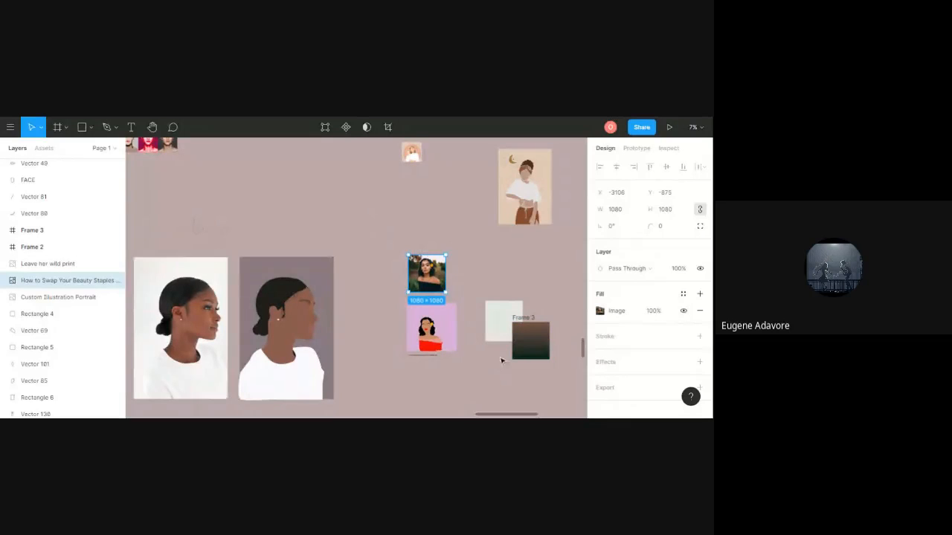
left_click_drag(411, 152, 438, 229)
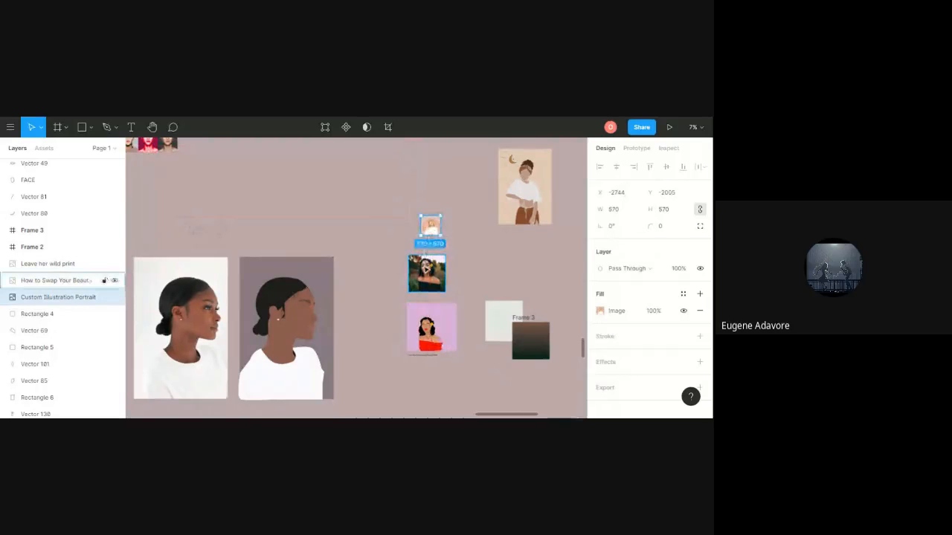
left_click(384, 255)
Compare the off-shoulder photo with its flat illustration, and the white-shirt profile photo with the faceless illustration beside it.
scroll(407, 258, "up", 4)
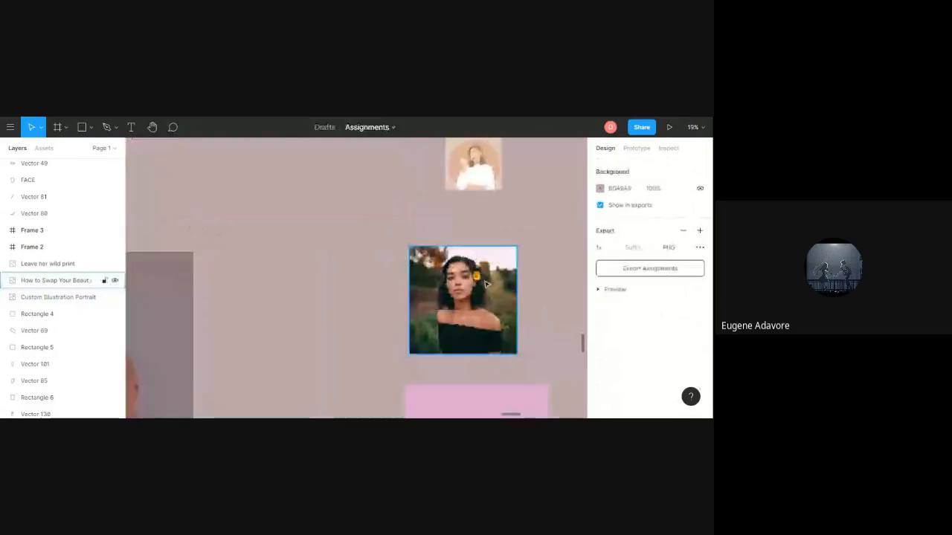
scroll(486, 284, "down", 3)
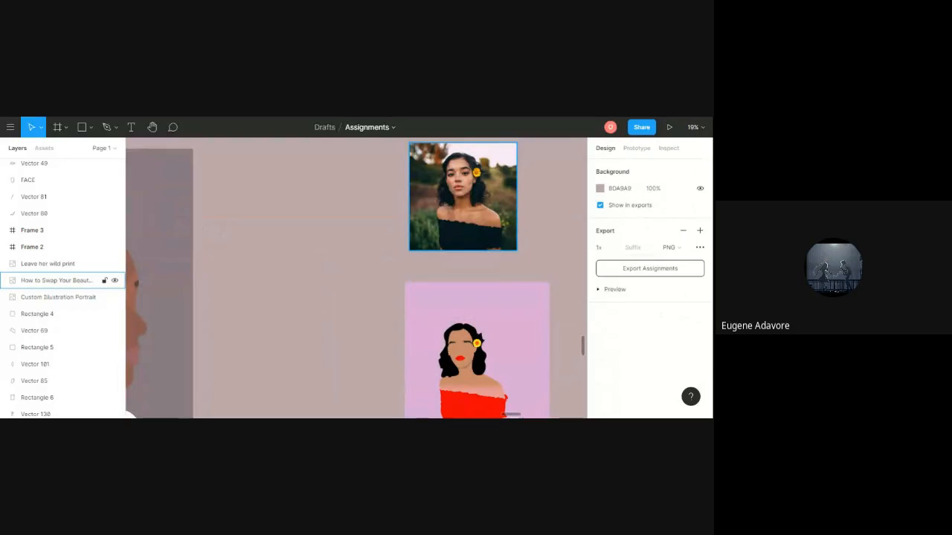
scroll(468, 286, "down", 3)
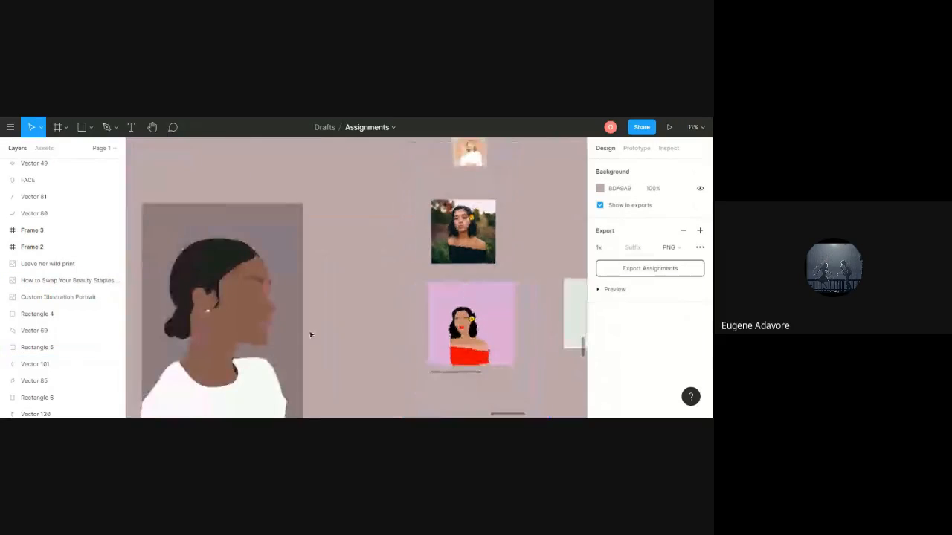
scroll(285, 324, "left", 1)
scroll(283, 320, "right", 1)
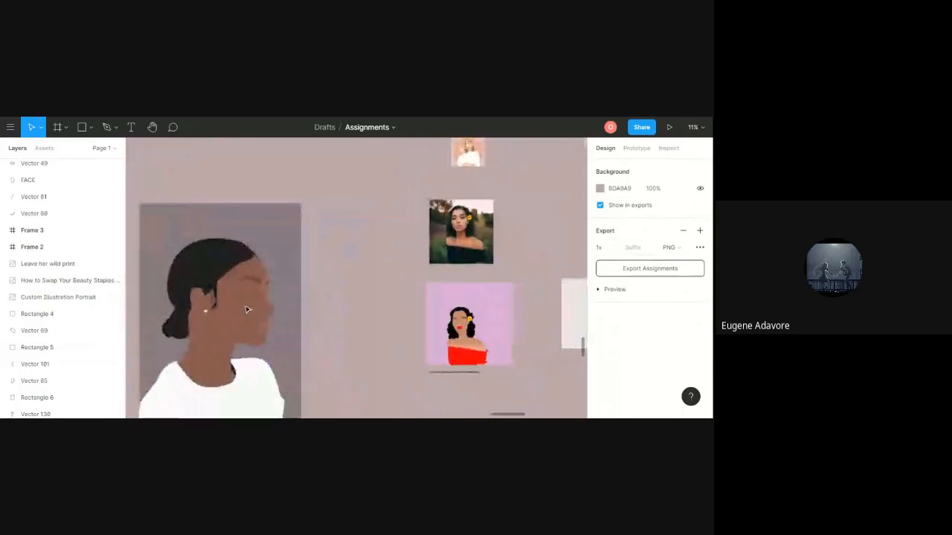
scroll(247, 310, "left", 3)
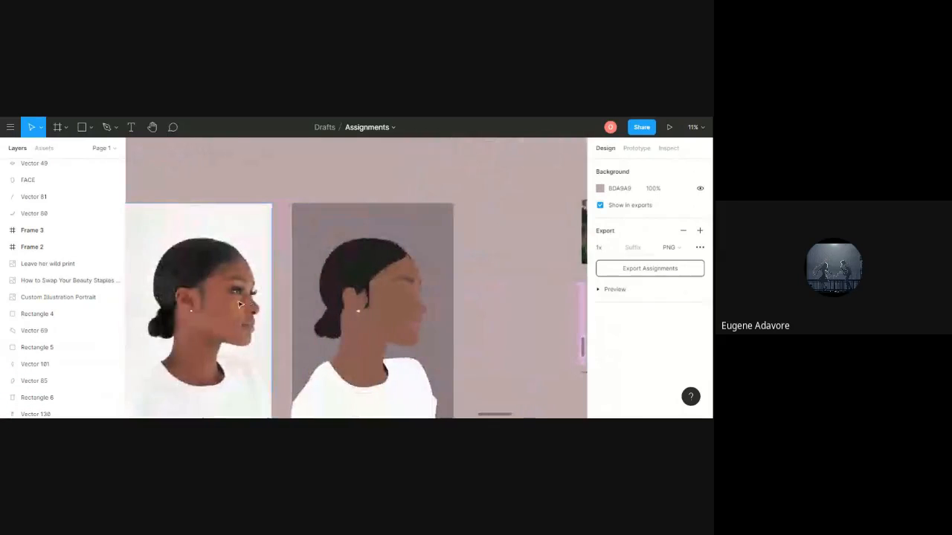
scroll(240, 304, "left", 2)
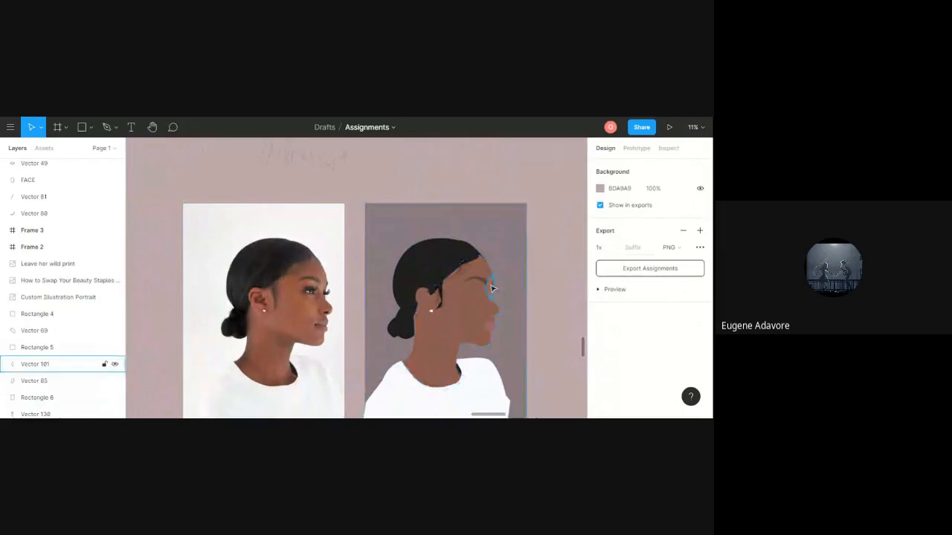
scroll(438, 394, "down", 5)
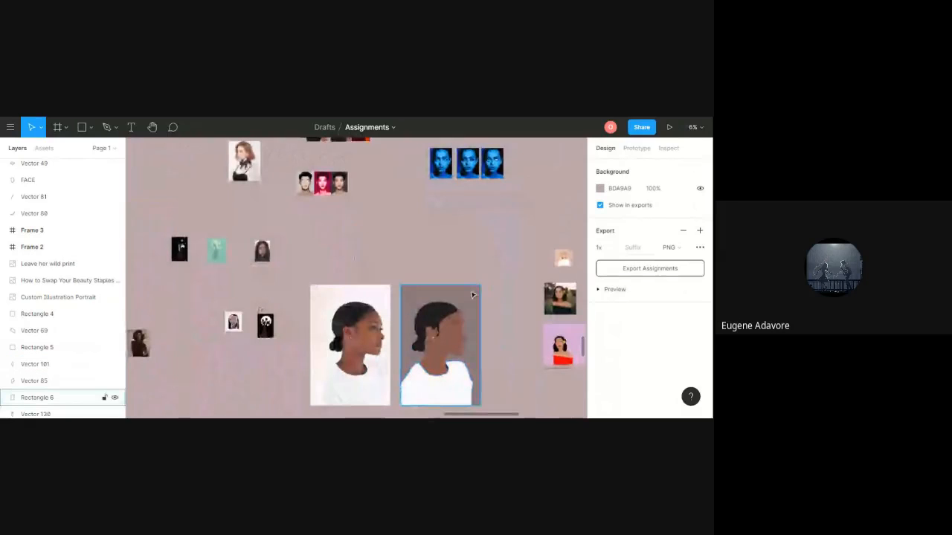
scroll(470, 291, "right", 3)
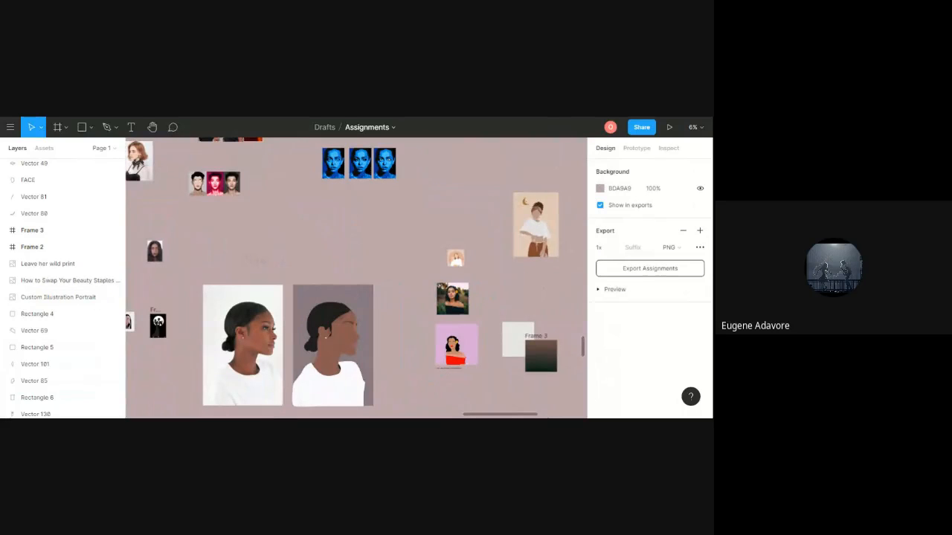
Examine the long-haired woman's illustration up close beside her original photo and its warm-toned version.
scroll(522, 321, "down", 3)
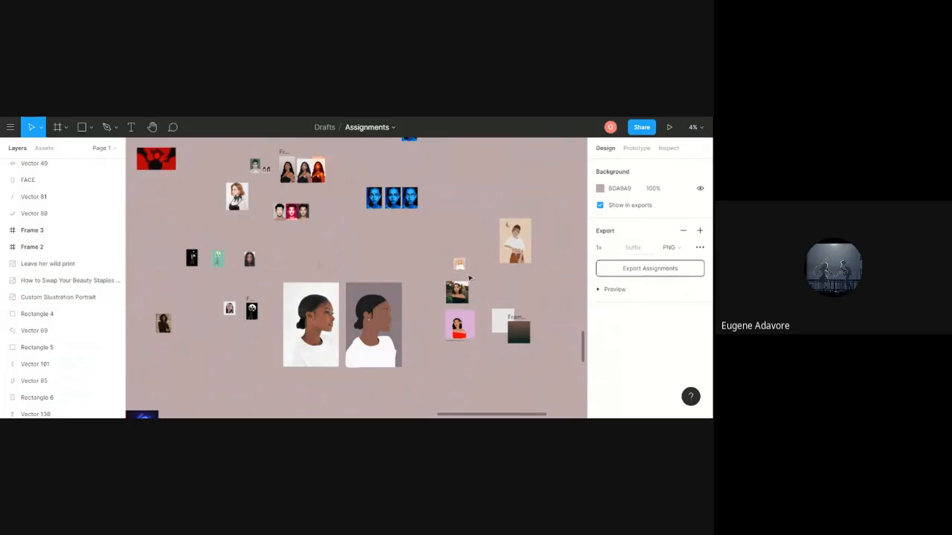
scroll(289, 169, "up", 1)
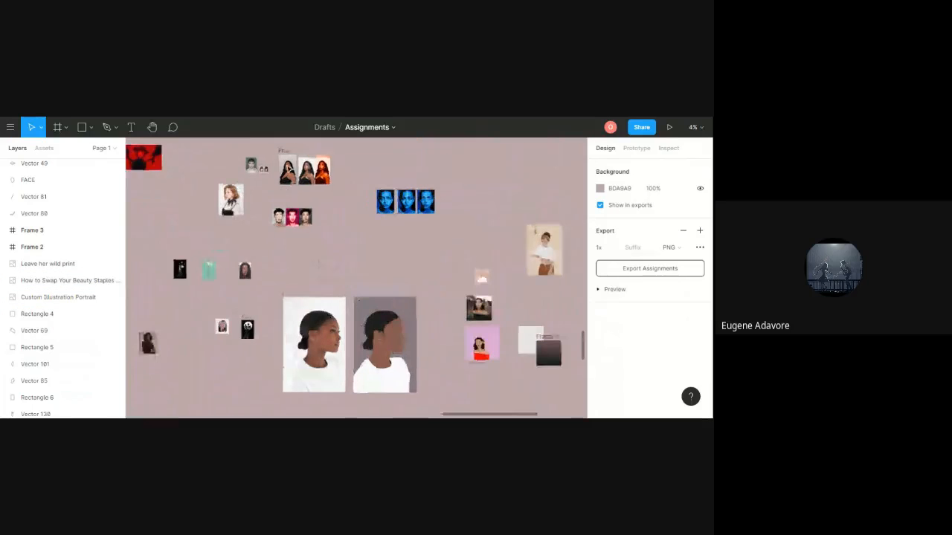
scroll(295, 168, "up", 5)
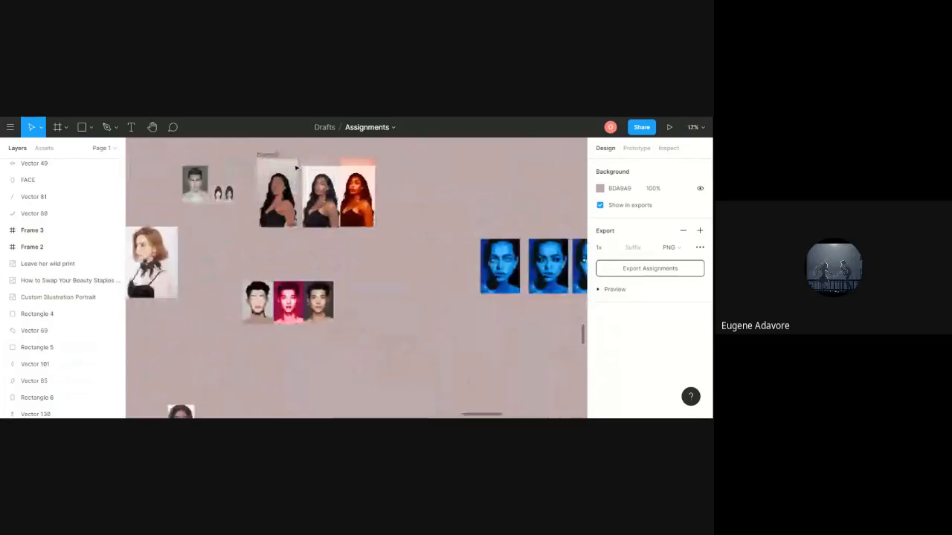
scroll(296, 168, "up", 5)
scroll(293, 170, "down", 1)
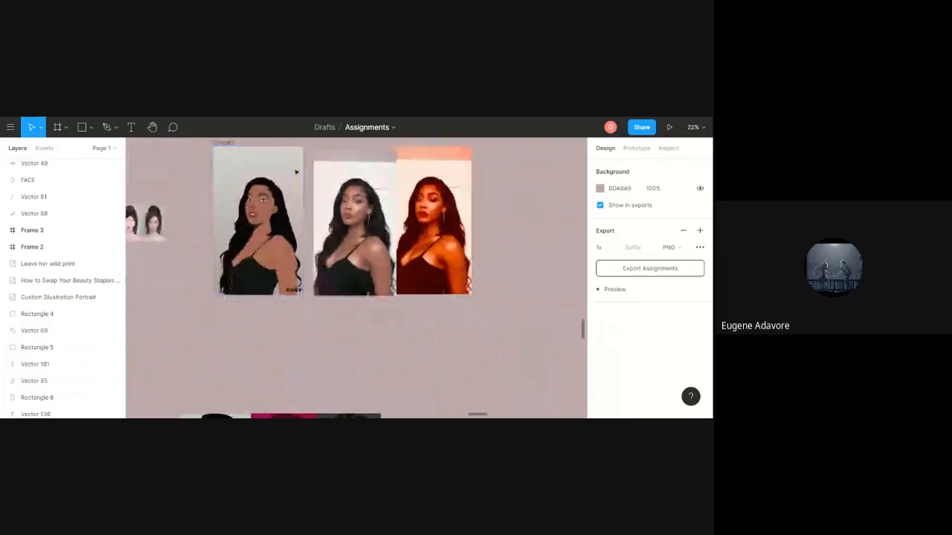
scroll(295, 172, "up", 3)
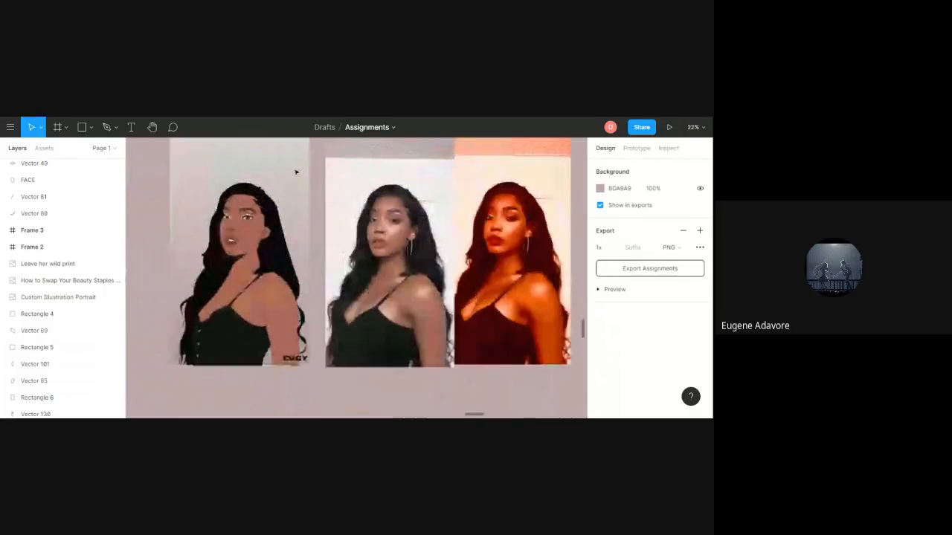
Ungroup the long-haired woman's illustration into its separate vectors and clear the selection.
left_click(255, 225)
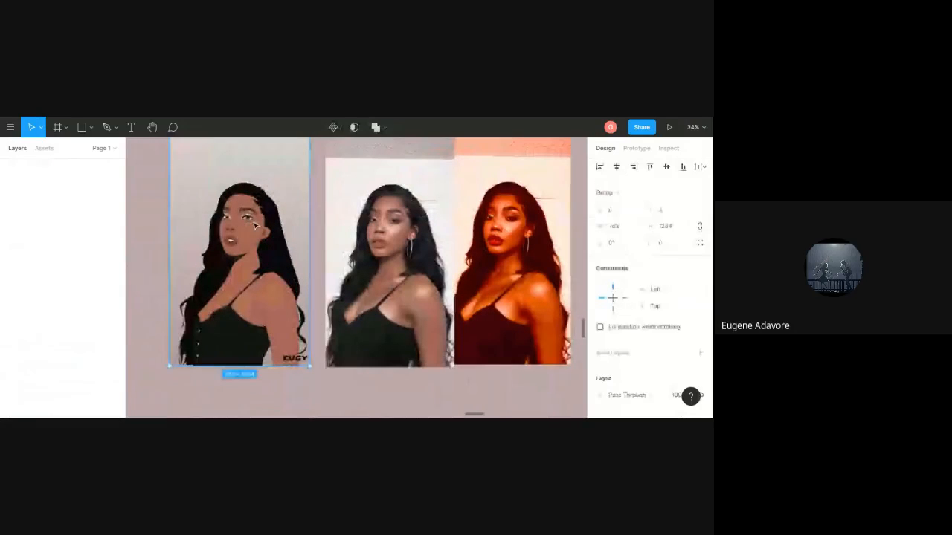
key("ctrl+shift+g")
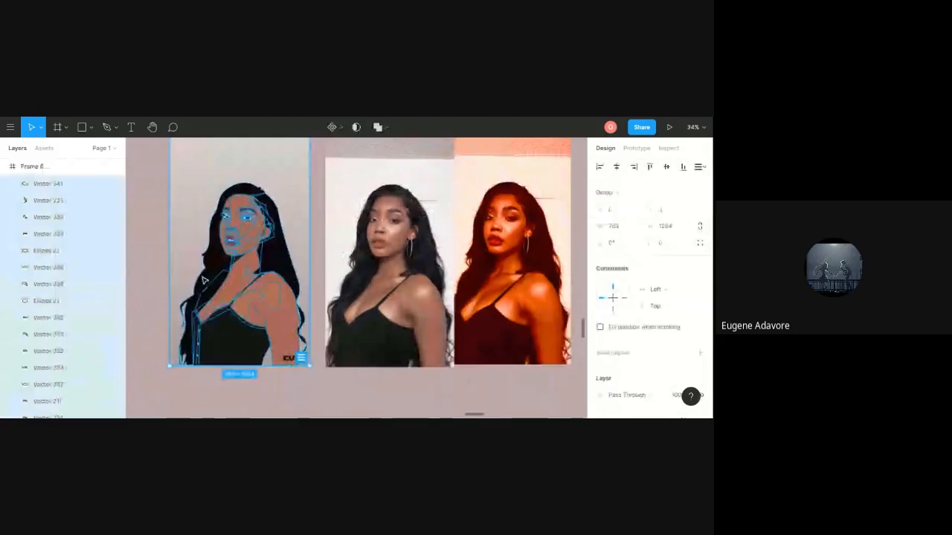
left_click(159, 249)
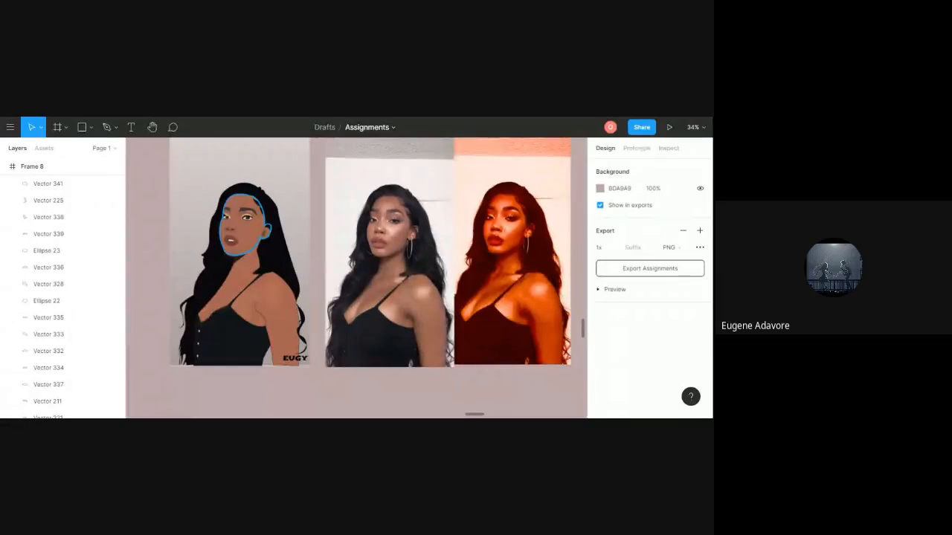
In the warm-toned photo's image adjustments, reduce contrast to just above neutral and saturation to a moderately raised level.
left_click(498, 257)
left_click(600, 310)
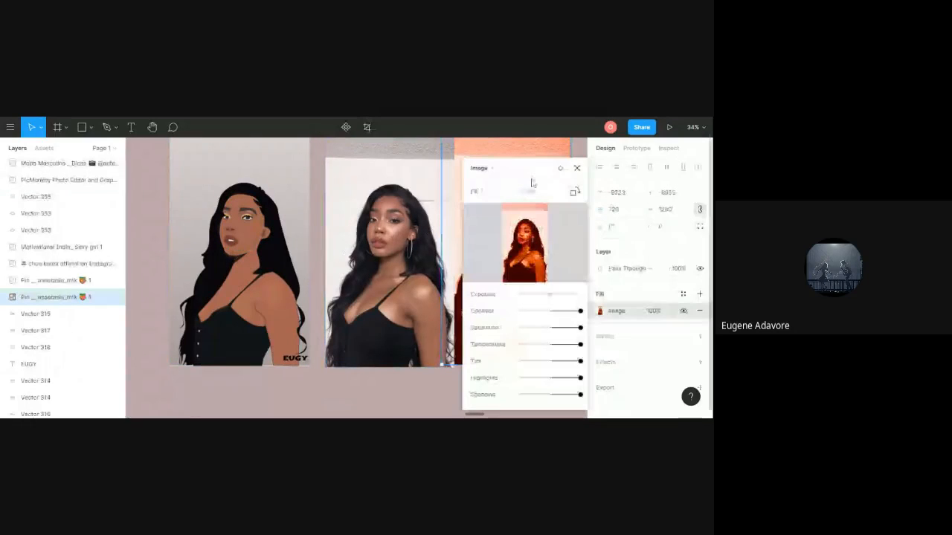
left_click_drag(486, 165, 288, 194)
left_click(382, 199)
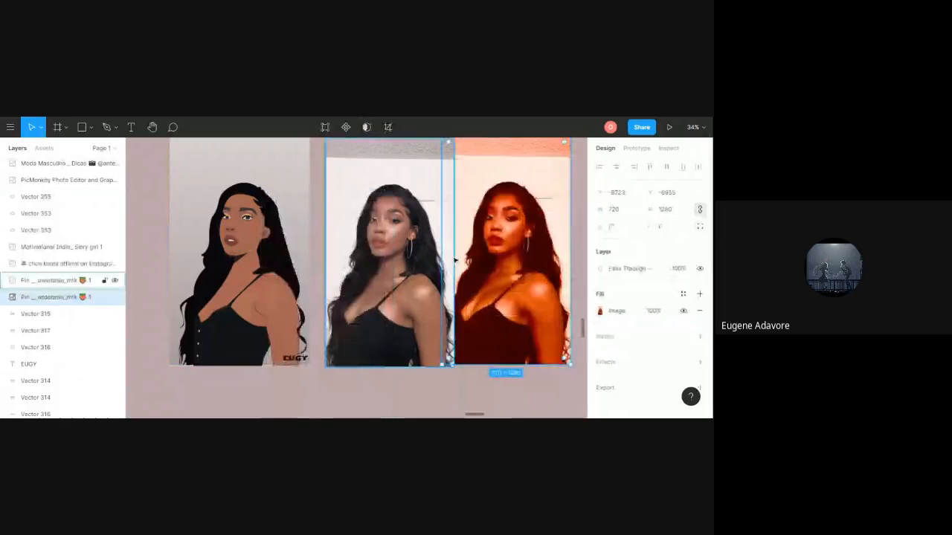
double_click(496, 232)
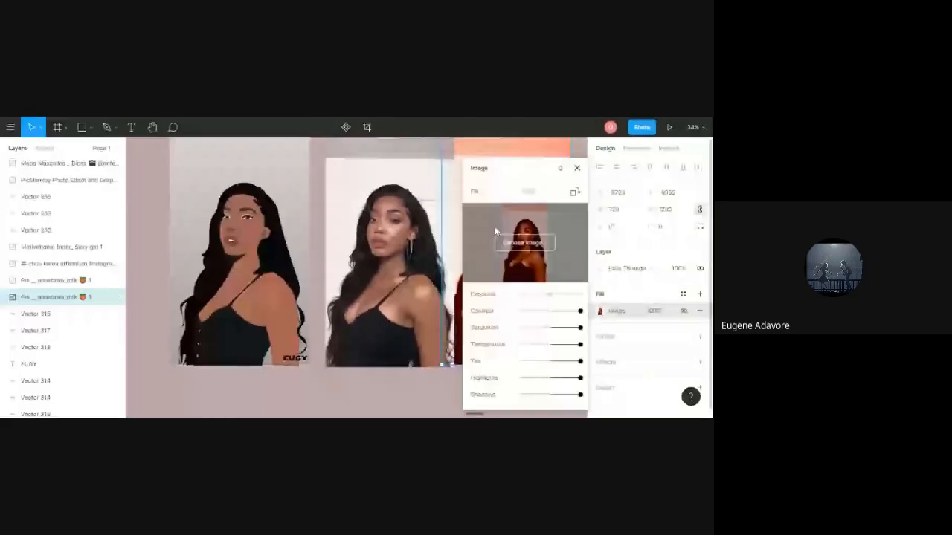
left_click_drag(526, 177, 378, 153)
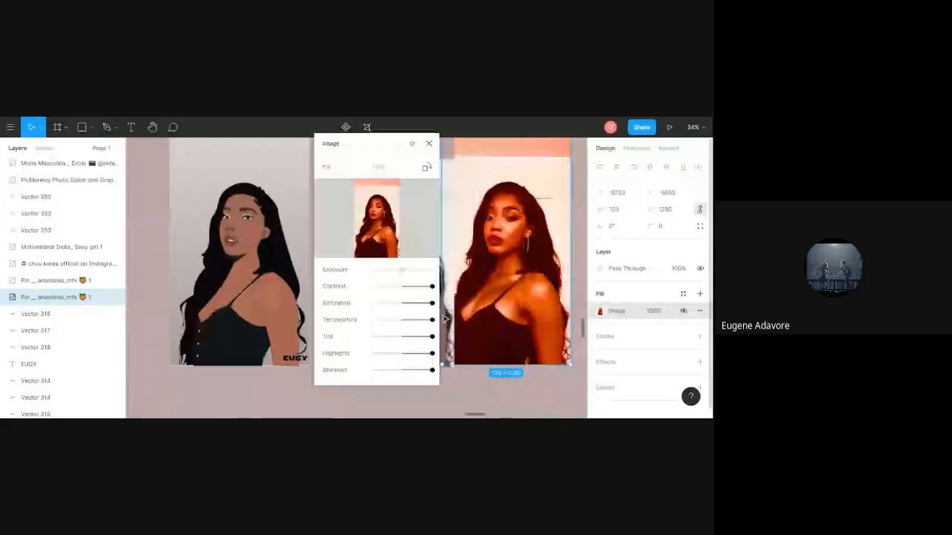
left_click(406, 287)
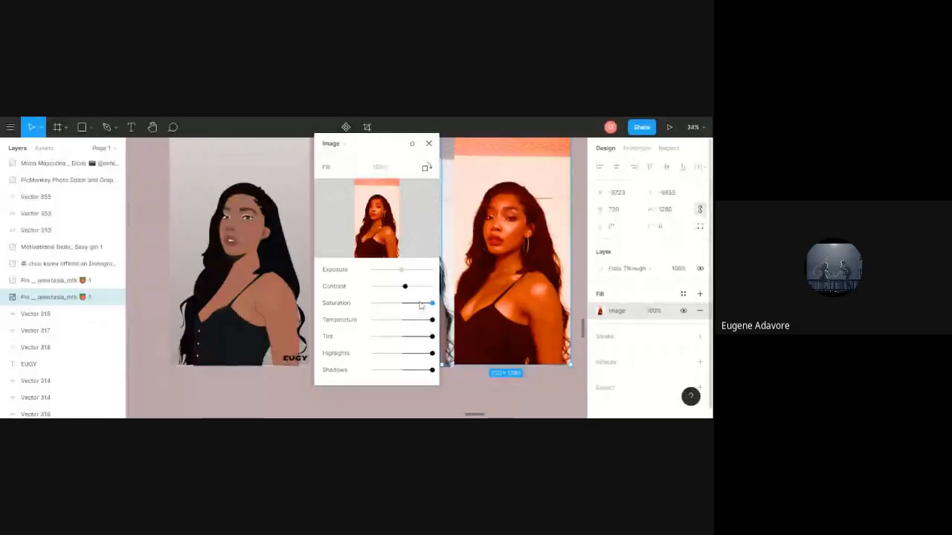
left_click(420, 303)
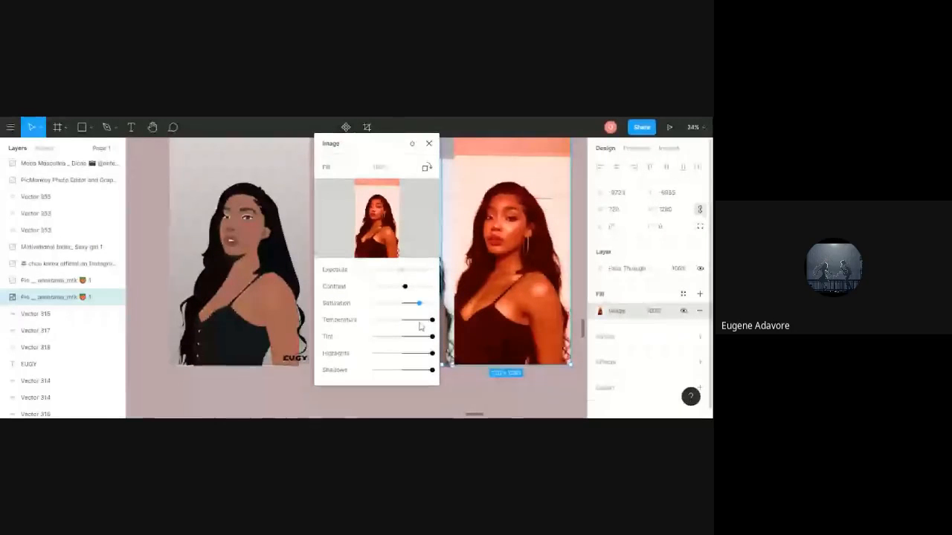
Lower the photo's tint, highlights and shadows below neutral, raise its exposure, and close the image adjustments.
left_click_drag(420, 338, 351, 375)
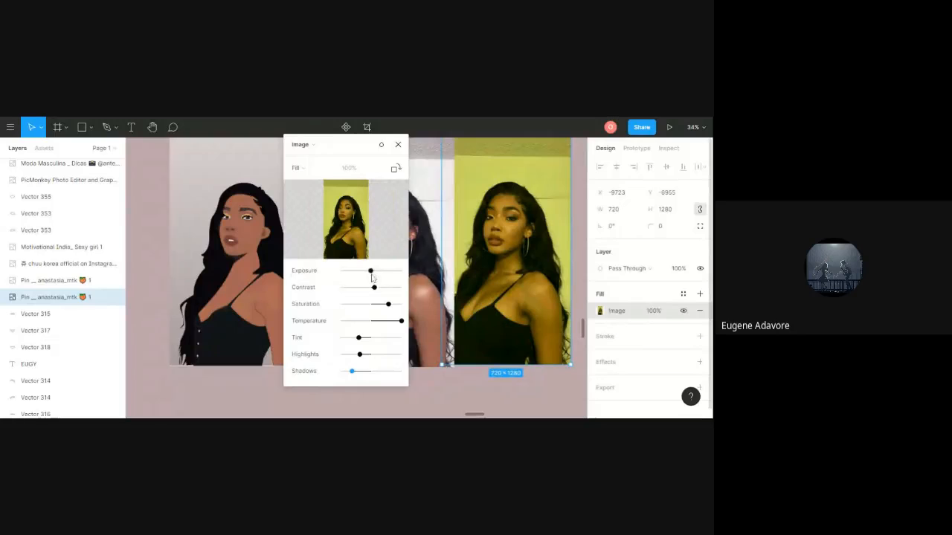
left_click_drag(373, 273, 390, 278)
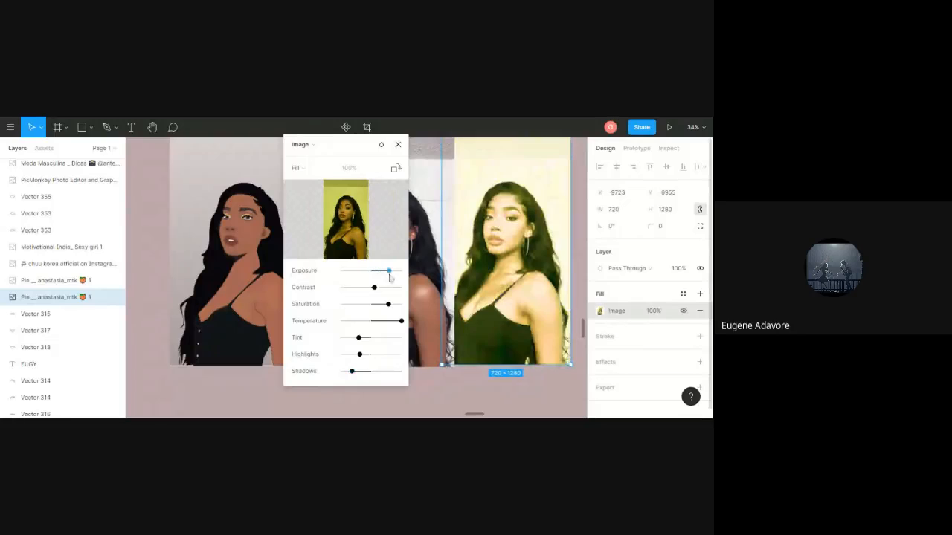
left_click(397, 144)
Search the Assignments canvas for the portrait series of the woman in the black headscarf.
scroll(383, 206, "down", 6)
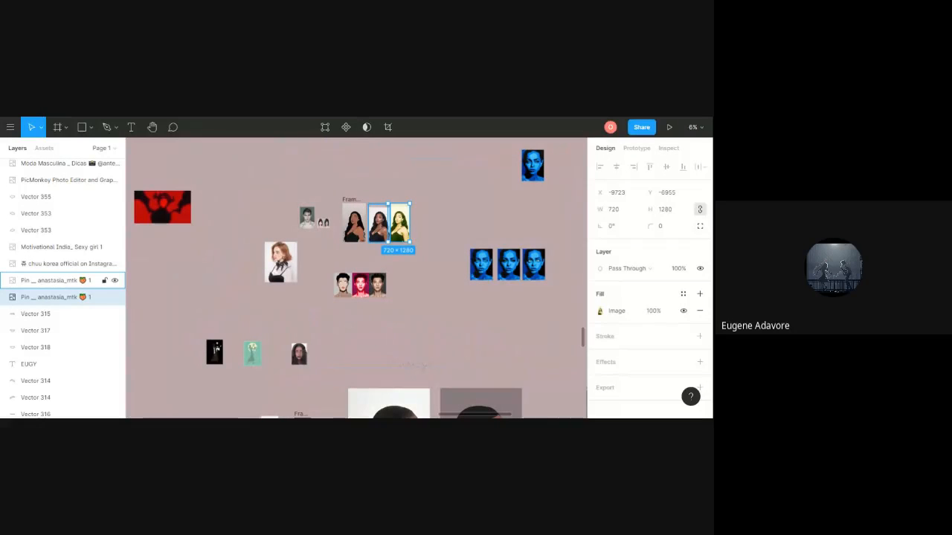
scroll(377, 220, "down", 3)
scroll(372, 218, "right", 1)
scroll(333, 209, "left", 3)
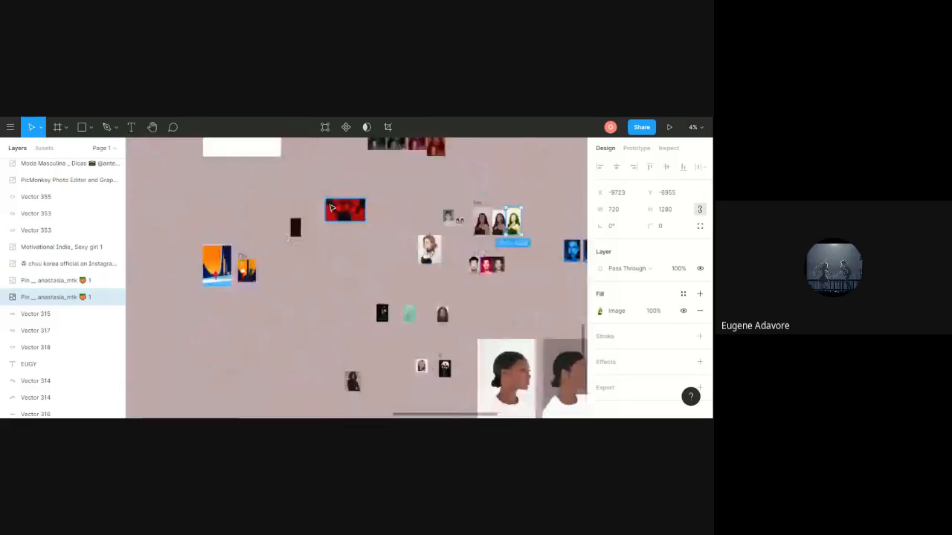
scroll(332, 209, "left", 5)
scroll(334, 214, "down", 2)
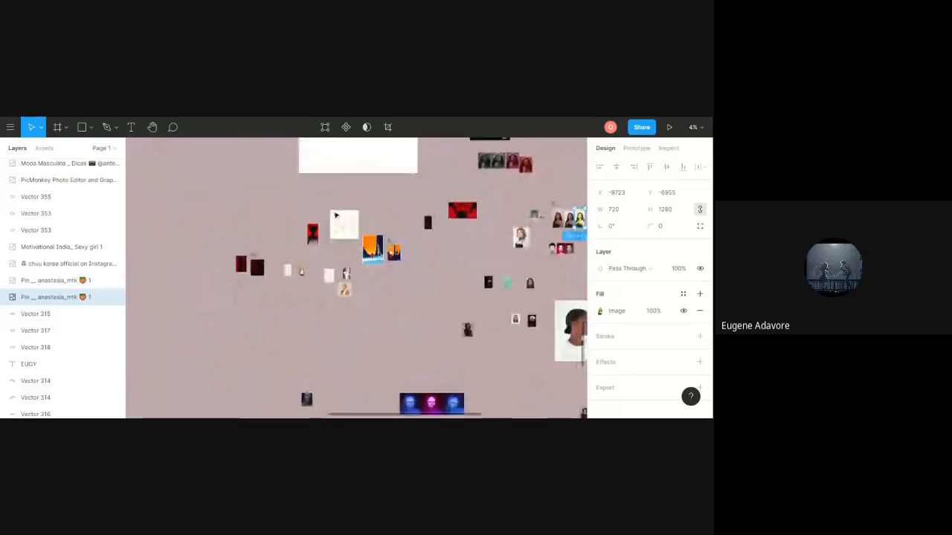
scroll(336, 215, "down", 2)
scroll(336, 210, "down", 2)
scroll(356, 261, "down", 2)
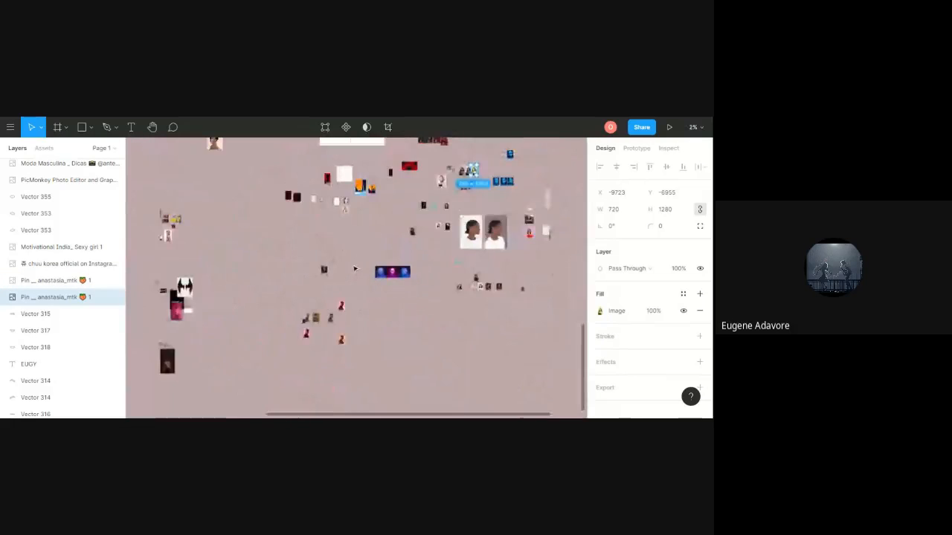
scroll(354, 259, "up", 2)
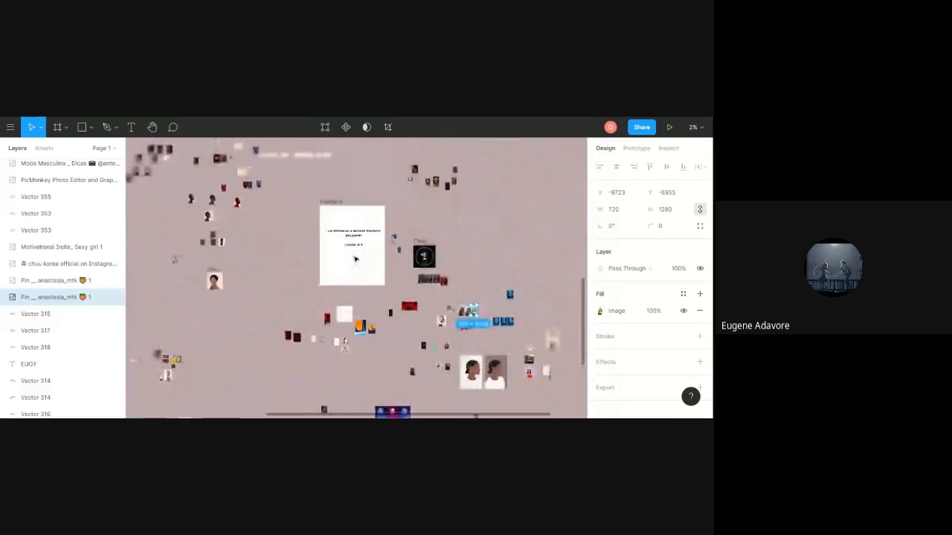
scroll(354, 259, "left", 2)
scroll(354, 259, "up", 1)
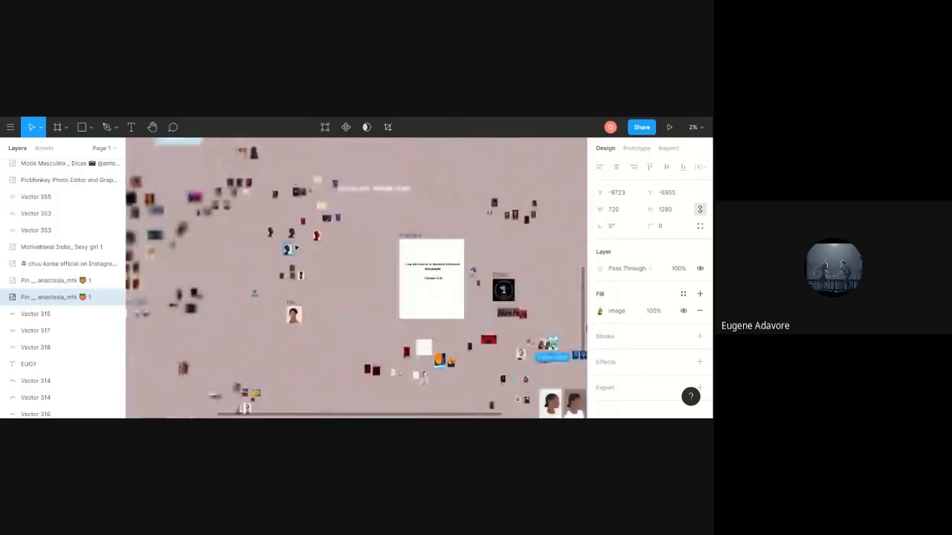
scroll(295, 248, "left", 5)
scroll(398, 270, "up", 3)
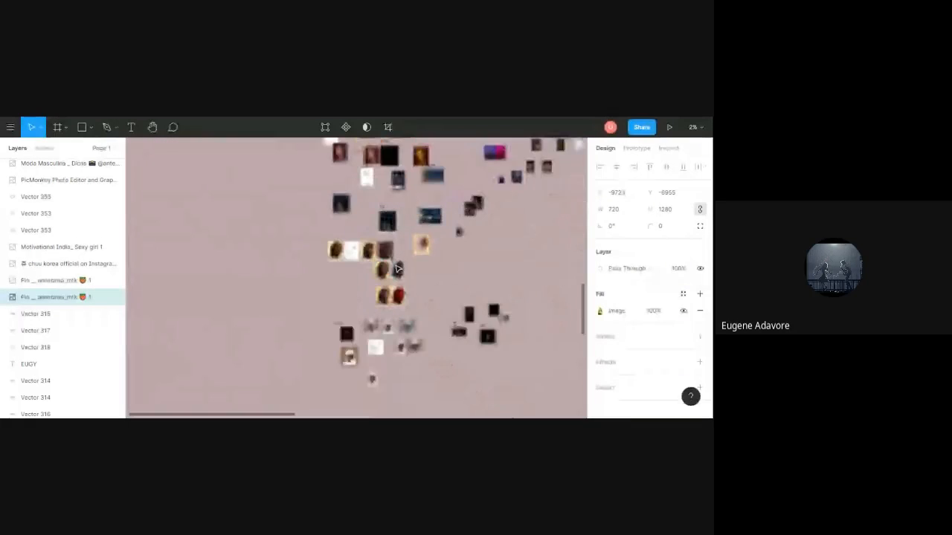
scroll(352, 245, "up", 2)
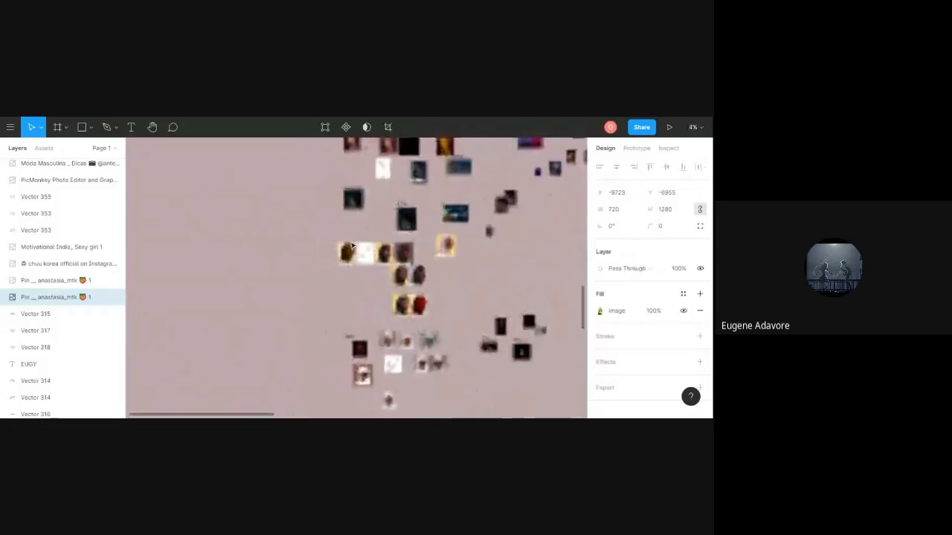
scroll(352, 247, "up", 5)
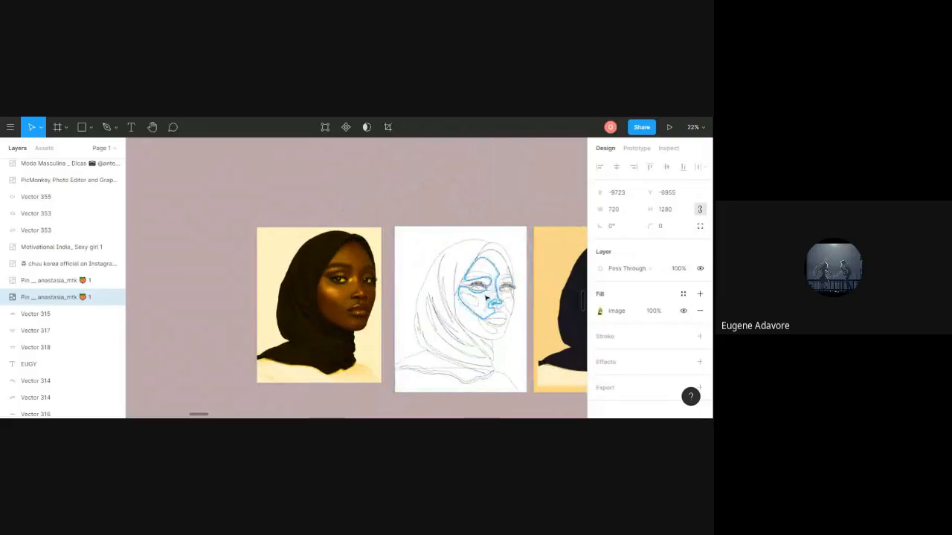
Compare the headscarf photo with its line sketch, the yellow-background illustration and the mauve-background illustration.
scroll(484, 298, "left", 1)
scroll(481, 298, "right", 1)
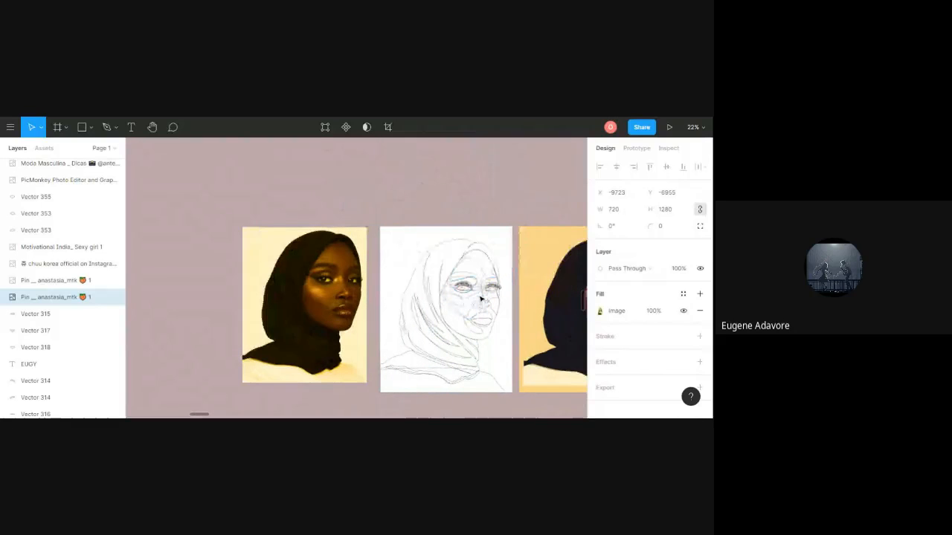
scroll(484, 293, "left", 3)
scroll(484, 288, "right", 6)
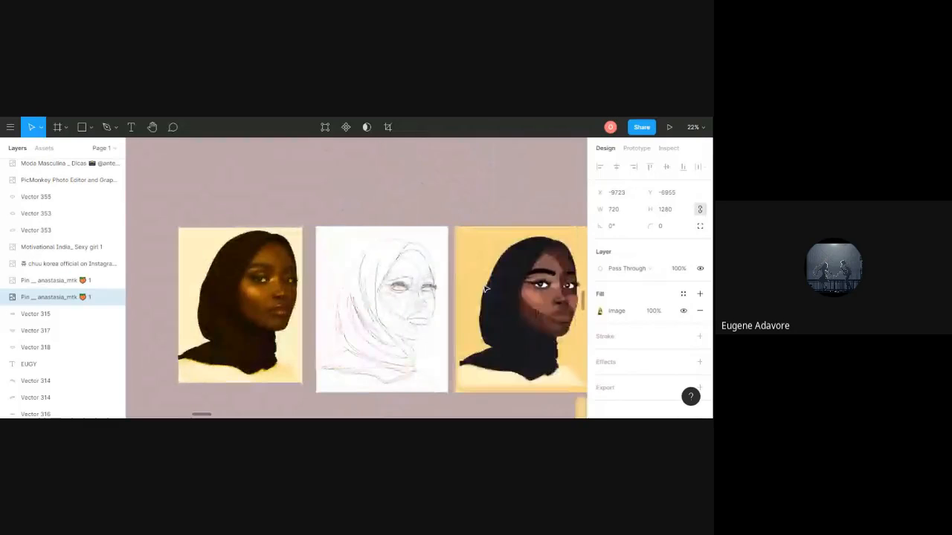
scroll(485, 288, "right", 5)
scroll(375, 301, "right", 3)
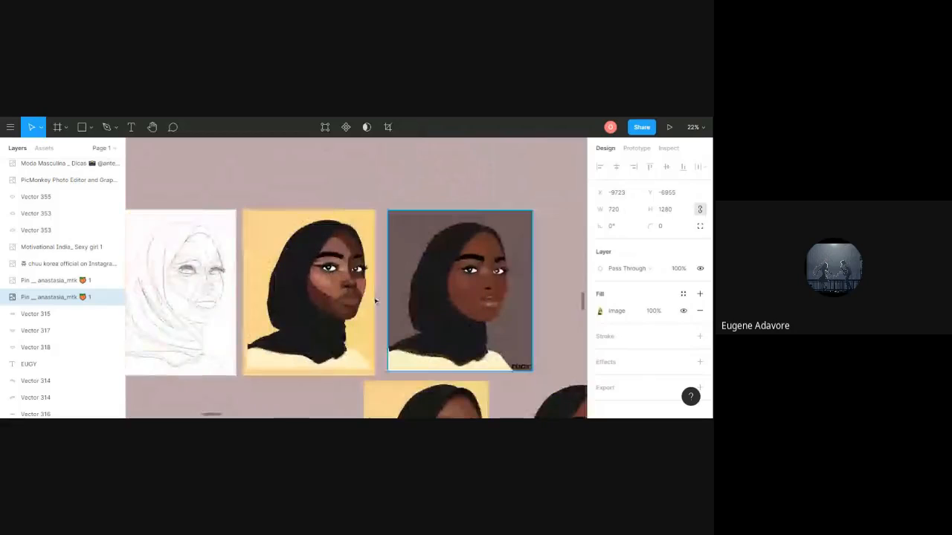
scroll(375, 301, "down", 3)
scroll(342, 212, "up", 5)
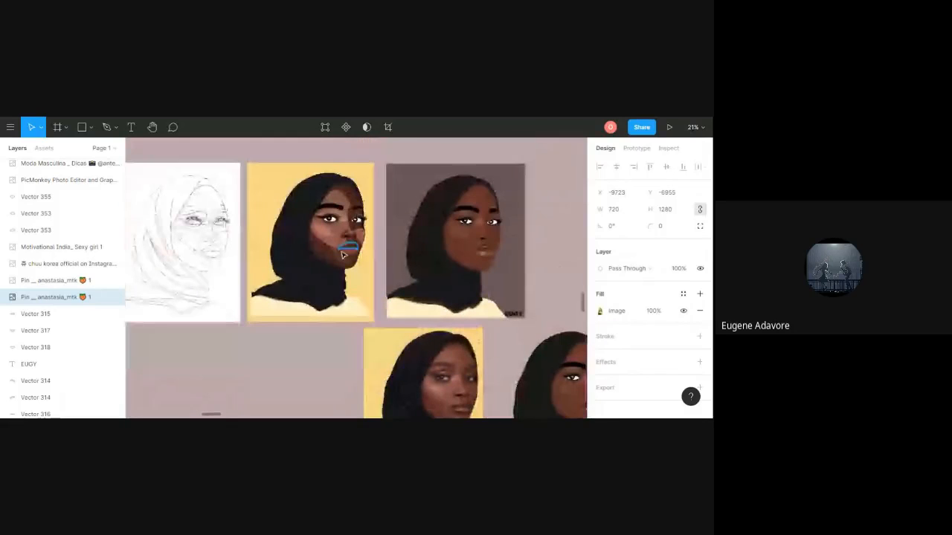
Examine the facial shading of the yellow-background headscarf illustration and the mauve-background version up close.
scroll(338, 208, "up", 3)
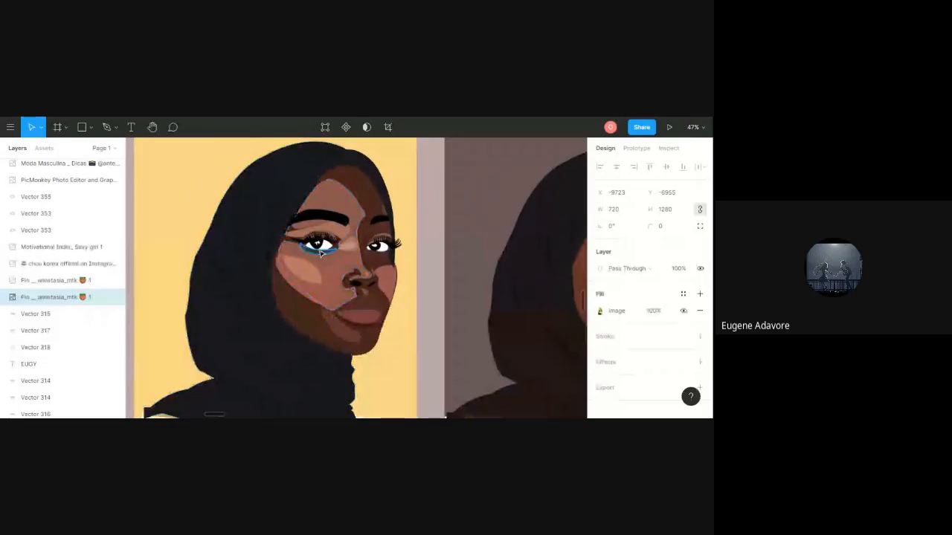
scroll(322, 253, "right", 3)
scroll(322, 252, "right", 9)
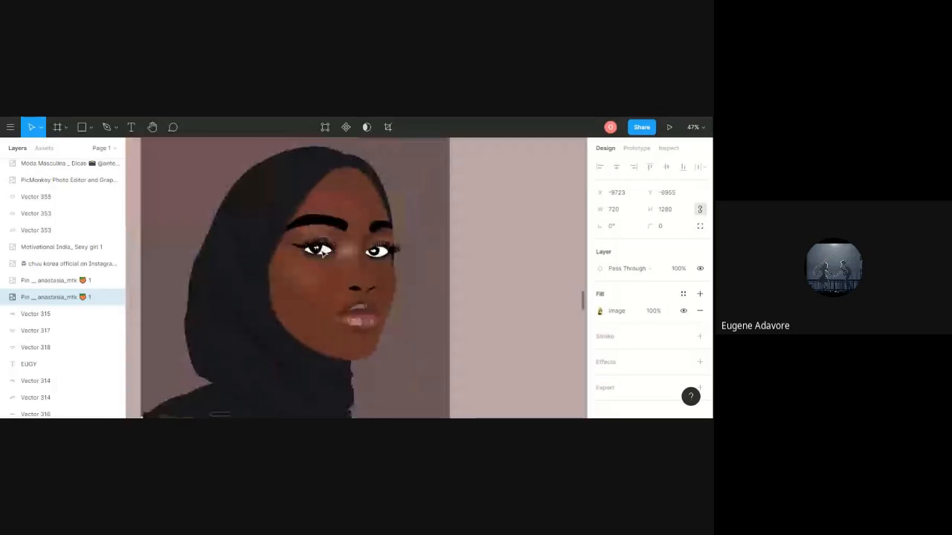
scroll(322, 252, "down", 3)
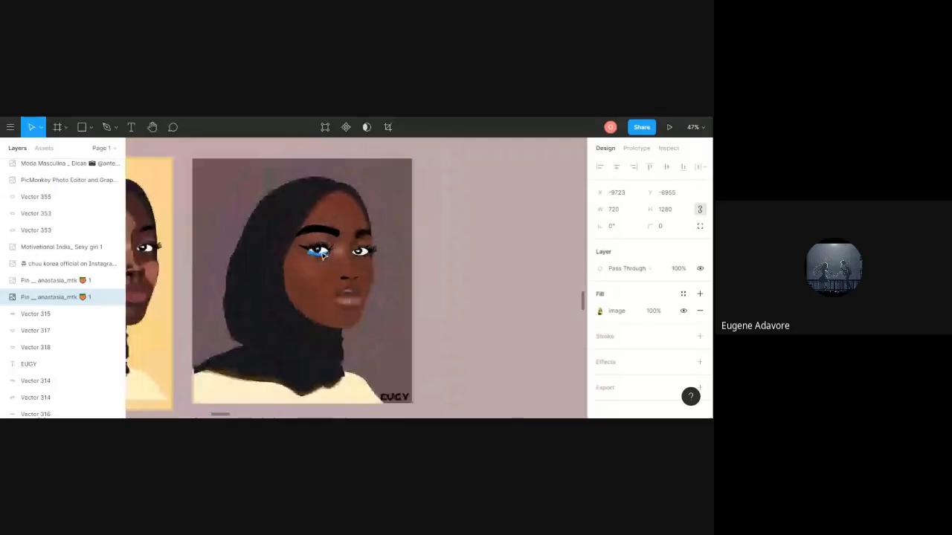
scroll(323, 256, "down", 3)
scroll(323, 258, "down", 1)
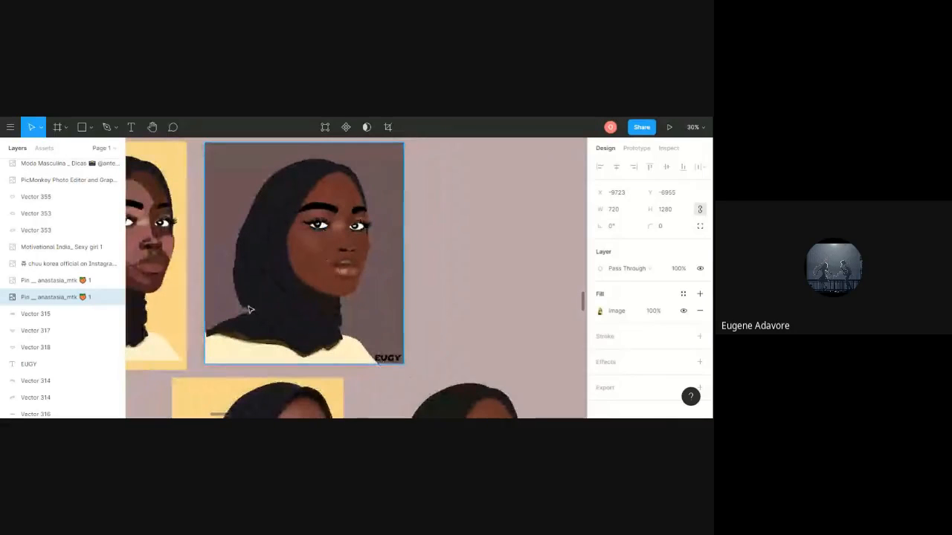
Ungroup the mauve-background headscarf illustration into its separate vectors and clear the selection.
left_click(310, 258)
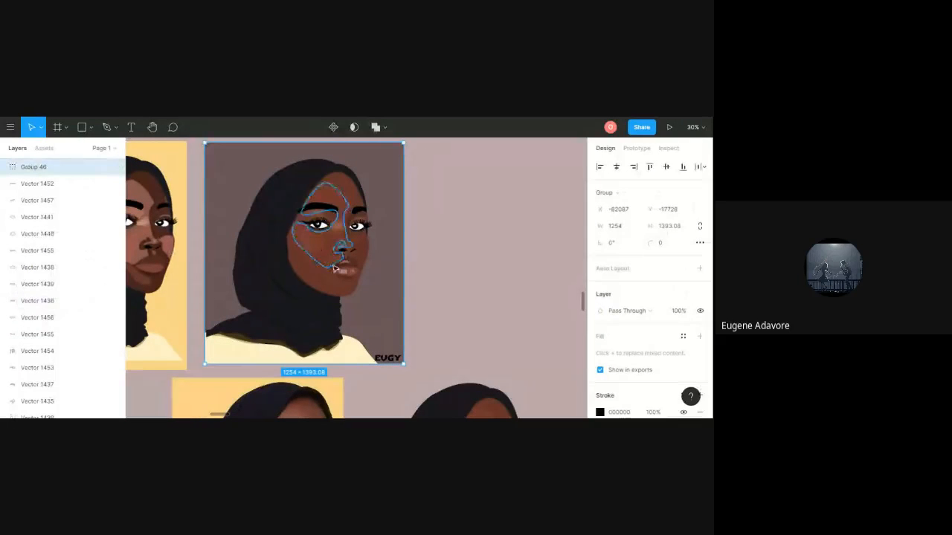
key("ctrl+shift+g")
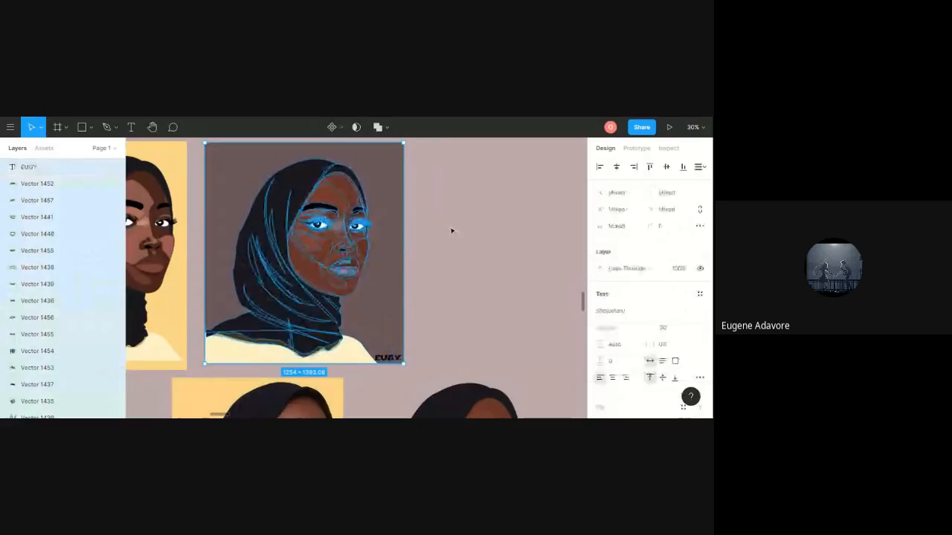
left_click(451, 230)
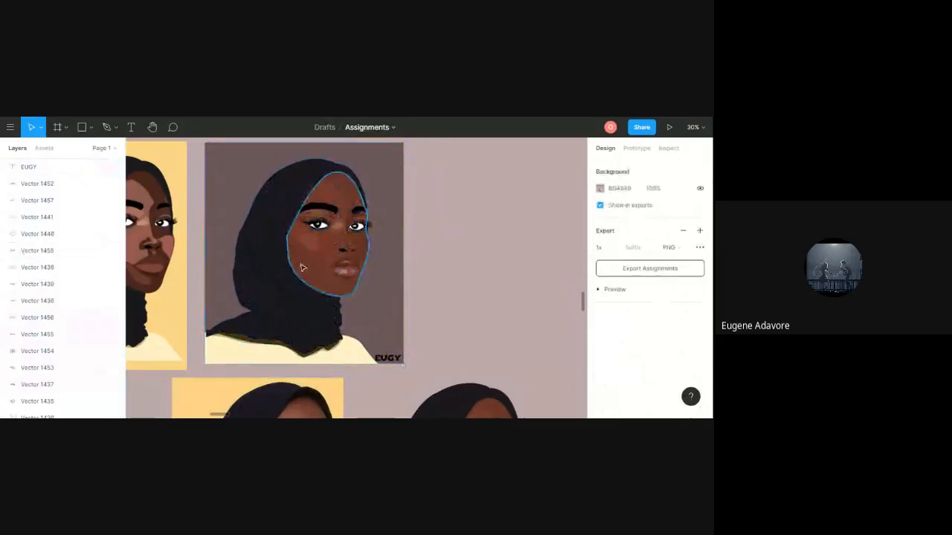
Inspect the fill colour, opacity and layer blur of the cheek highlight shape, then deselect it.
left_click(323, 247)
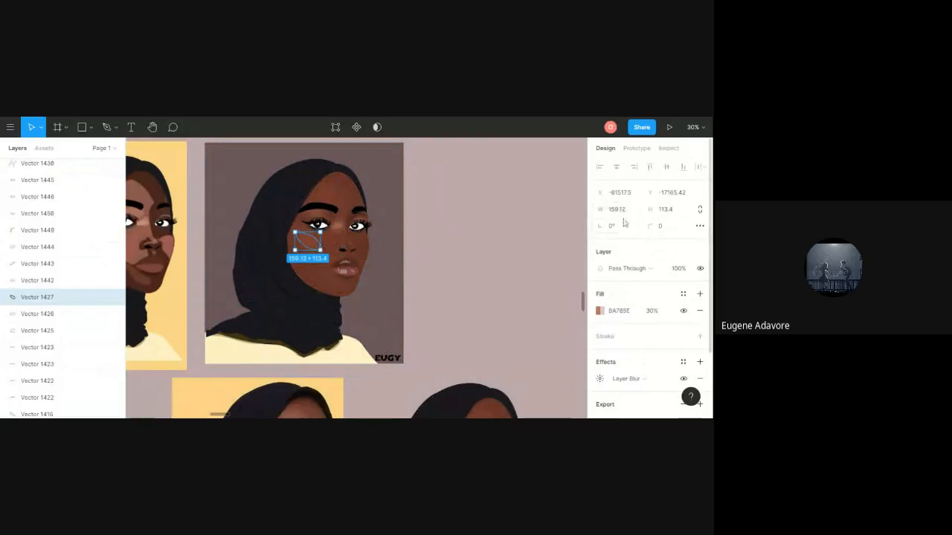
scroll(644, 245, "down", 2)
scroll(652, 270, "up", 2)
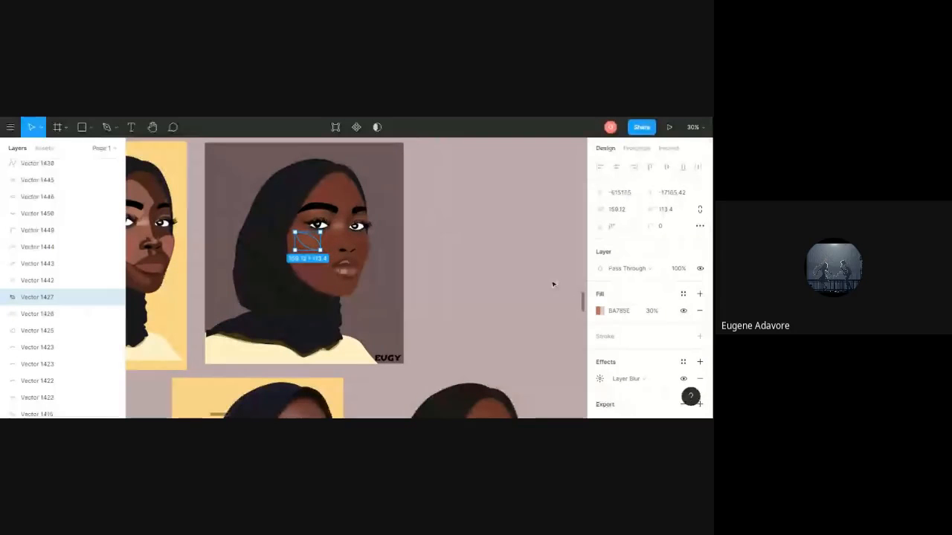
left_click(618, 311)
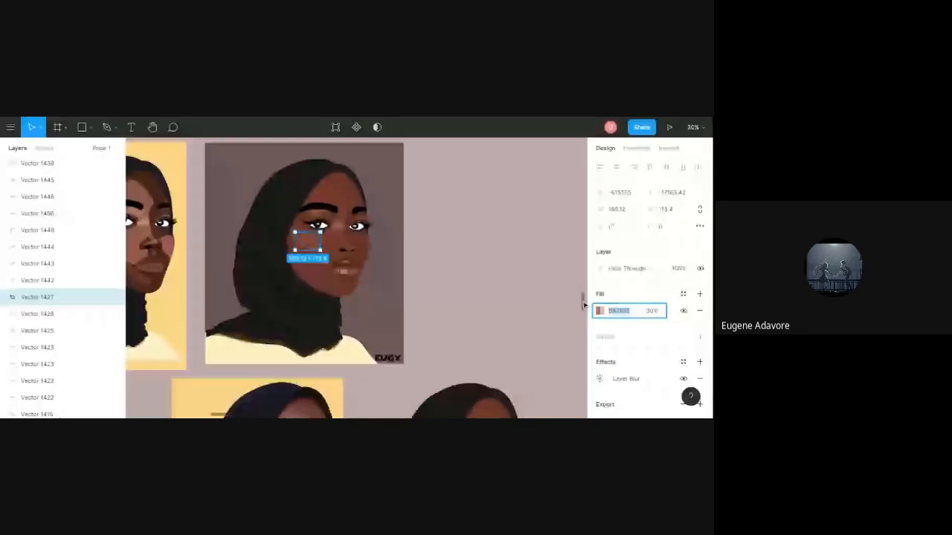
scroll(469, 278, "up", 2)
left_click(484, 290)
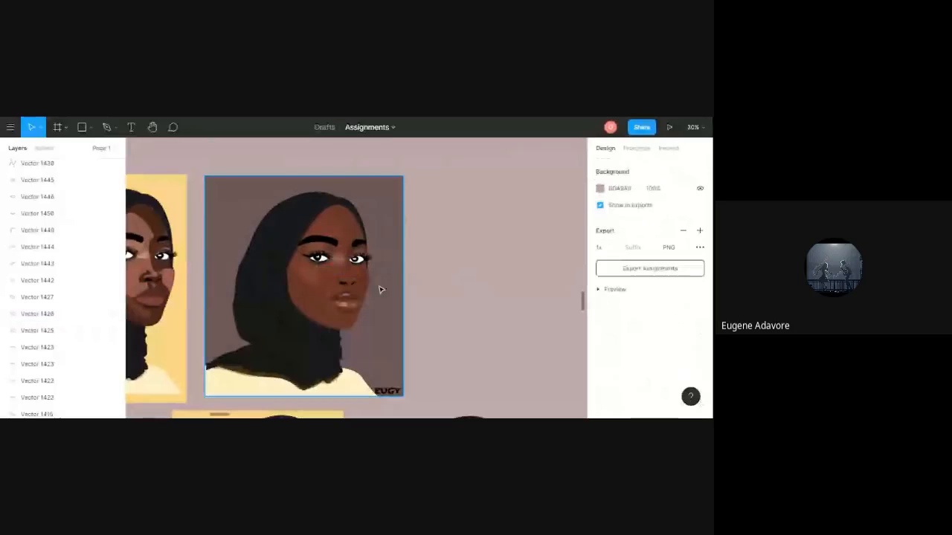
Look over the headscarf portrait variants and the surrounding portrait groups on the canvas for another example.
scroll(354, 263, "down", 2)
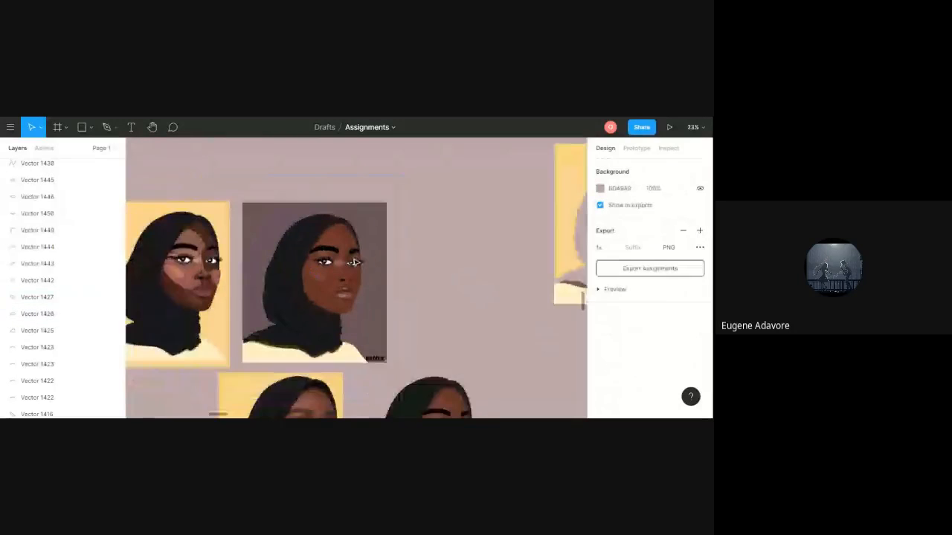
scroll(355, 262, "down", 3)
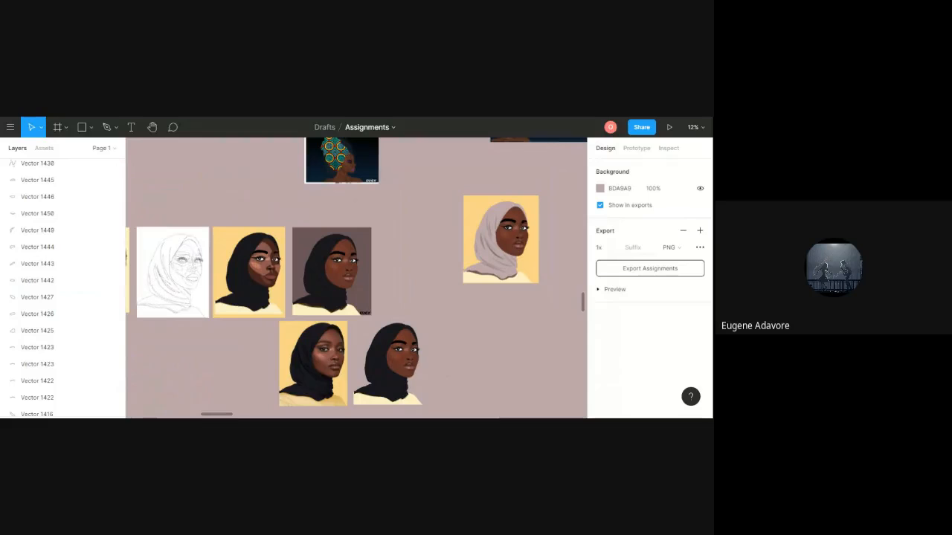
scroll(429, 325, "down", 5)
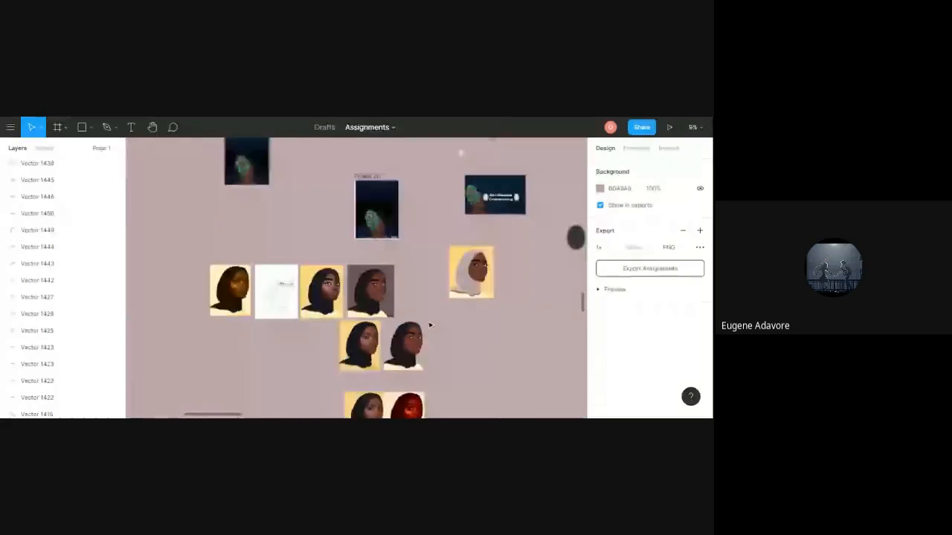
scroll(436, 283, "right", 5)
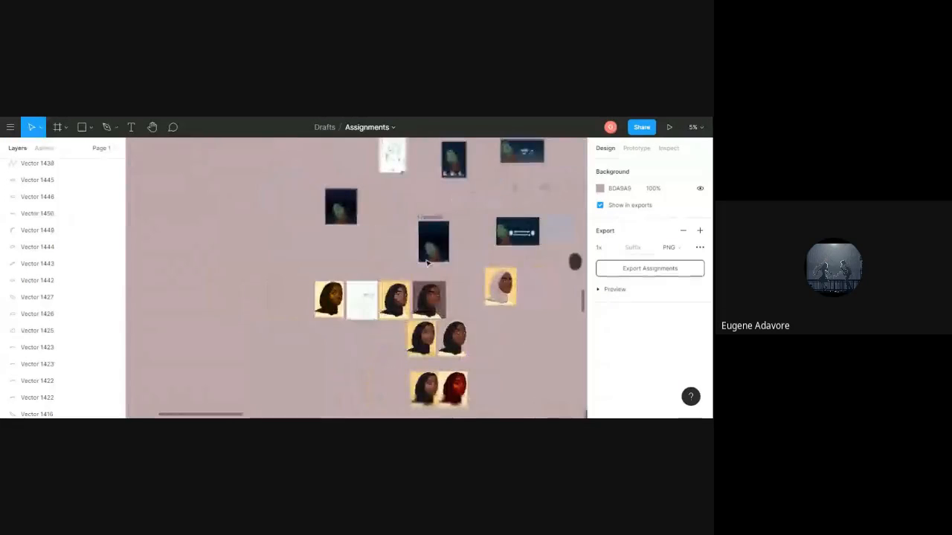
scroll(428, 263, "down", 3)
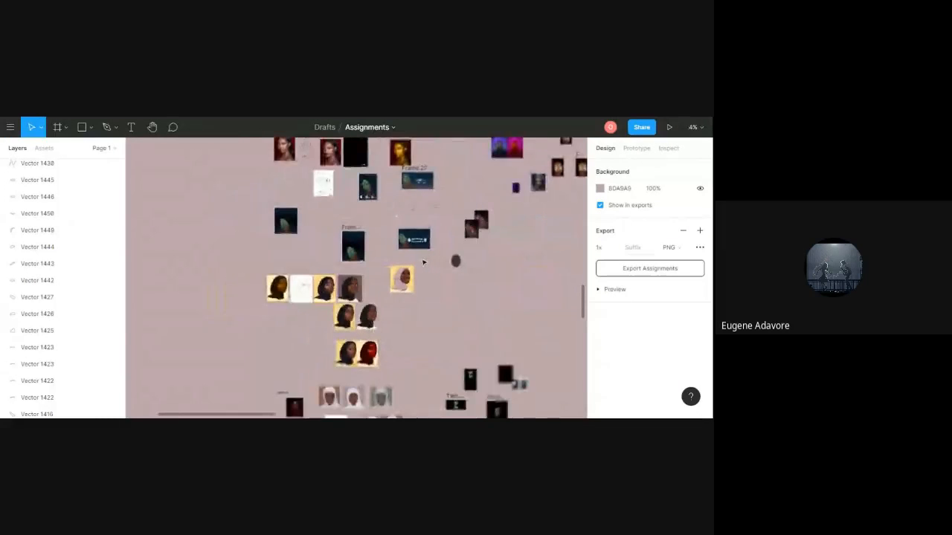
scroll(425, 261, "left", 3)
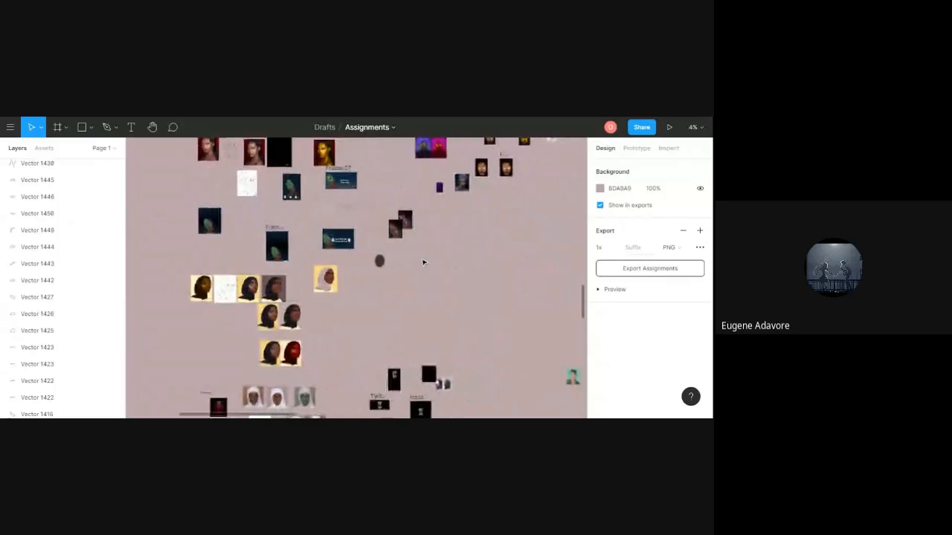
scroll(424, 258, "right", 2)
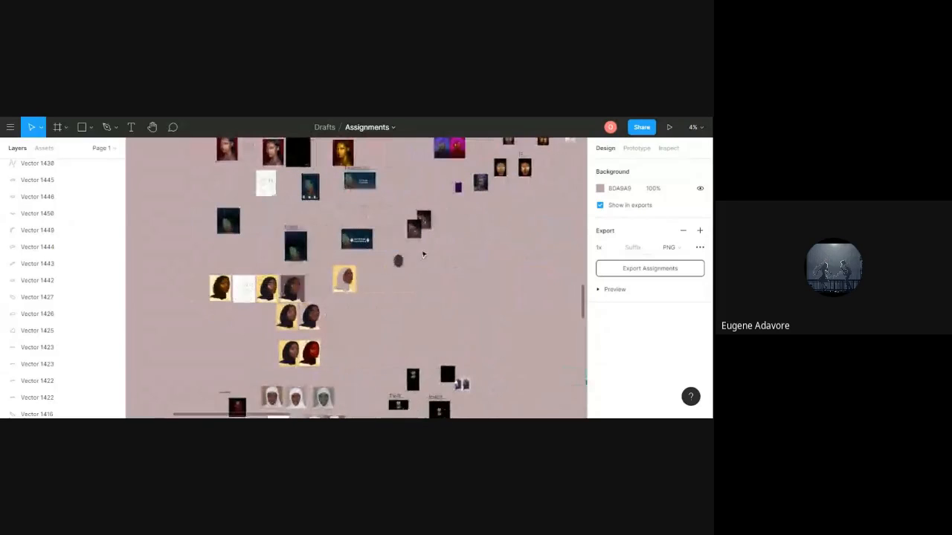
scroll(422, 254, "right", 2)
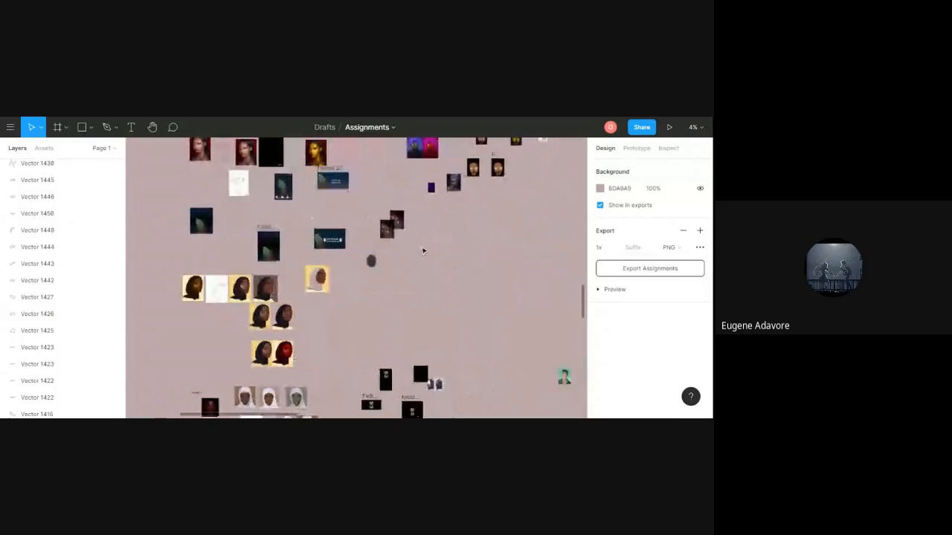
scroll(423, 252, "left", 2)
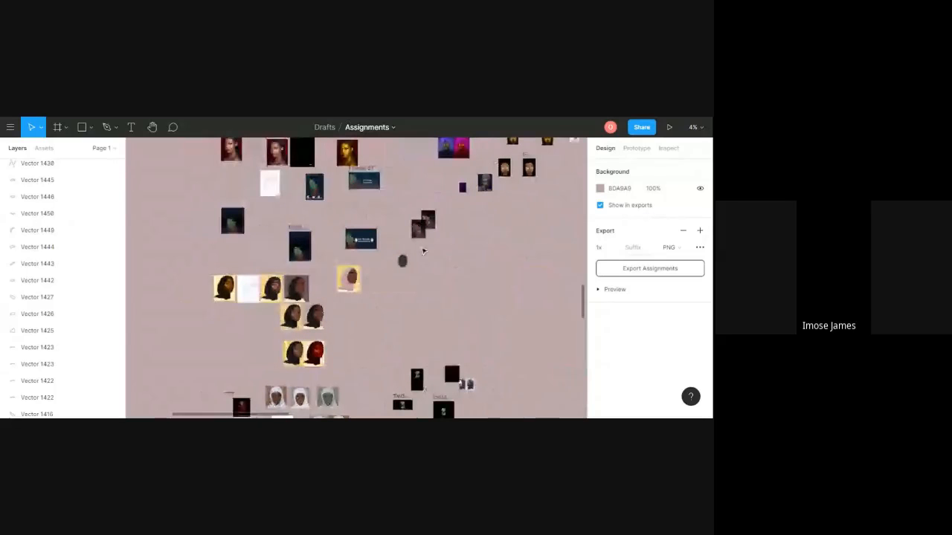
scroll(423, 251, "right", 2)
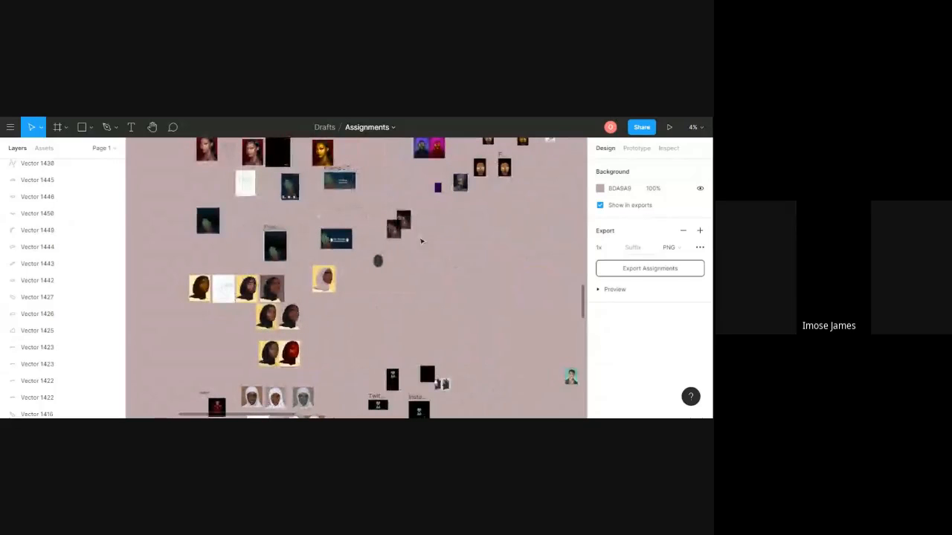
scroll(421, 240, "right", 2)
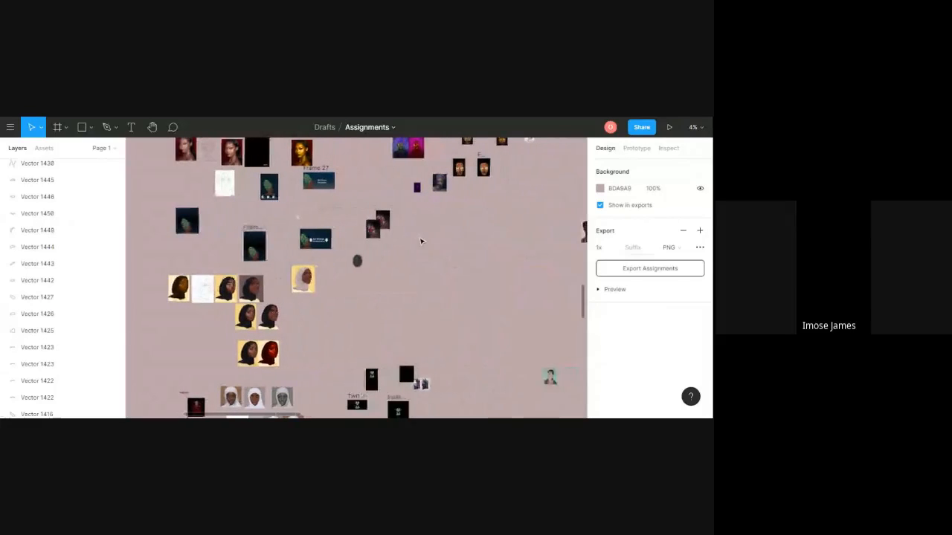
scroll(421, 240, "left", 2)
scroll(421, 240, "left", 2)
scroll(414, 222, "right", 4)
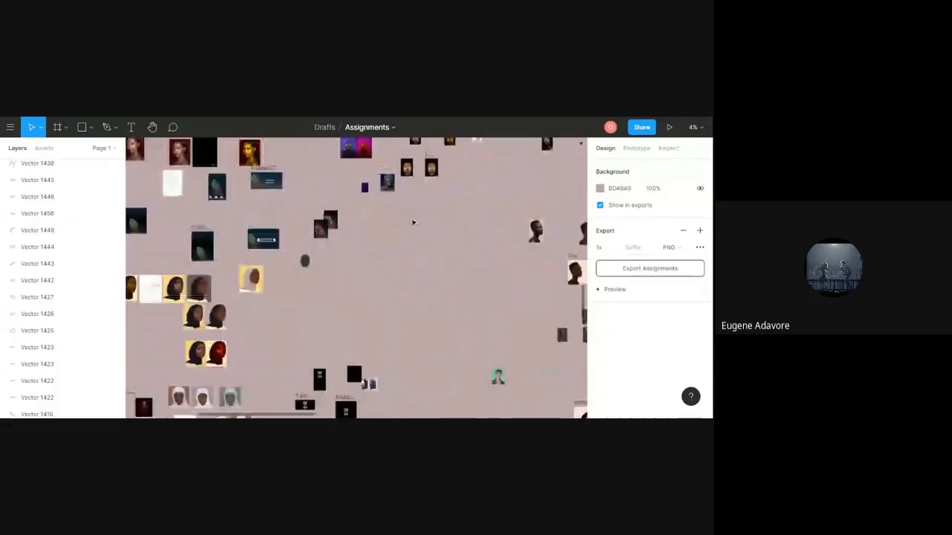
scroll(414, 221, "down", 2)
Move the gold face-paint photo beneath its two finished illustrations and clear the selection.
scroll(424, 238, "up", 5)
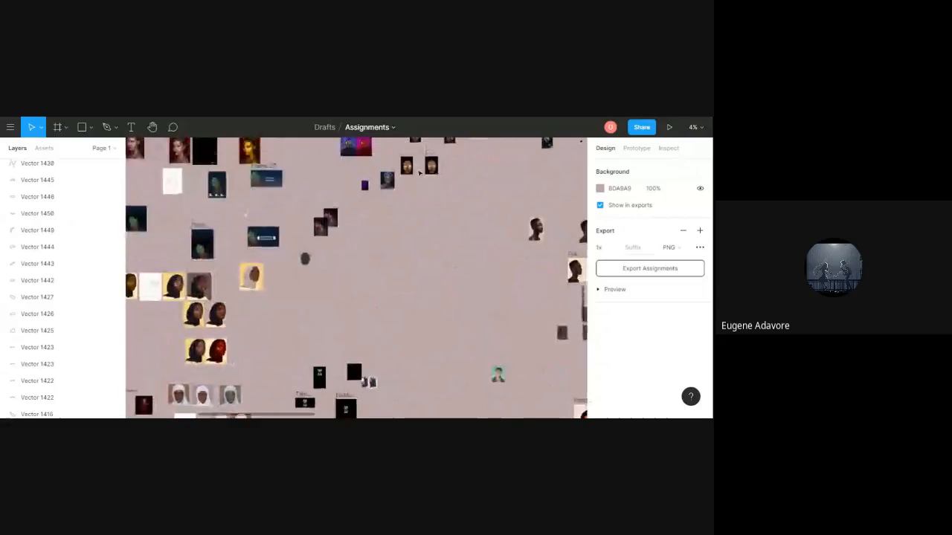
scroll(431, 264, "up", 5)
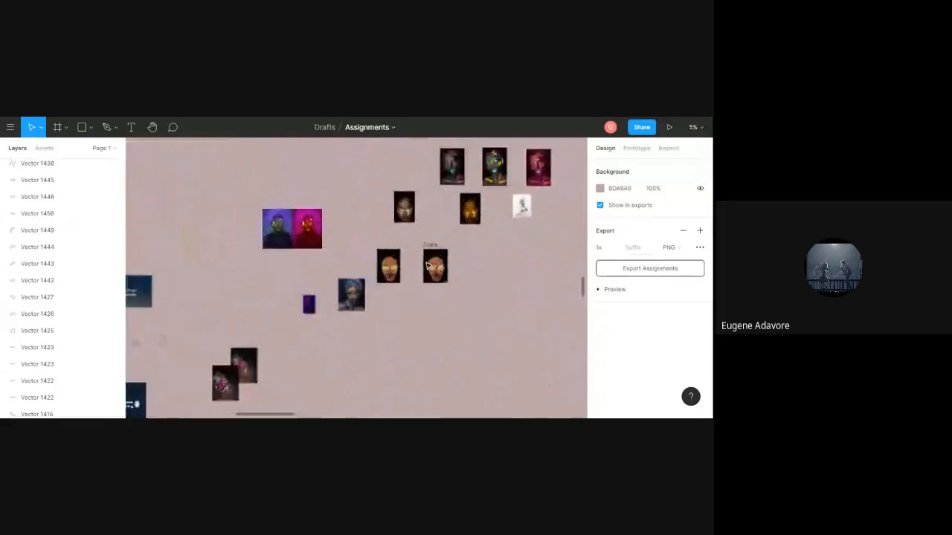
scroll(427, 266, "up", 1)
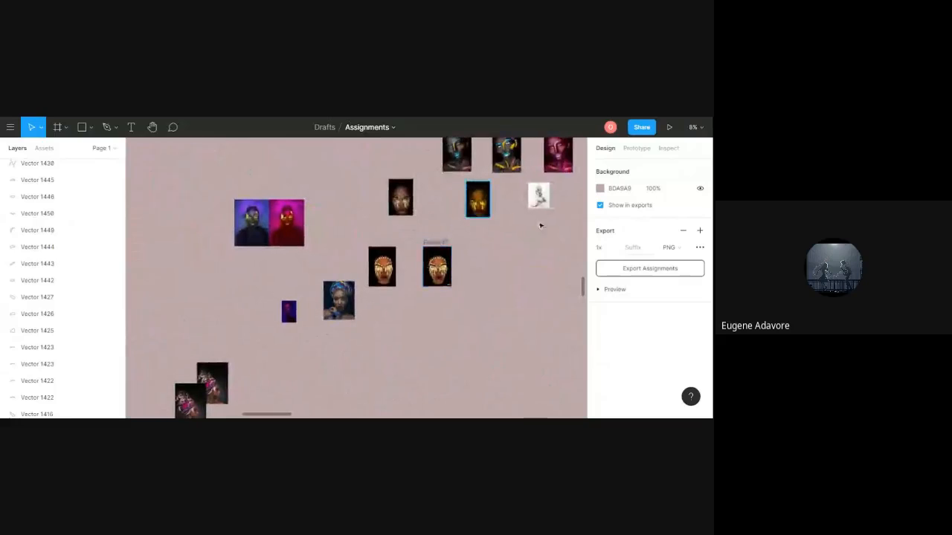
left_click_drag(470, 197, 416, 317)
double_click(417, 317)
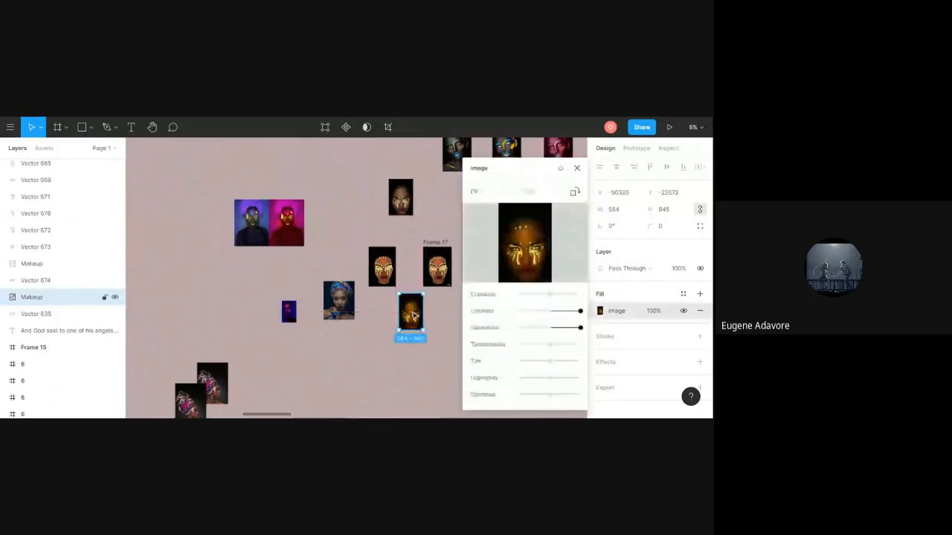
left_click(416, 317)
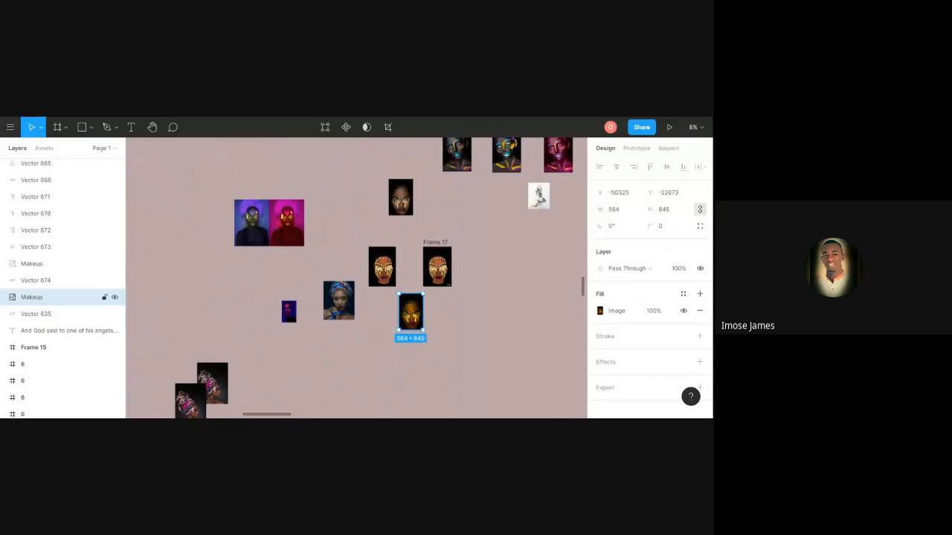
left_click(434, 325)
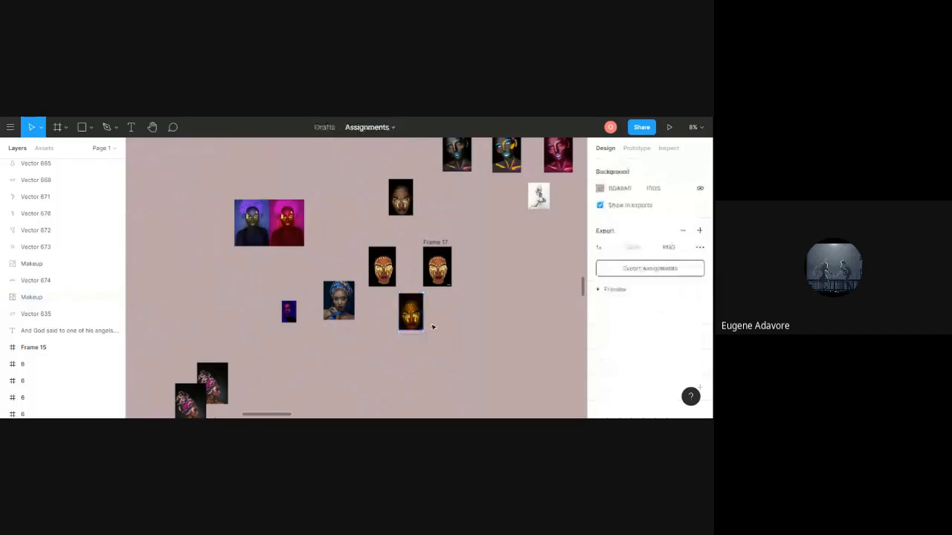
Shift the gold face-paint photo so that it sits directly under the first of its two illustrations.
scroll(417, 316, "up", 3)
scroll(416, 316, "up", 5)
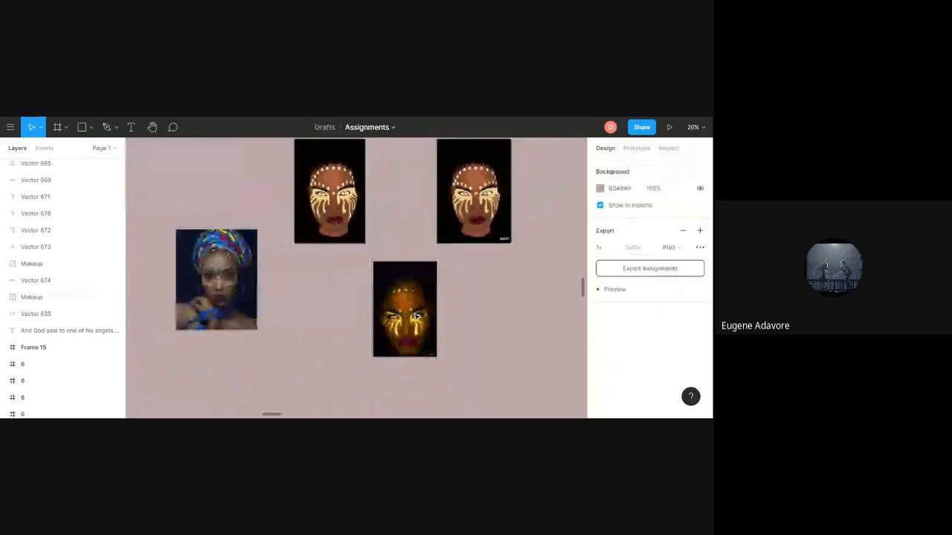
left_click(413, 313)
scroll(413, 313, "up", 3)
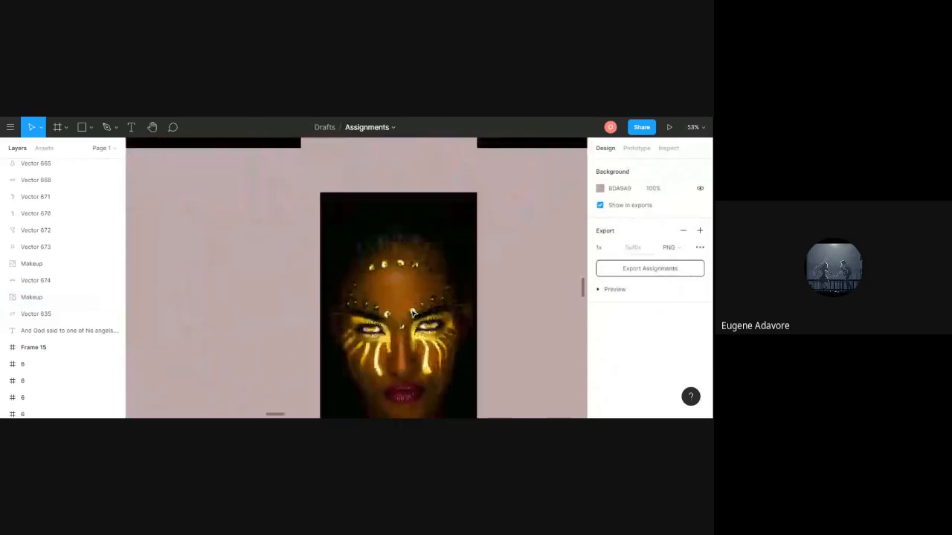
left_click_drag(414, 313, 269, 276)
Open the gold face-paint photo's image adjustments and reset its contrast and saturation to neutral.
left_click(600, 311)
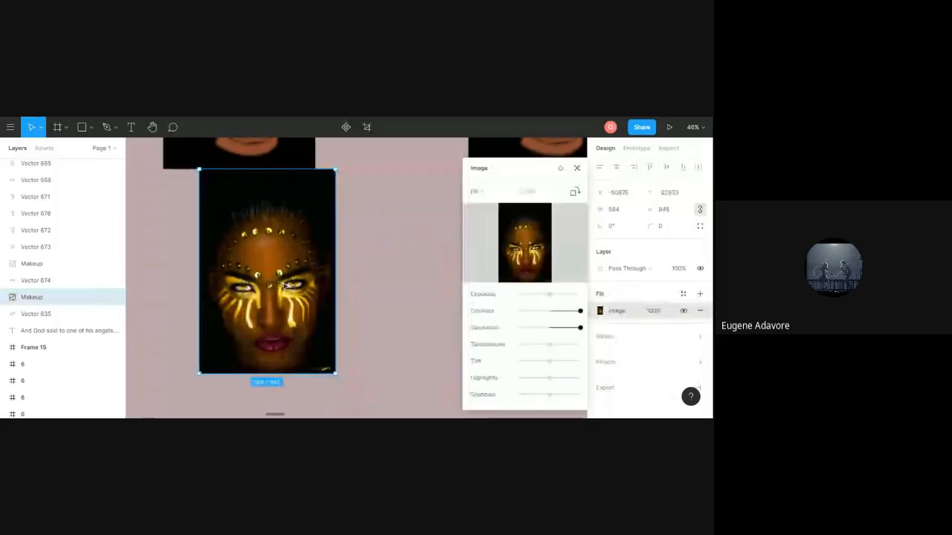
left_click_drag(538, 173, 416, 158)
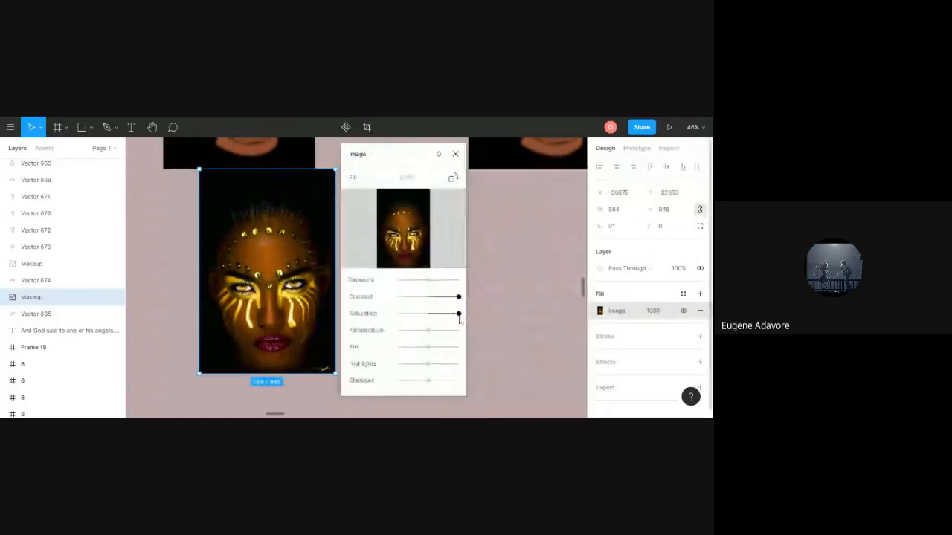
left_click_drag(458, 296, 428, 313)
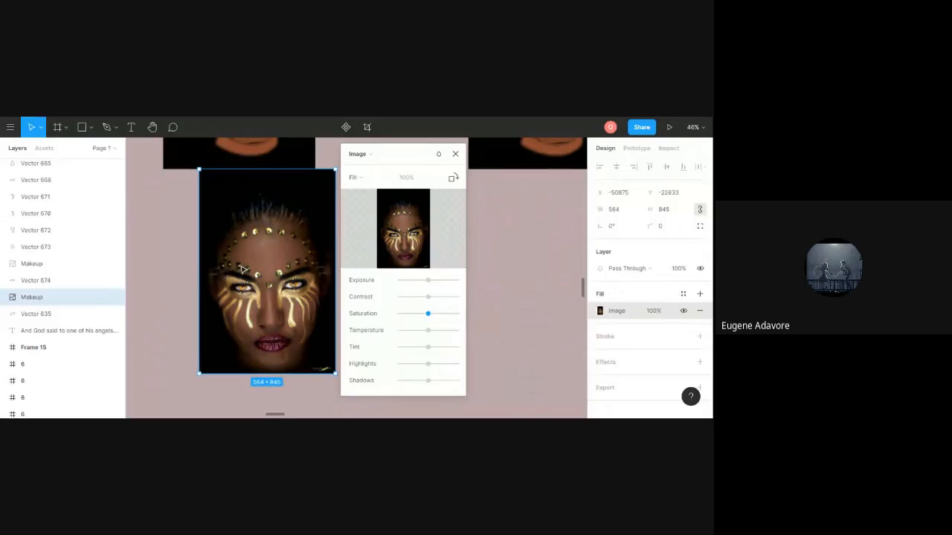
Raise the face-paint photo's contrast, saturation and temperature to maximum and its tint almost to maximum, and close the adjustments.
left_click_drag(428, 296, 471, 340)
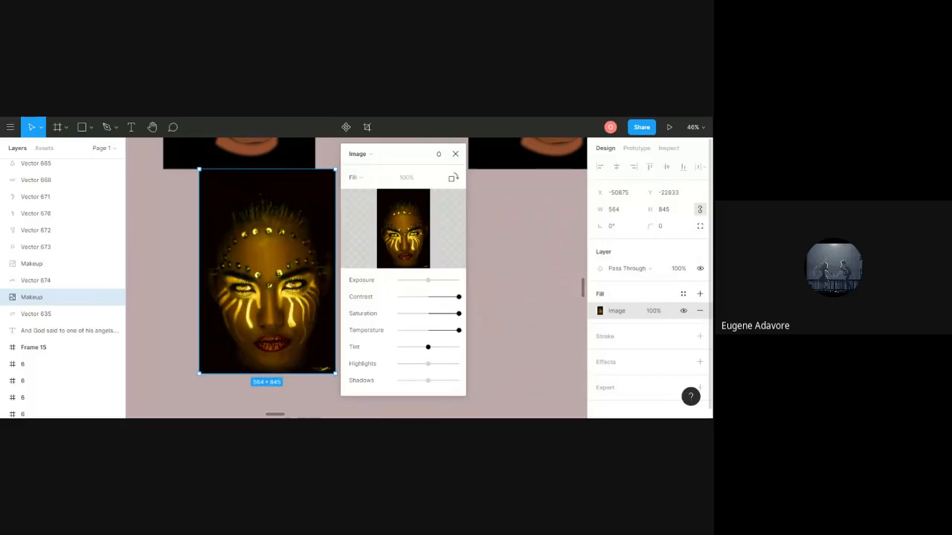
left_click_drag(435, 358, 458, 360)
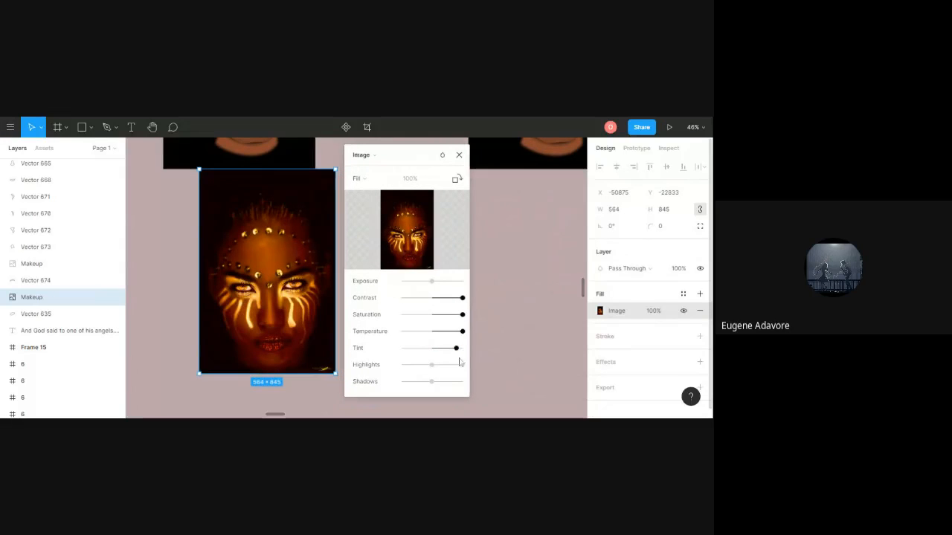
left_click(459, 155)
key("p")
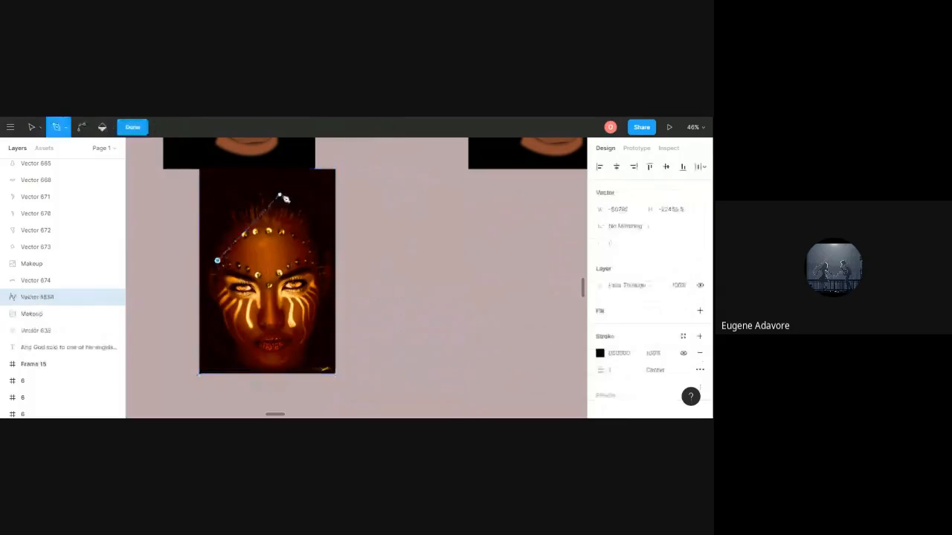
left_click_drag(297, 217, 359, 247)
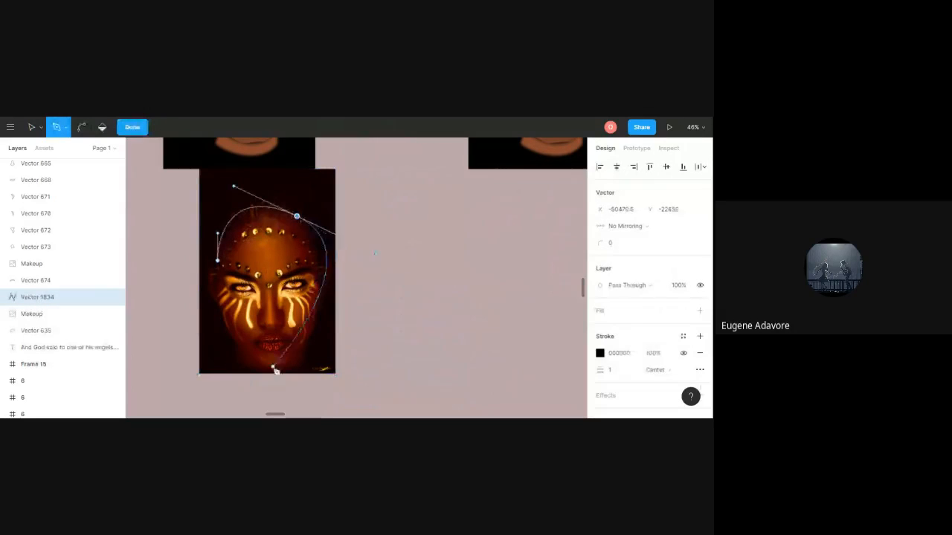
key("ctrl+z")
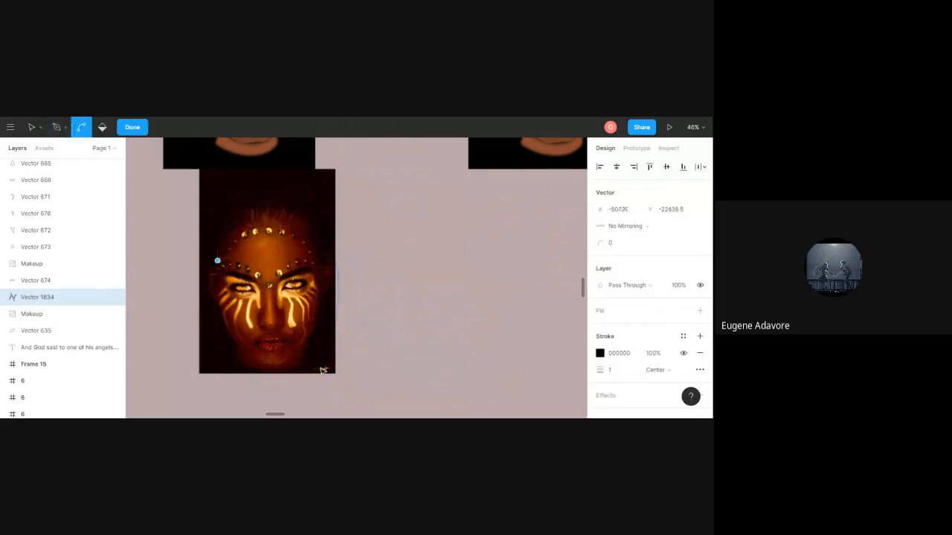
key("Escape")
key("Escape")
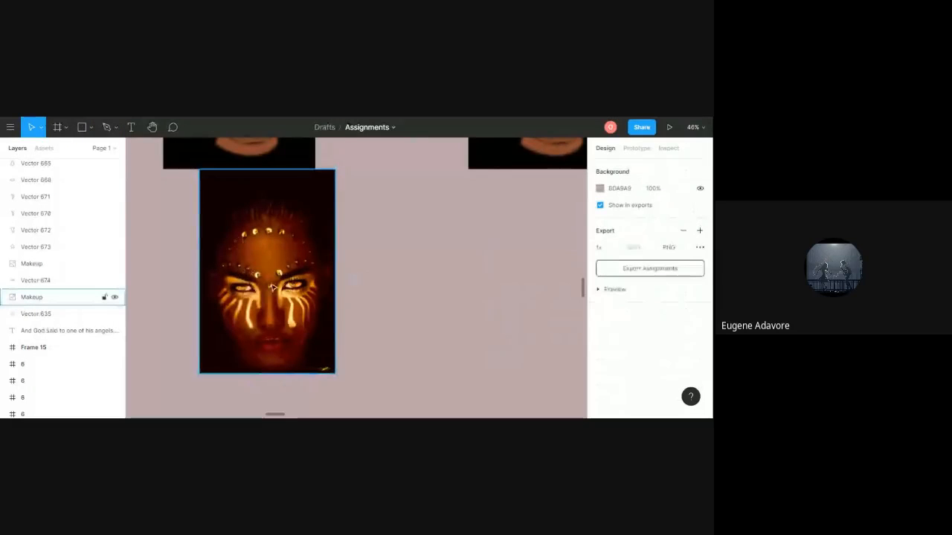
Draw a closed curved Pen path about 141 px wide over the forehead in the face-paint photo and deselect it.
key("p")
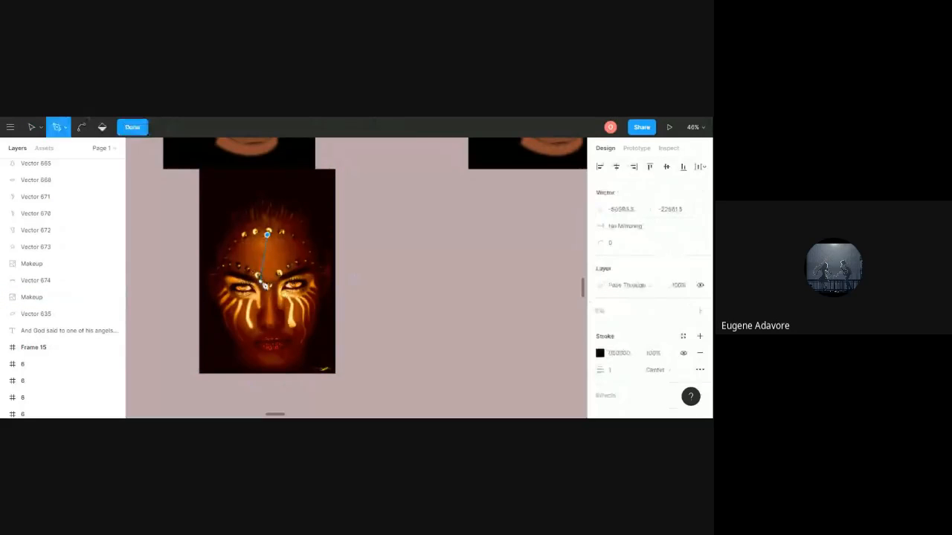
left_click_drag(267, 283, 297, 310)
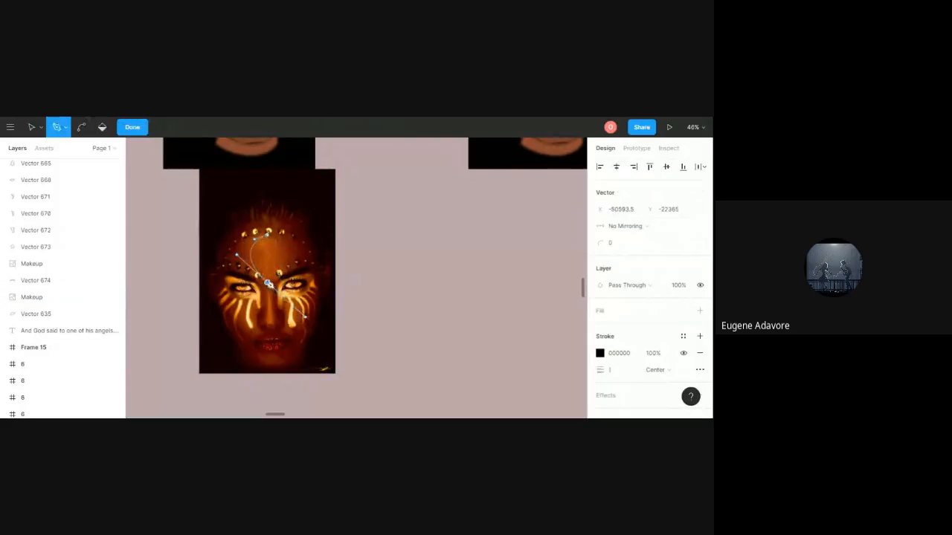
left_click(267, 283)
left_click(266, 235)
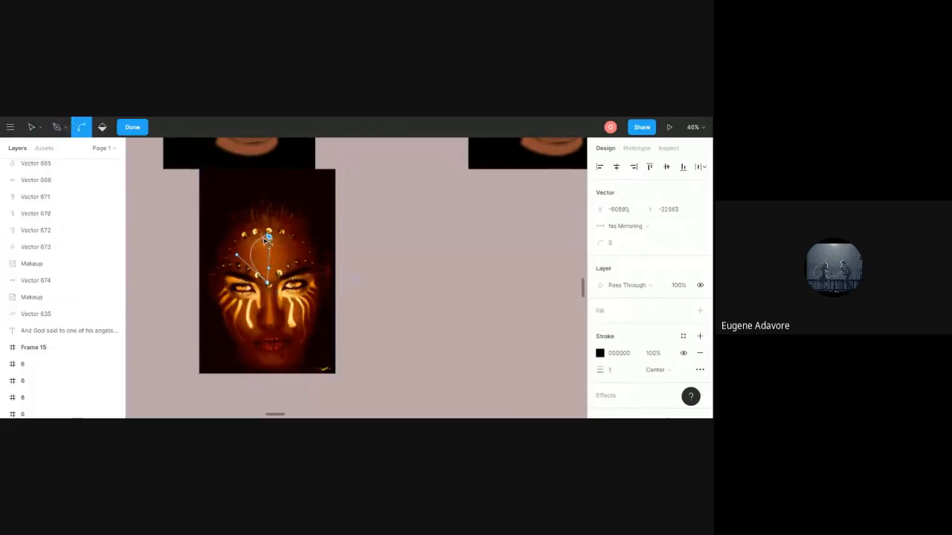
key("ctrl+z")
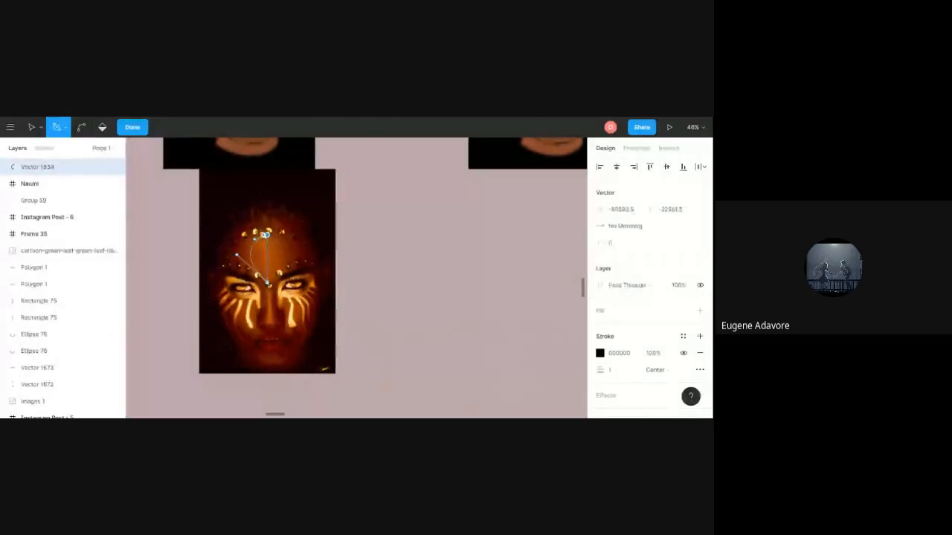
left_click(268, 235)
key("Escape")
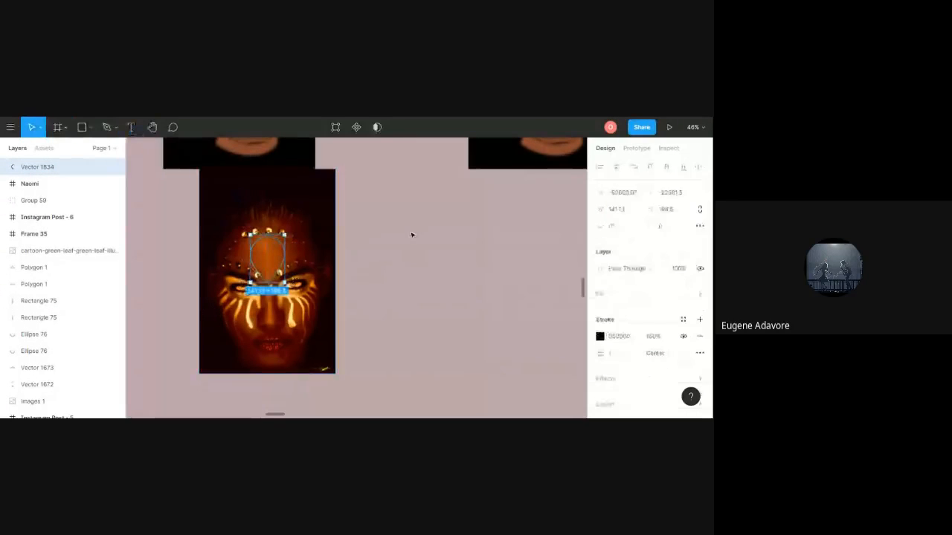
left_click(413, 233)
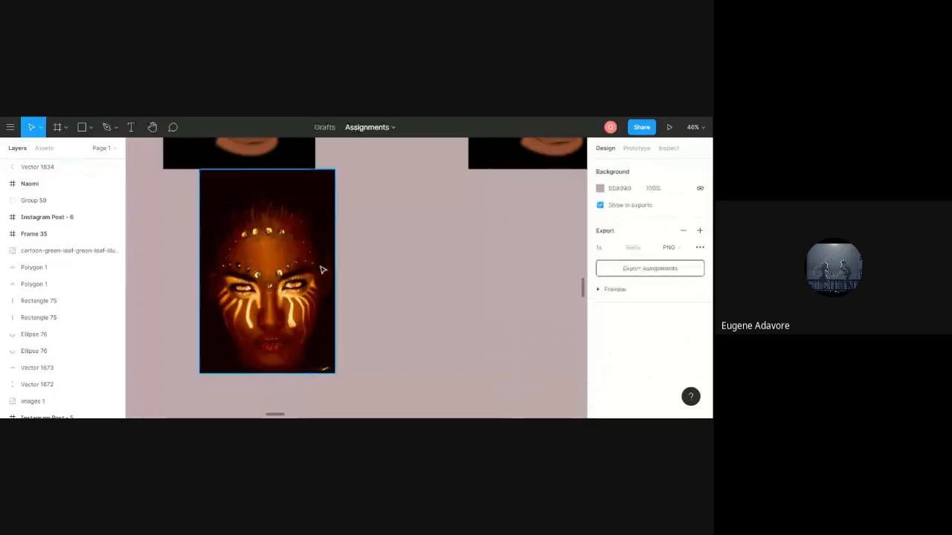
Try to draw a curved Pen segment down the bridge of the nose in the gold face-paint photo.
key("p")
left_click(268, 292)
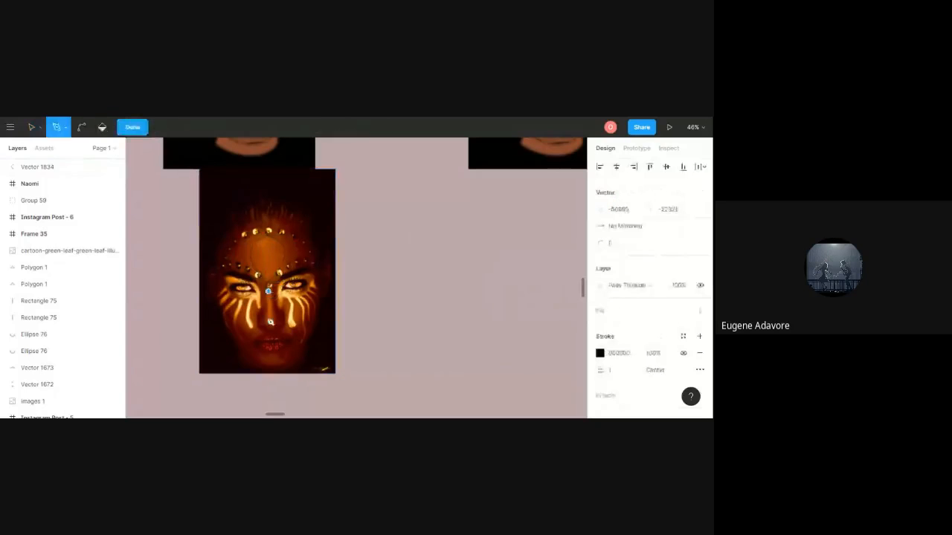
left_click_drag(268, 326, 276, 327)
key("ctrl")
key("ctrl+z")
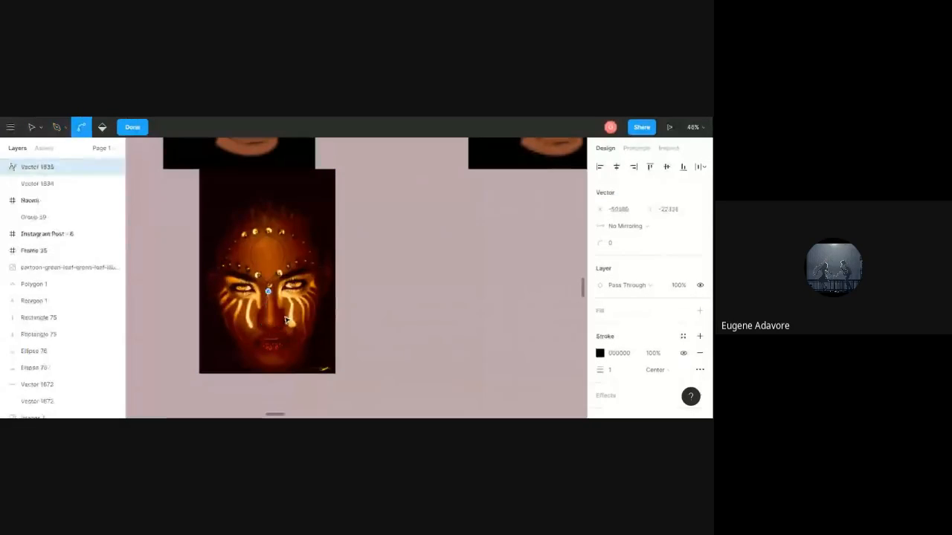
Try tracing a narrow Pen shape from between the eyes to the nose tip in the face-paint photo, and undo it.
scroll(269, 323, "up", 1)
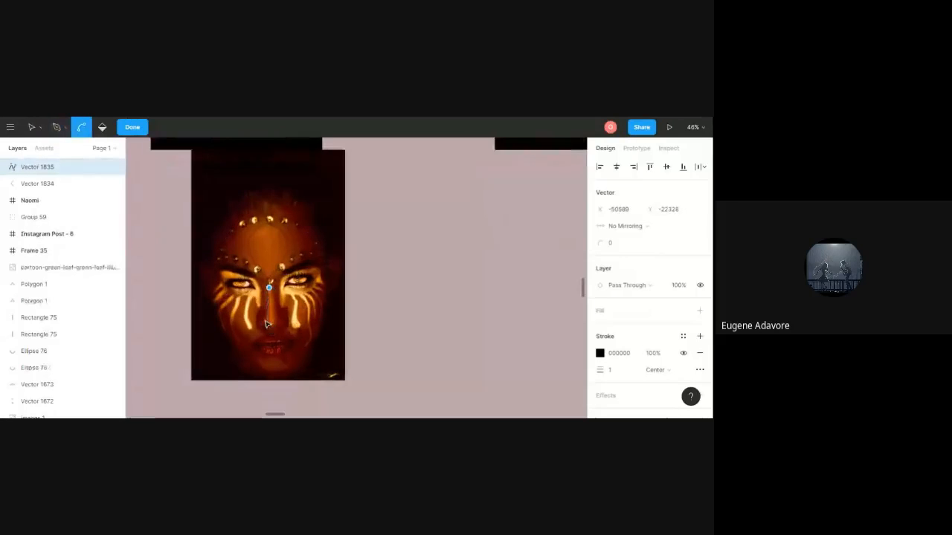
scroll(269, 318, "down", 3)
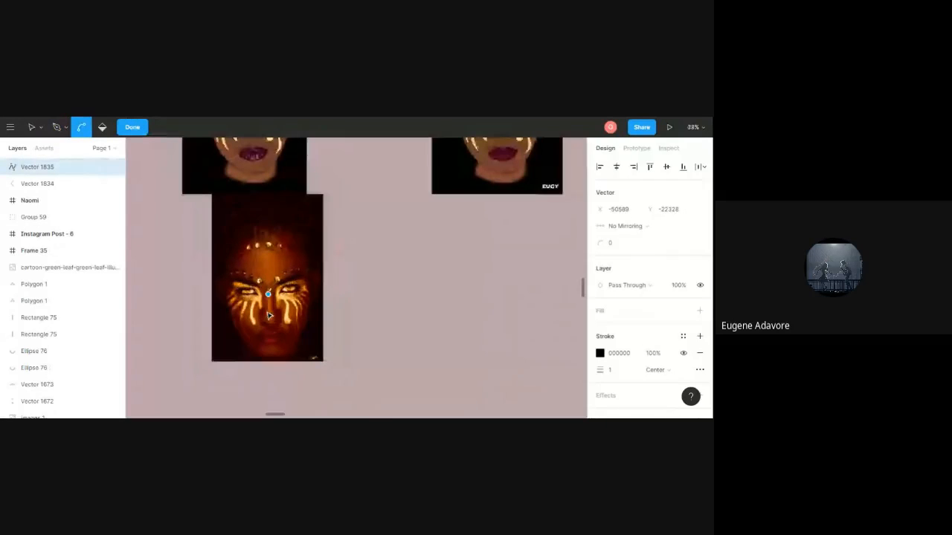
scroll(269, 316, "up", 3)
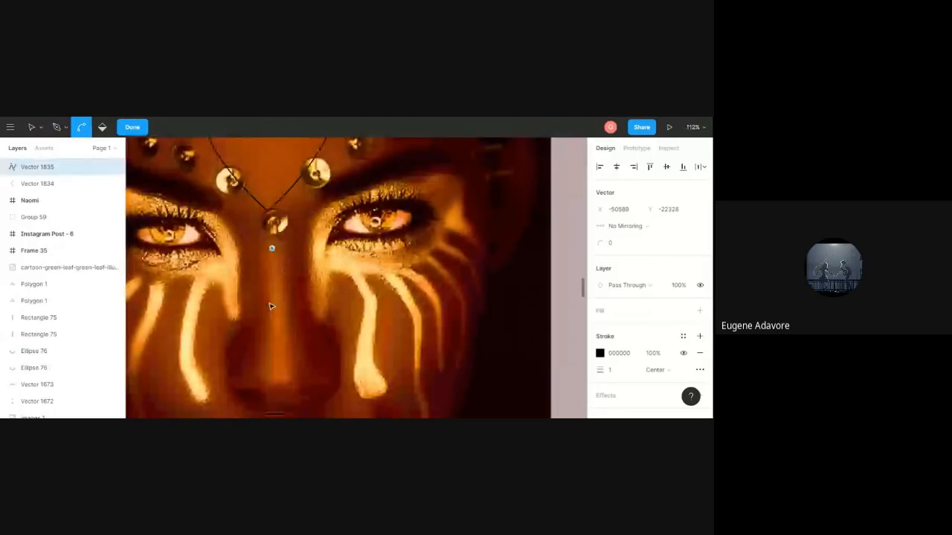
left_click_drag(273, 381, 285, 390)
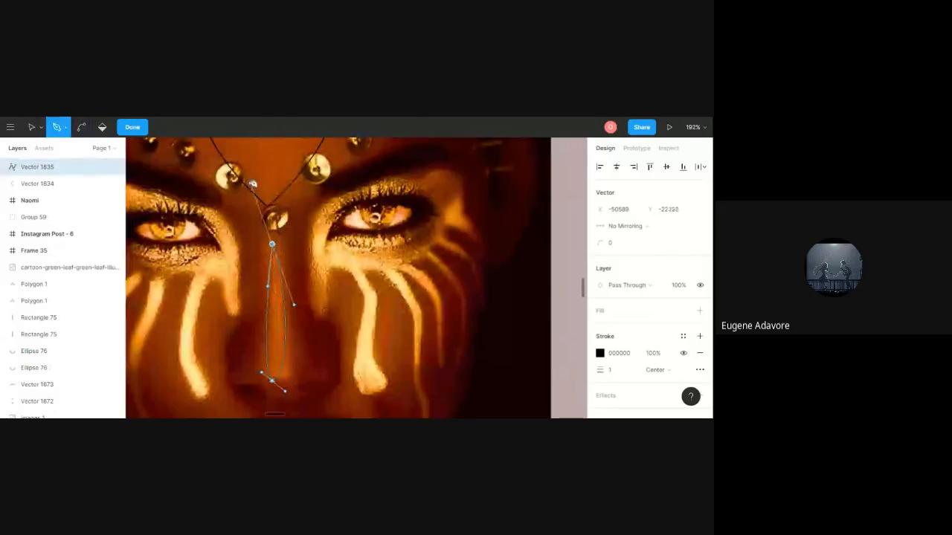
scroll(256, 193, "up", 2)
scroll(275, 238, "up", 1)
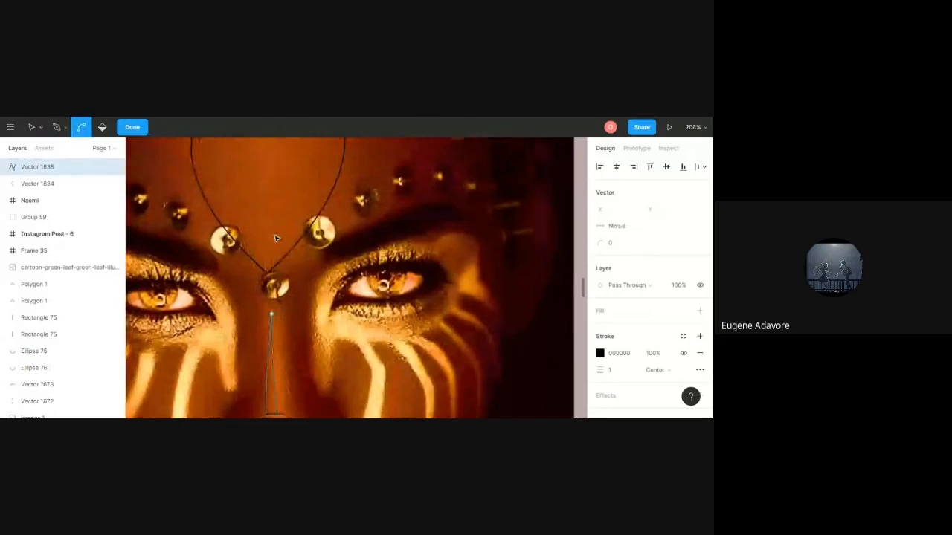
scroll(275, 238, "down", 3)
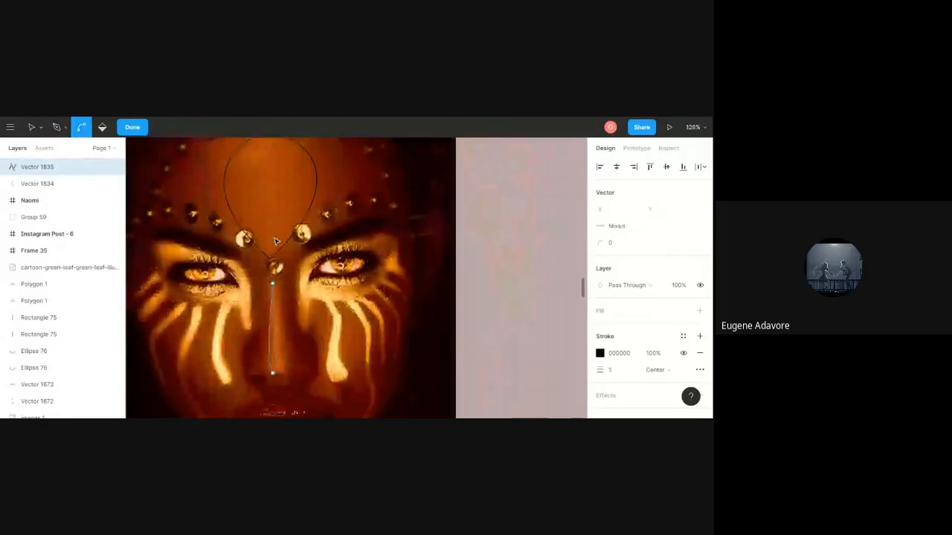
key("ctrl+z")
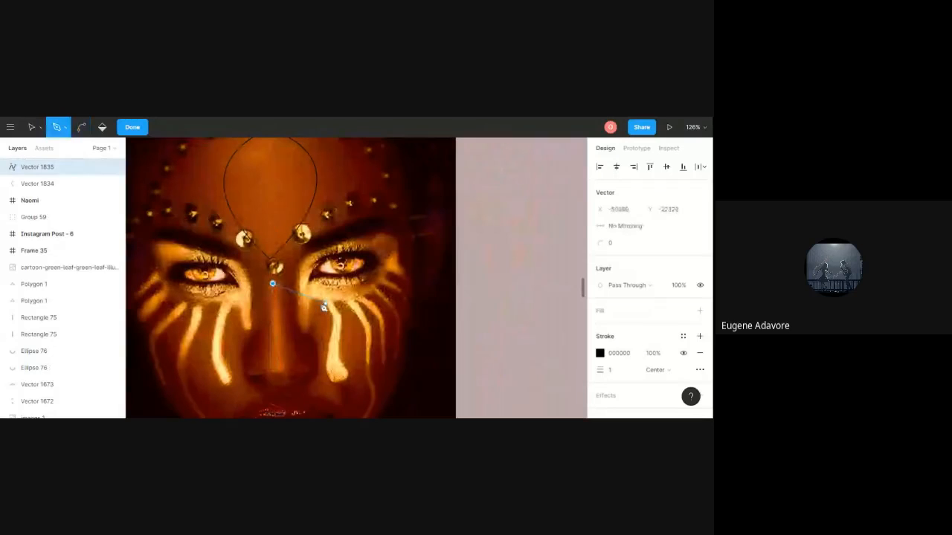
key("Escape")
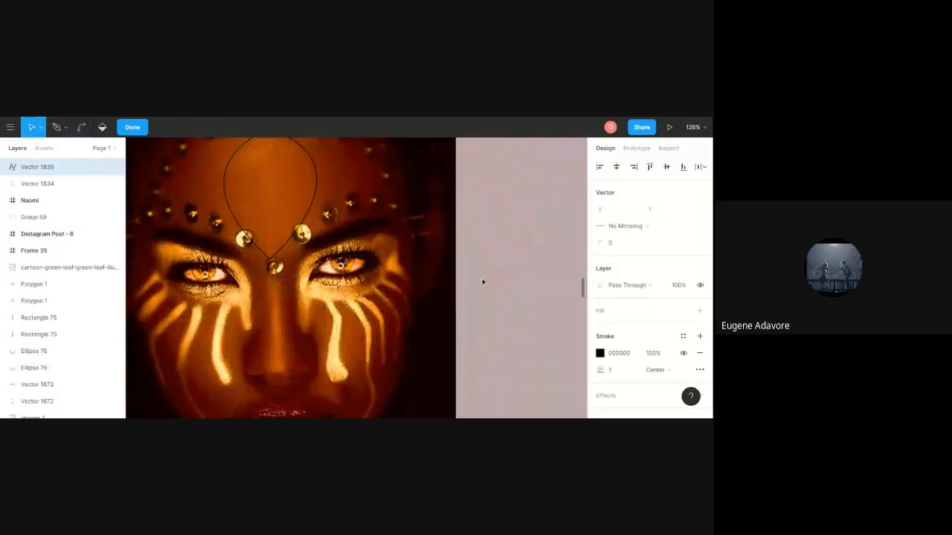
Raise the colourful headwrap photo's contrast, saturation and tint to maximum, leave its temperature neutral, and close the image adjustments.
scroll(418, 297, "down", 3)
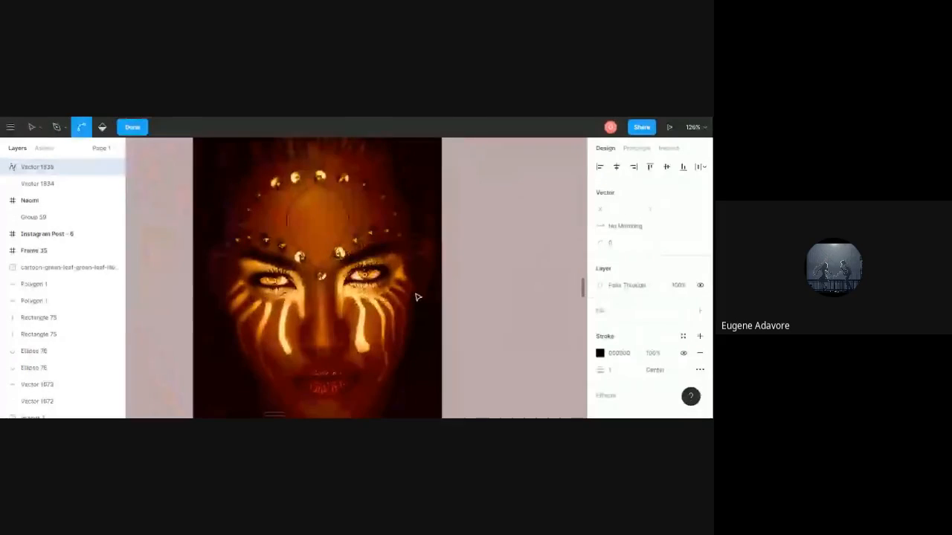
scroll(402, 286, "down", 3)
scroll(179, 240, "left", 1)
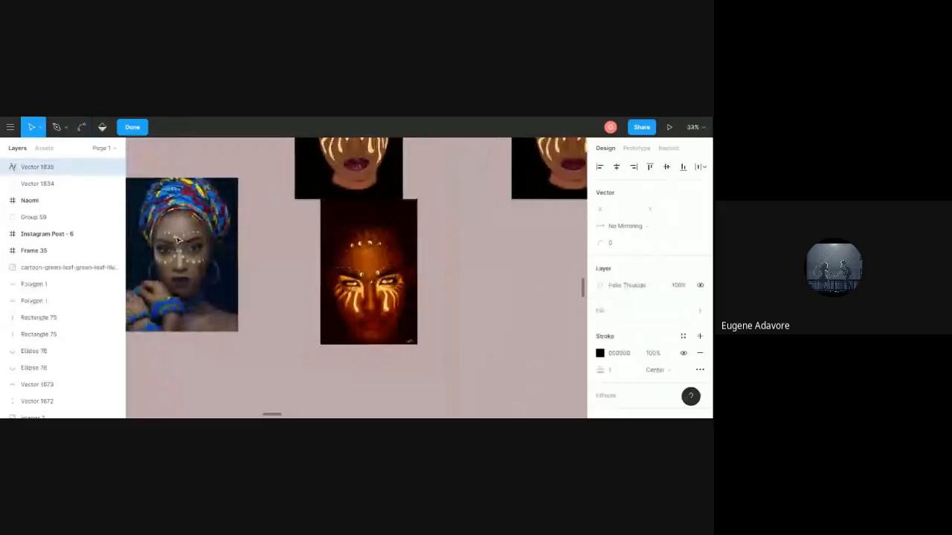
scroll(178, 240, "left", 5)
left_click(266, 280)
left_click(600, 311)
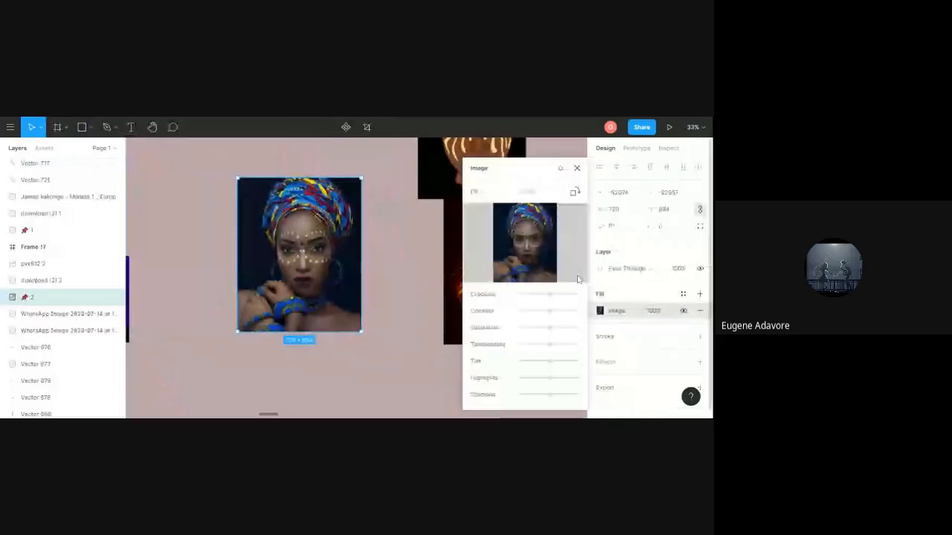
left_click_drag(541, 176, 471, 158)
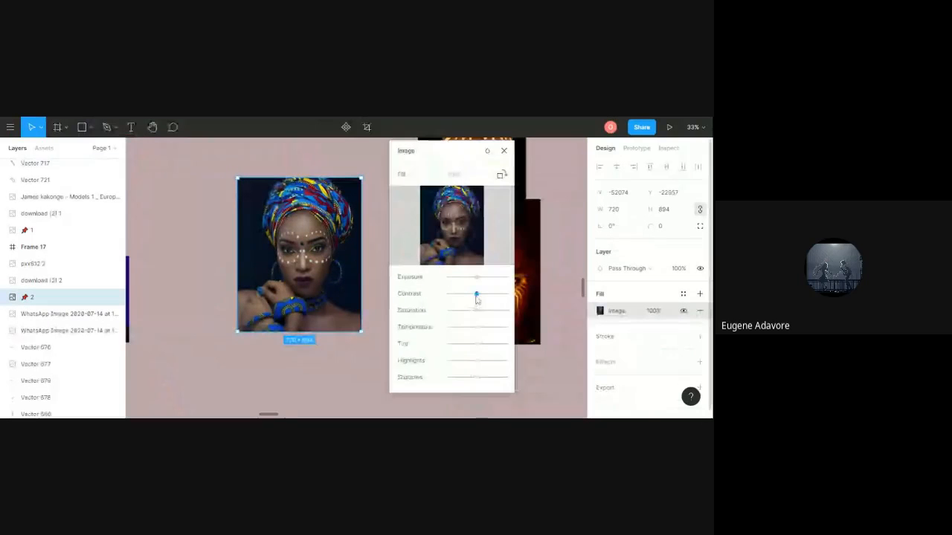
left_click_drag(476, 294, 506, 328)
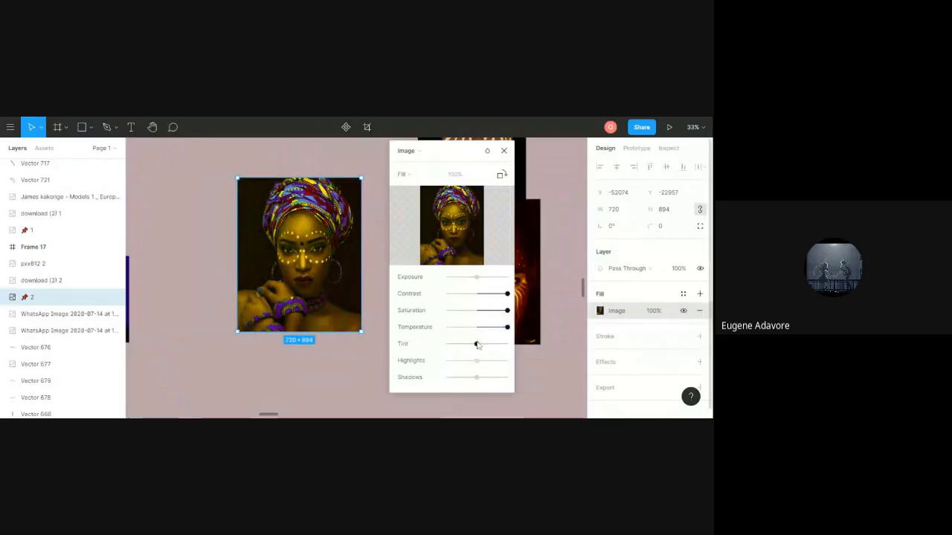
left_click_drag(476, 344, 507, 344)
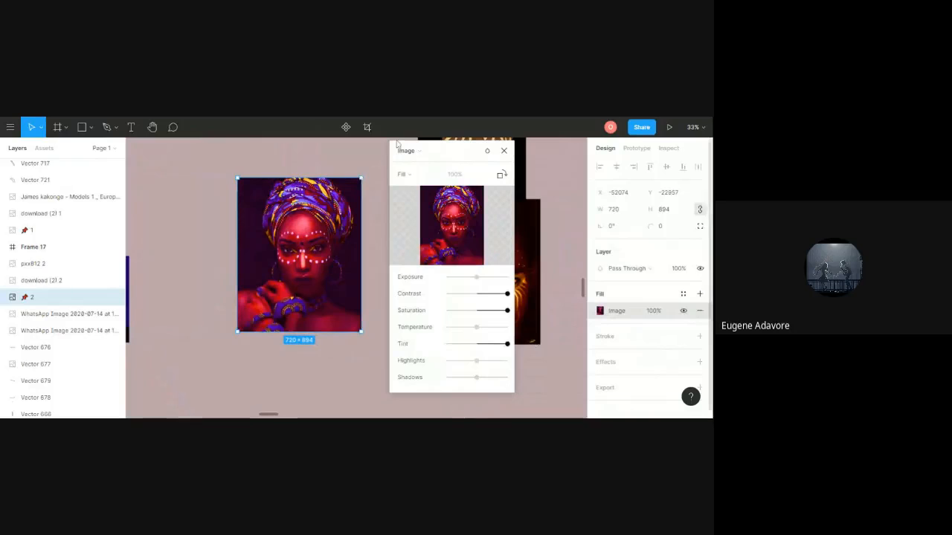
left_click(503, 151)
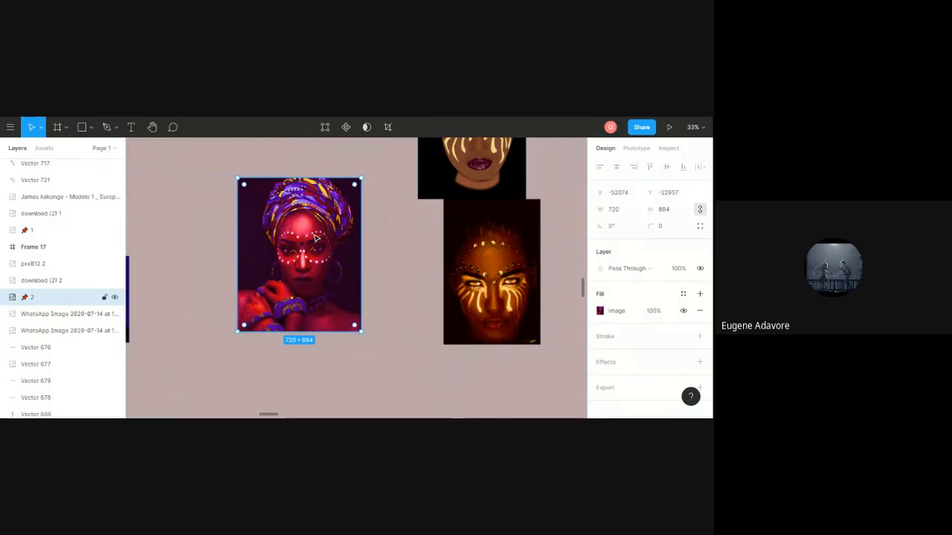
Reset the headwrap photo's contrast, saturation and tint to neutral, close the adjustments and deselect the photo.
scroll(315, 238, "up", 3)
scroll(315, 237, "up", 2)
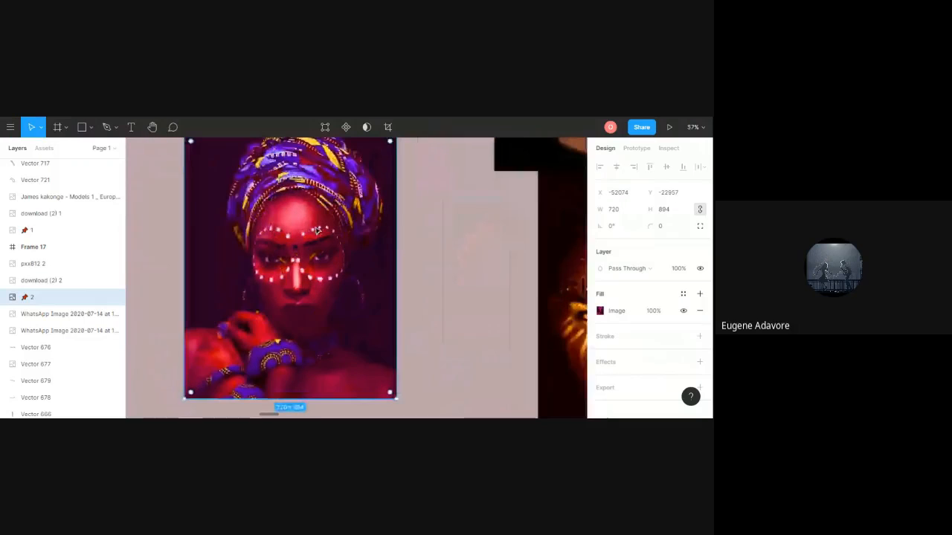
left_click(600, 310)
mouse_move(564, 318)
left_mouse_down()
mouse_move(551, 316)
mouse_move(549, 328)
left_mouse_up()
left_click(580, 329)
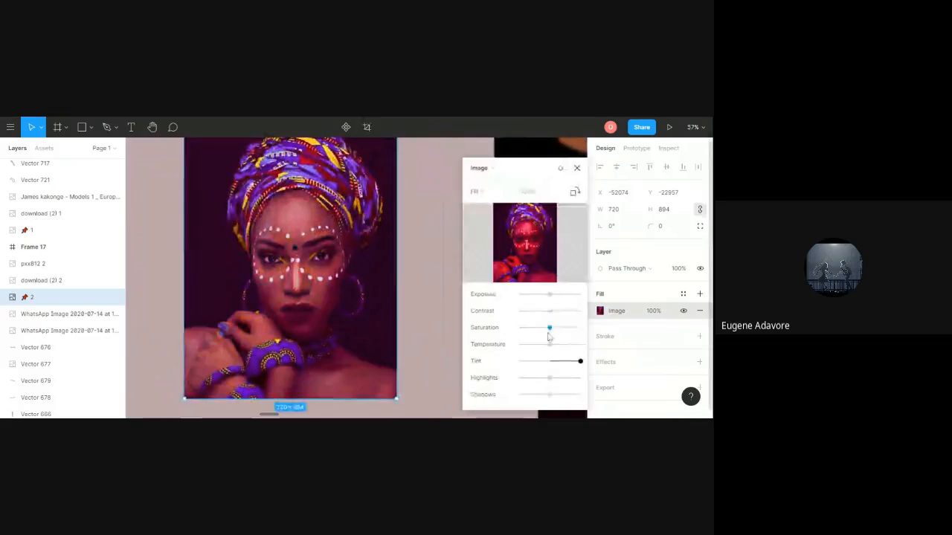
left_click_drag(580, 362, 552, 361)
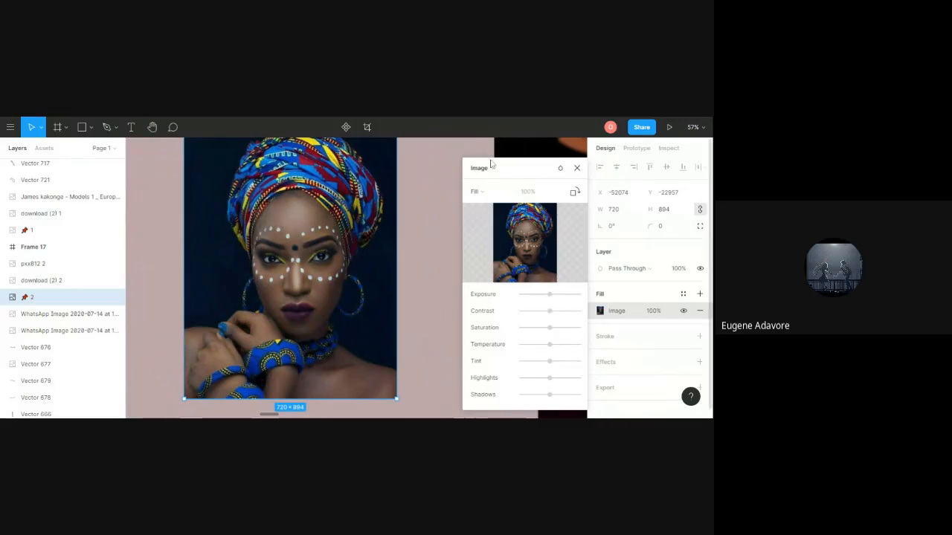
left_click(577, 168)
left_click(432, 221)
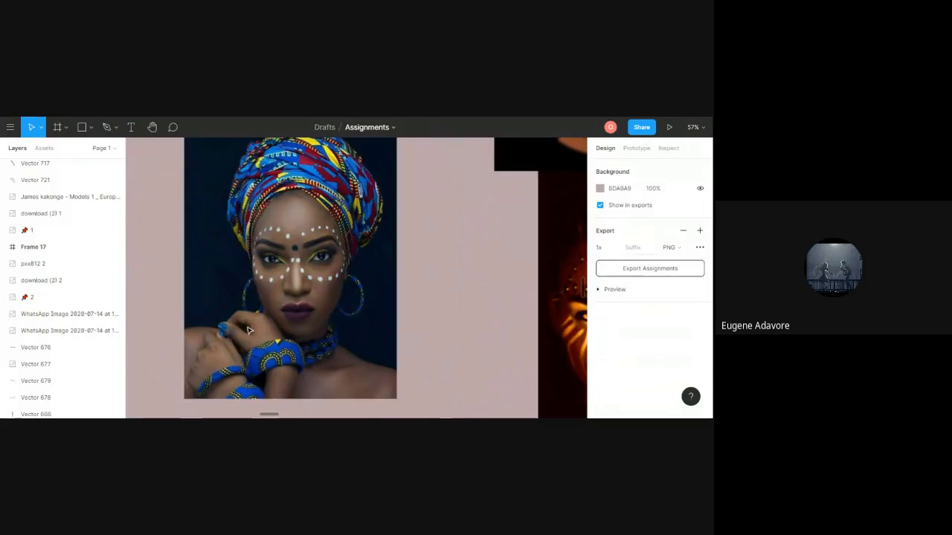
Move the headwrap photo slightly down and towards the gold face-paint photo, to about X -52016, Y -22804.
left_click_drag(266, 308, 287, 343)
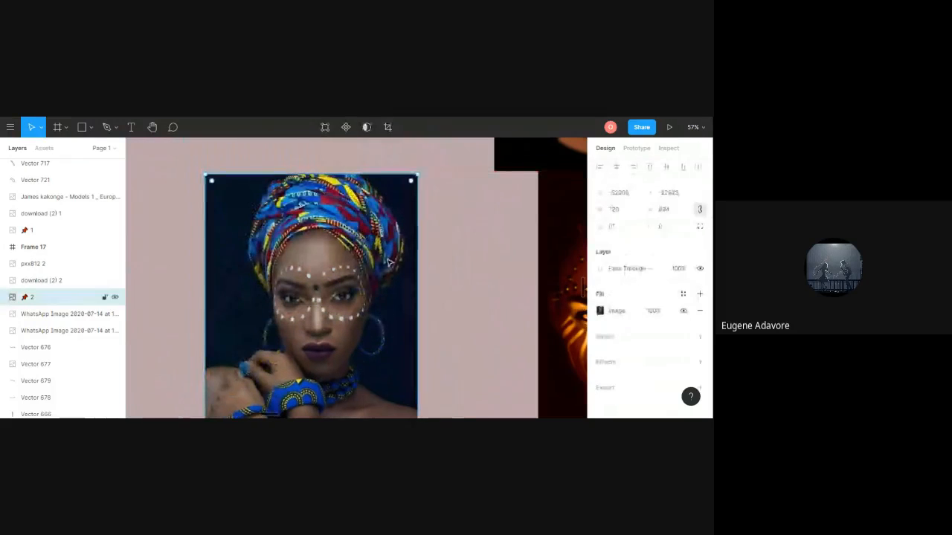
left_click_drag(408, 183, 406, 188)
scroll(442, 209, "down", 1)
scroll(442, 209, "down", 3)
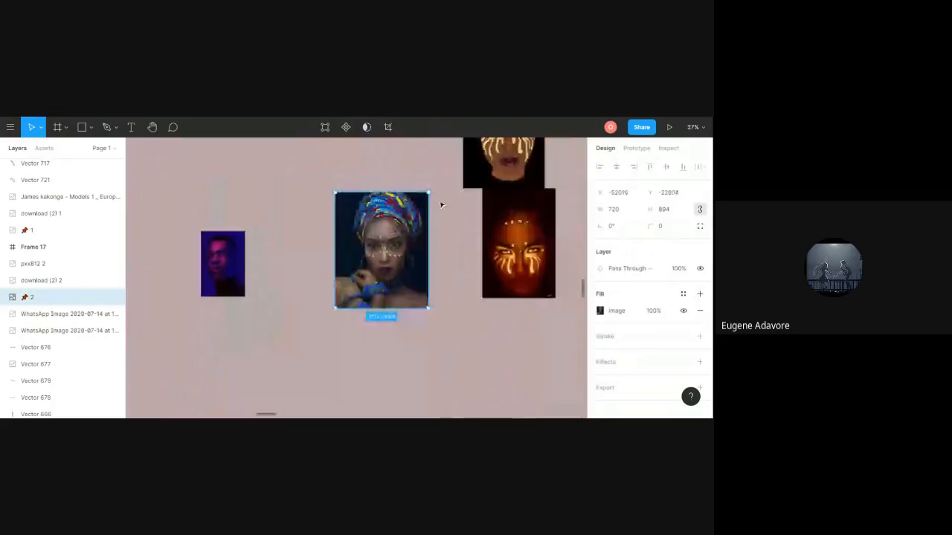
Reposition the blue-and-purple-lit man's portrait beside the headwrap photo at about X -52896, Y -22561 and deselect it.
scroll(230, 246, "up", 5)
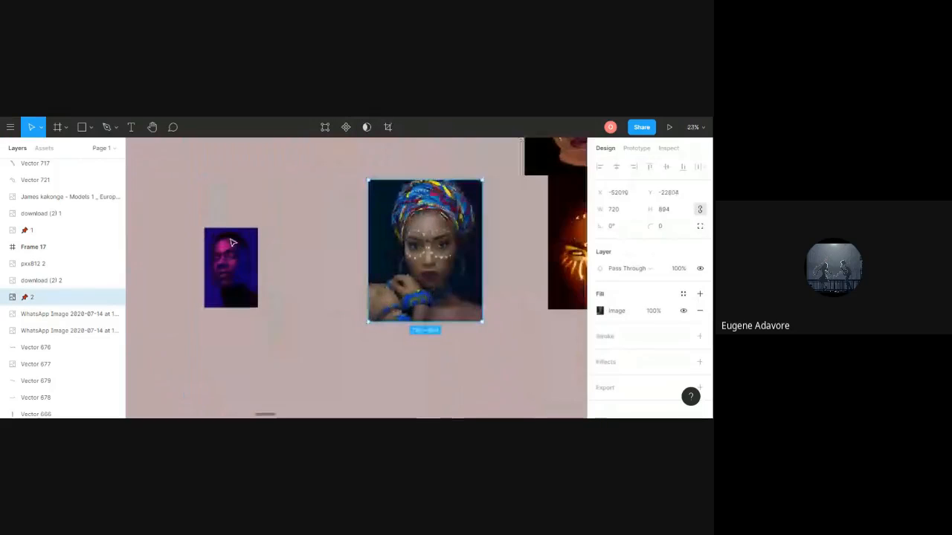
left_click_drag(243, 315, 292, 300)
left_click(407, 264)
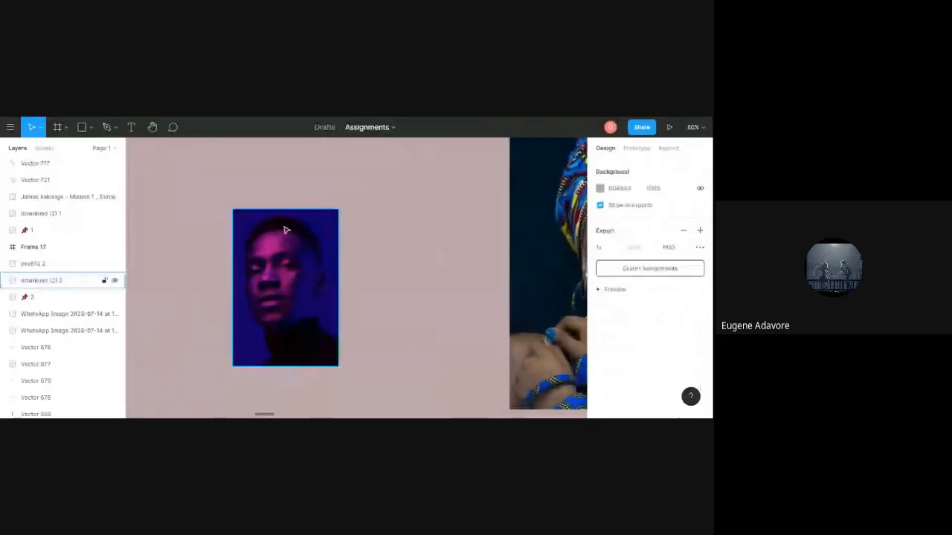
left_click_drag(287, 222, 281, 255)
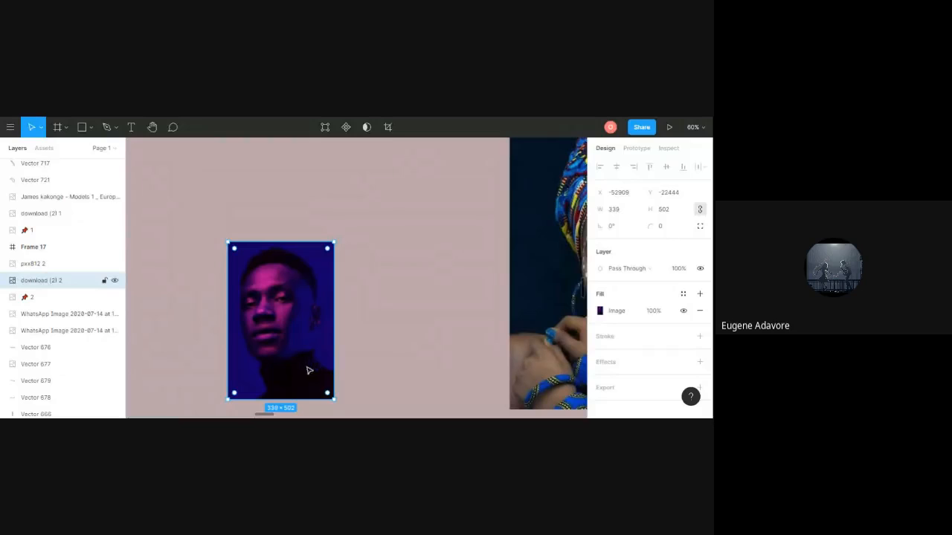
left_click_drag(291, 335, 296, 300)
left_click(392, 275)
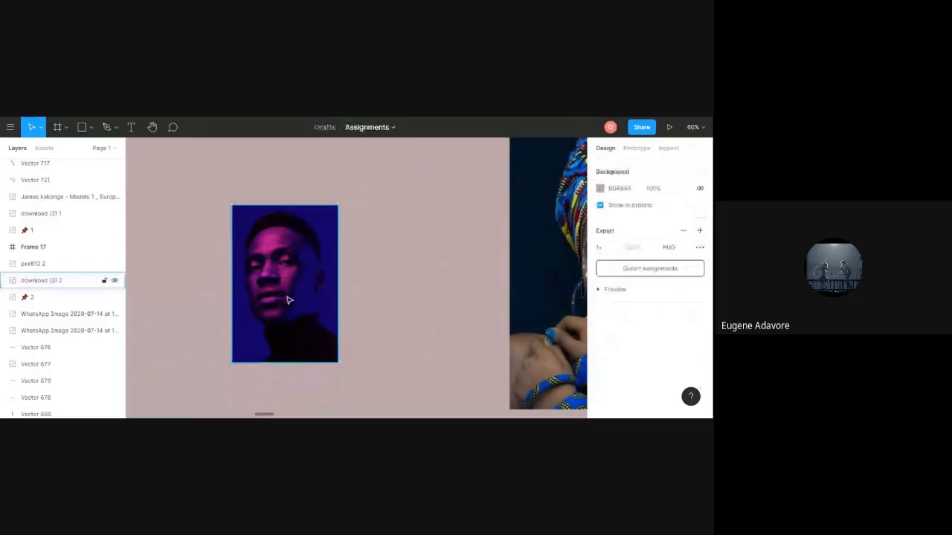
Raise the man's portrait's contrast and temperature to maximum and its saturation, tint and highlights almost to maximum, and close the adjustments.
left_click(290, 300)
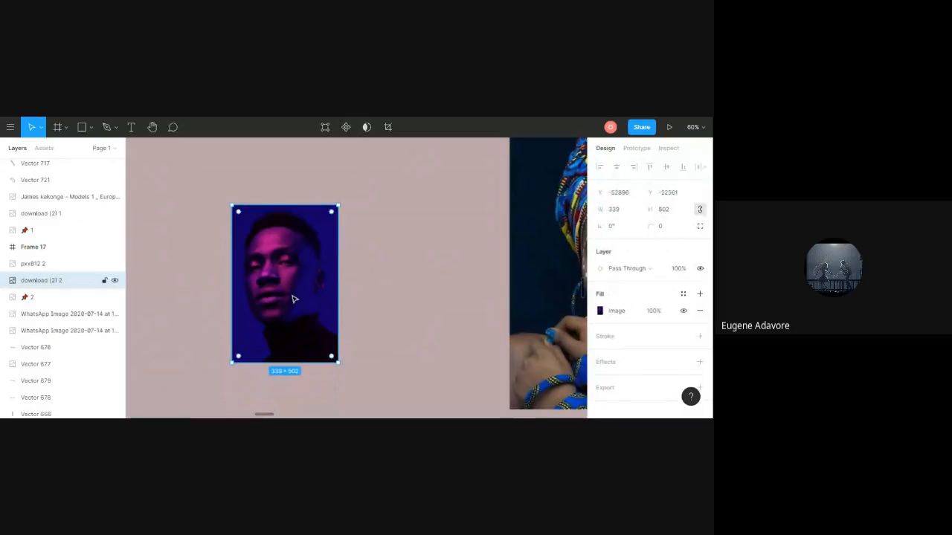
double_click(294, 299)
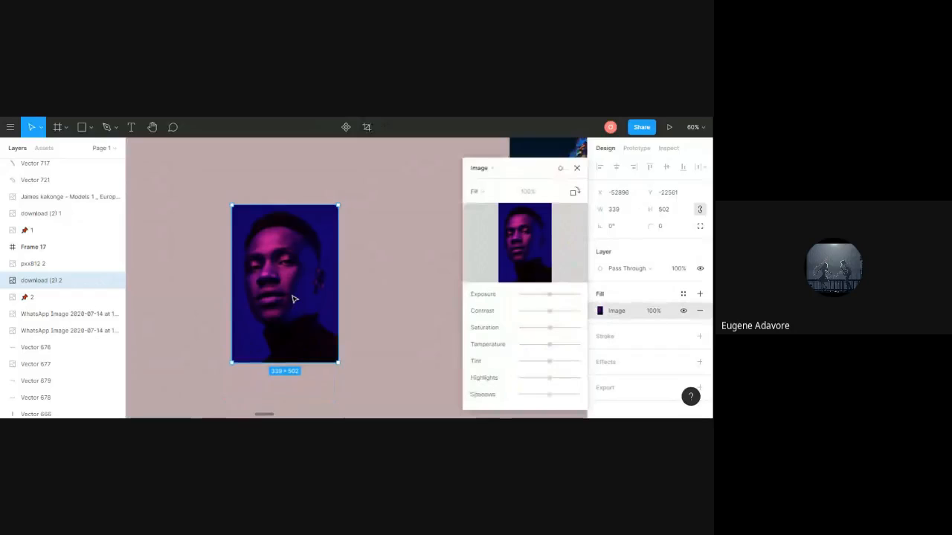
left_click_drag(550, 310, 582, 378)
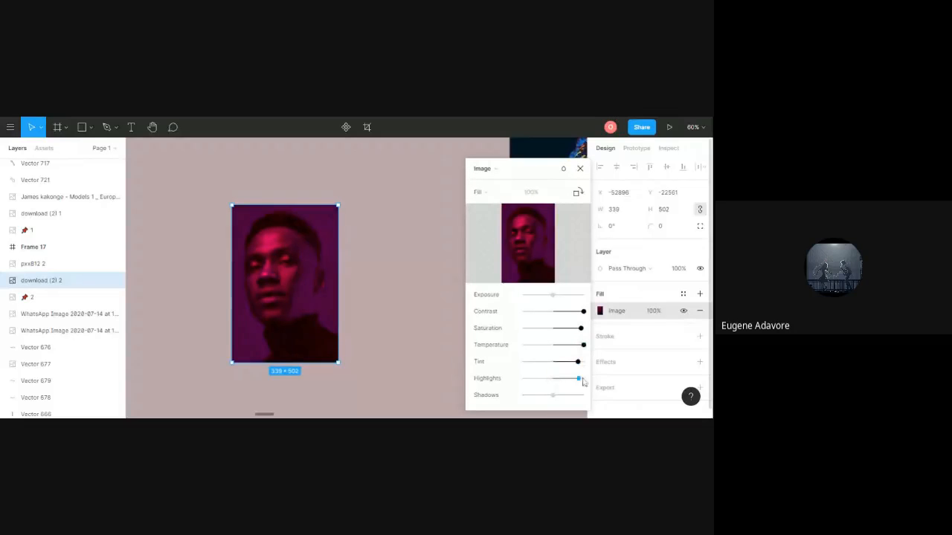
left_click(580, 169)
left_click(427, 246)
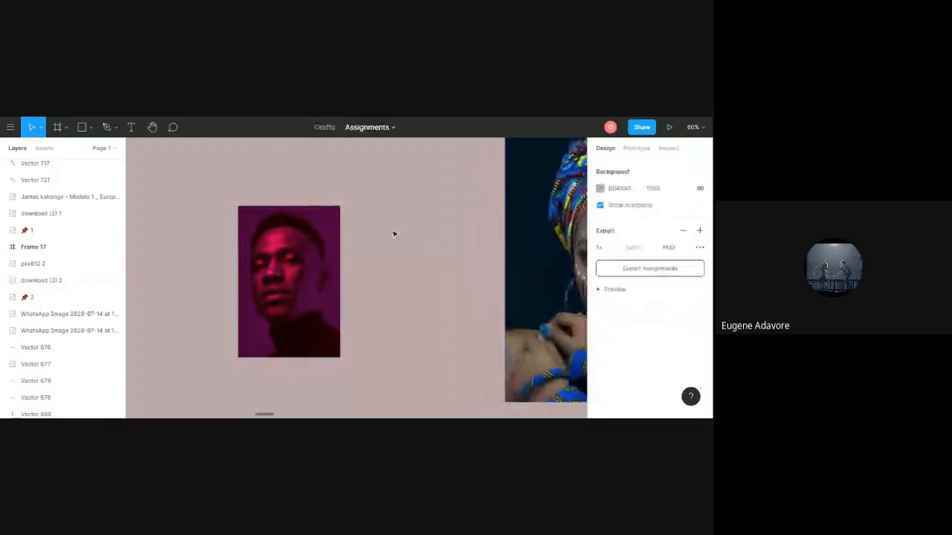
Find the red-background woman's portrait and examine the traced line sketches beside and below it.
scroll(394, 234, "down", 10)
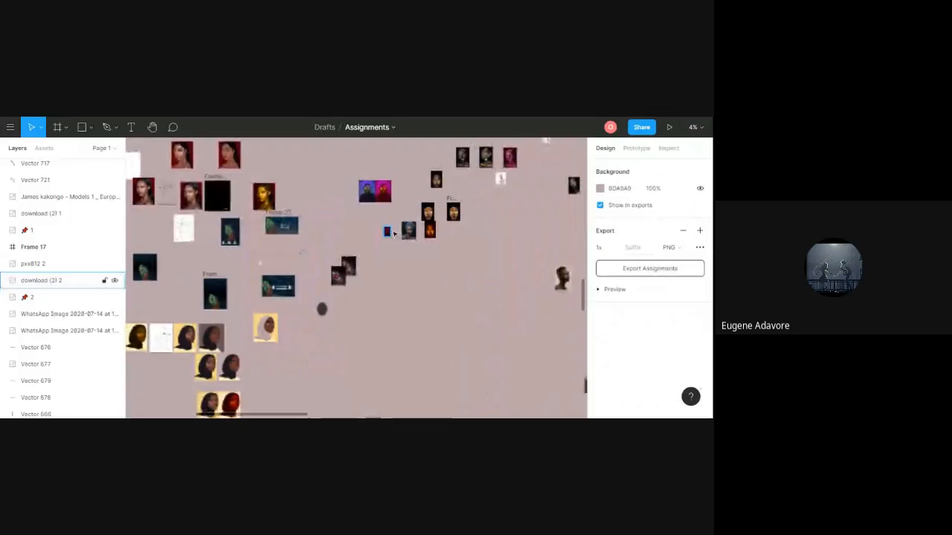
scroll(395, 234, "left", 2)
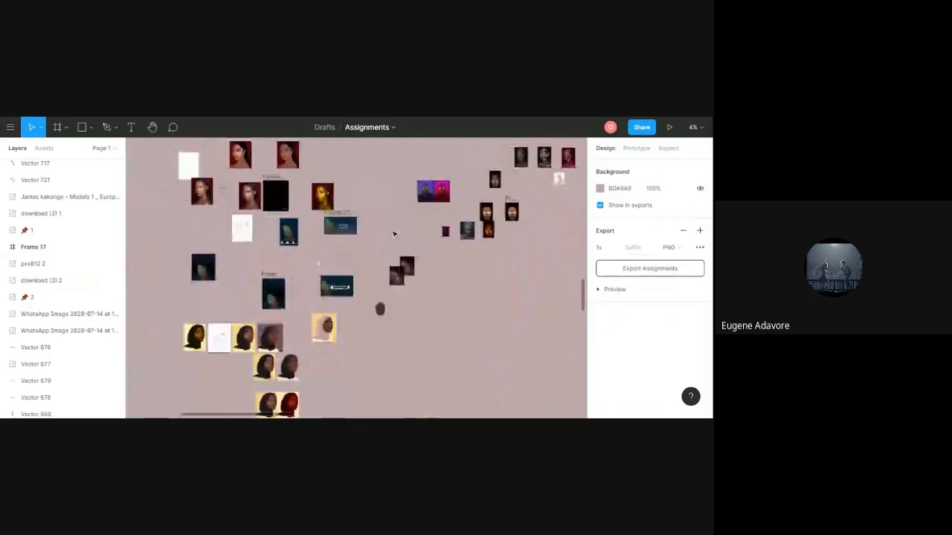
scroll(261, 176, "up", 5)
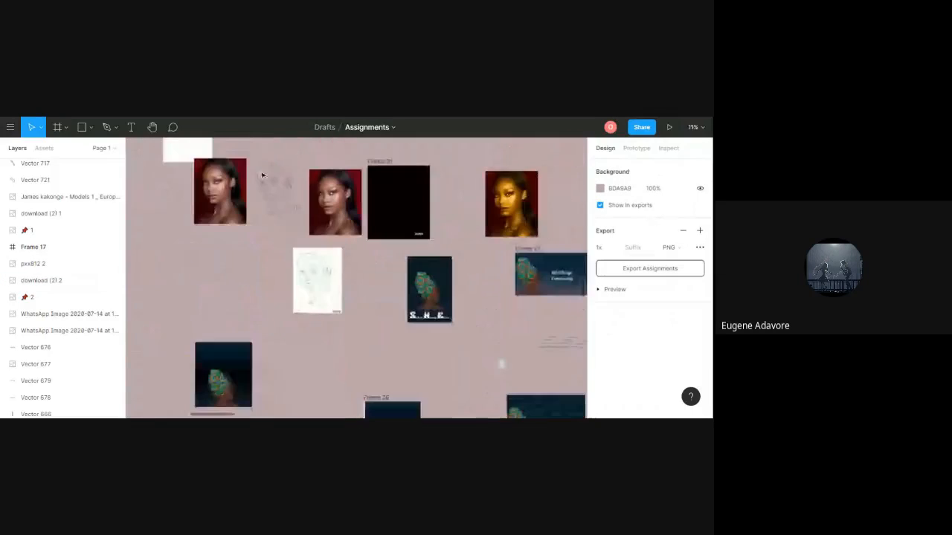
scroll(261, 175, "up", 1)
scroll(263, 177, "up", 2)
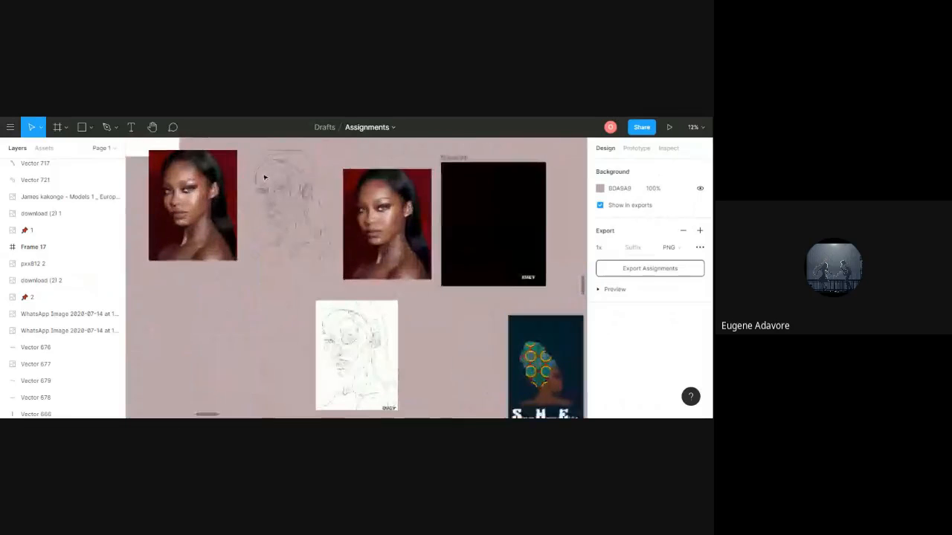
Move the white rectangle behind the traced sketch beside the red-background woman's photo, at X -64211, Y -24974, and deselect it.
scroll(264, 177, "down", 3)
scroll(261, 176, "up", 3)
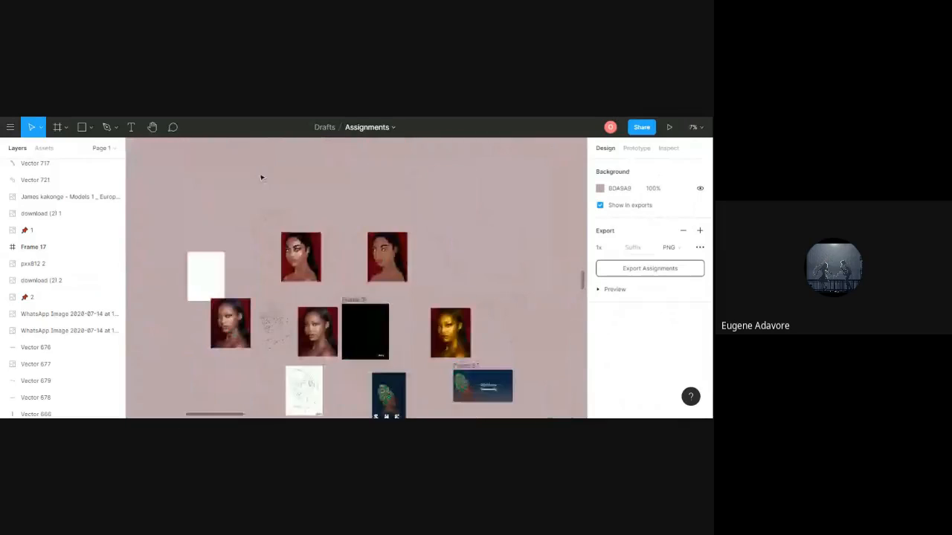
scroll(272, 240, "down", 2)
scroll(256, 286, "up", 2)
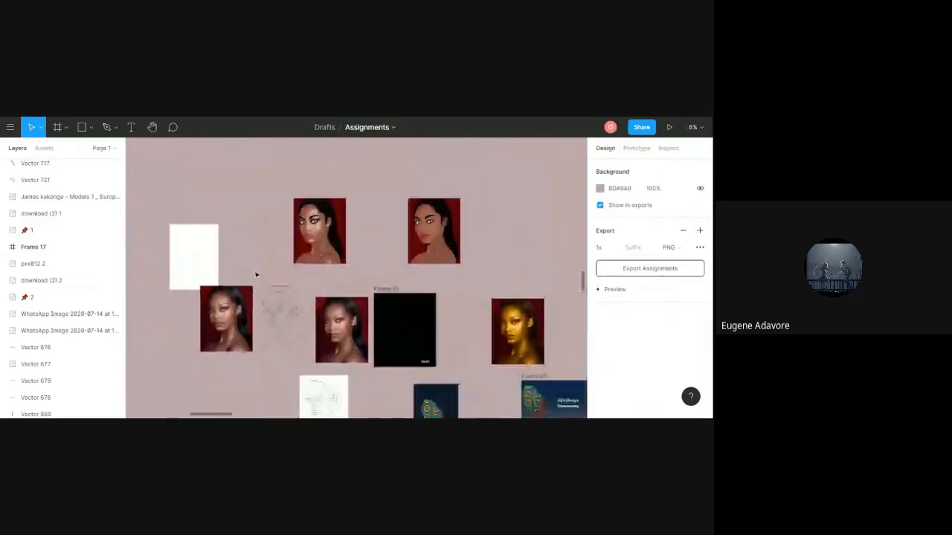
scroll(233, 301, "up", 2)
scroll(233, 301, "up", 2)
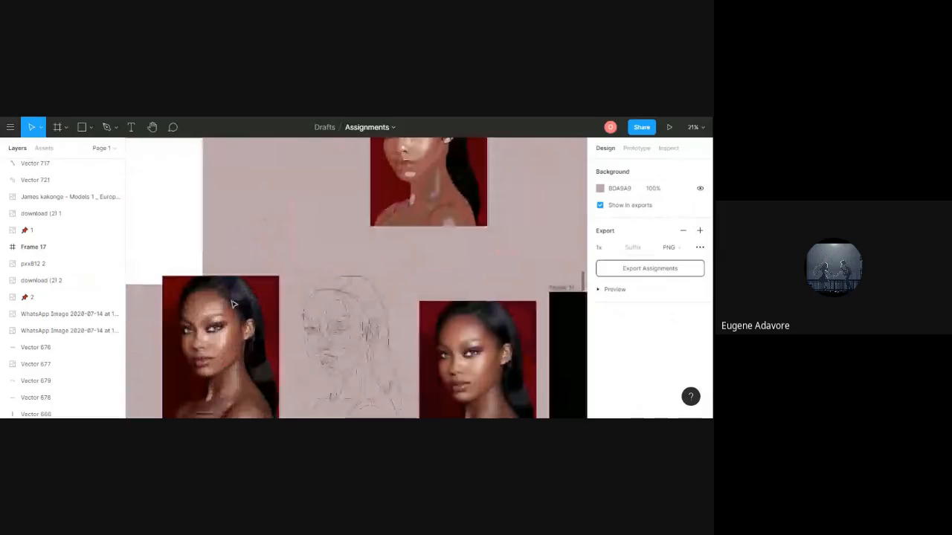
scroll(191, 234, "down", 4)
left_click(192, 235)
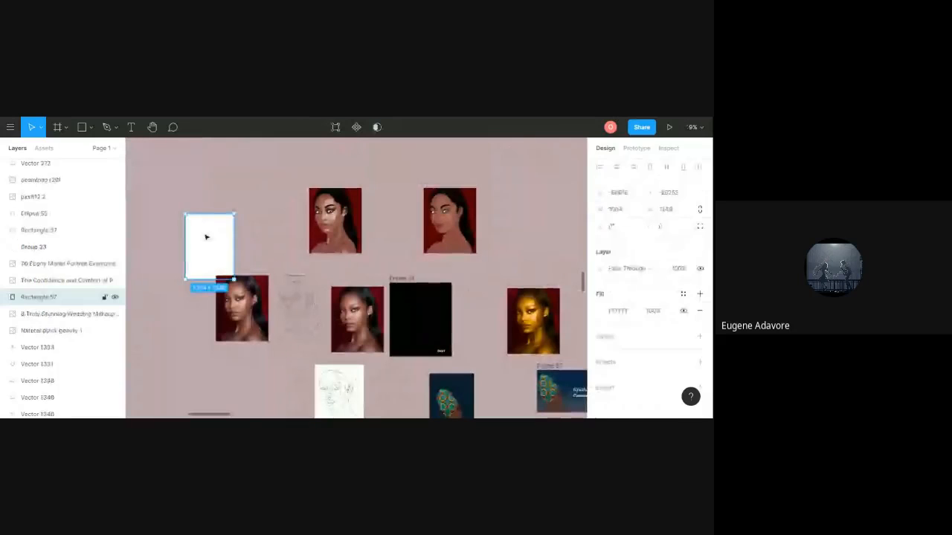
mouse_move(206, 236)
left_mouse_down()
mouse_move(298, 304)
mouse_move(294, 298)
left_mouse_up()
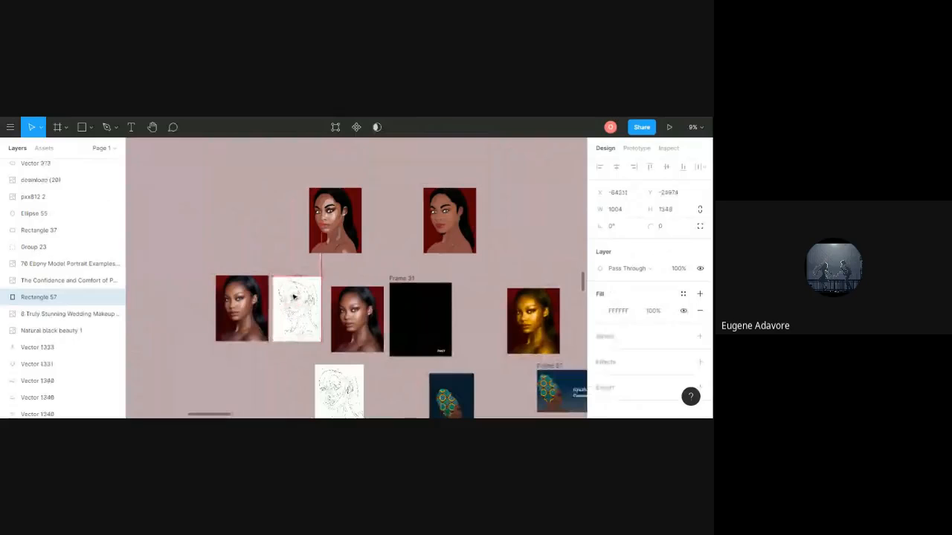
left_click(294, 296)
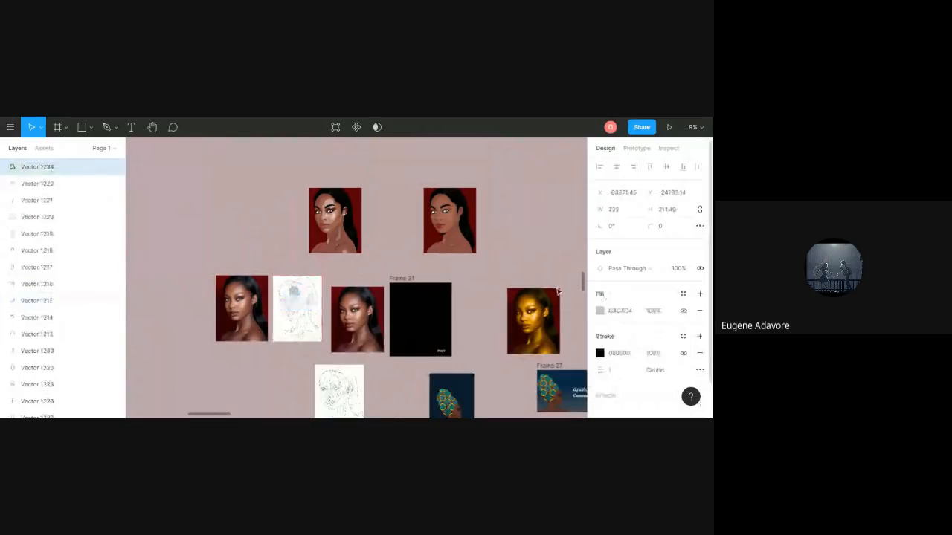
left_click(511, 256)
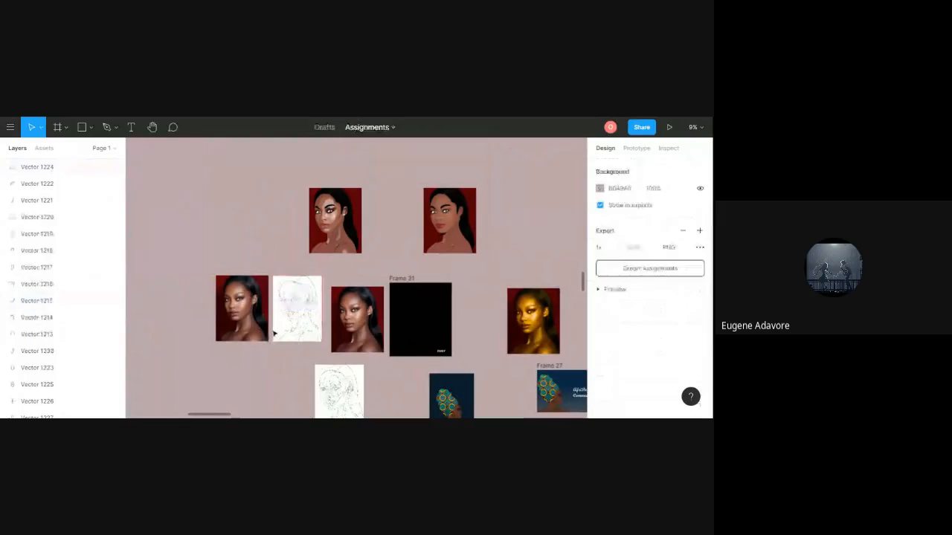
Try to fill the white rectangle behind the sketch with a dark red sampled from the woman's photo, and undo it.
left_click(276, 280)
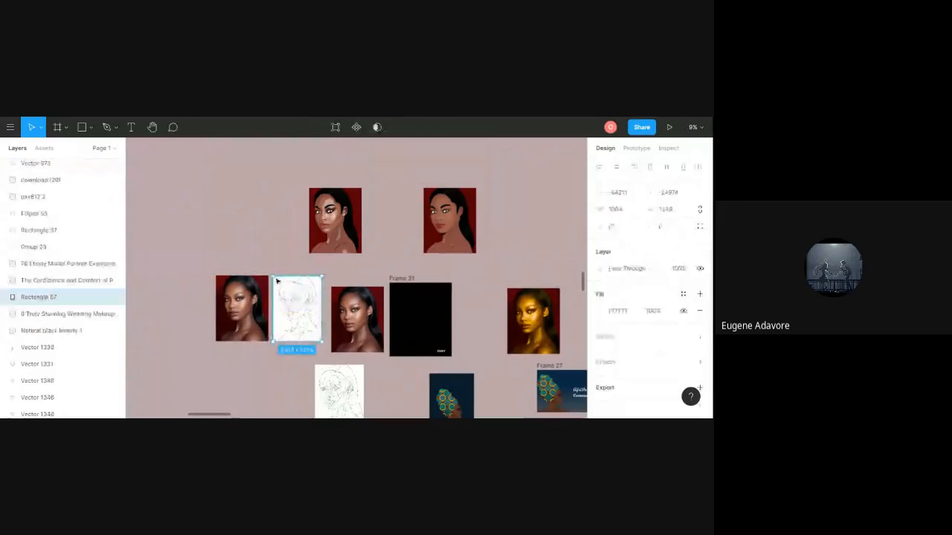
left_click(601, 311)
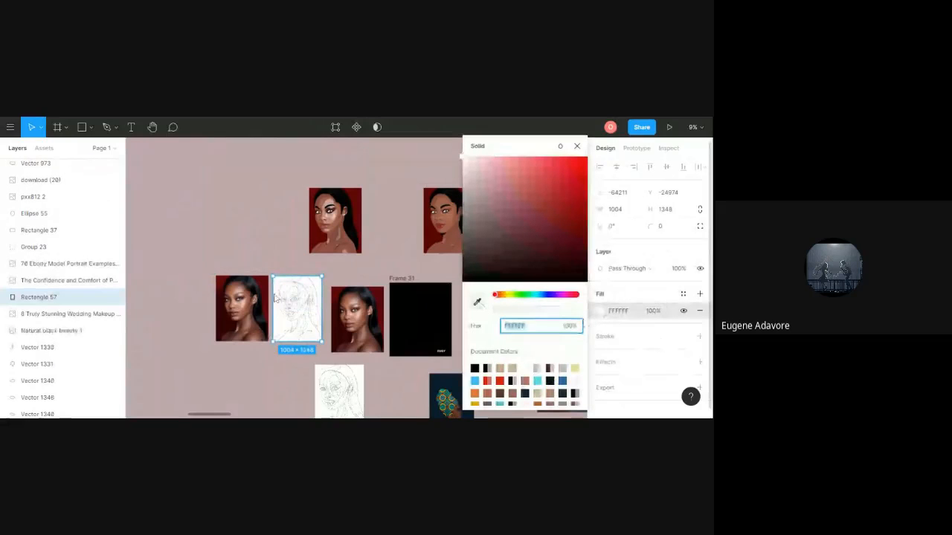
left_click(477, 302)
left_click(238, 281)
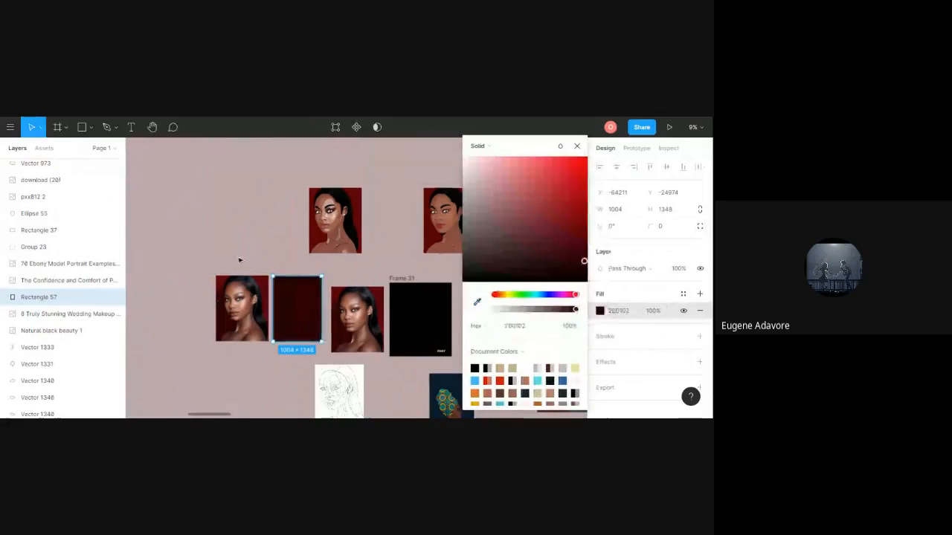
key("ctrl+z")
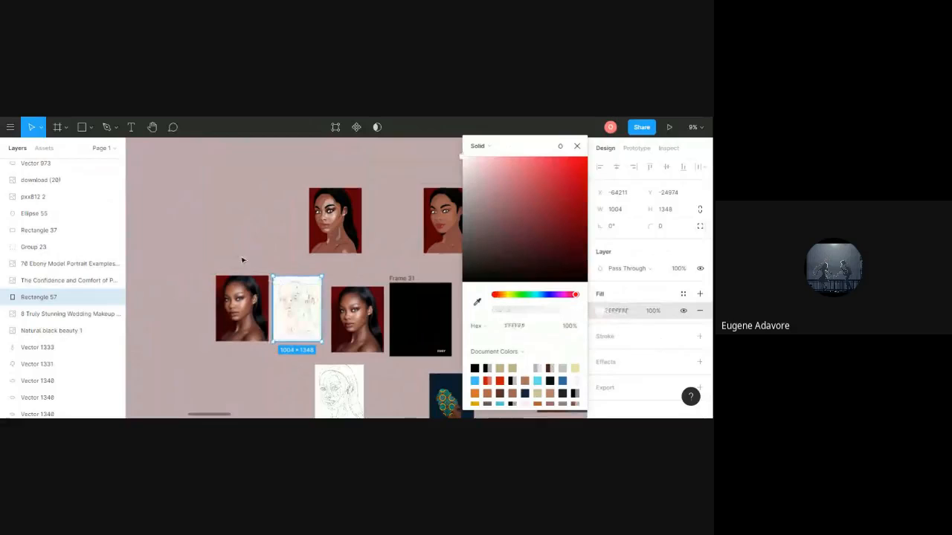
Try a sampled dark fill at roughly a quarter opacity on the sketch's backing rectangle, and undo the changes.
left_click(254, 310)
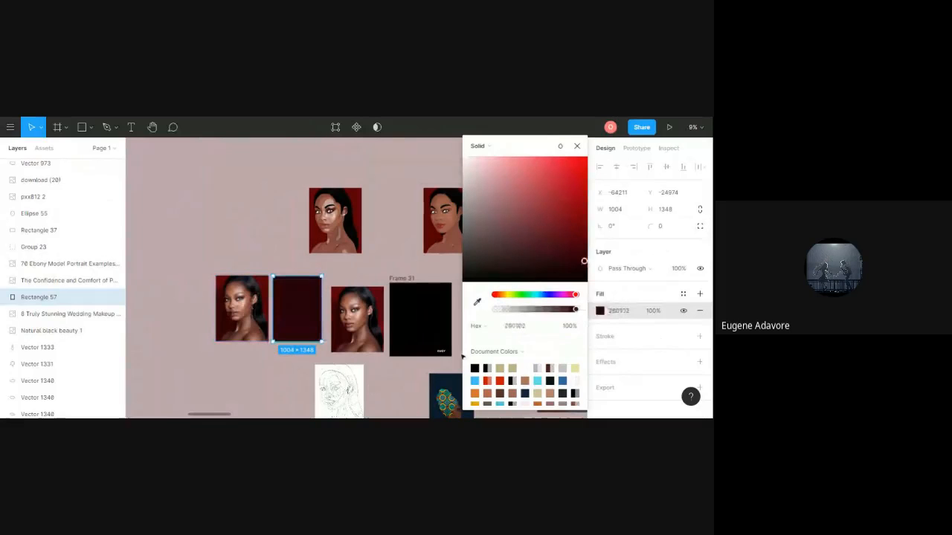
left_click(517, 310)
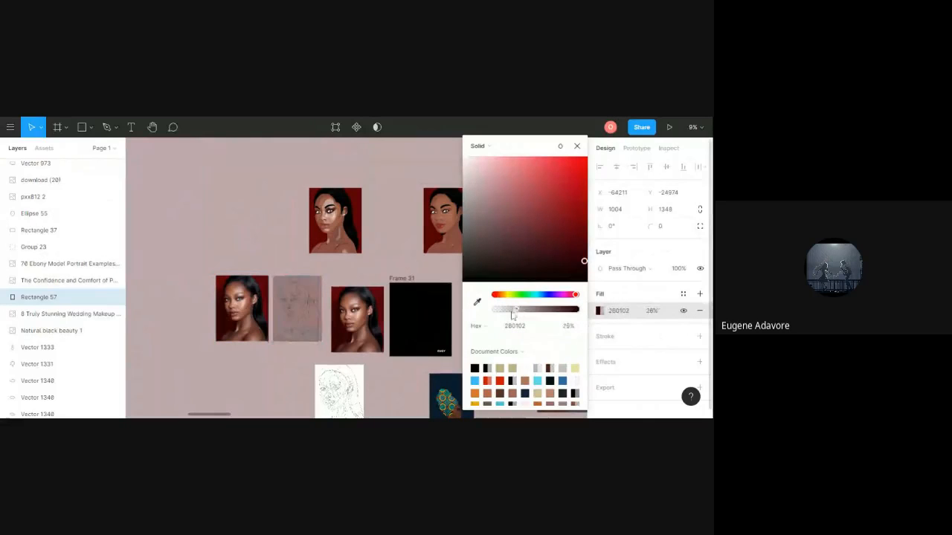
key("ctrl+z")
key("ctrl+z")
key("ctrl+z")
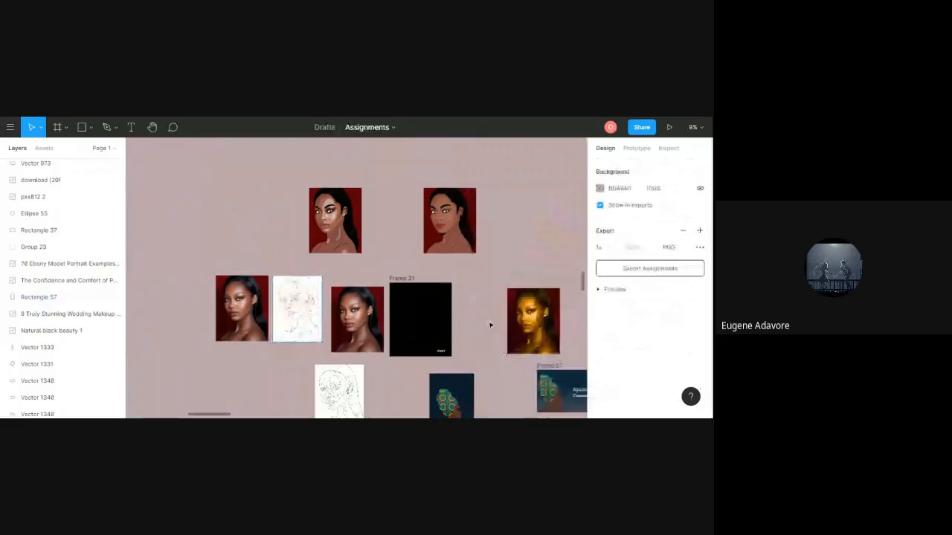
key("ctrl+z")
left_click(291, 258)
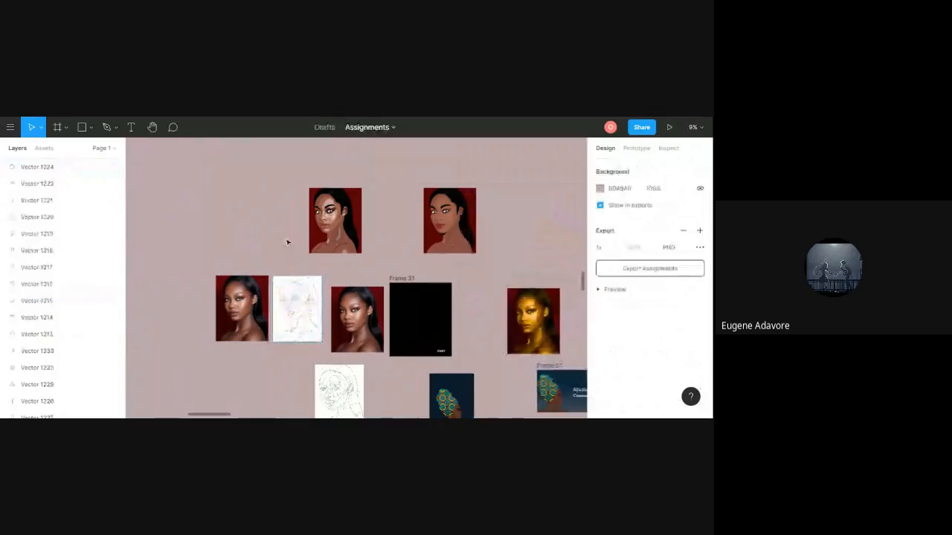
Compare the red-background woman's photo with the traced line sketch on the white rectangle beside it.
scroll(238, 305, "down", 2)
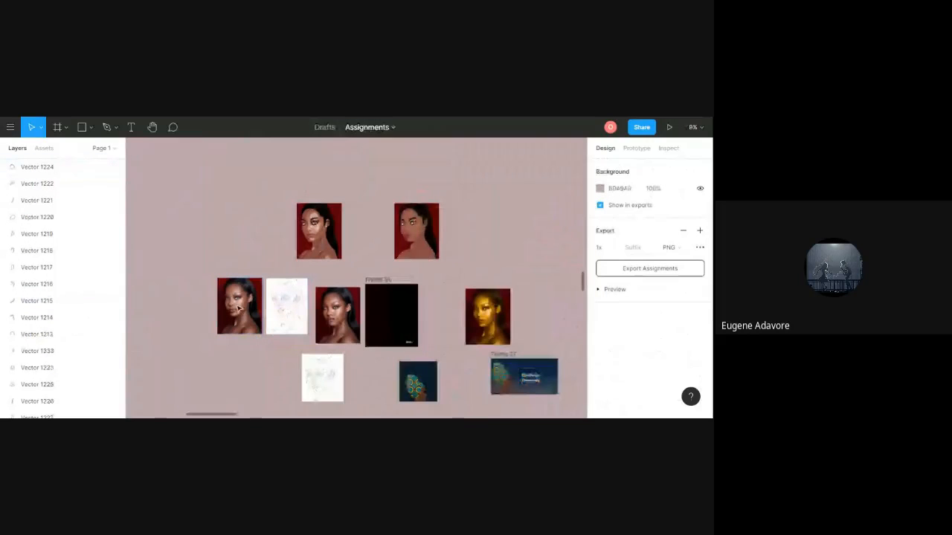
scroll(238, 307, "up", 3)
scroll(245, 307, "up", 2)
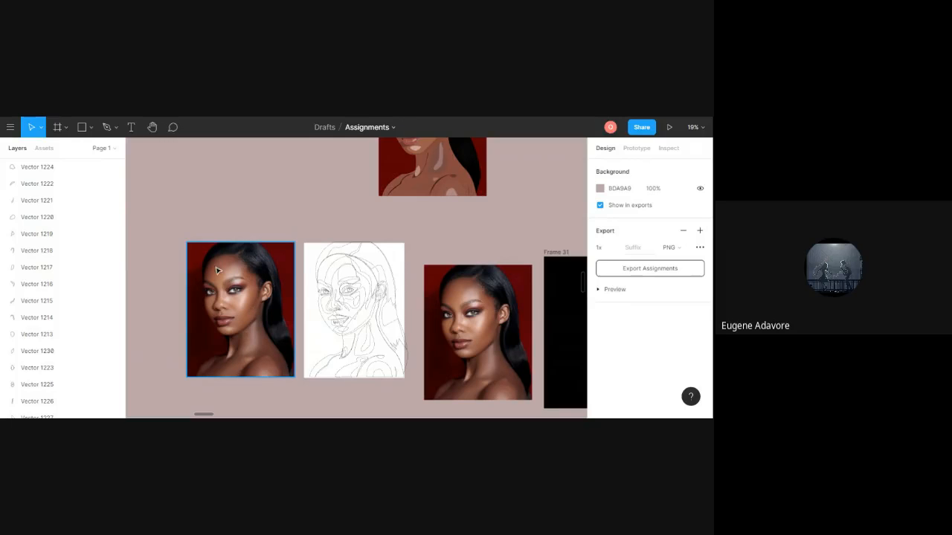
left_click(218, 176)
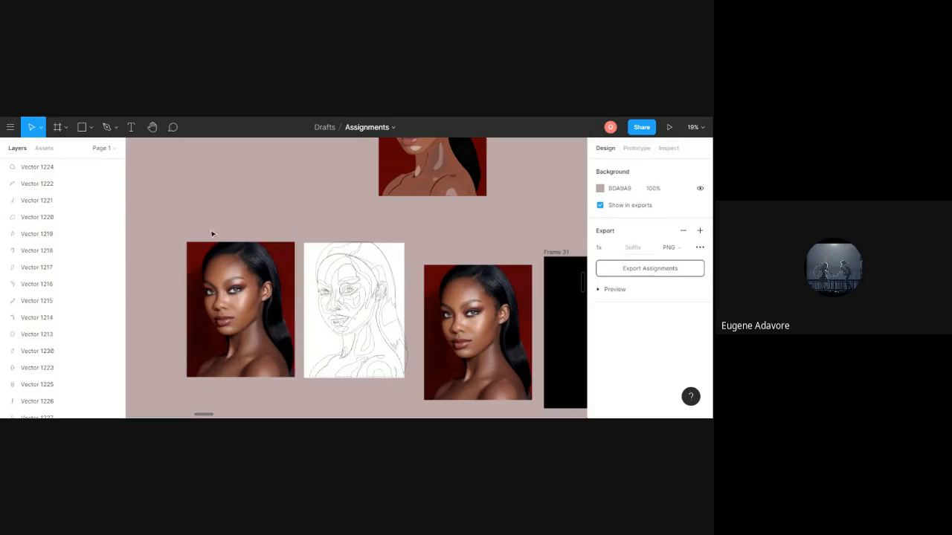
left_click(235, 297)
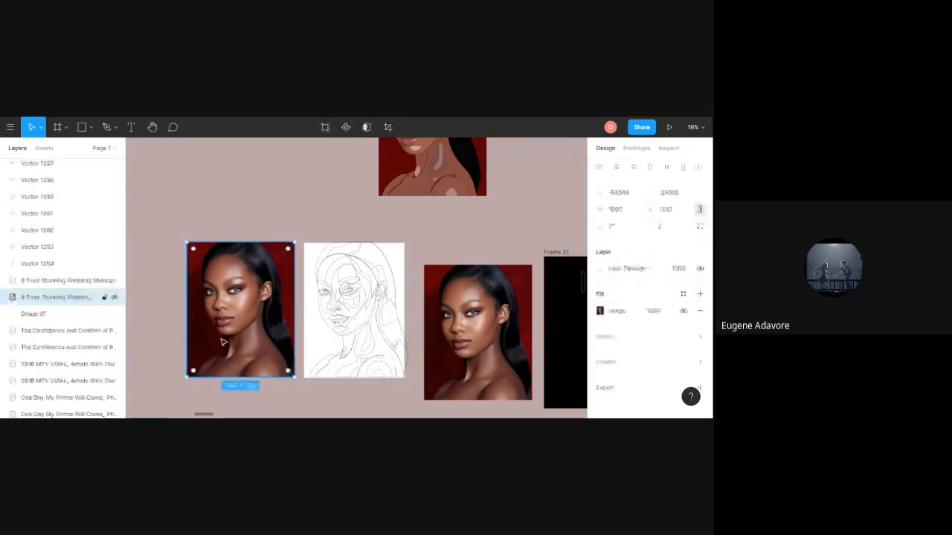
left_click(304, 225)
left_click(323, 326)
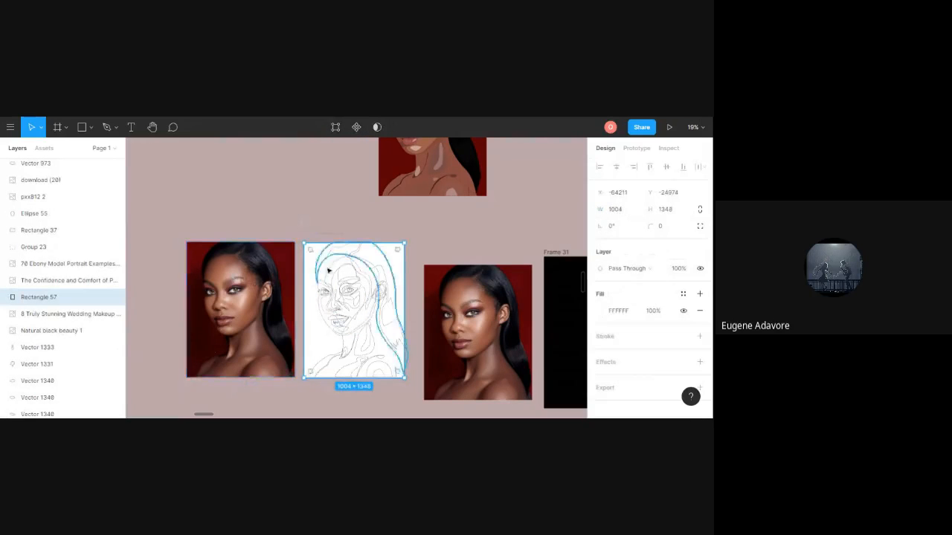
scroll(335, 274, "up", 2)
scroll(335, 274, "up", 3)
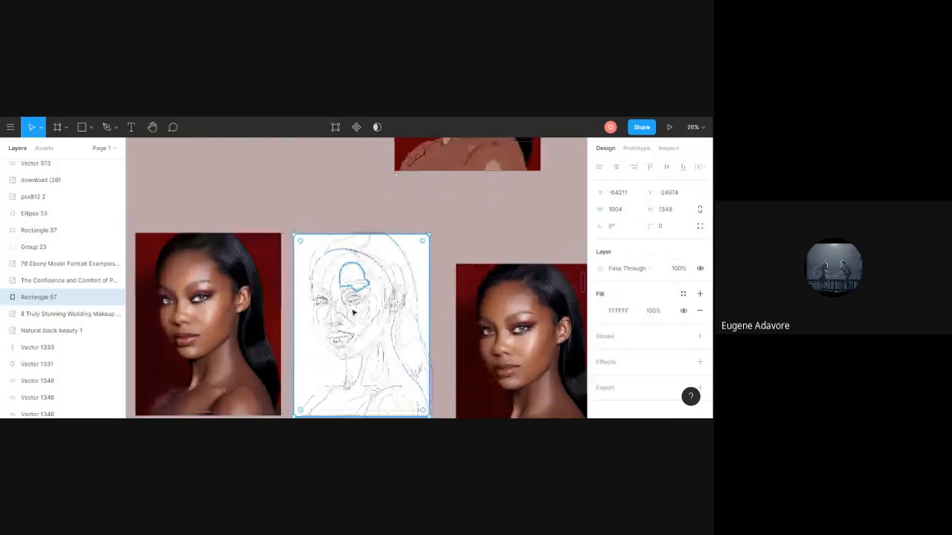
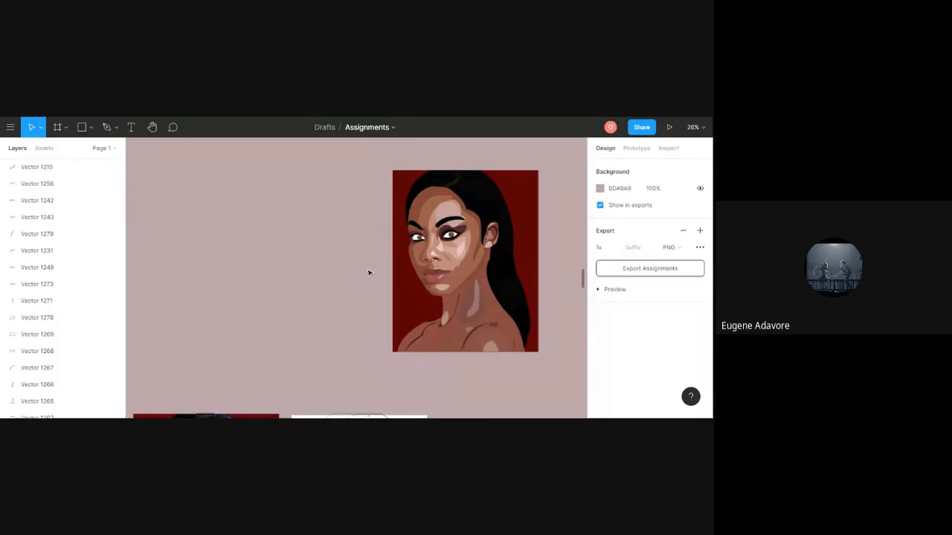
Move the red-background woman's photo up beside the shaded illustration, to about X -64841, Y -26690, and deselect it.
scroll(368, 273, "up", 1)
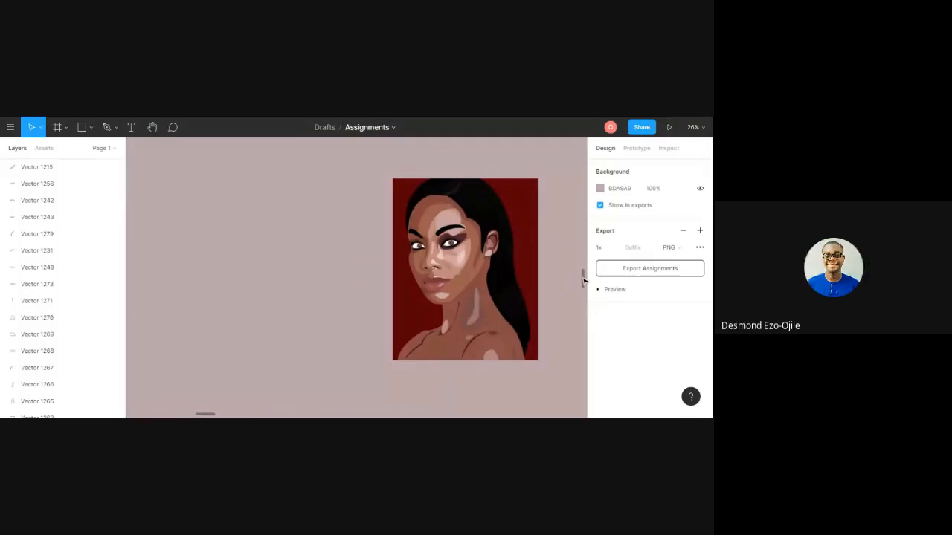
left_click_drag(584, 282, 586, 291)
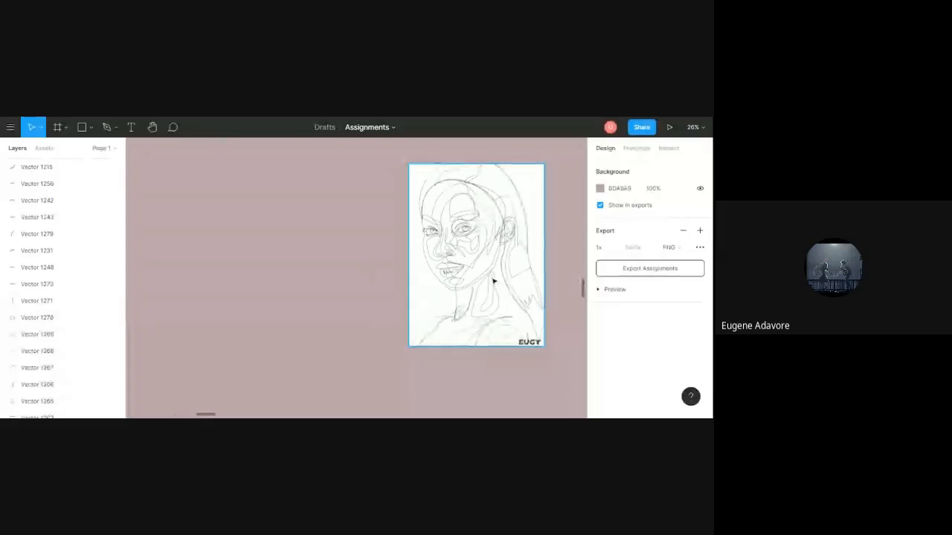
scroll(585, 293, "up", 5)
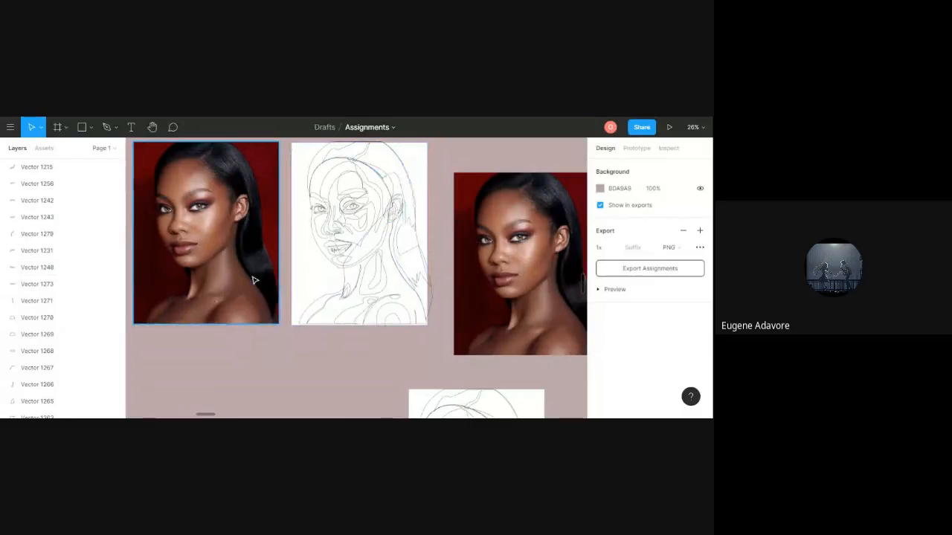
left_click(208, 238)
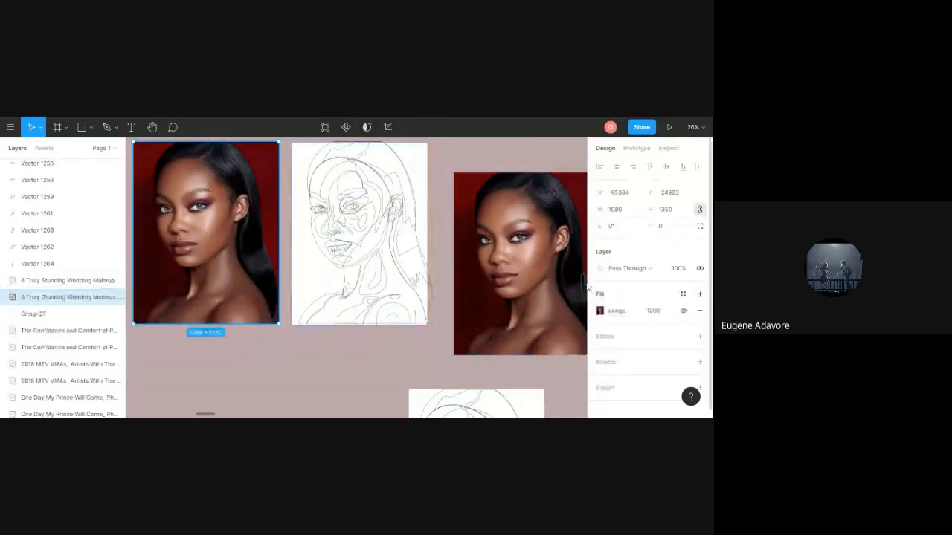
scroll(585, 290, "up", 5)
scroll(585, 286, "up", 3)
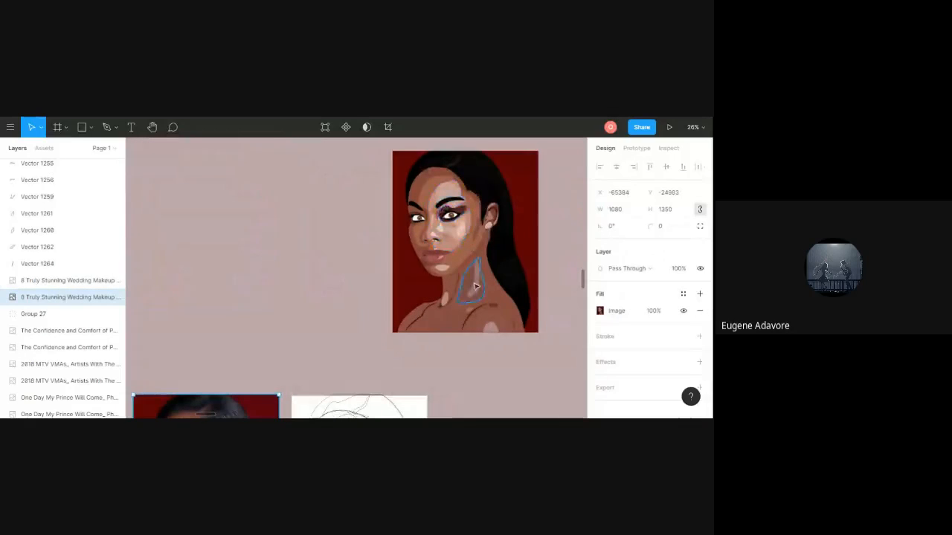
left_click_drag(263, 393, 335, 175)
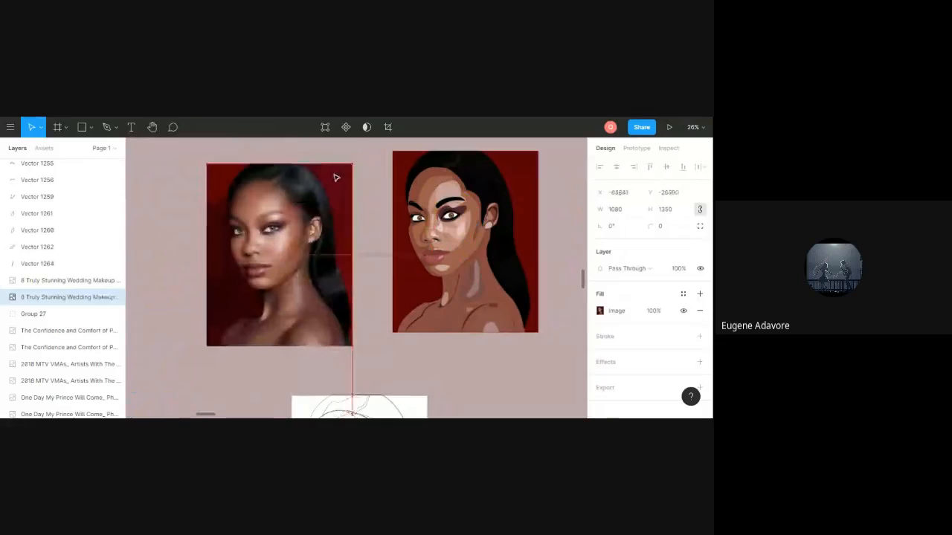
key("Escape")
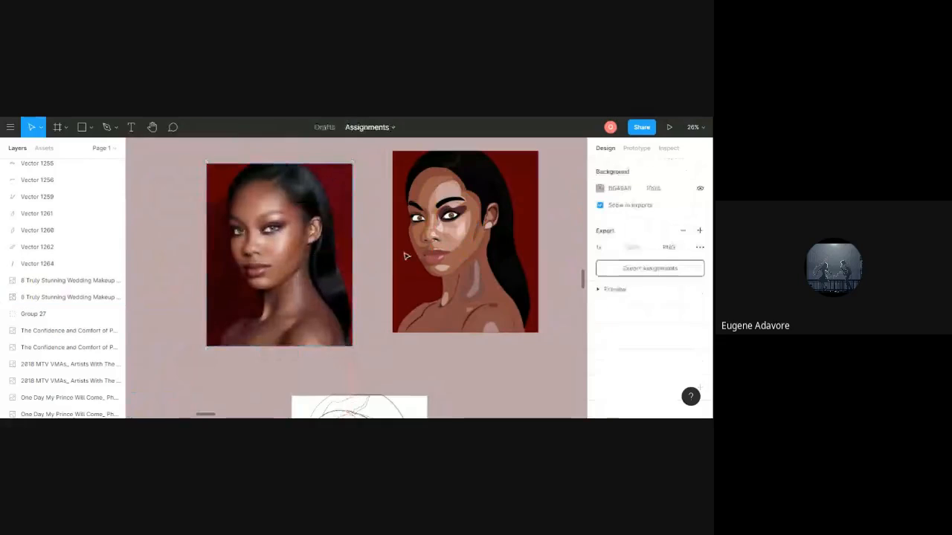
Compare the illustration's forehead, cheek and neck shading shapes with the matching light and shadow areas in the photo.
left_click(447, 194)
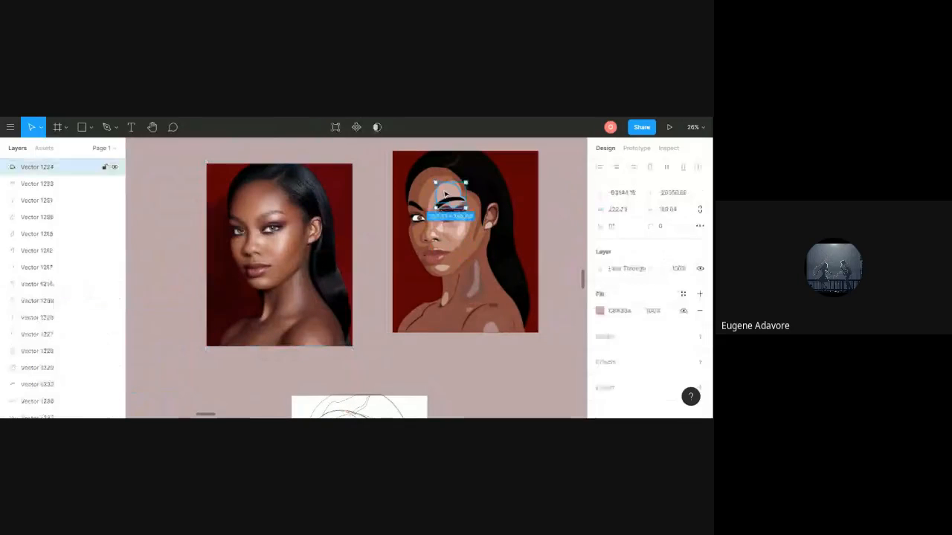
left_click(276, 214)
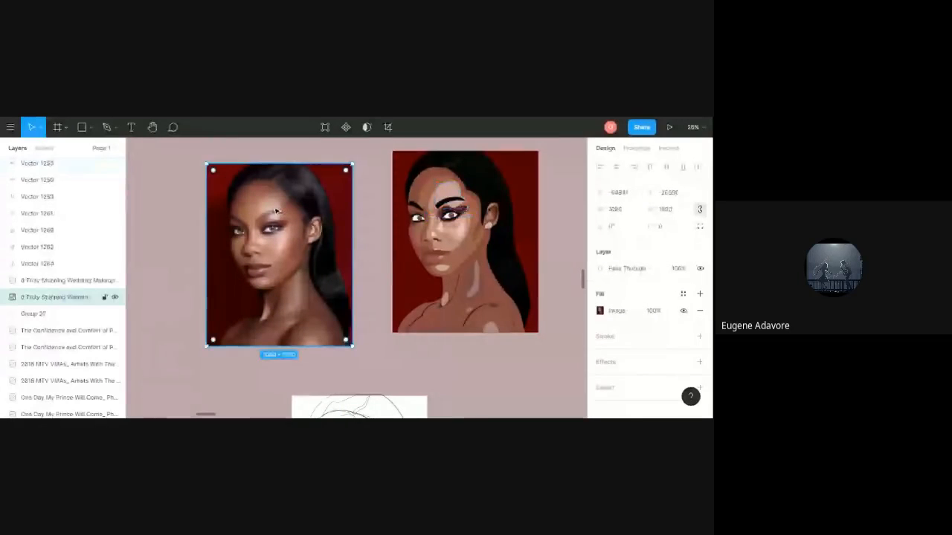
left_click(459, 231)
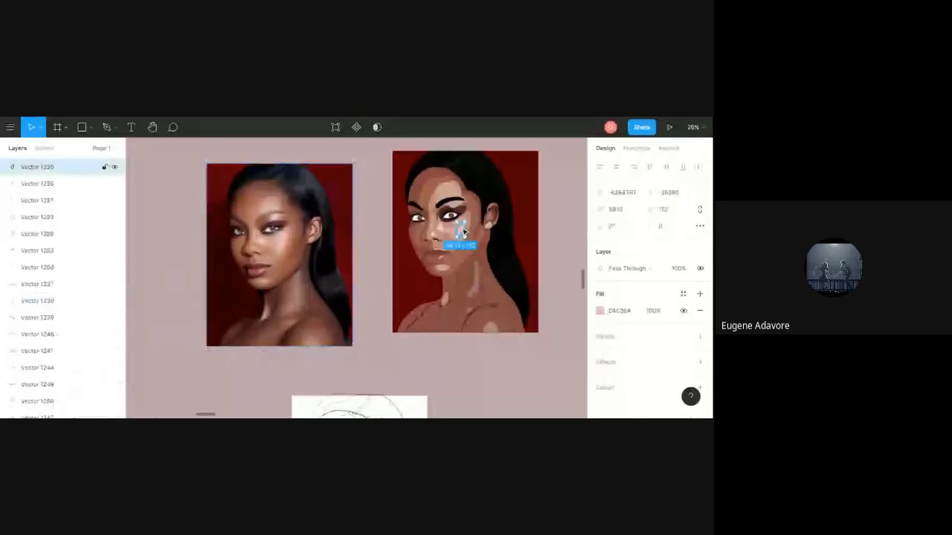
left_click(281, 247)
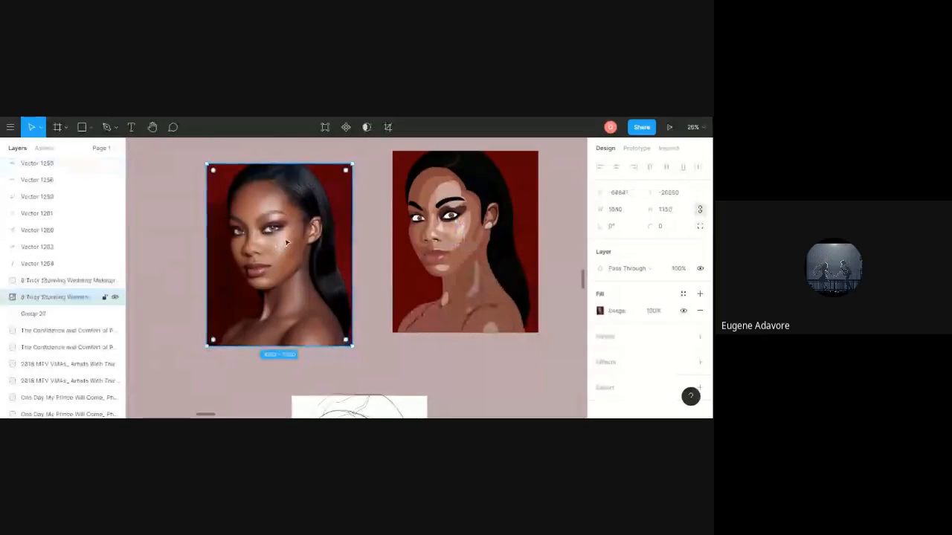
left_click(475, 295)
left_click(300, 301)
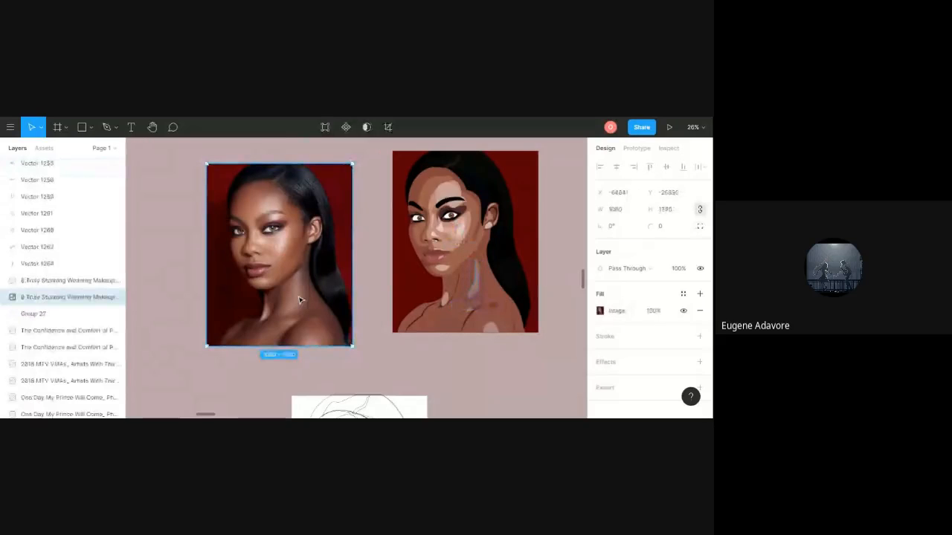
left_click(472, 293)
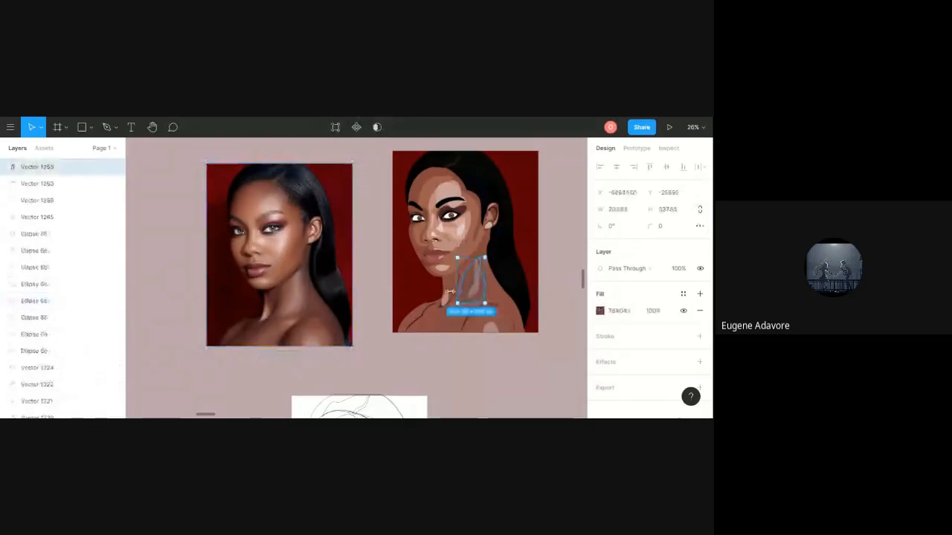
Compare the illustration's neck and shoulder highlight shapes with the matching lit areas of the red-background woman's photo.
left_click(307, 304)
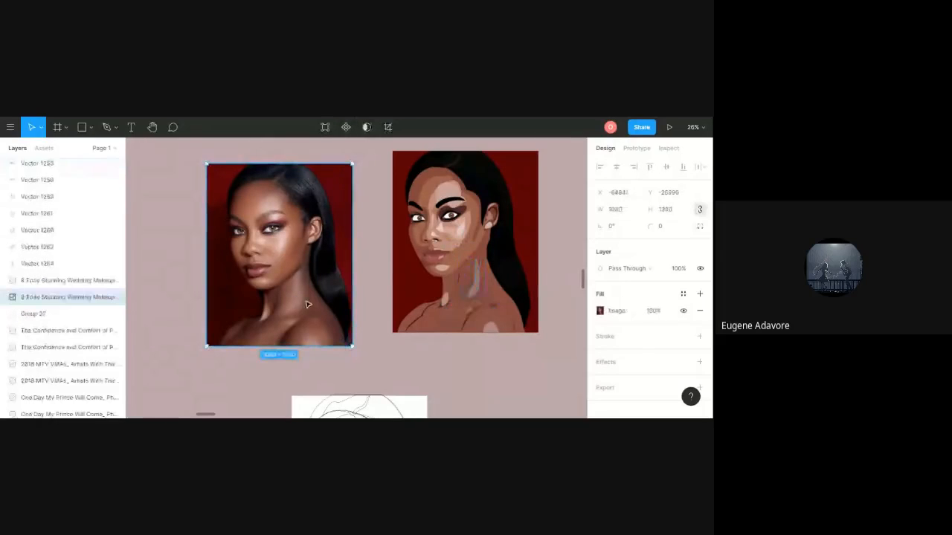
left_click(489, 330)
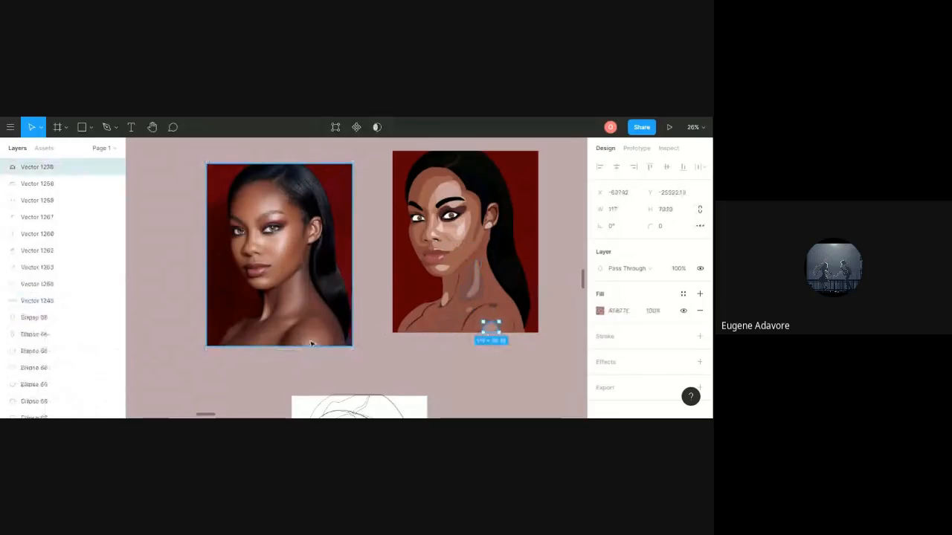
left_click(346, 311)
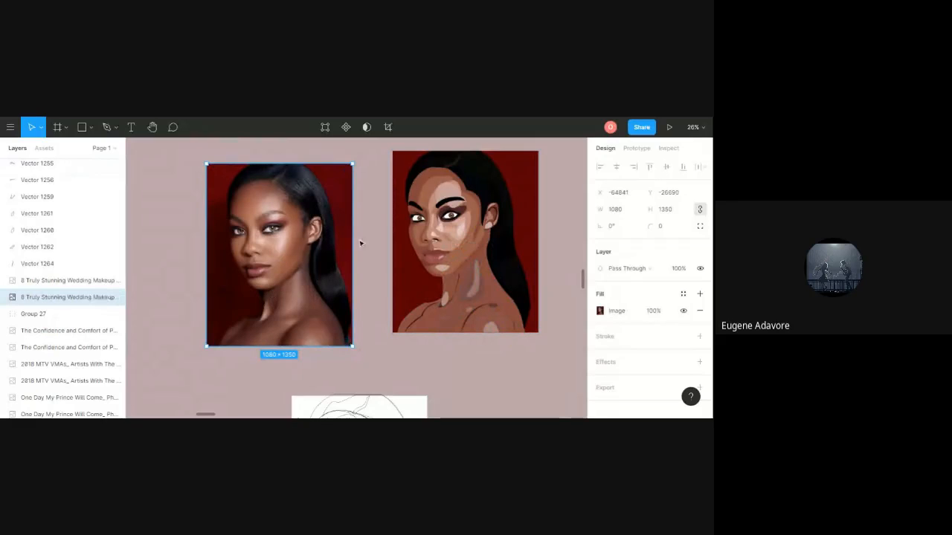
Try a Radial gradient fill in place of the photo's image fill, and undo the change.
double_click(306, 280)
left_click_drag(534, 177, 210, 165)
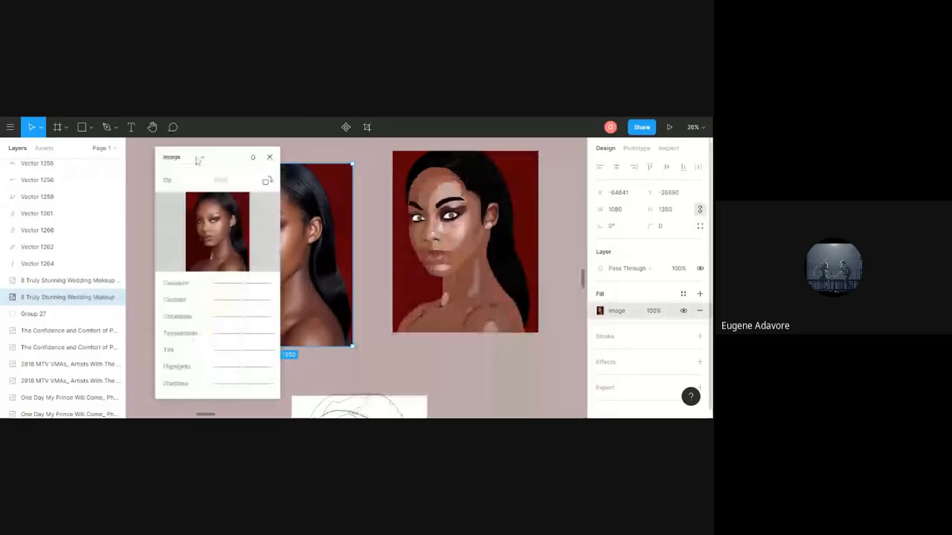
left_click(174, 157)
left_click(202, 155)
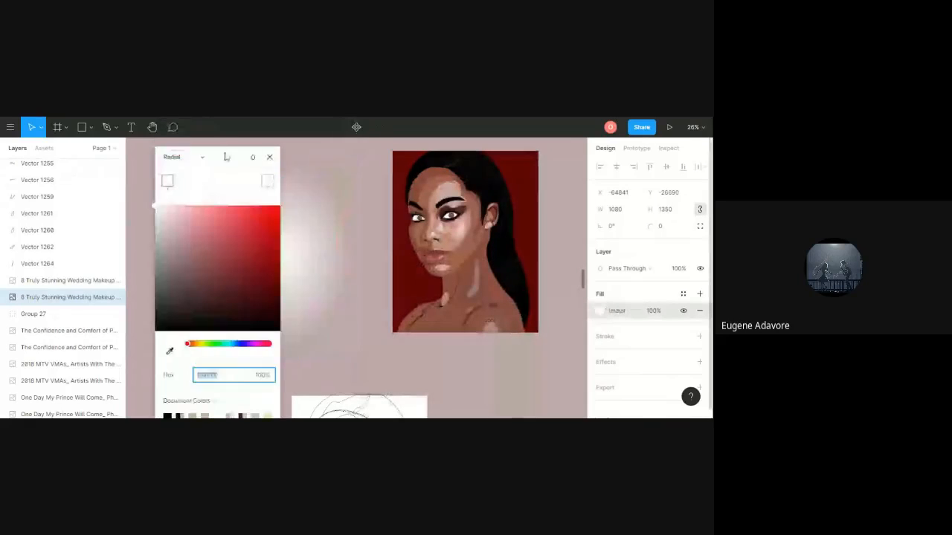
left_click(271, 157)
key("ctrl+z")
key("ctrl+z")
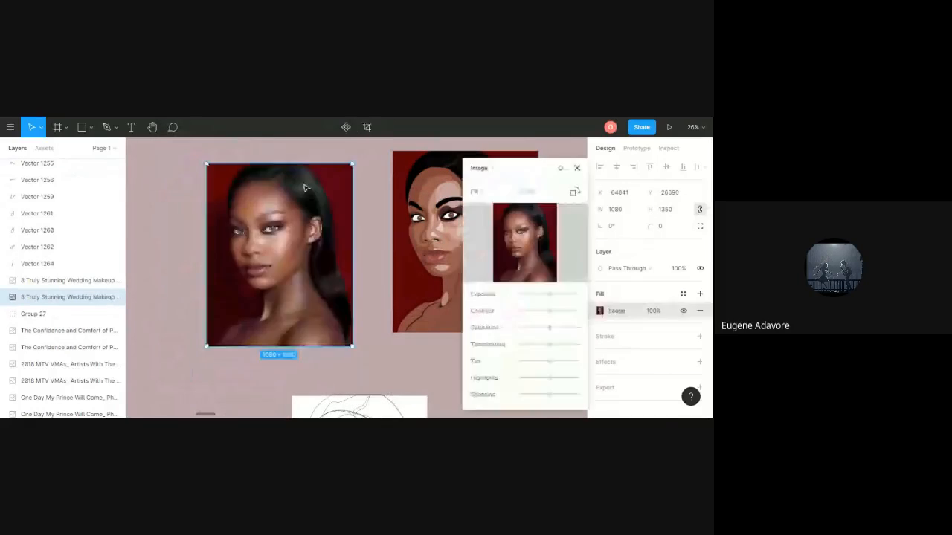
left_click(577, 168)
Try near-maximum exposure and maximum contrast on the photo, and undo both adjustments.
left_click(600, 311)
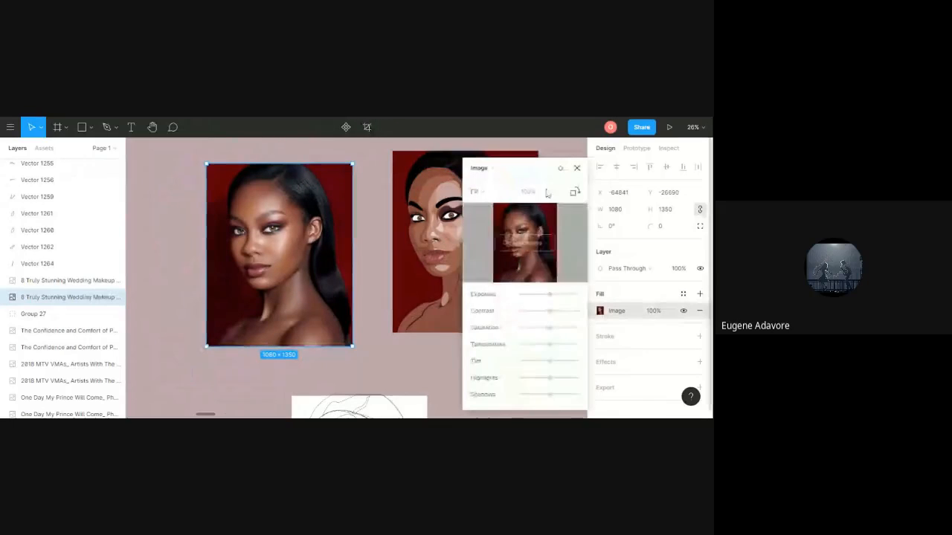
left_click_drag(577, 301, 607, 285)
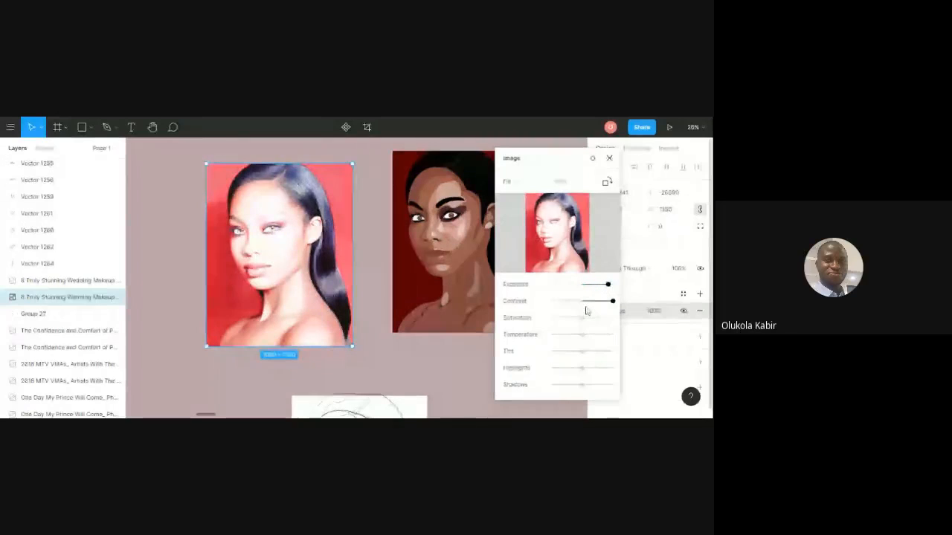
key("ctrl+z")
key("ctrl+z")
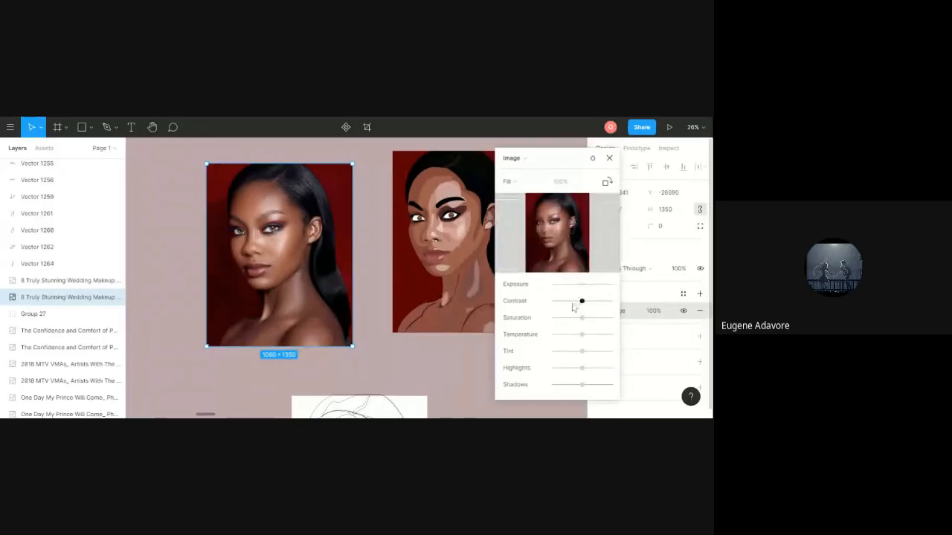
Darken the red-background woman's photo by lowering its exposure slightly, and close the image adjustments.
left_click_drag(582, 285, 599, 285)
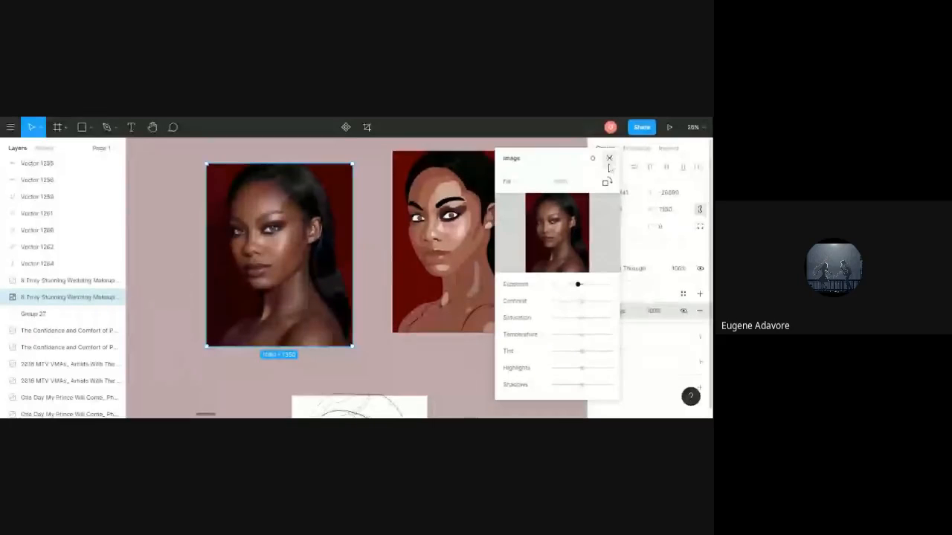
left_click(609, 158)
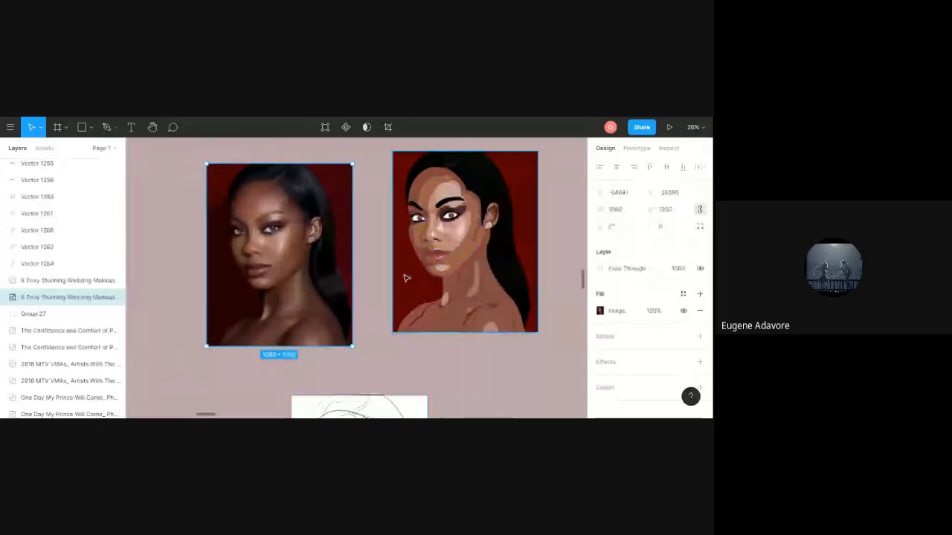
scroll(406, 278, "up", 3)
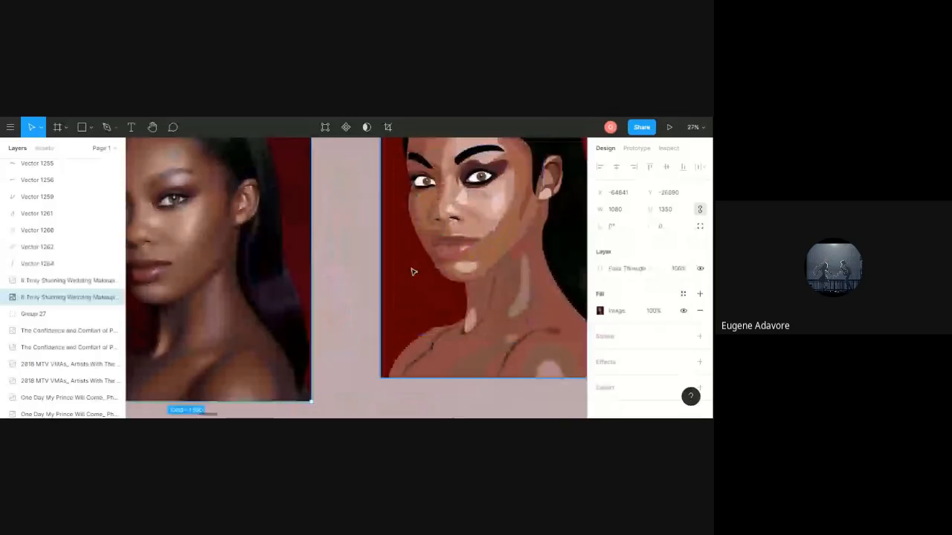
Place the flat-coloured illustration beside the shaded one at X -62251, Y -26777, and move the darkened photo out of their row.
scroll(413, 272, "down", 3)
scroll(421, 264, "down", 2)
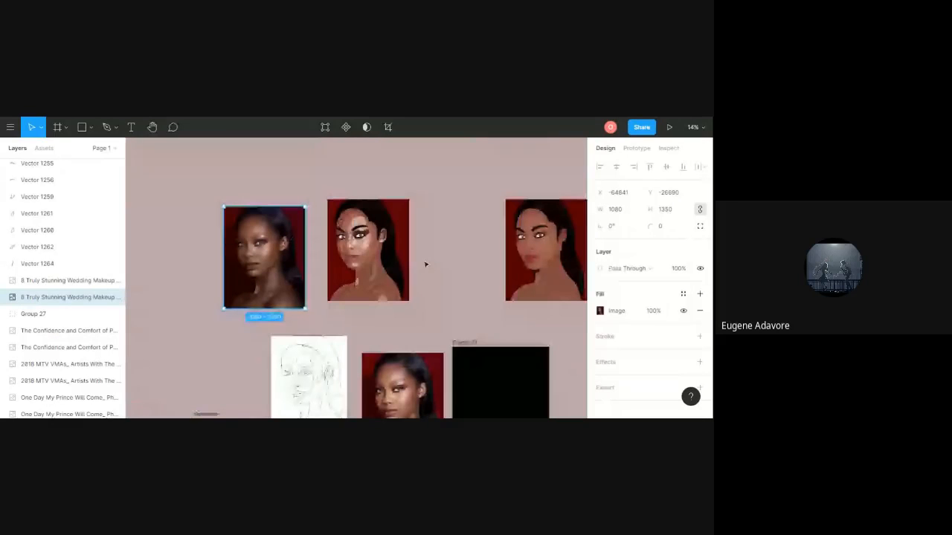
left_click_drag(549, 212, 436, 208)
left_click(429, 184)
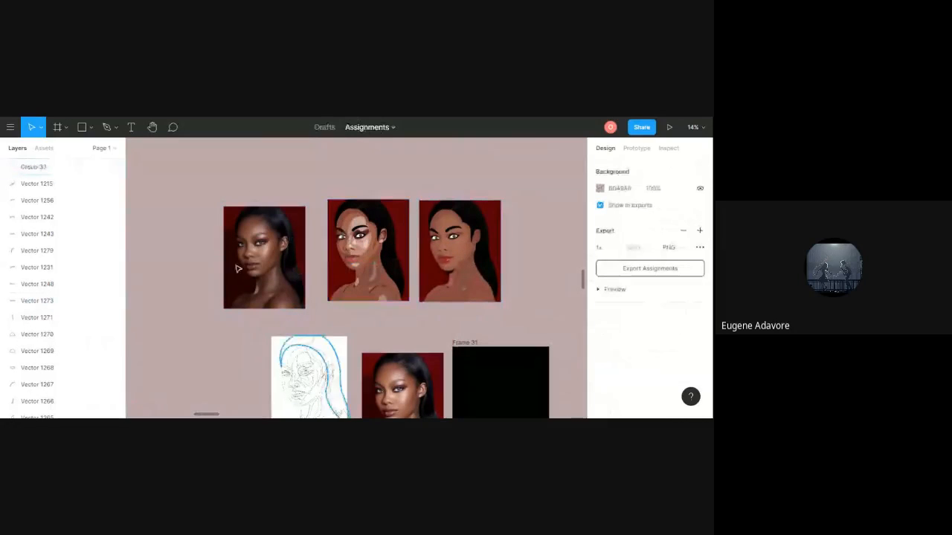
left_click_drag(257, 231, 148, 310)
Group the traced line sketch with its white rectangle and place the group beside the shaded illustration, opposite the flat-coloured one.
mouse_move(243, 310)
left_mouse_down()
mouse_move(295, 403)
mouse_move(334, 410)
left_mouse_up()
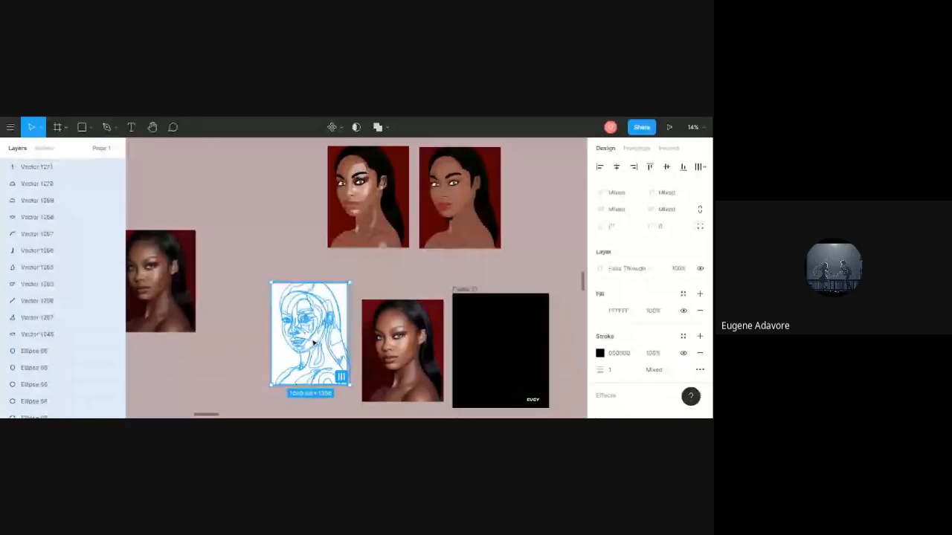
key("ctrl+g")
left_click_drag(310, 339, 284, 206)
left_click(213, 276)
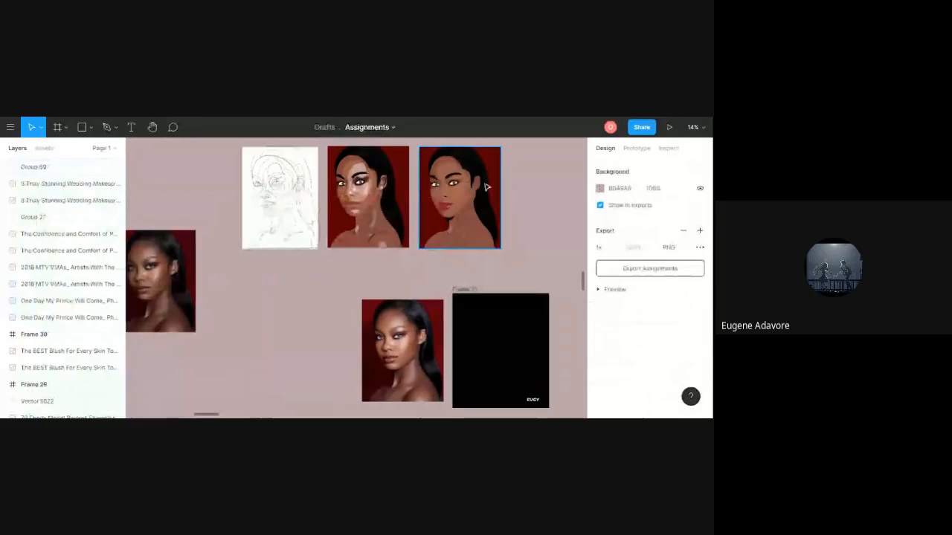
Compare the line sketch, the flat-coloured illustration and the shaded illustration as stages of the same portrait.
left_click(281, 188)
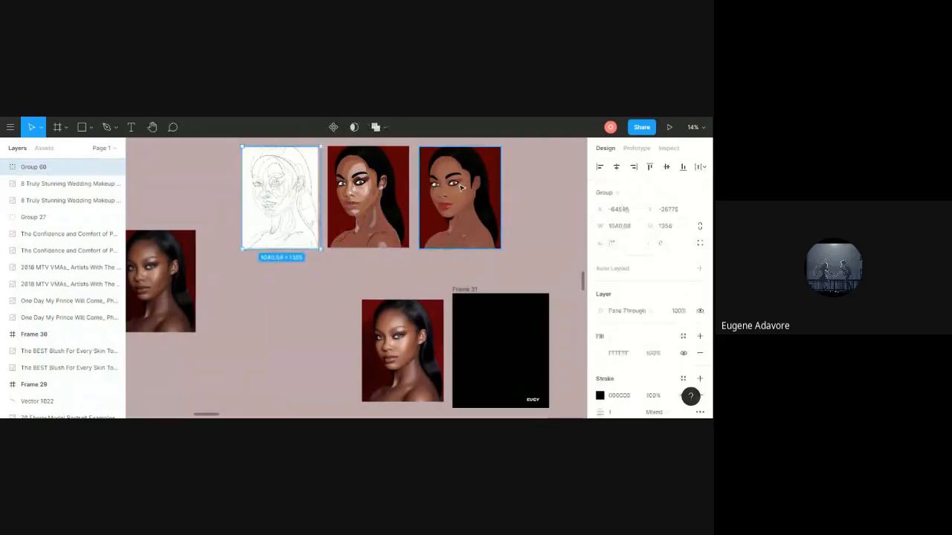
left_click(424, 191)
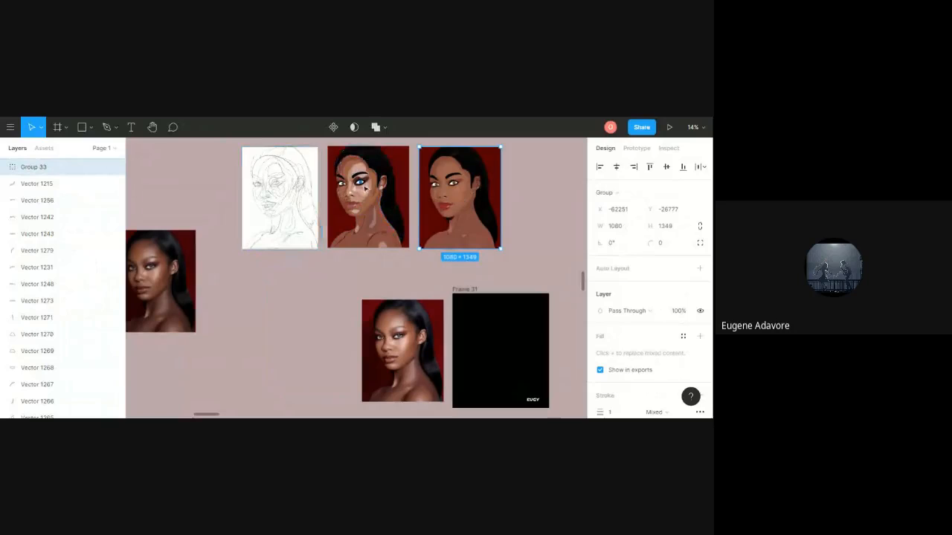
scroll(356, 177, "up", 3)
scroll(358, 175, "up", 4)
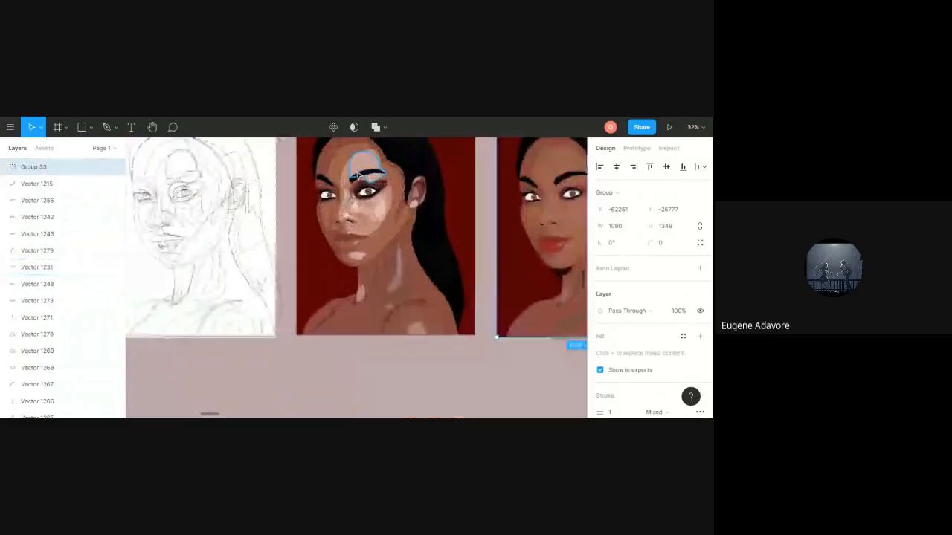
scroll(357, 175, "down", 1)
Add a Layer Blur effect to the neck shading shape in the shaded illustration and open its settings.
left_click(391, 291)
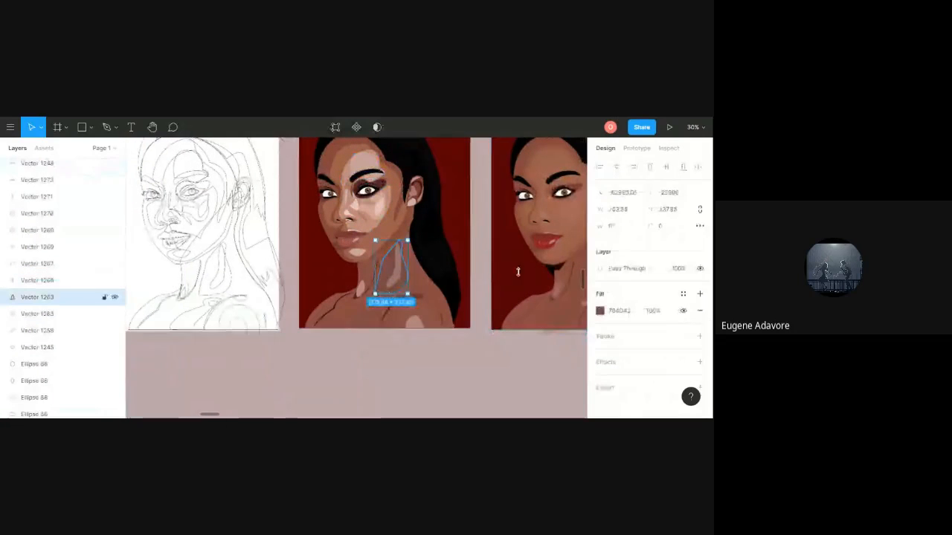
left_click(699, 361)
left_click(631, 381)
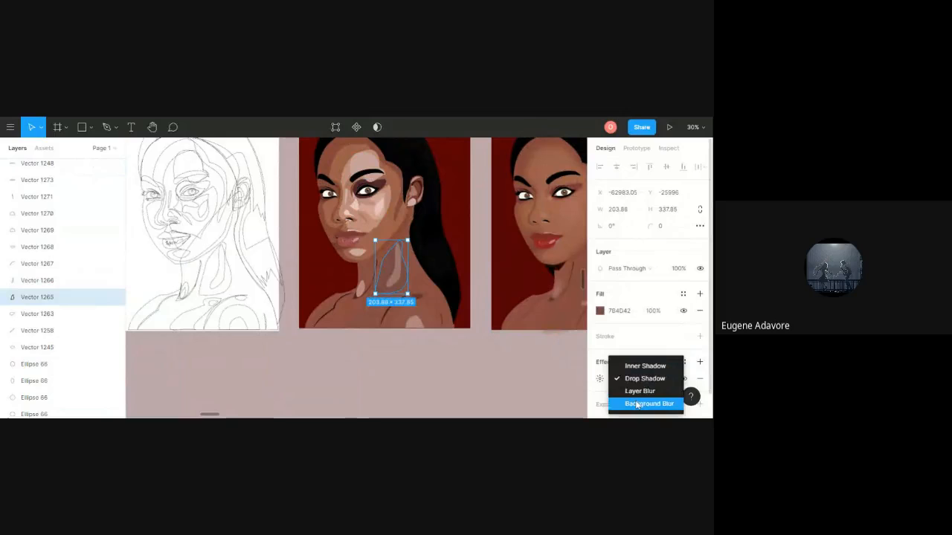
left_click(637, 391)
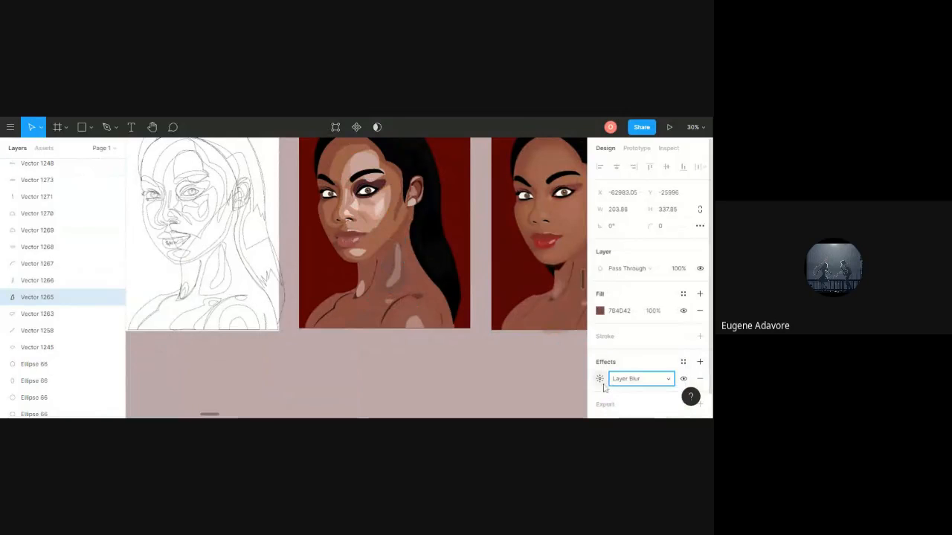
left_click(599, 379)
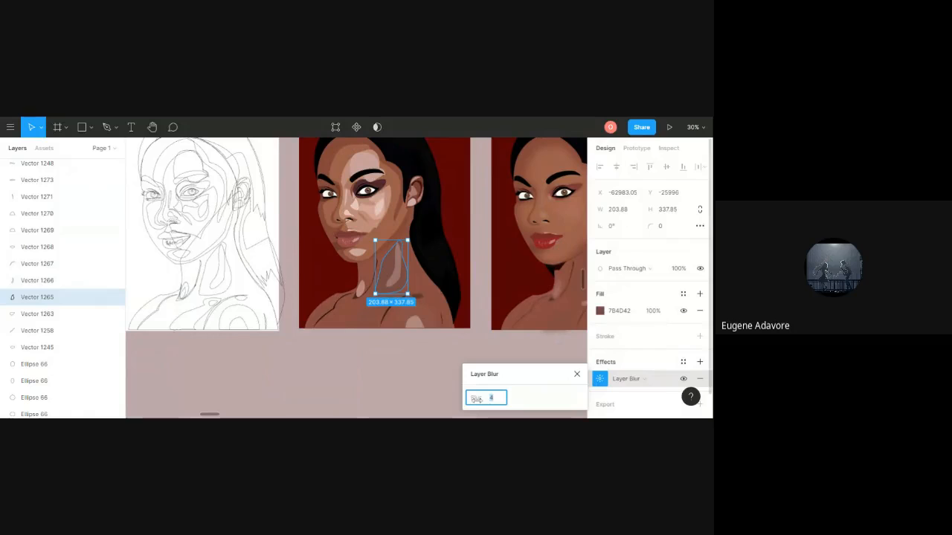
Set the neck shading shape's layer blur to 33, and raise it to 45.
left_click(497, 399)
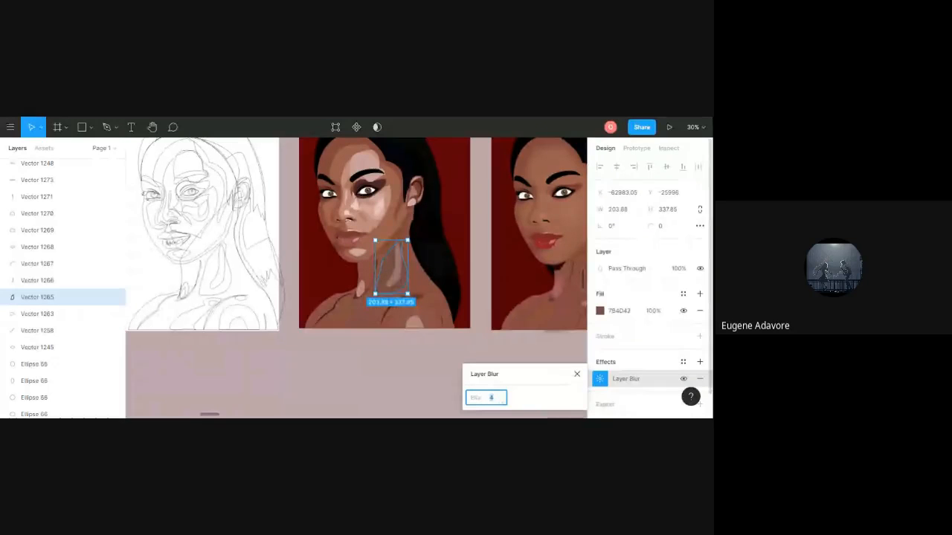
type("33")
key("Return")
left_click(501, 398)
type("45")
key("Return")
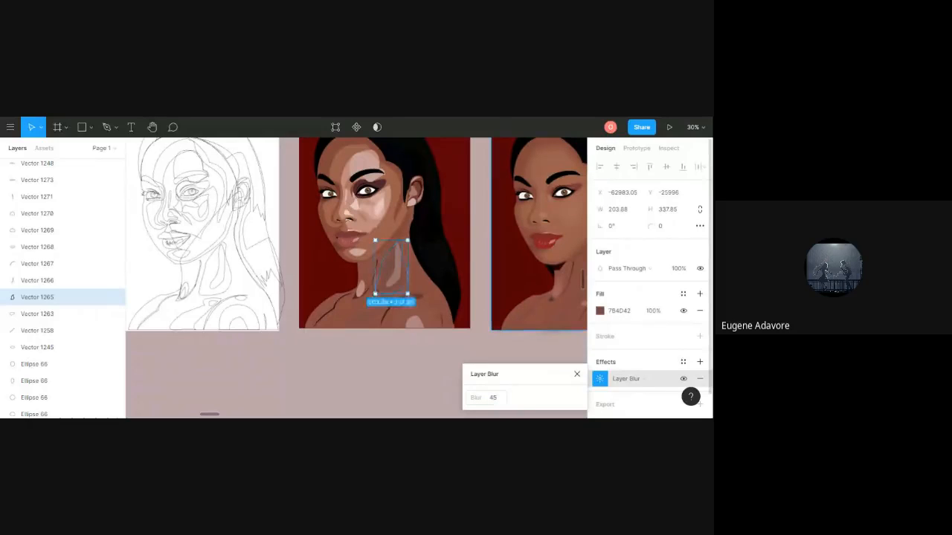
Try 60% opacity and a layer blur of 60 on the neck shading shape, undo the last two changes, and deselect it.
key("6")
left_click(500, 398)
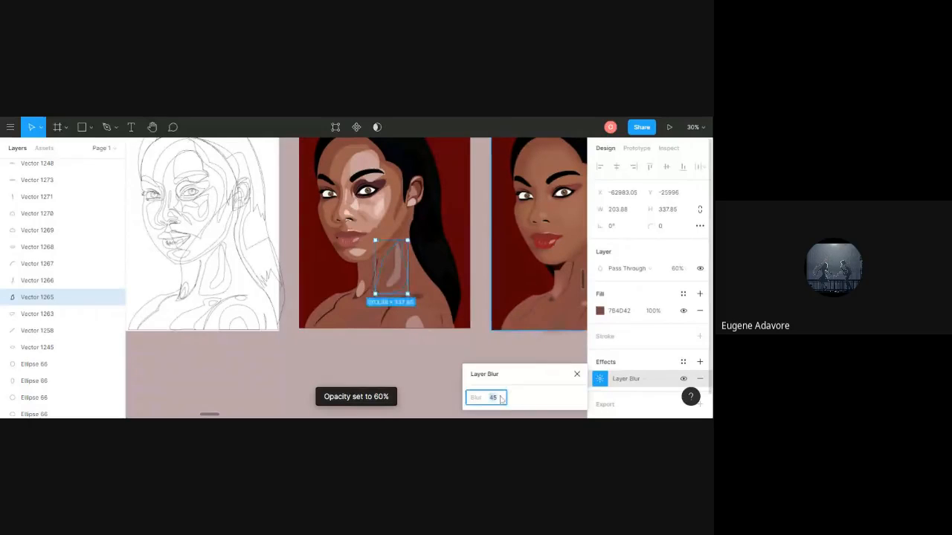
type("60")
key("Return")
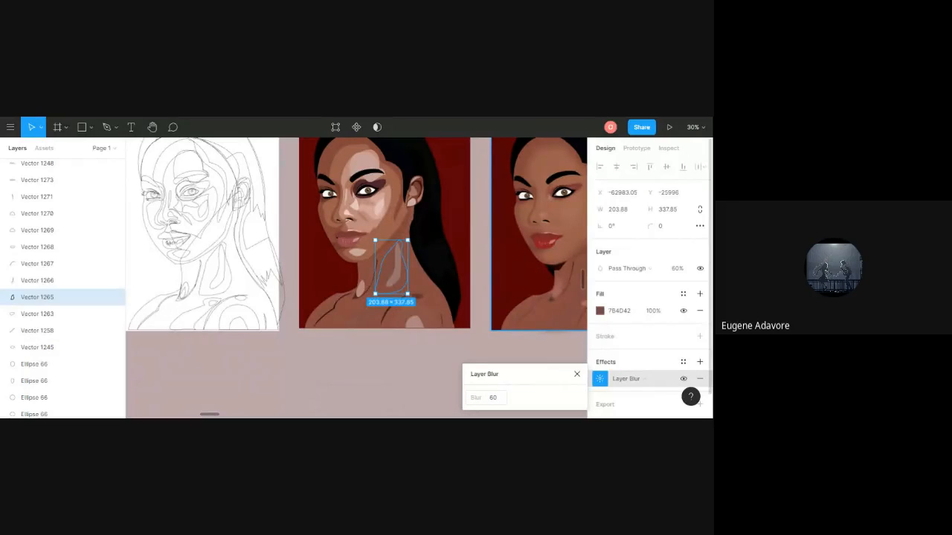
key("ctrl+z")
key("ctrl+z")
left_click(548, 357)
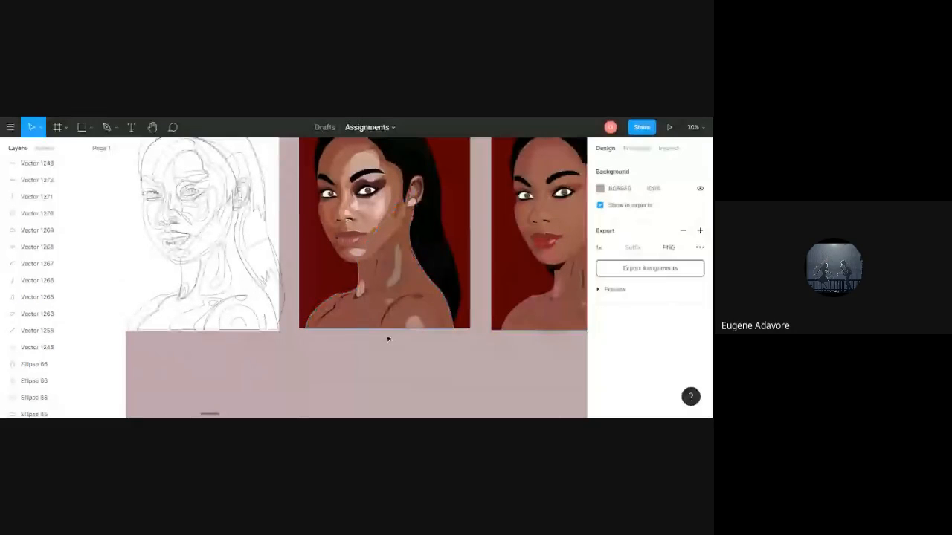
Examine the sketch, shaded and flat portrait row, and survey the other portraits and layouts across the whole Assignments canvas.
scroll(386, 334, "down", 3)
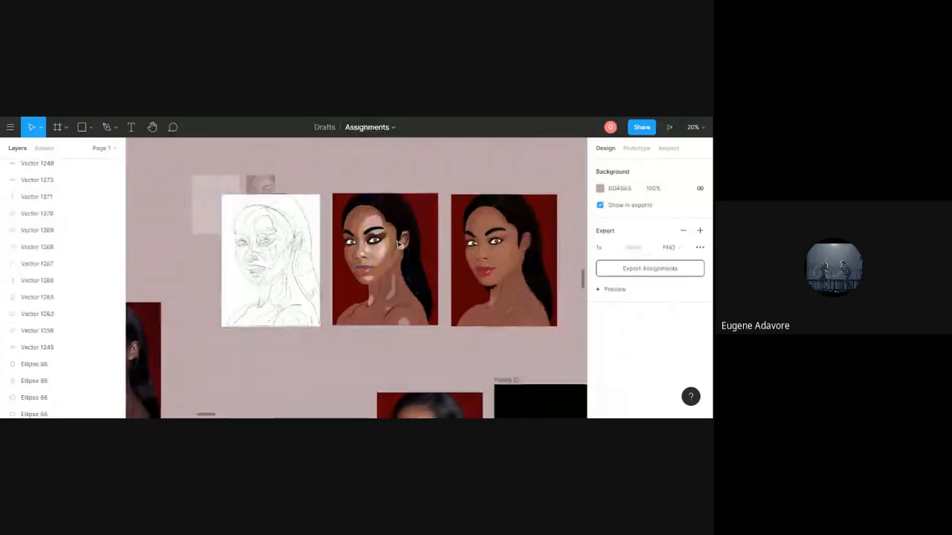
scroll(394, 241, "down", 2)
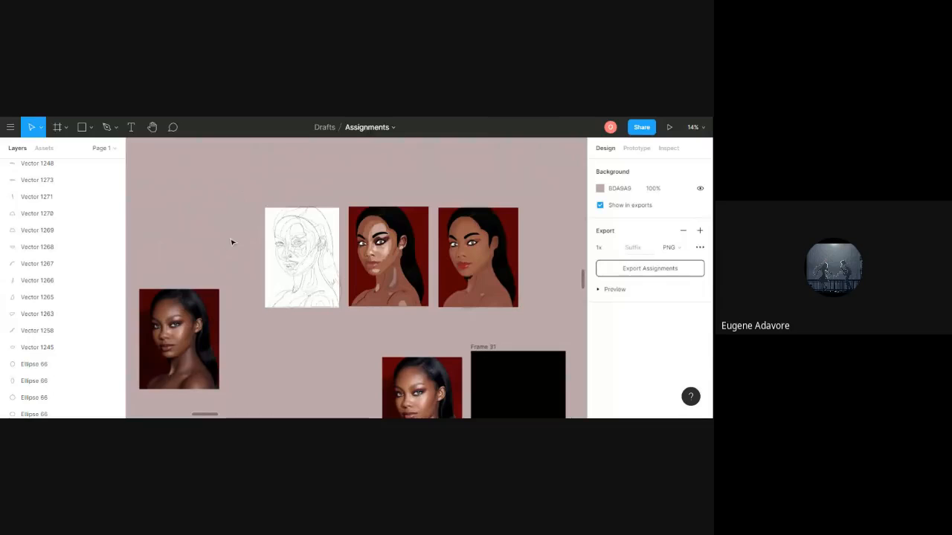
scroll(231, 242, "down", 5)
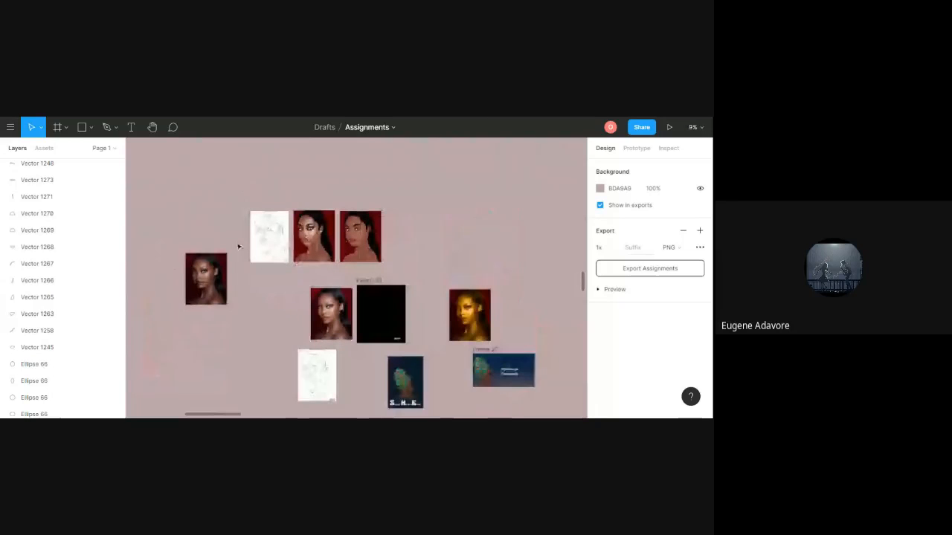
scroll(243, 247, "down", 4)
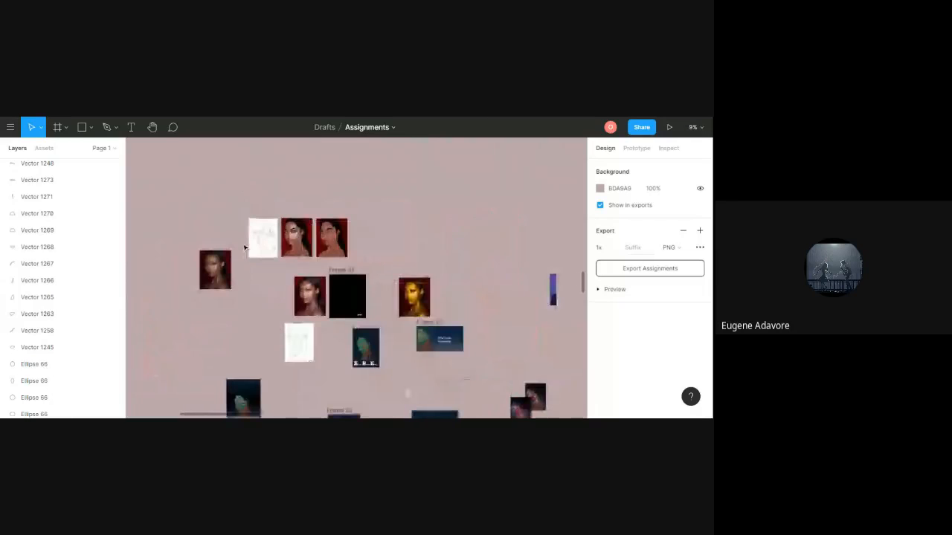
scroll(244, 247, "down", 3)
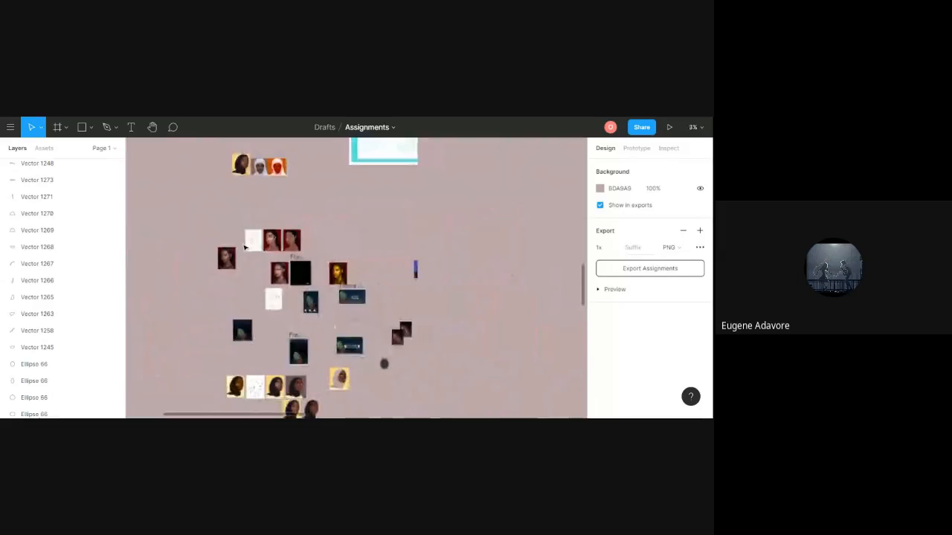
scroll(244, 248, "down", 2)
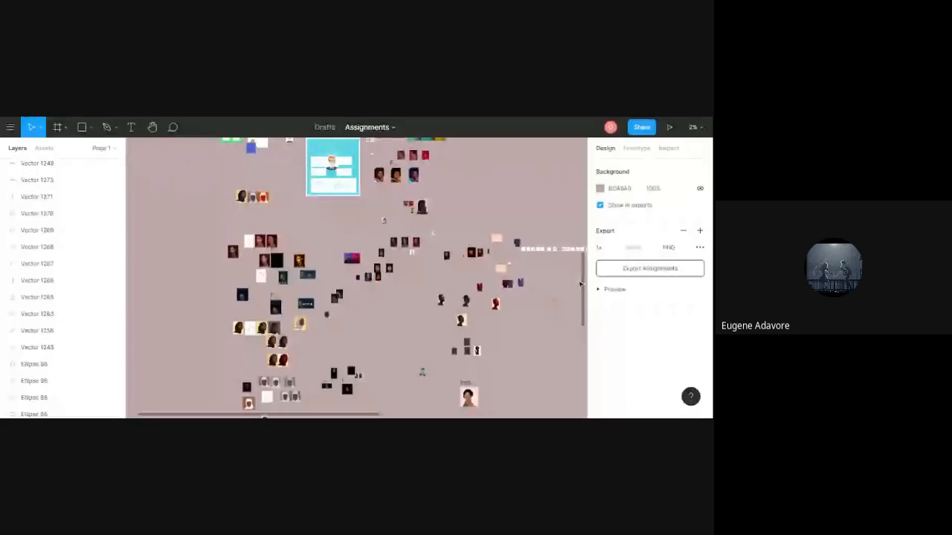
left_click_drag(585, 299, 587, 277)
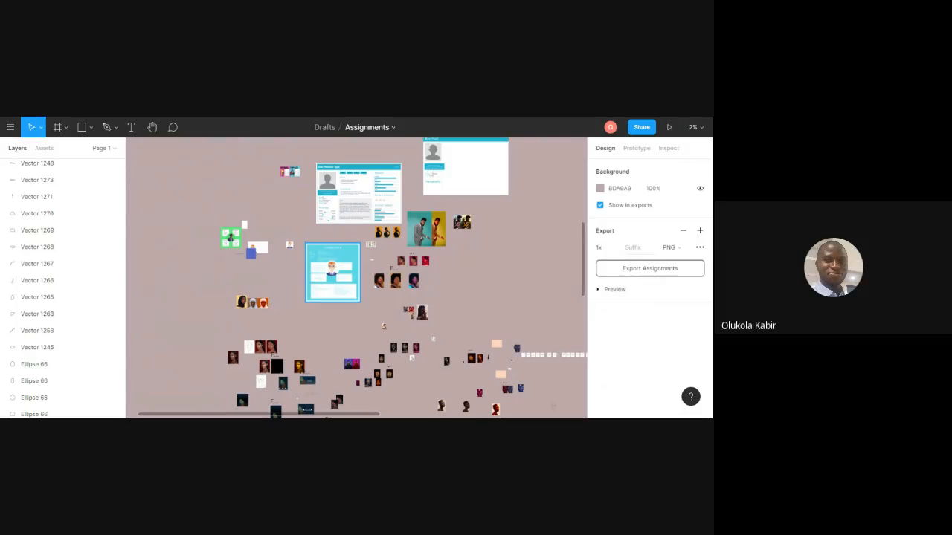
Leave the Assignments file and open the A'STAR design file from the drafts.
left_click(12, 127)
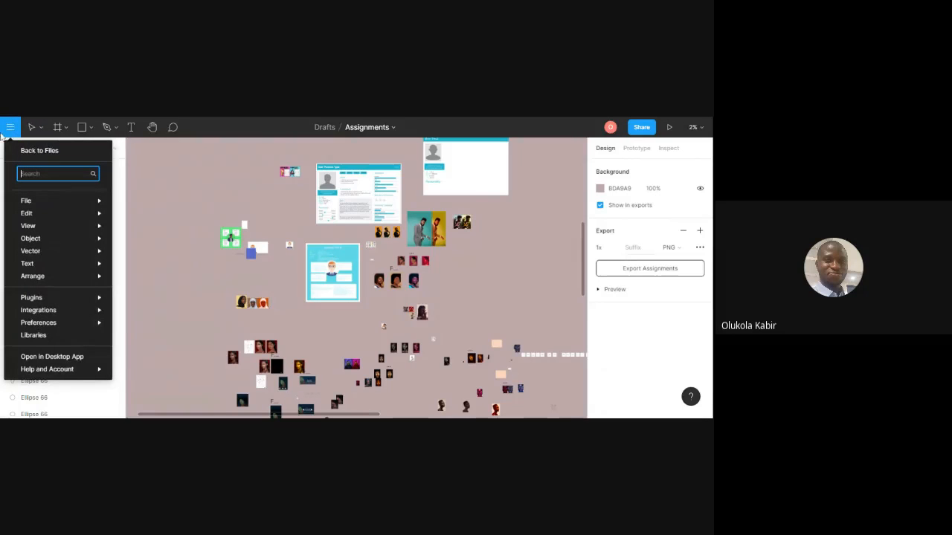
left_click(24, 151)
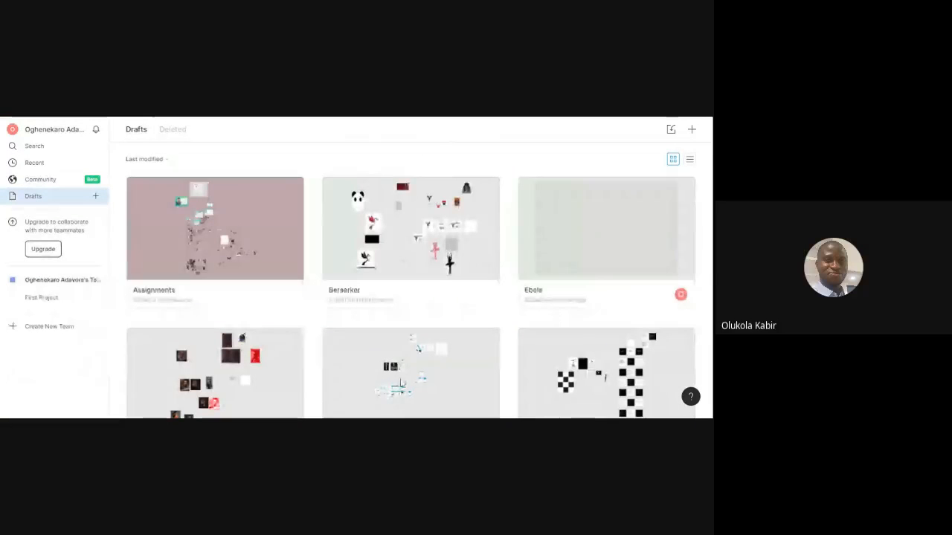
double_click(402, 379)
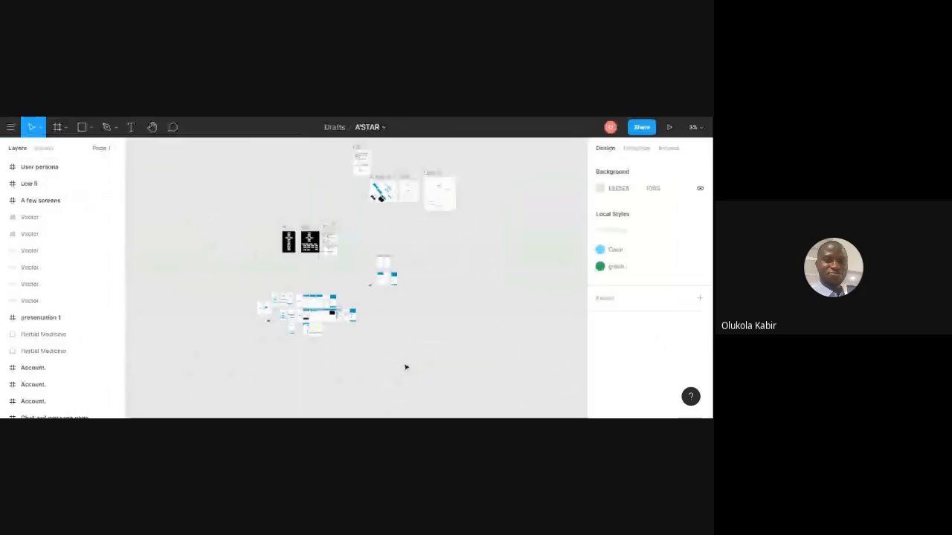
Delete the stray bar-and-lines icon lying on the canvas below the Splash Screen and User Type frames.
scroll(271, 298, "up", 5)
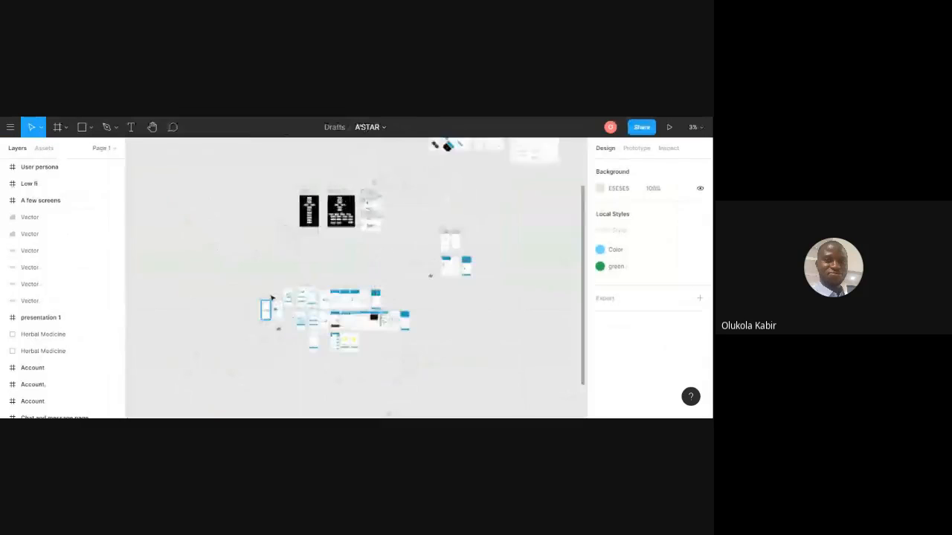
scroll(272, 299, "up", 5)
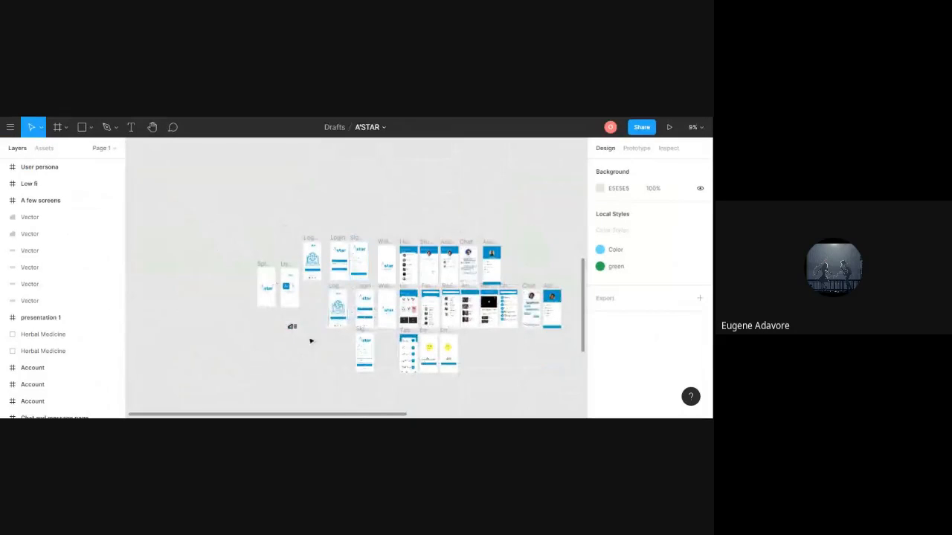
scroll(311, 341, "up", 5)
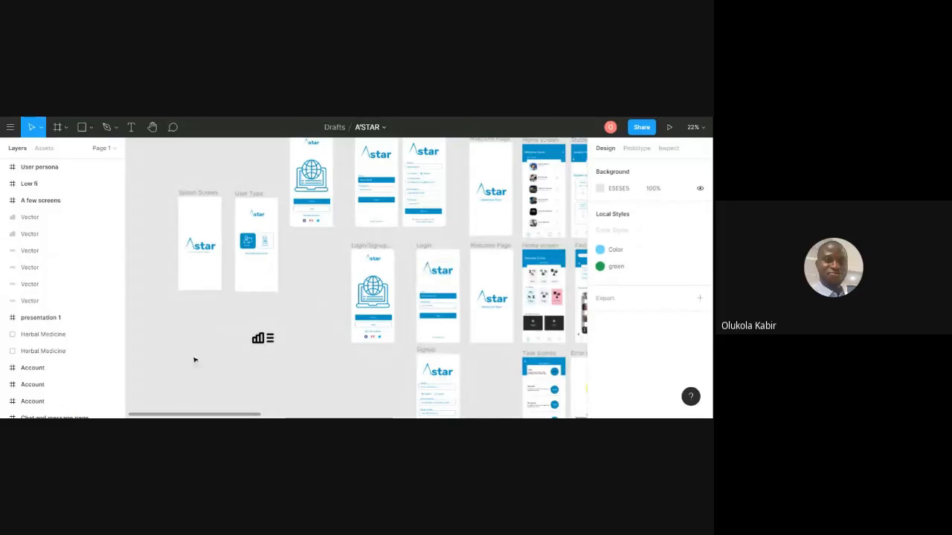
left_click_drag(240, 321, 271, 356)
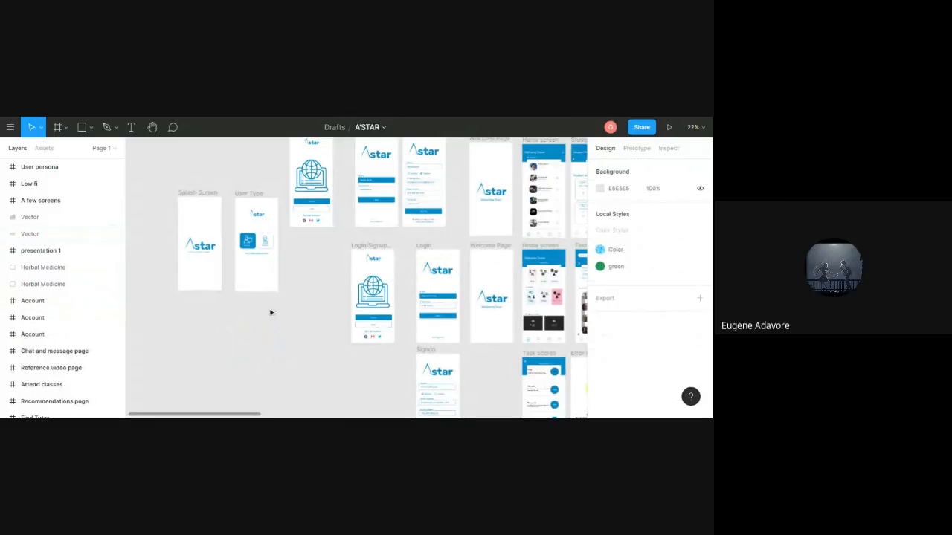
Look over the A'STAR app screens, then return to the drafts and reopen the Assignments file.
scroll(269, 313, "up", 3)
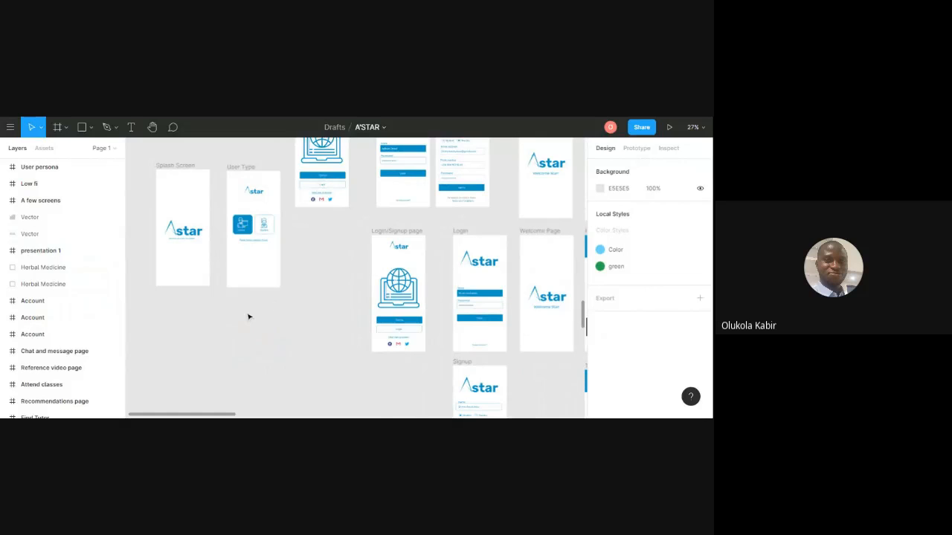
scroll(249, 317, "down", 5)
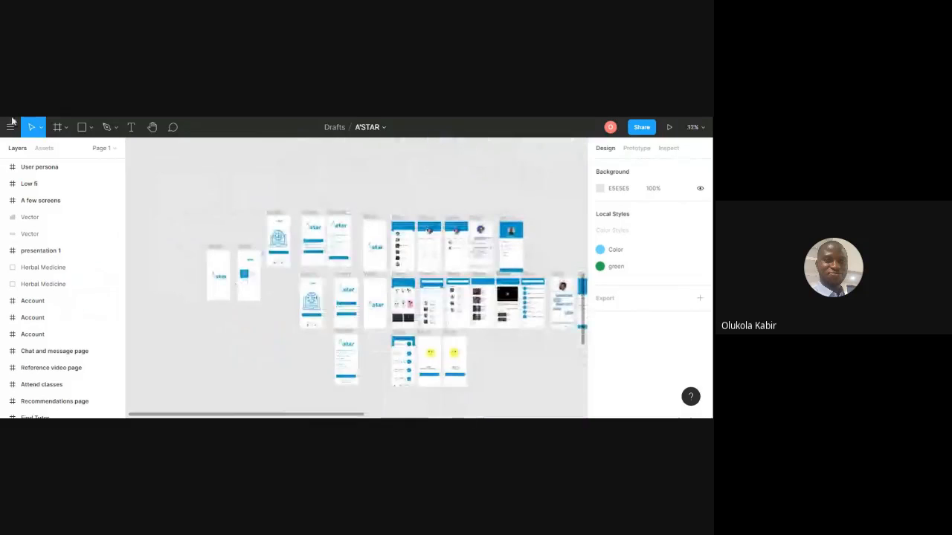
left_click(10, 130)
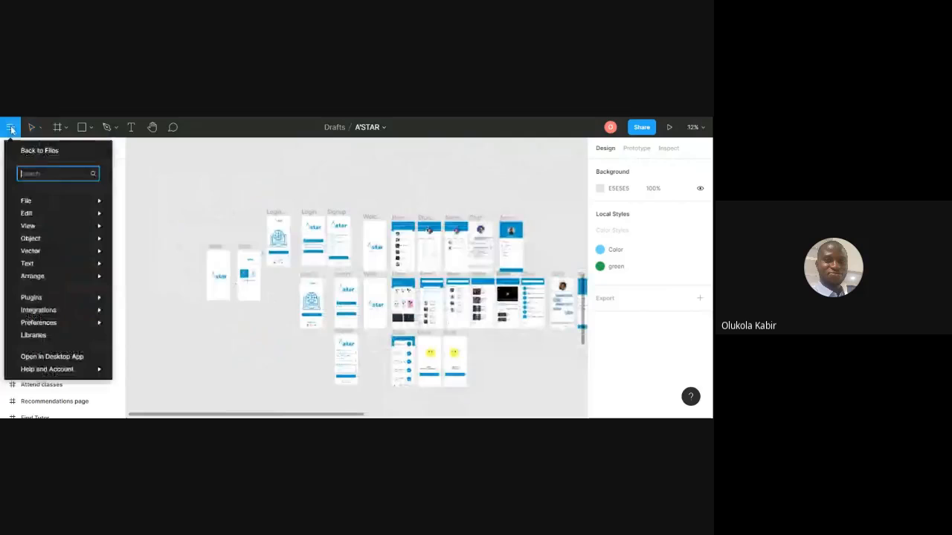
left_click(55, 151)
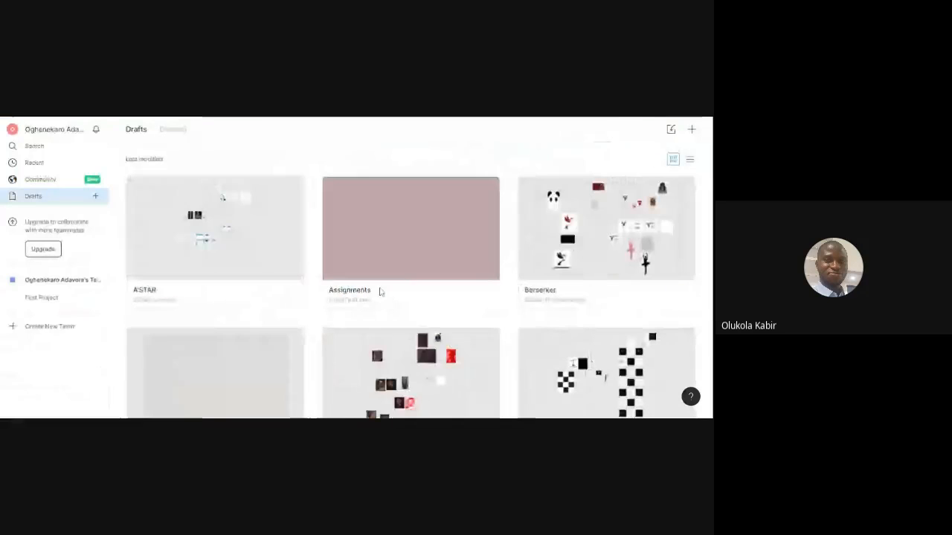
double_click(426, 238)
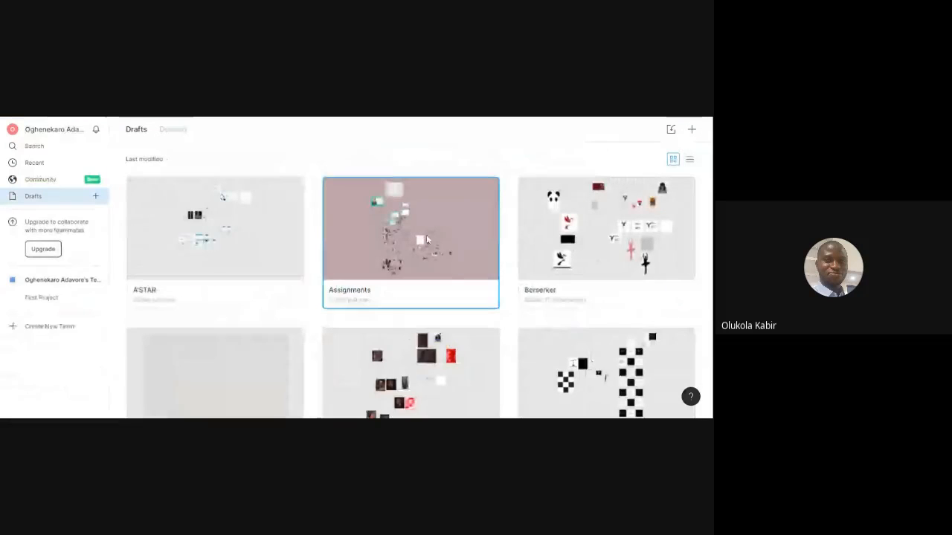